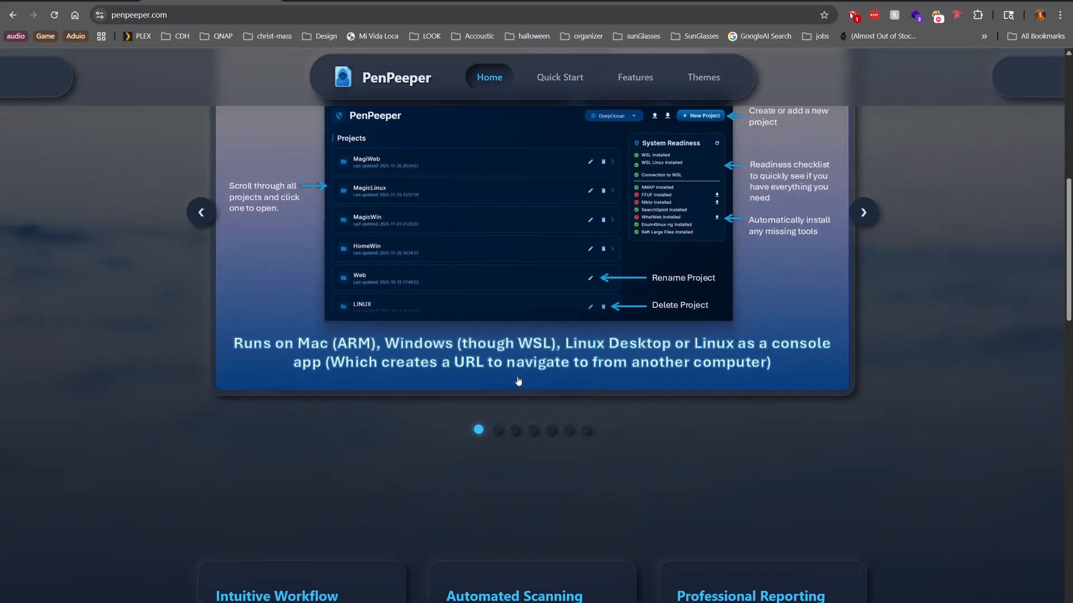
# Step: Open PenPeeper's GitHub downloads page from its website and review the v1.1.69 release files for each operating system
pyautogui.scroll(8, 517, 381)
pyautogui.scroll(4, 517, 380)
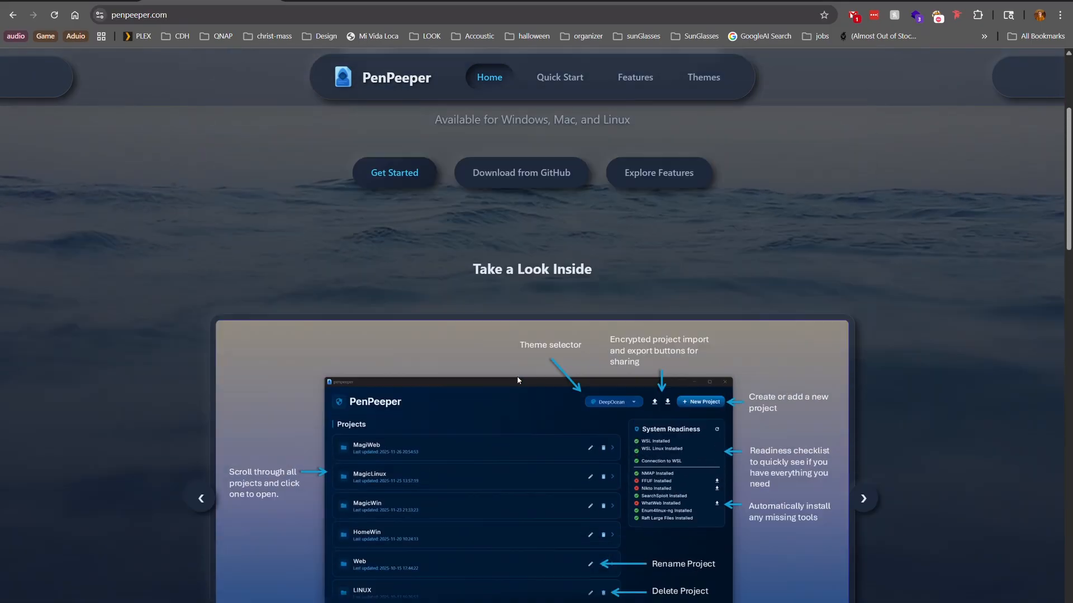
pyautogui.click(527, 180)
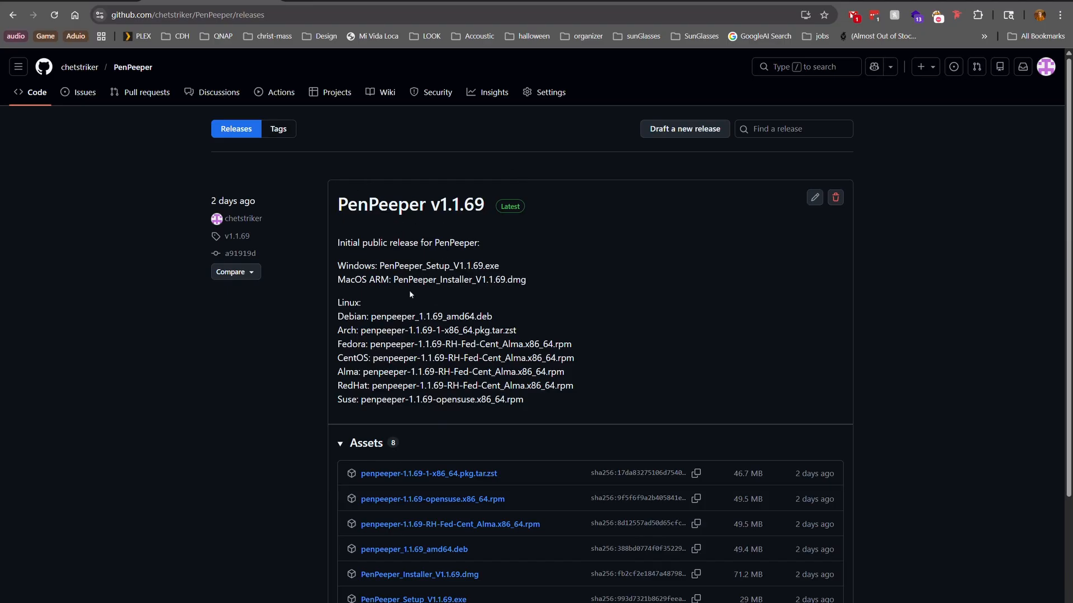
pyautogui.scroll(-3, 575, 413)
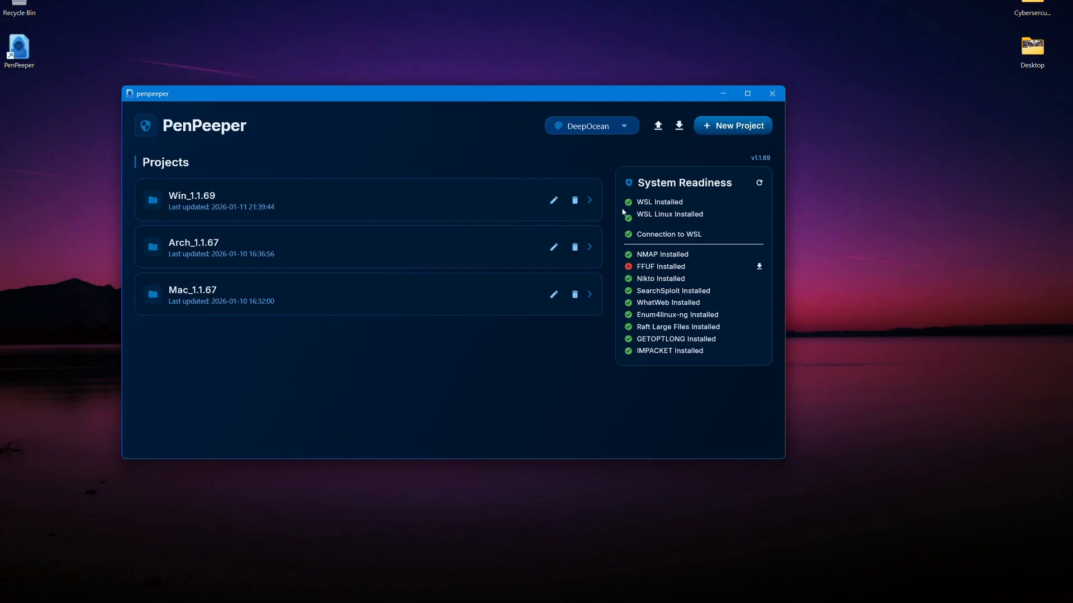
# Step: In the PenPeeper desktop app, try the Office, ShadesOfGrey and Default themes, then return to DeepOcean
pyautogui.click(576, 126)
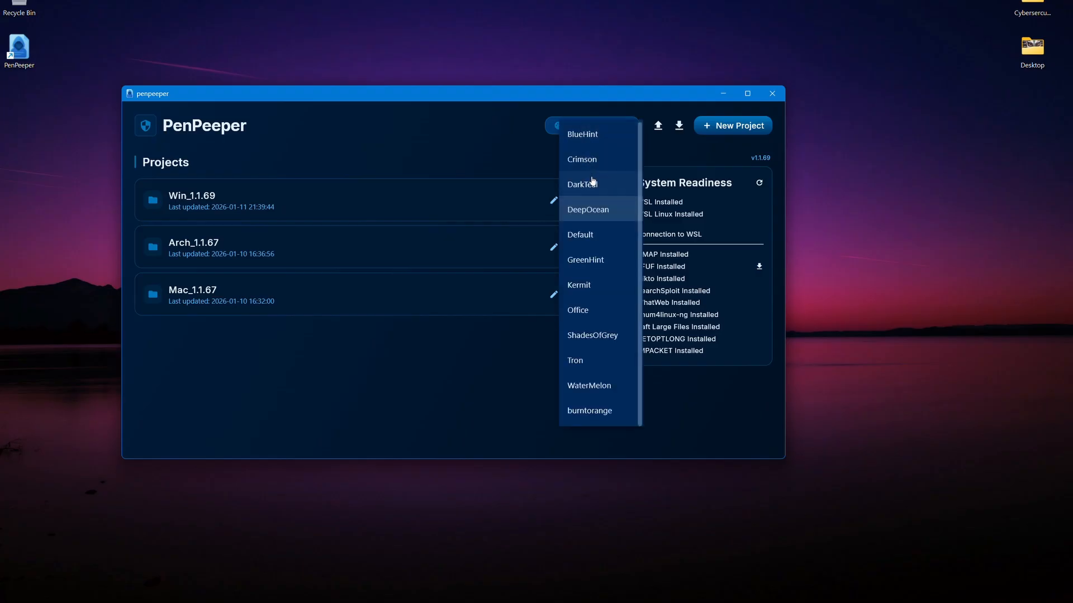
pyautogui.click(601, 311)
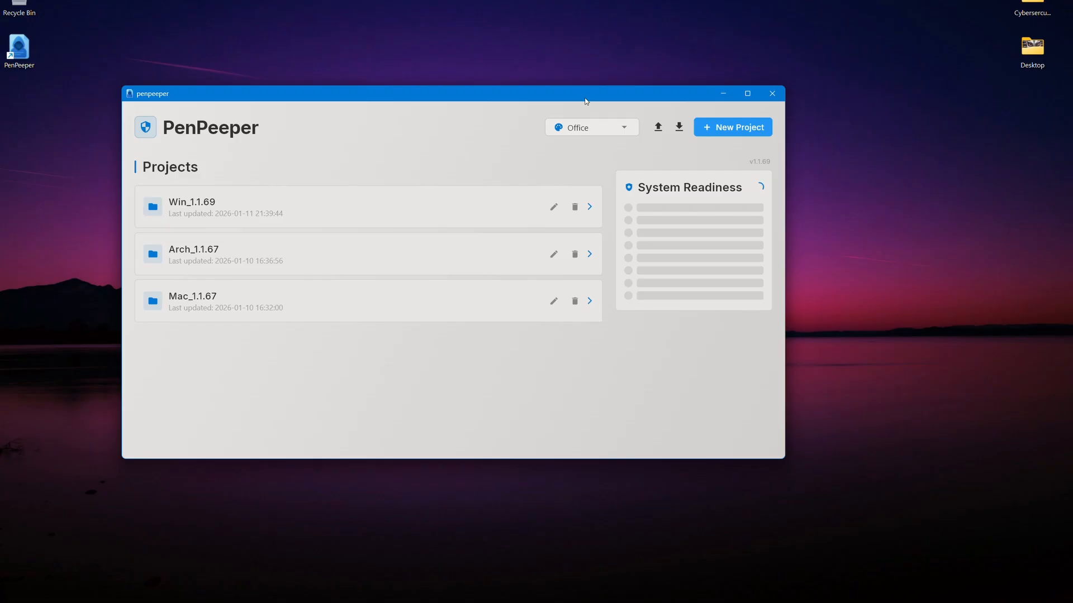
pyautogui.click(591, 134)
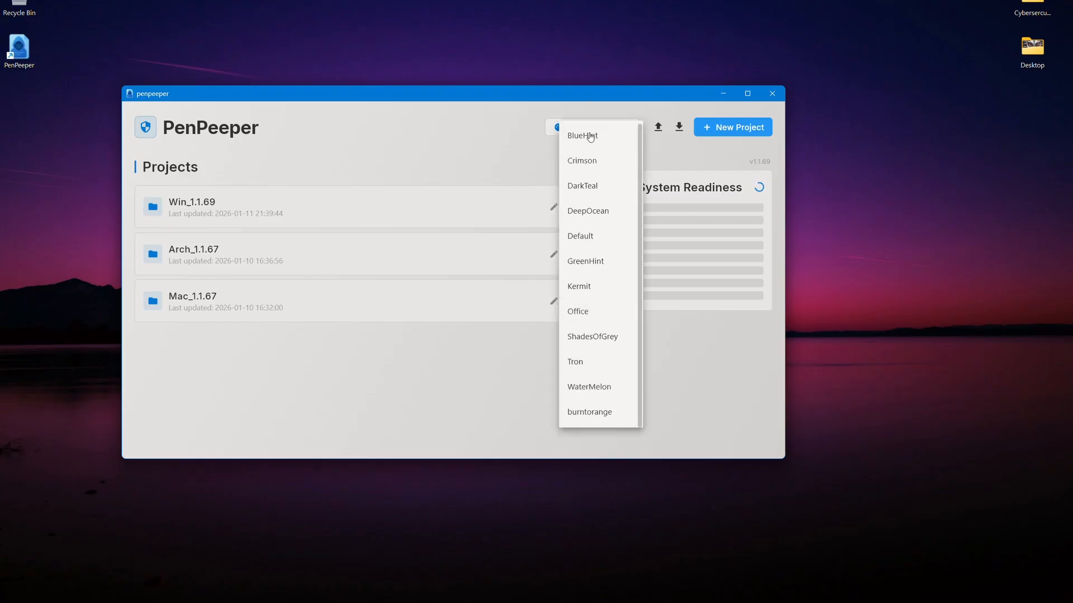
pyautogui.click(594, 334)
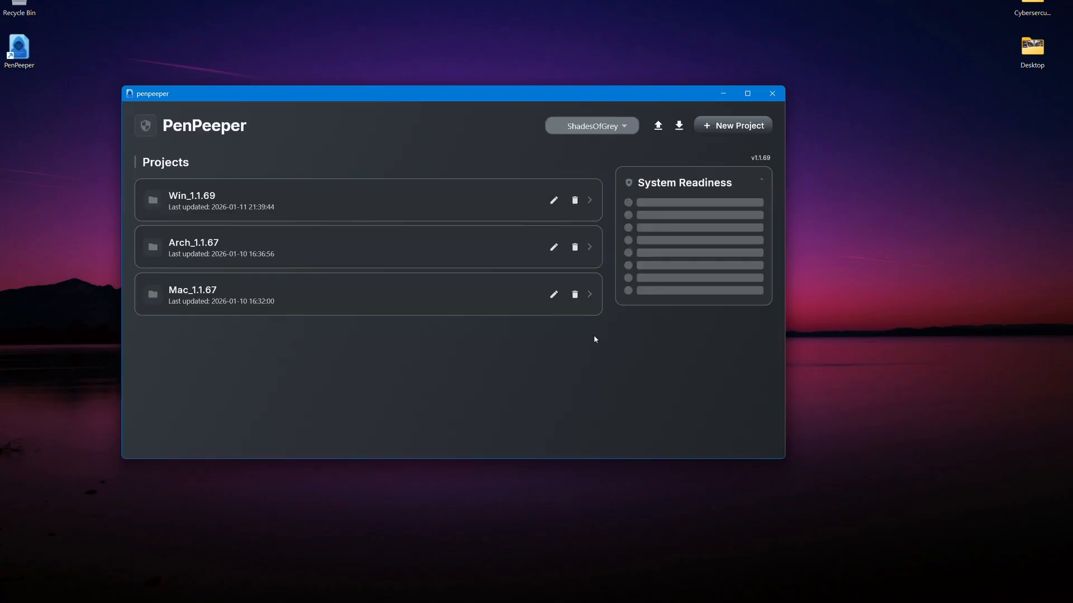
pyautogui.click(583, 130)
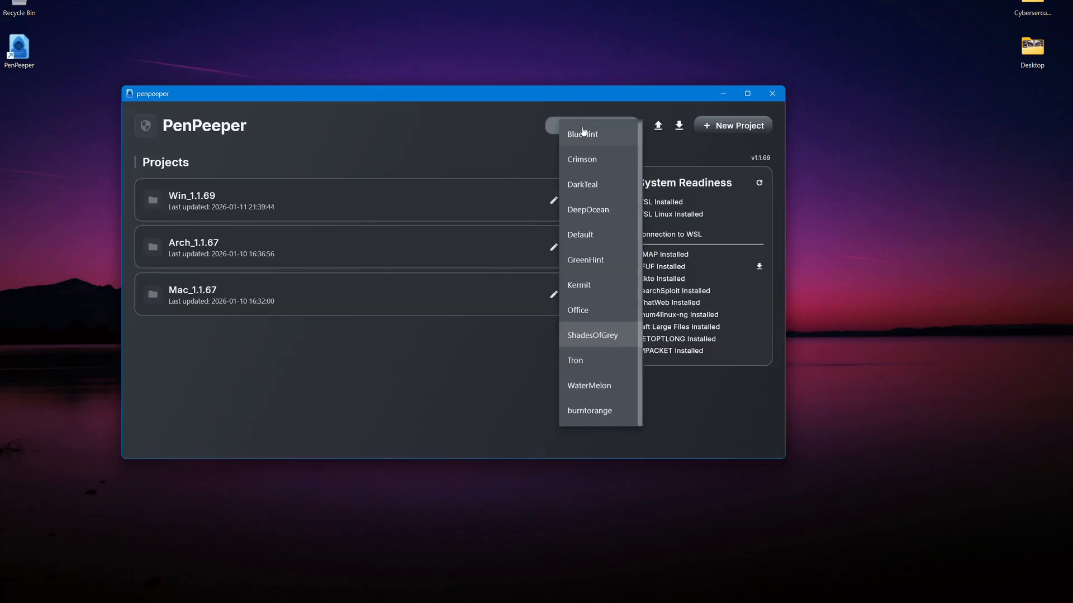
pyautogui.click(590, 240)
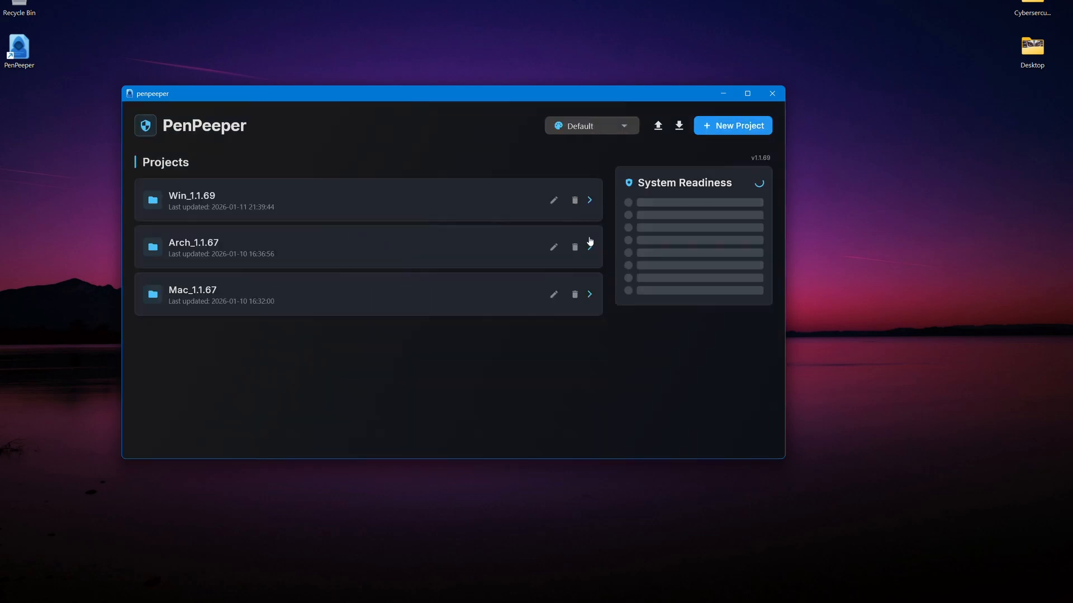
pyautogui.click(582, 133)
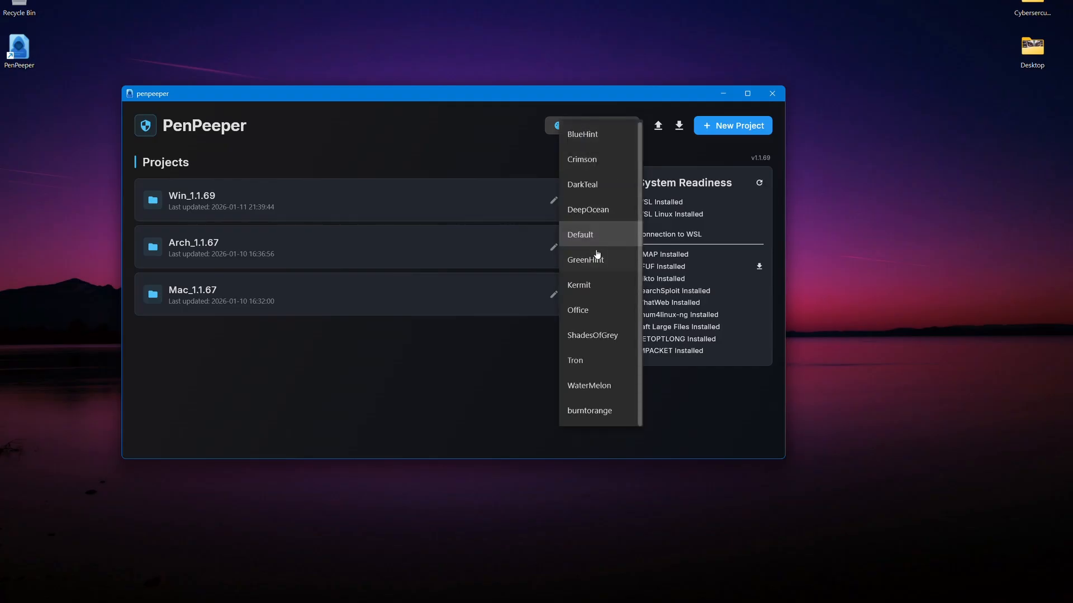
pyautogui.click(593, 215)
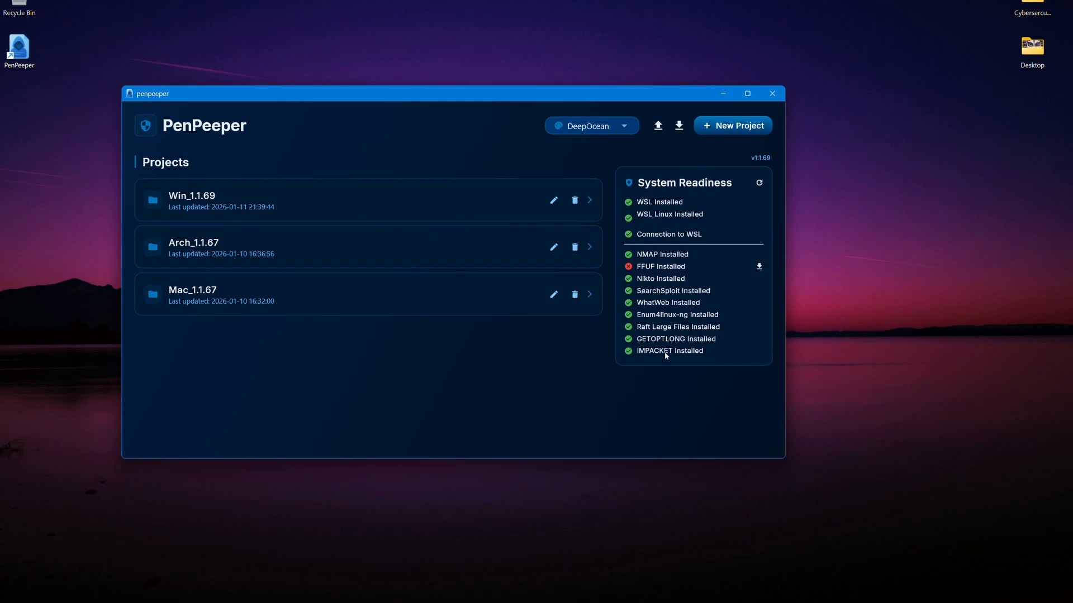
# Step: Switch to the CachyOS remote desktop, view PenPeeper's tool readiness in the macOS session, and return to CachyOS
pyautogui.moveTo(266, 97)
pyautogui.mouseDown()
pyautogui.moveTo(287, 151)
pyautogui.moveTo(267, 116)
pyautogui.mouseUp()
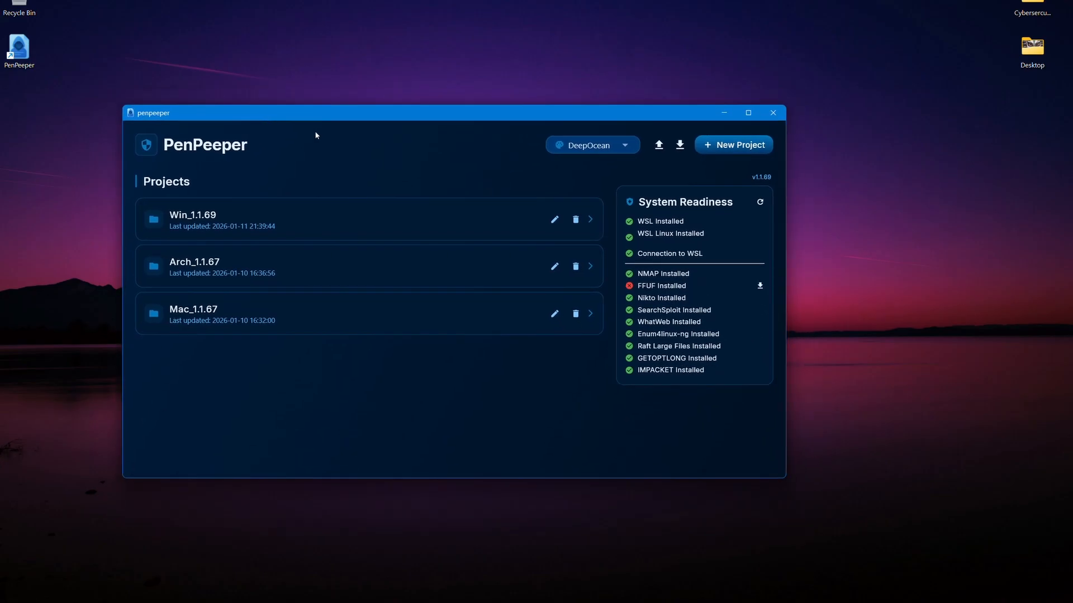
pyautogui.moveTo(791, 602)
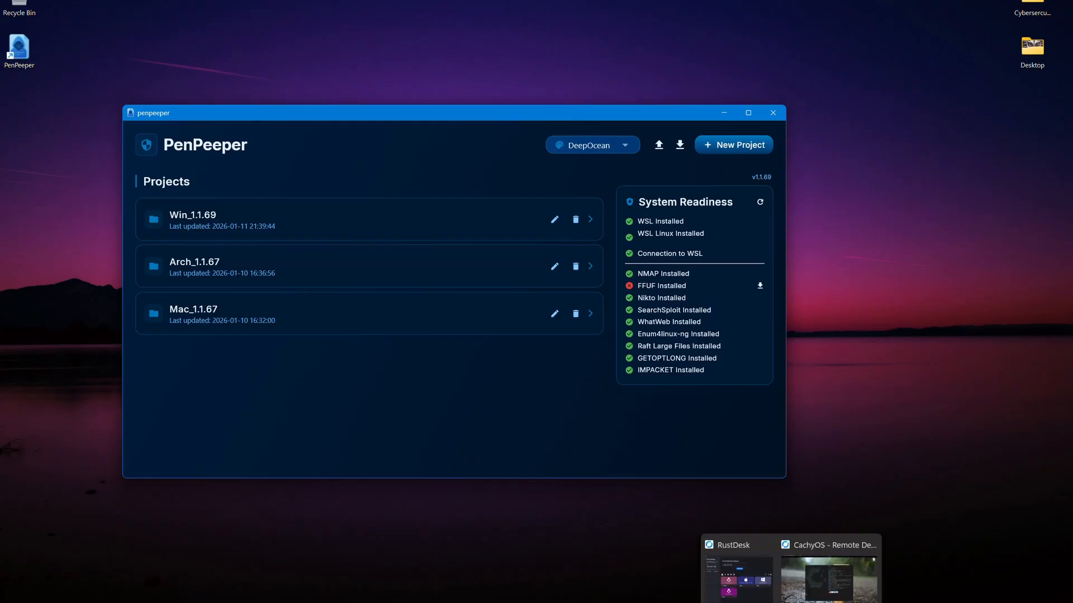
pyautogui.click(830, 579)
pyautogui.click(830, 573)
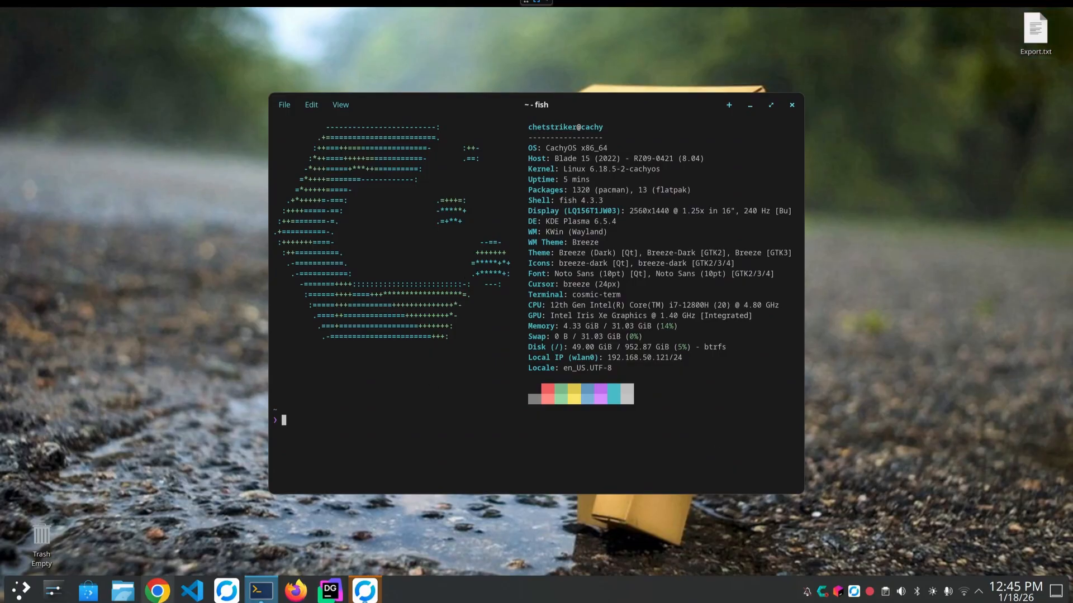
pyautogui.hotkey('alt', 'Tab')
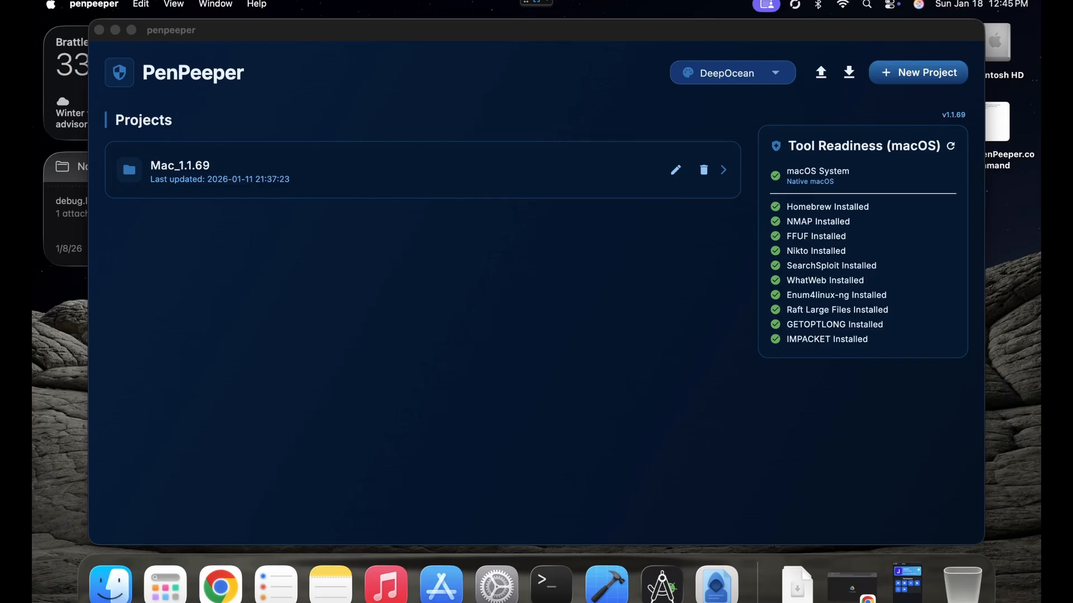
pyautogui.hotkey('alt', 'Tab')
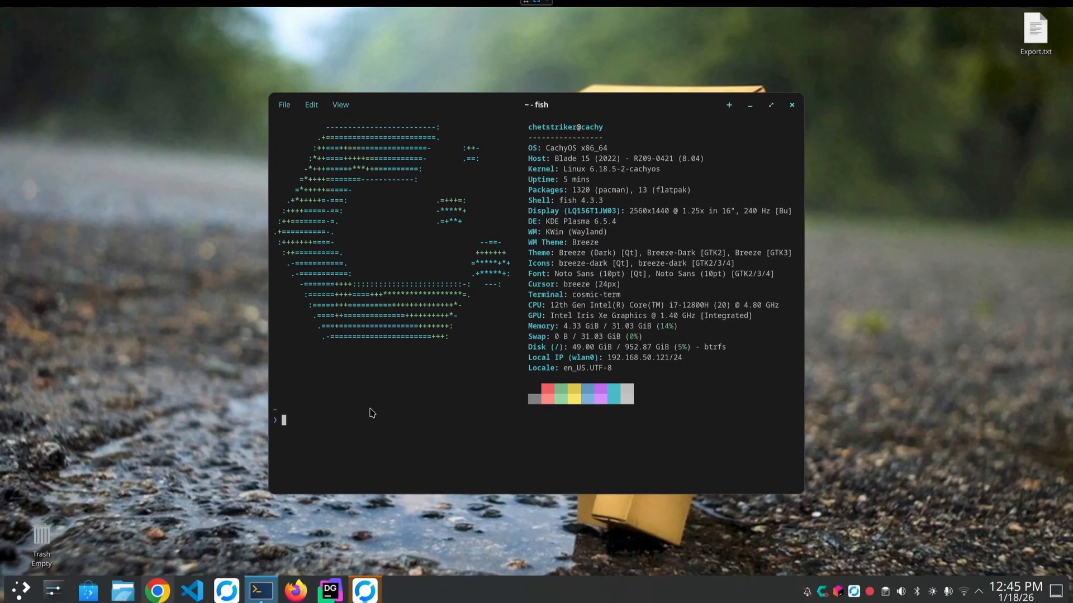
# Step: Launch the Linux desktop version with the penpeeper command in the terminal, view its tool readiness list, and close its window
pyautogui.write('[')
pyautogui.press('BackSpace')
pyautogui.write('penpeeper')
pyautogui.press('Return')
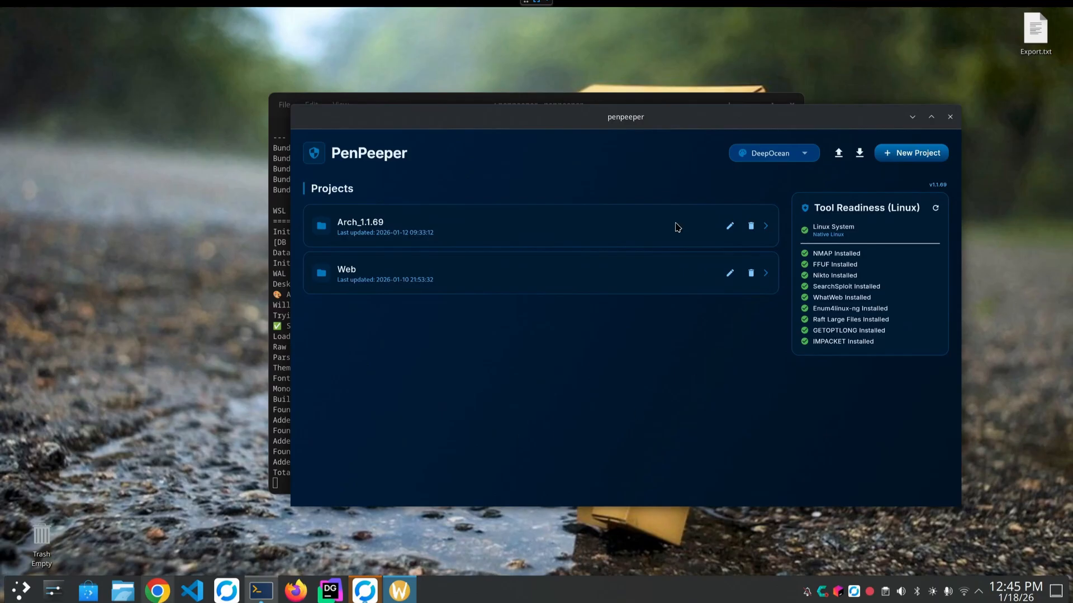
pyautogui.moveTo(556, 116); pyautogui.dragTo(472, 77)
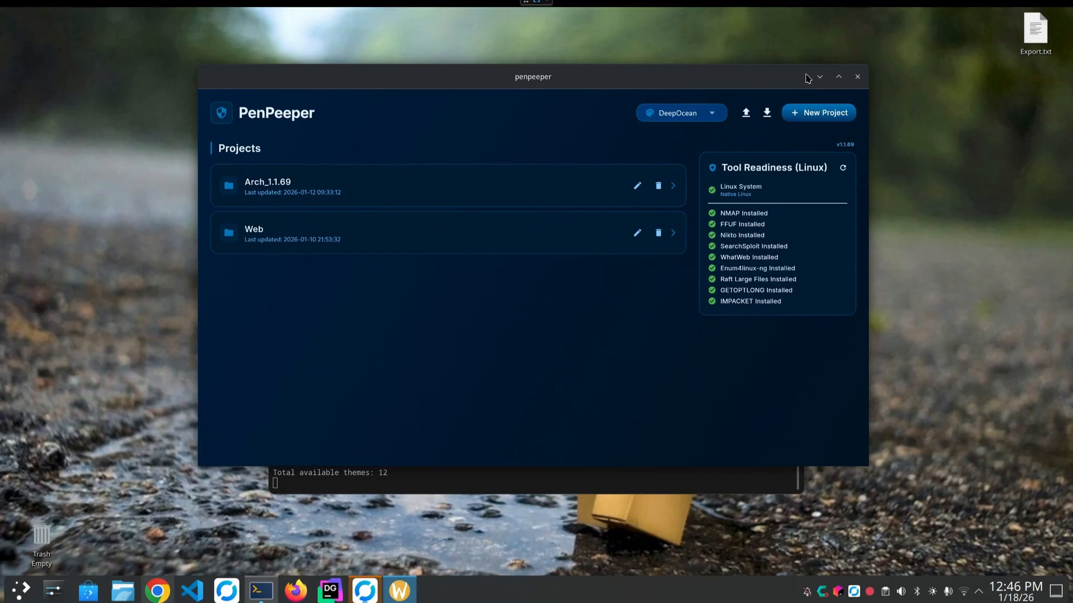
pyautogui.click(859, 80)
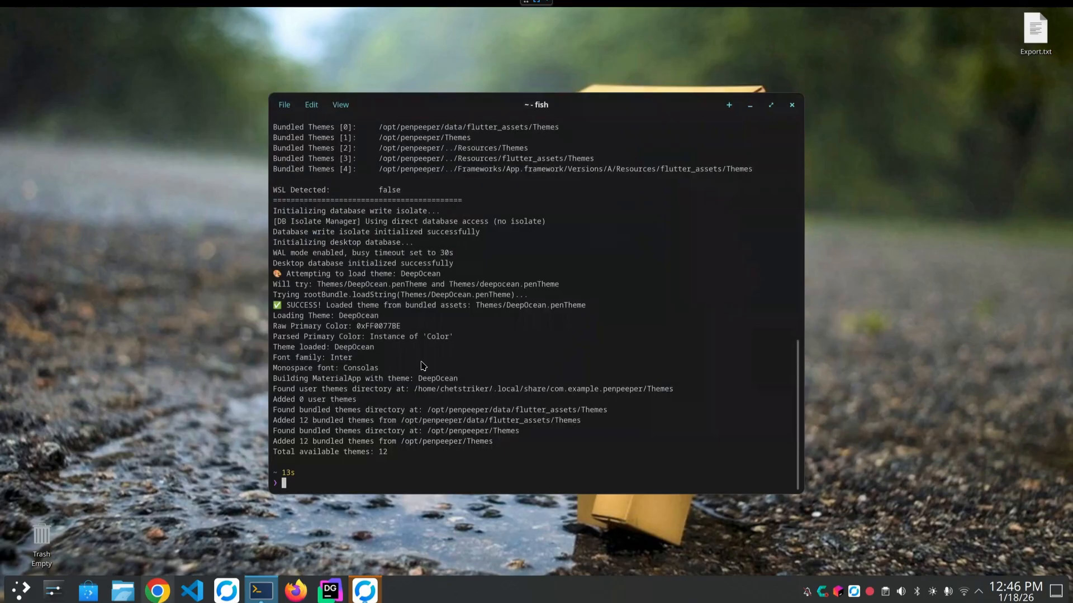
# Step: Look up "pen" in the application launcher, dismiss it, and start PenPeeper as a console server with penpeeper --term
pyautogui.write('penpeeper')
pyautogui.click(27, 593)
pyautogui.write('pen')
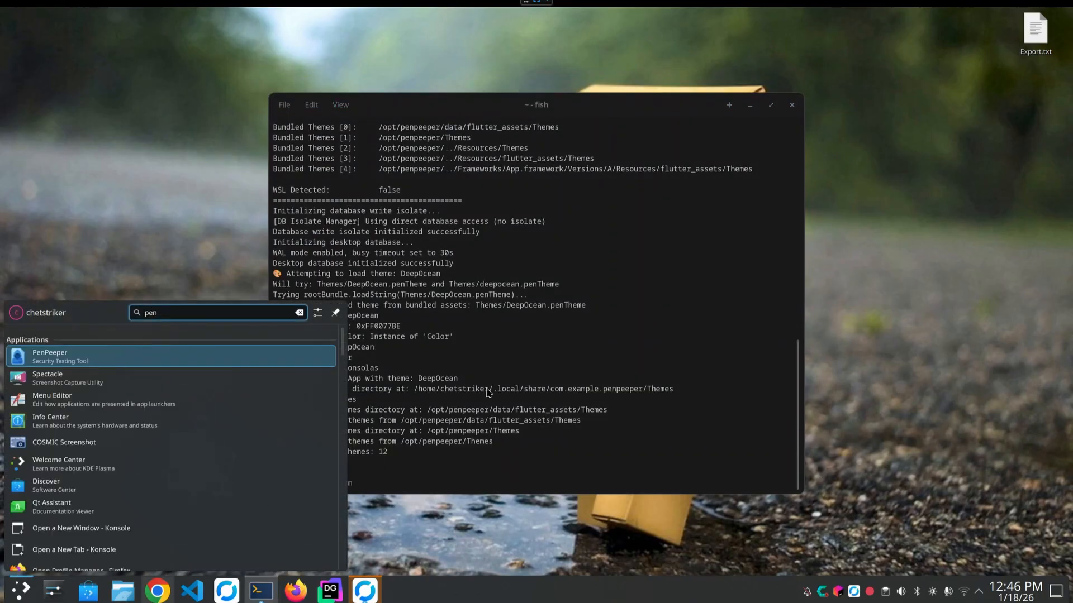
pyautogui.click(471, 432)
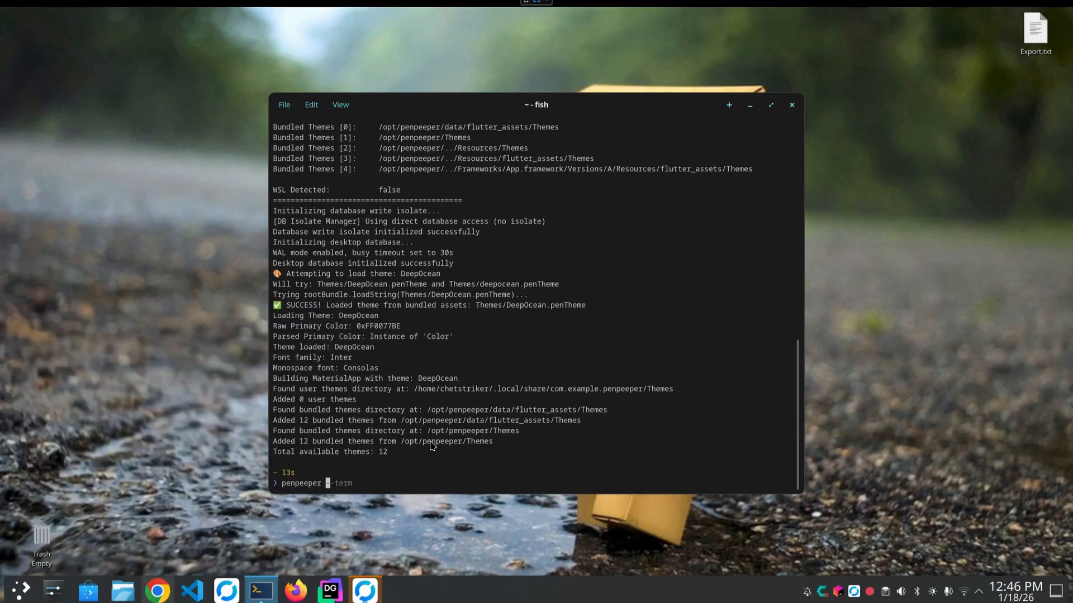
pyautogui.write('penpeeper')
pyautogui.press('Right')
pyautogui.press('Return')
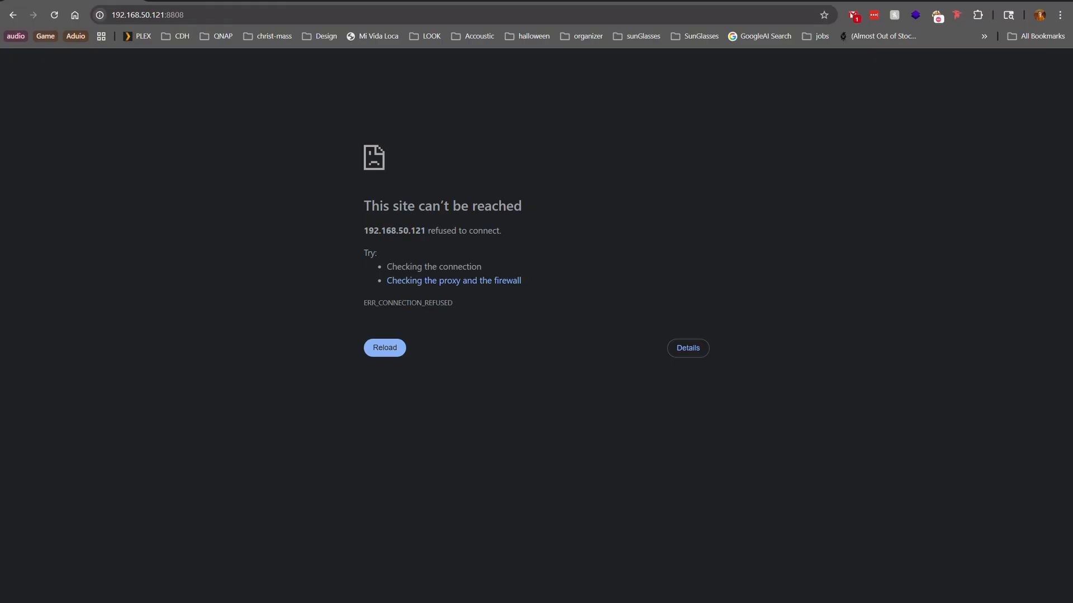
# Step: Switch to the browser and load PenPeeper's web interface at 192.168.50.121:8808
pyautogui.click(170, 17)
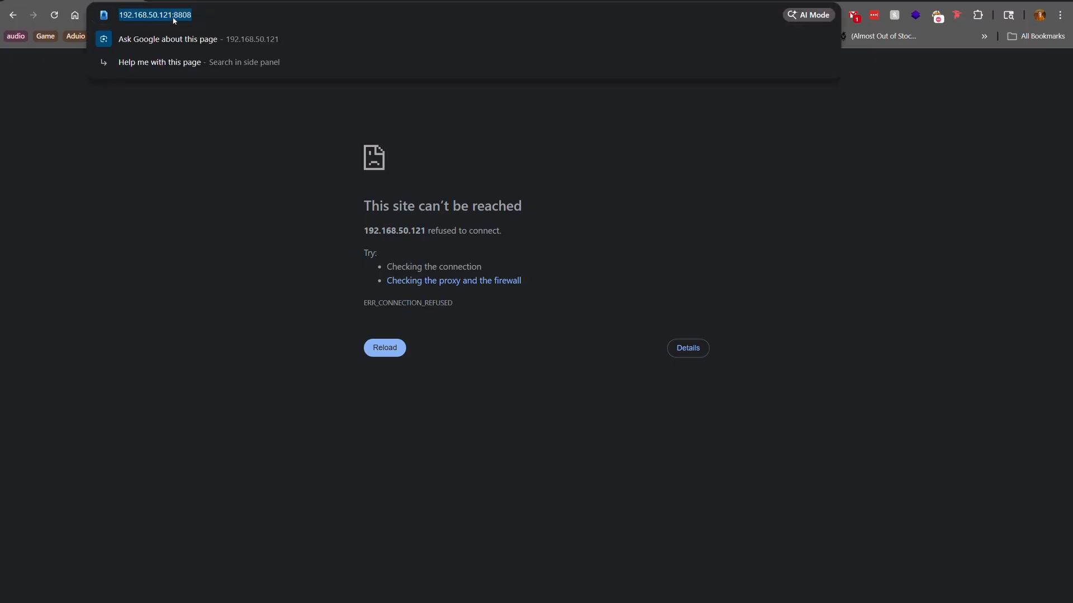
pyautogui.click(219, 15)
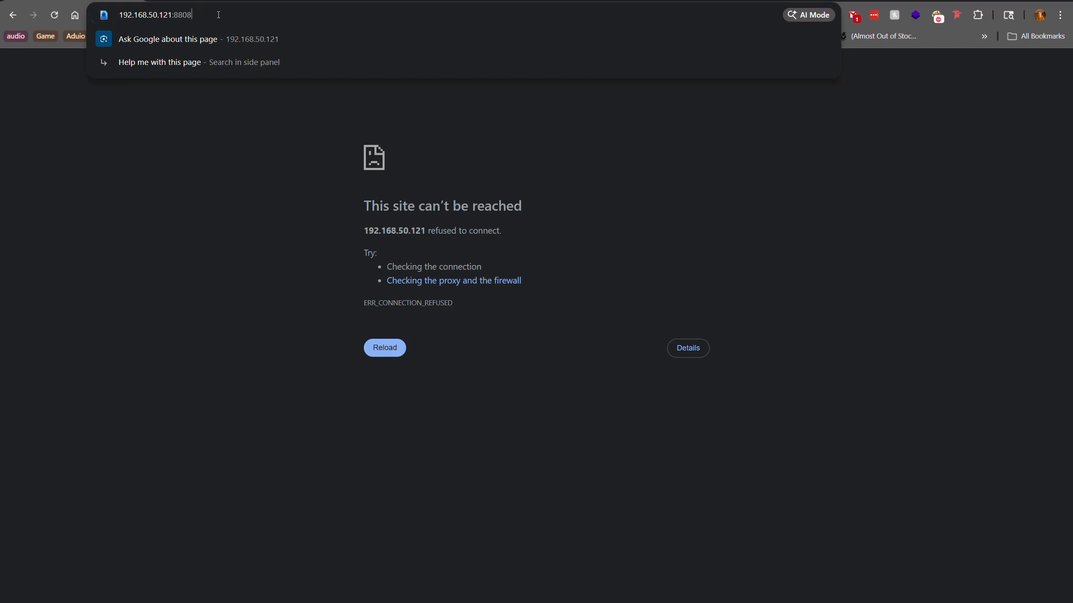
pyautogui.press('Return')
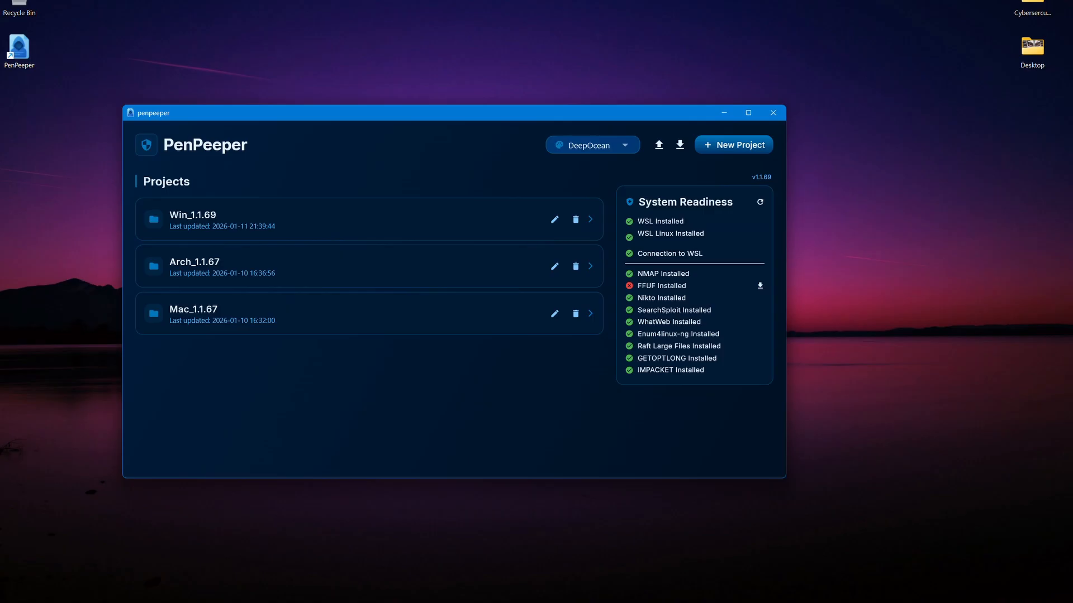
# Step: Return to the CachyOS remote desktop, stop the running PenPeeper server, and minimize the terminal window
pyautogui.moveTo(791, 602)
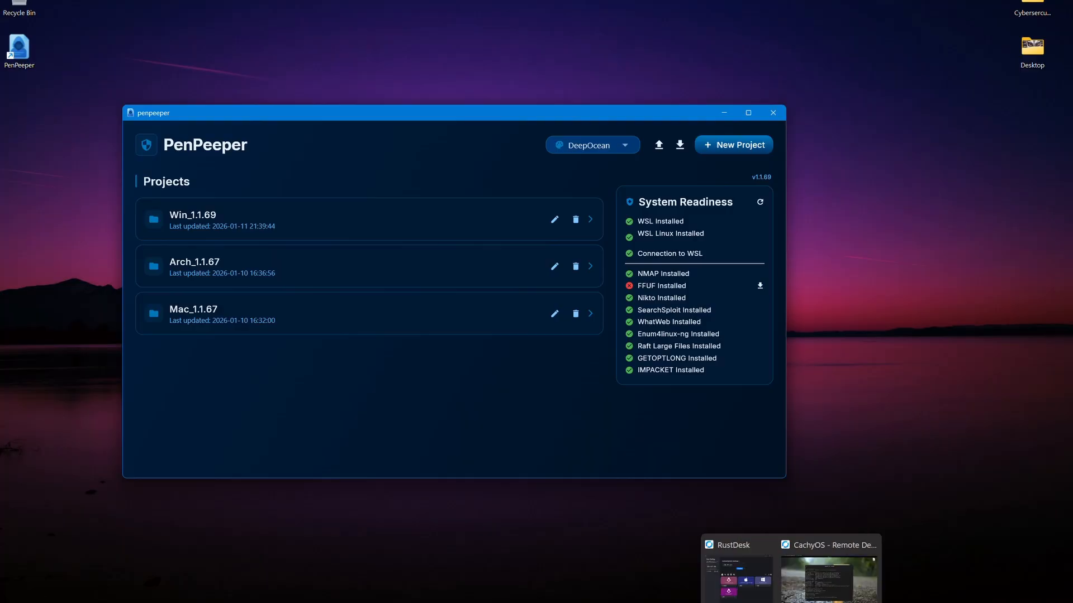
pyautogui.click(826, 575)
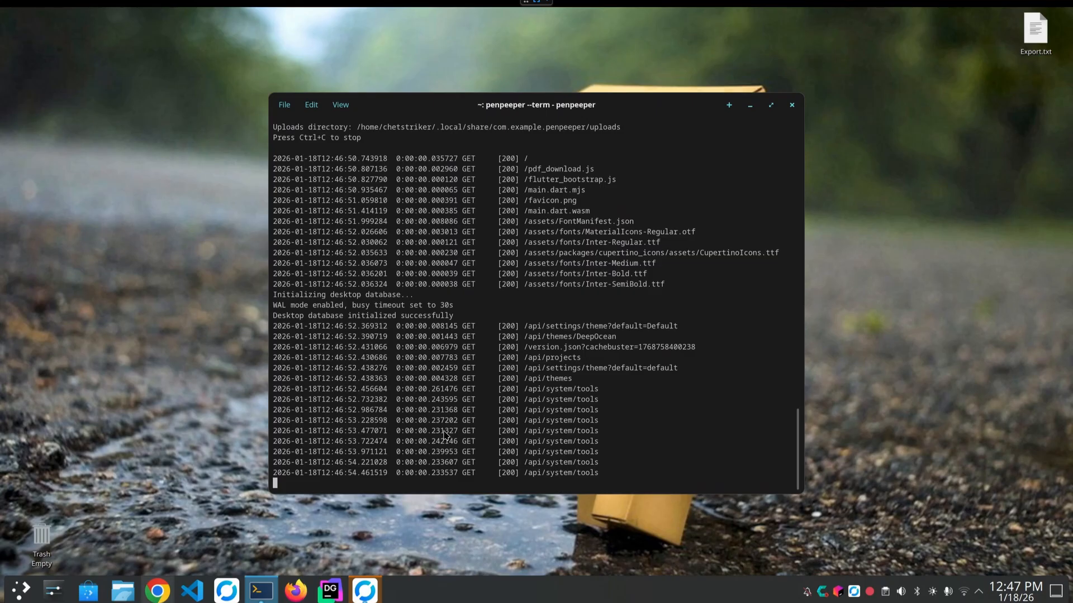
pyautogui.hotkey('ctrl', 'c')
pyautogui.hotkey('ctrl', 'c')
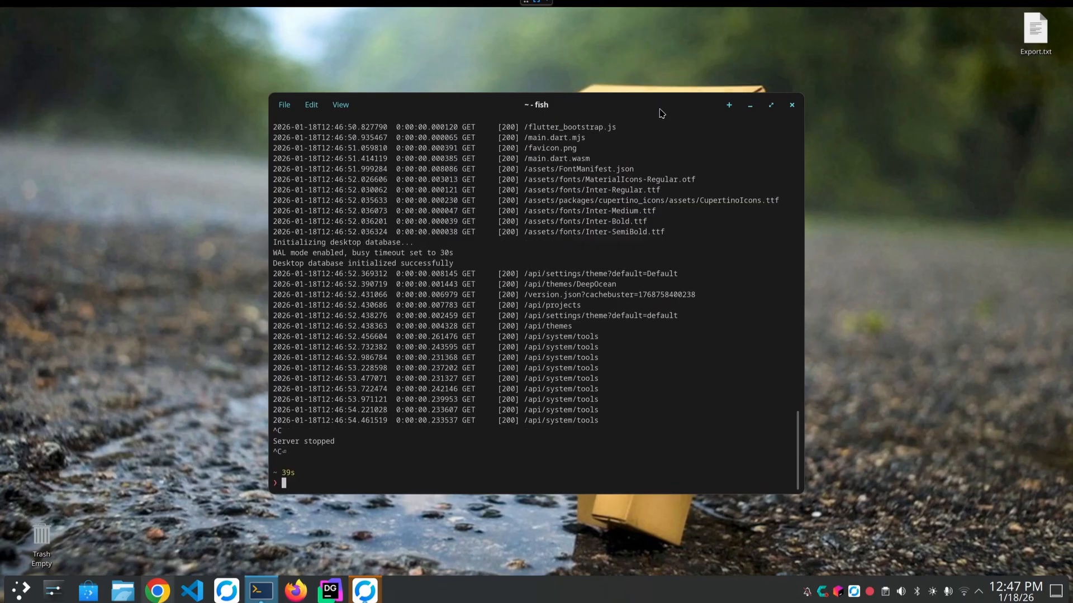
pyautogui.click(750, 105)
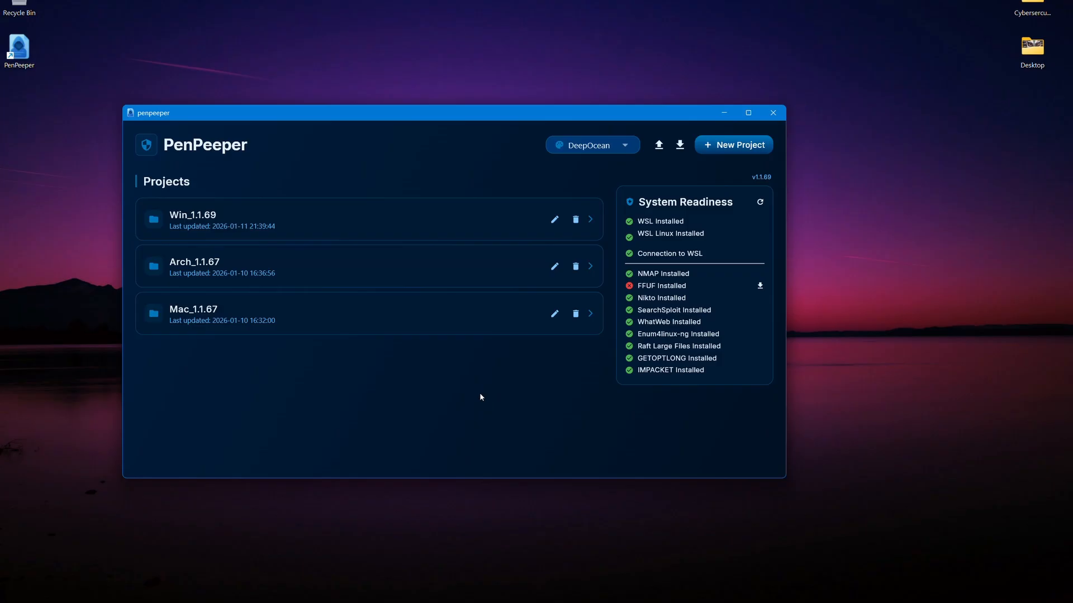
# Step: Find and open WSL on the Windows machine, view the Kali Linux prompt, and close that terminal
pyautogui.moveTo(350, 120)
pyautogui.mouseDown()
pyautogui.moveTo(366, 143)
pyautogui.moveTo(353, 129)
pyautogui.mouseUp()
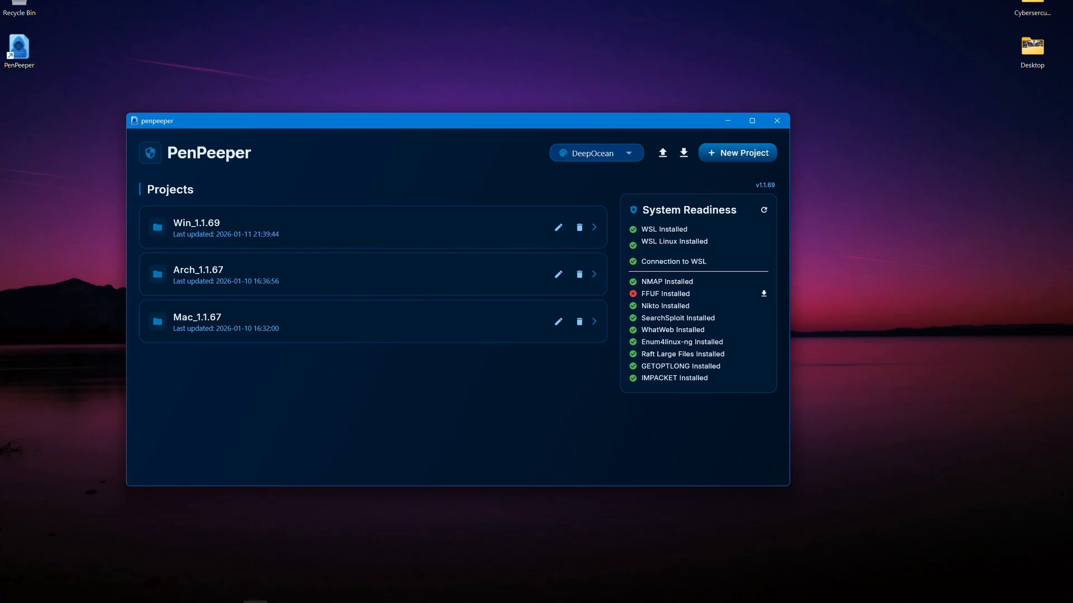
pyautogui.press('super')
pyautogui.write('wsl')
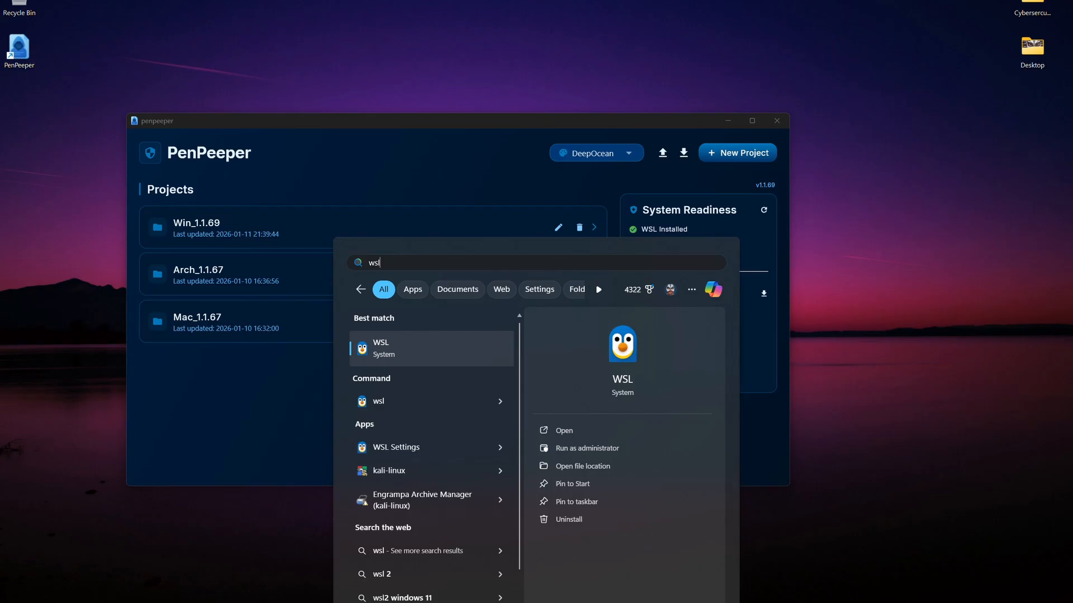
pyautogui.press('Return')
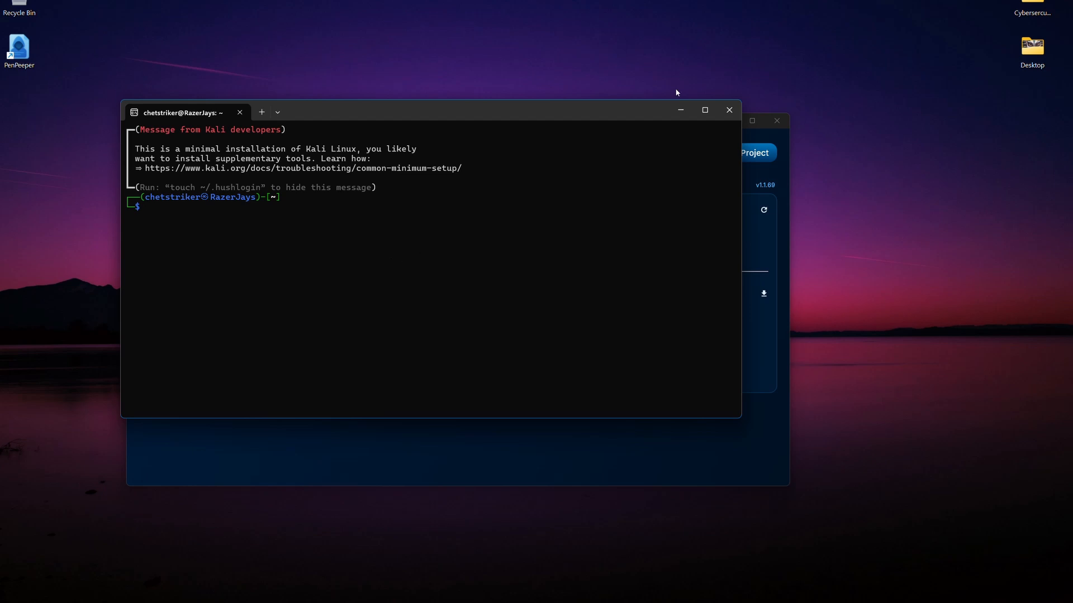
pyautogui.click(729, 110)
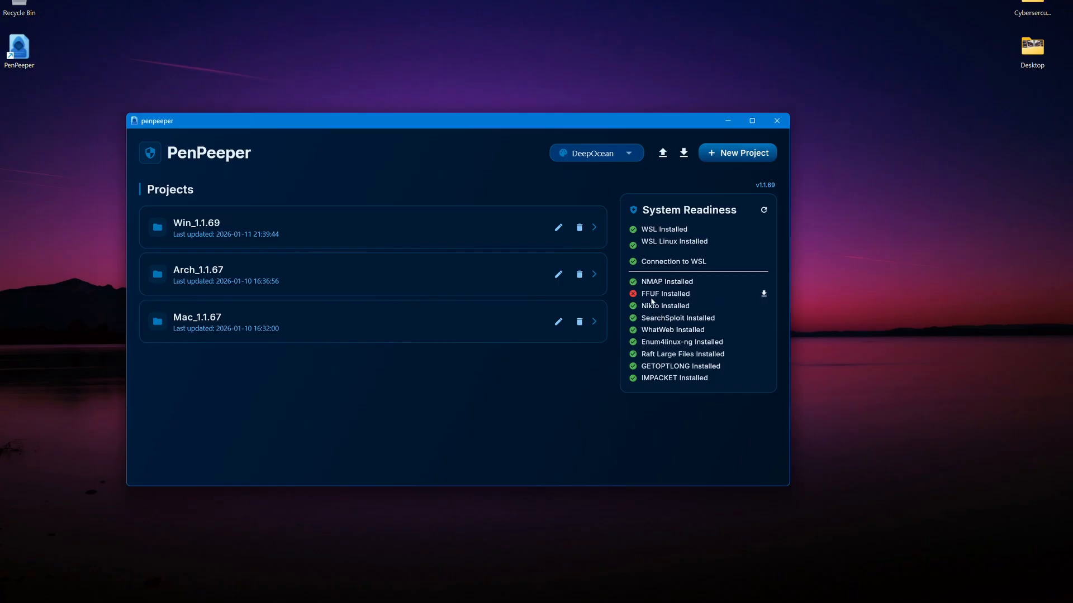
# Step: Install the missing FFUF tool automatically from PenPeeper's System Readiness checklist
pyautogui.click(764, 295)
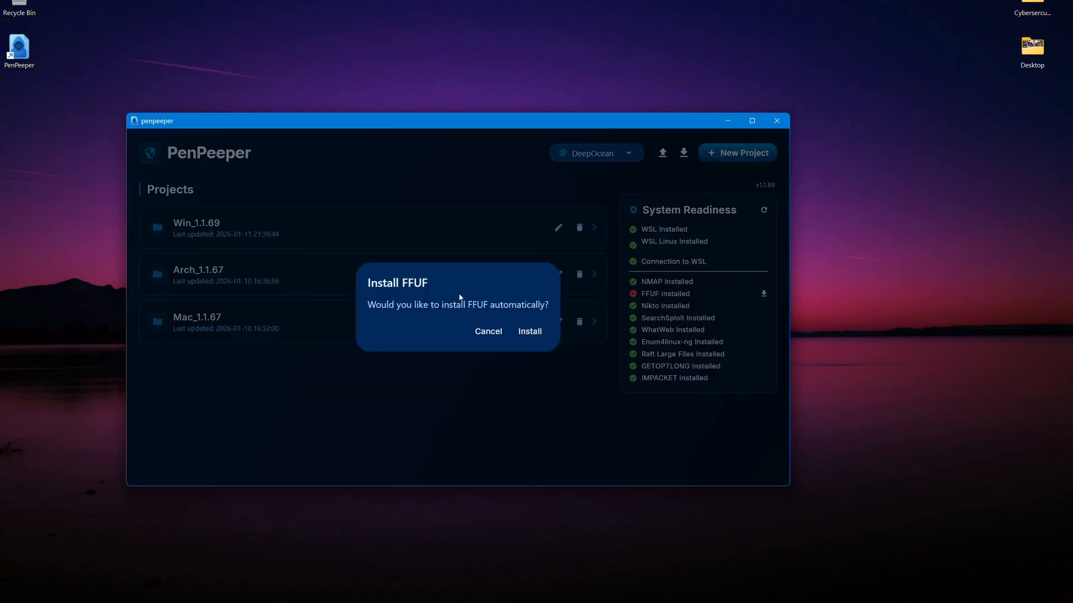
pyautogui.click(529, 332)
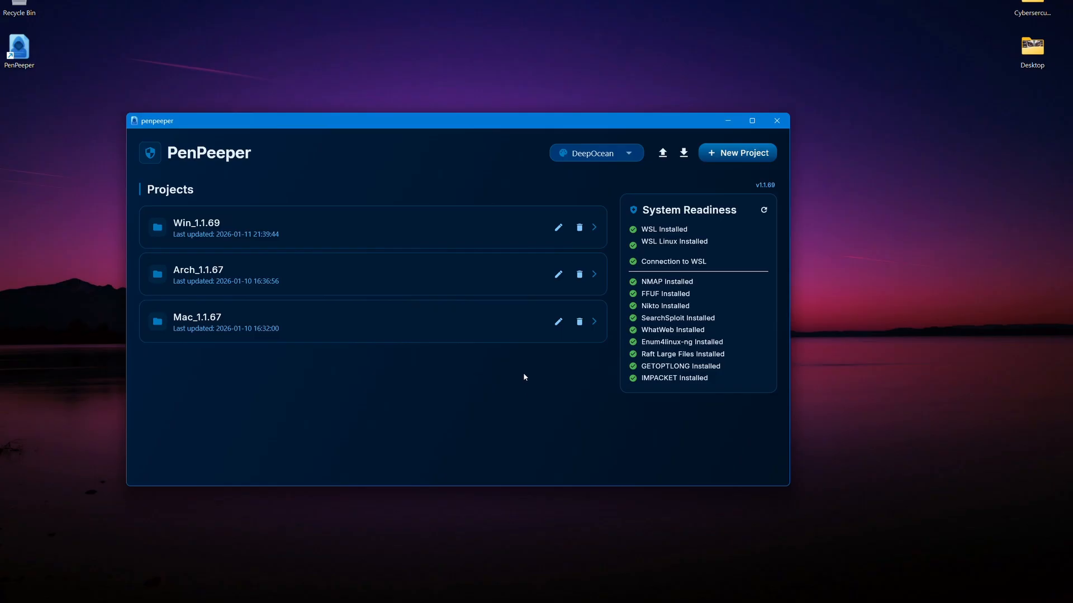
# Step: Create a new project named The Company
pyautogui.click(722, 154)
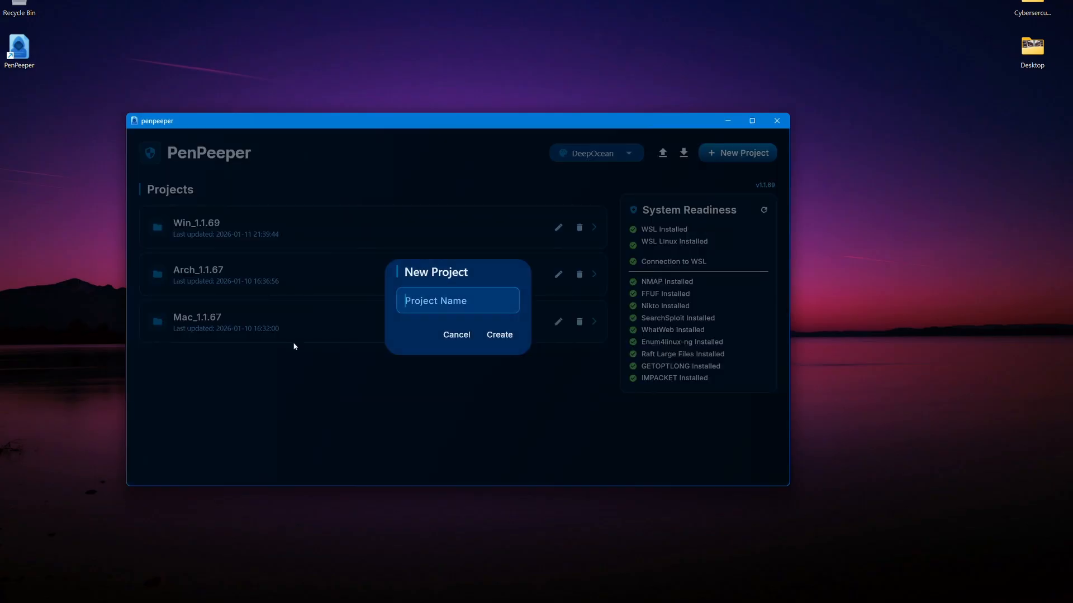
pyautogui.write('Company')
pyautogui.press('Home')
pyautogui.write('The')
pyautogui.click(493, 338)
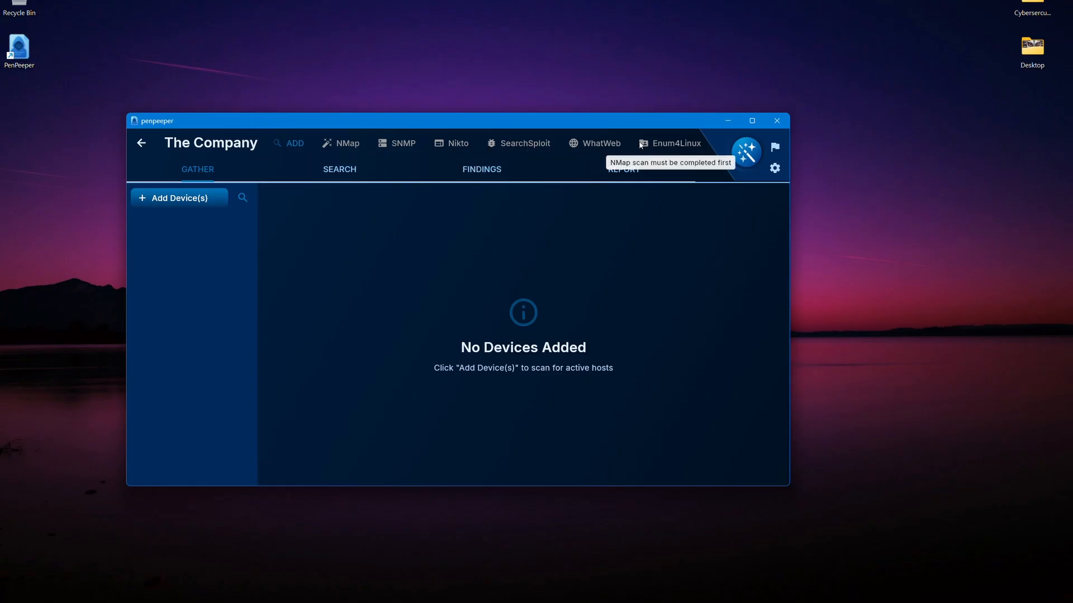
# Step: Look over the project's scan tools and its settings for scan performance, ping test and debug logging
pyautogui.hscroll(2, 626, 146)
pyautogui.hscroll(-2, 626, 149)
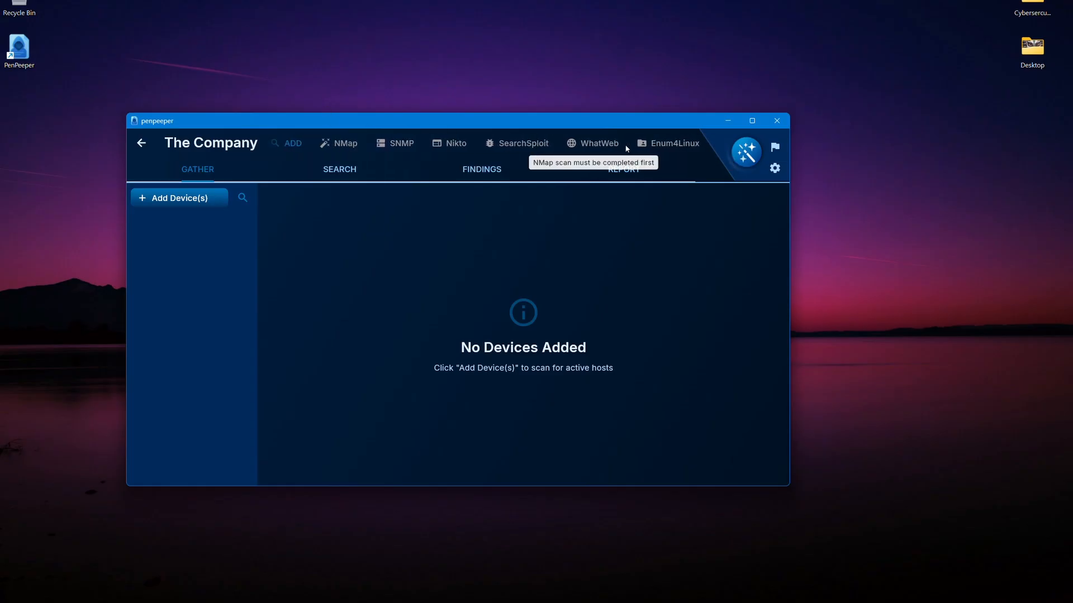
pyautogui.hscroll(3, 626, 149)
pyautogui.hscroll(-3, 626, 149)
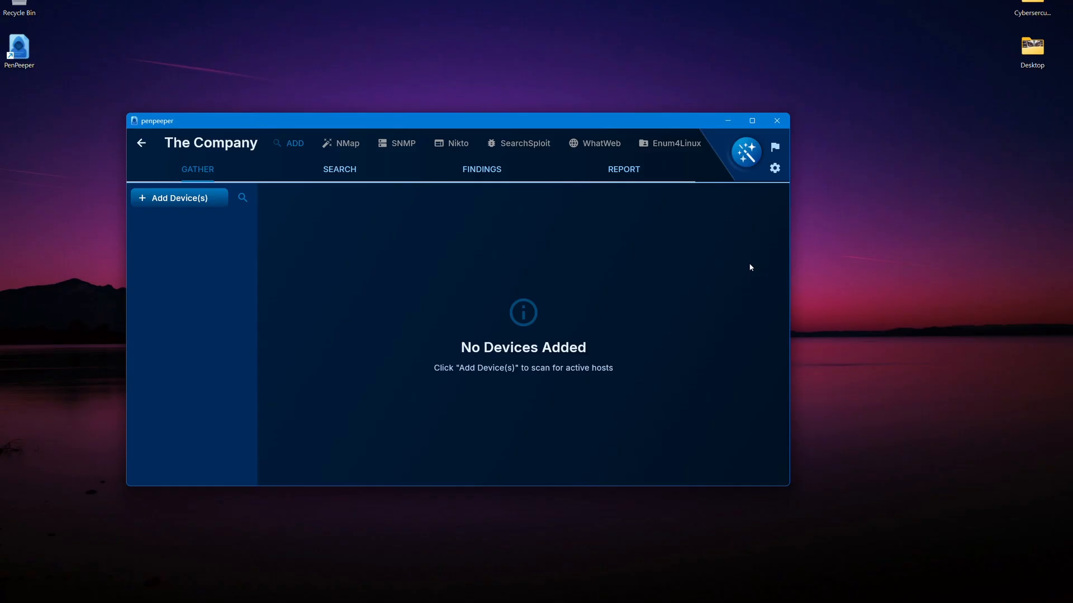
pyautogui.click(775, 168)
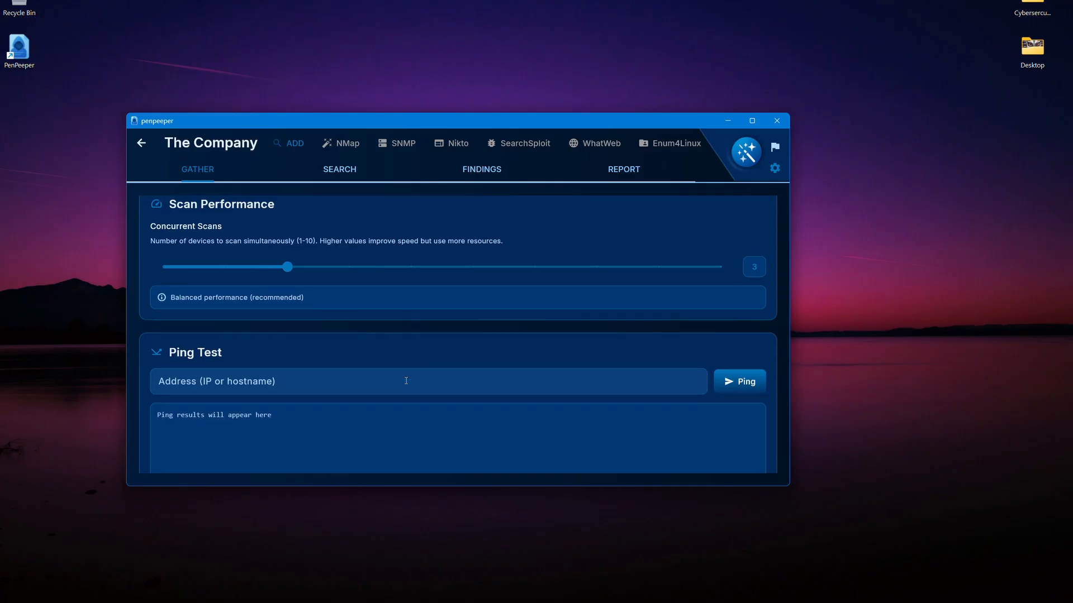
pyautogui.scroll(-2, 406, 381)
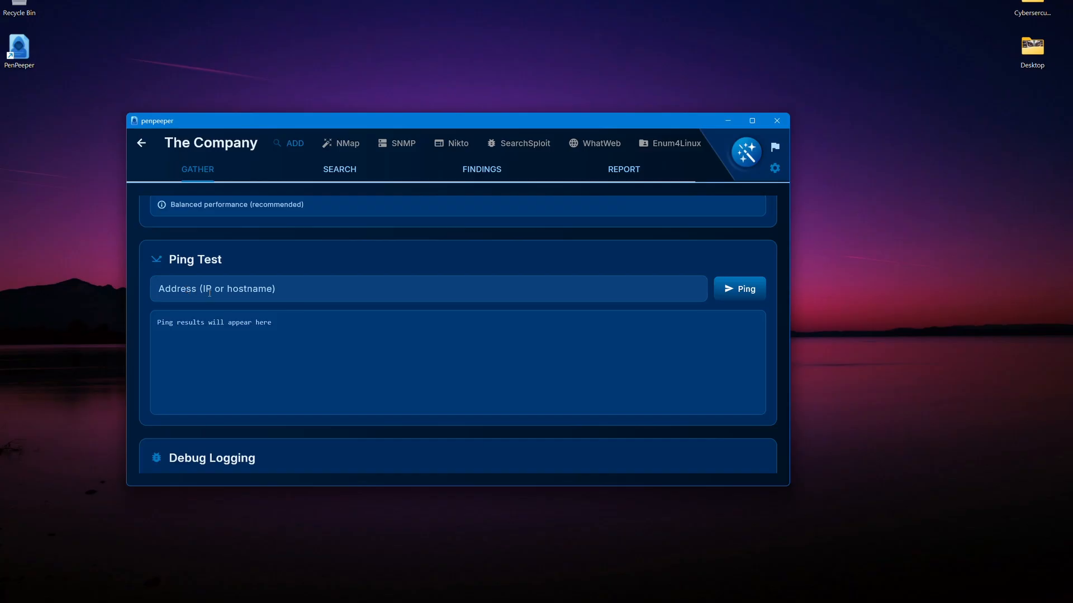
pyautogui.scroll(-1, 315, 347)
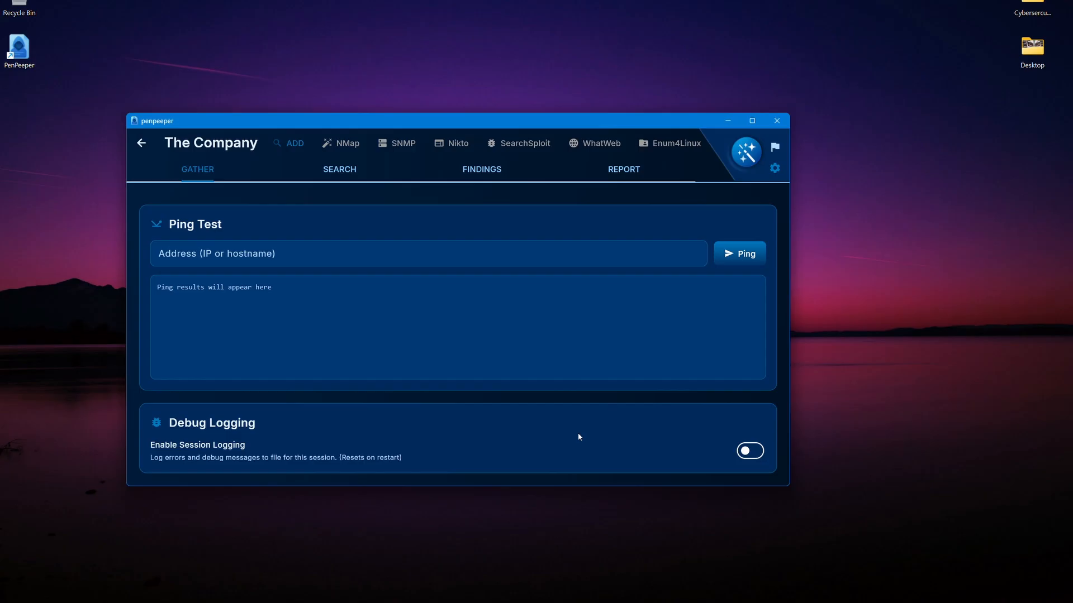
pyautogui.scroll(4, 579, 437)
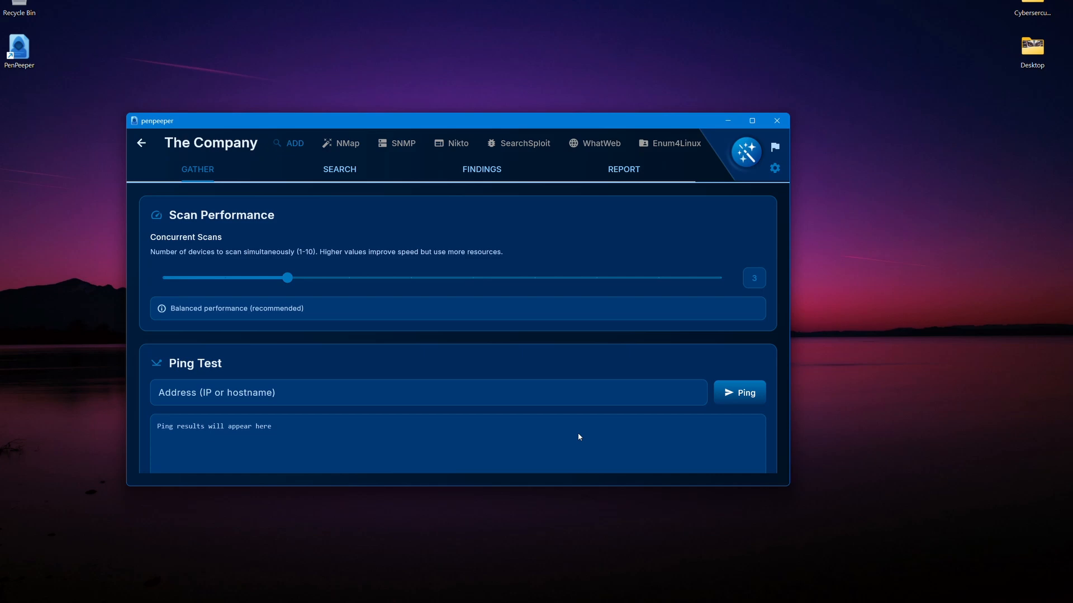
# Step: Return to the Gather view and add devices by scanning the network range 192.168.50.0/24
pyautogui.click(197, 169)
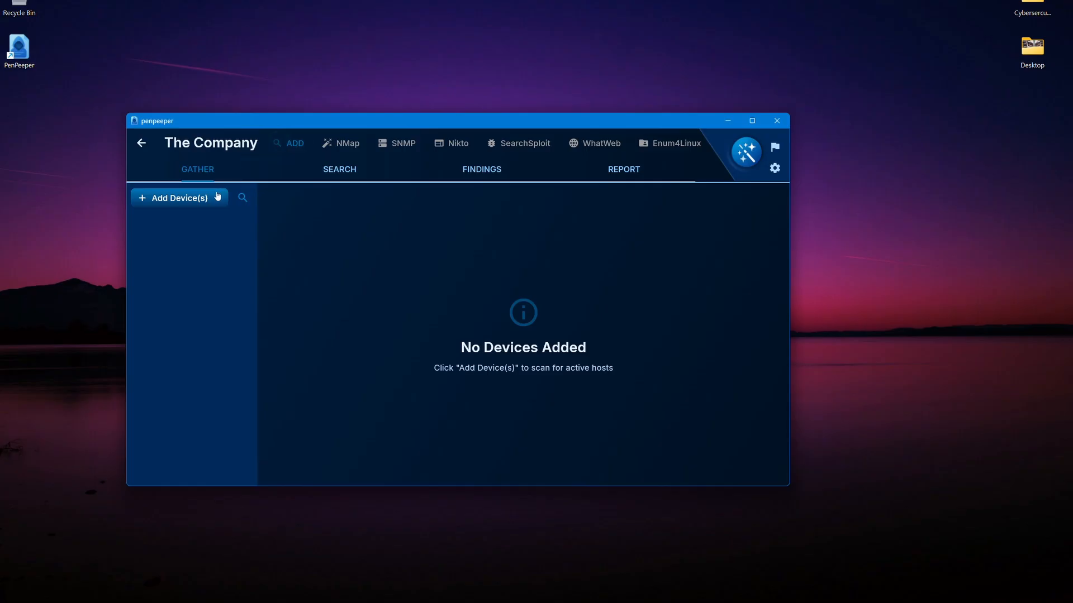
pyautogui.click(291, 143)
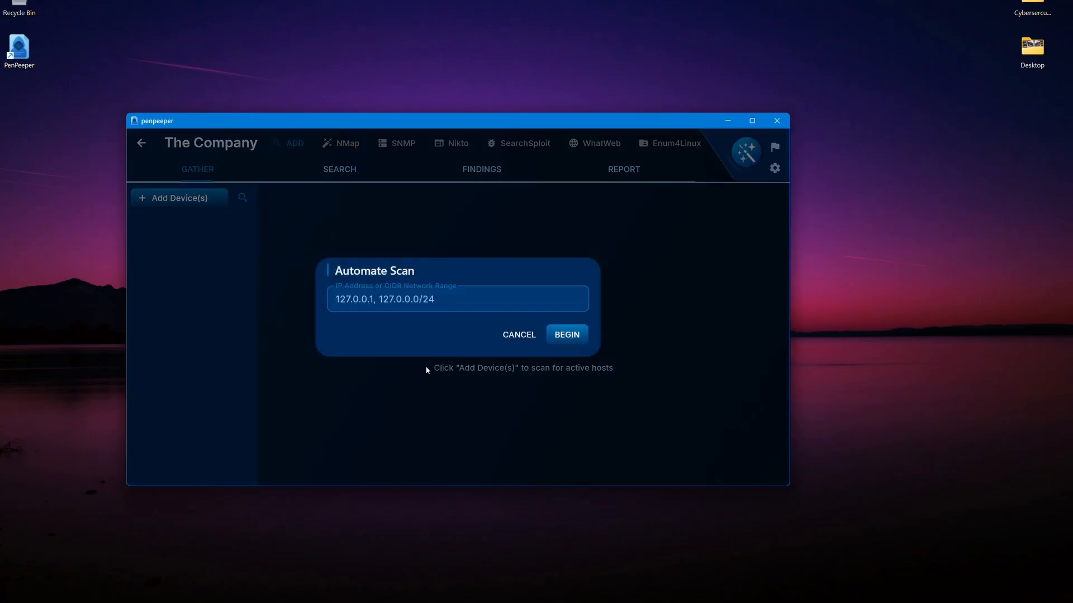
pyautogui.write('192')
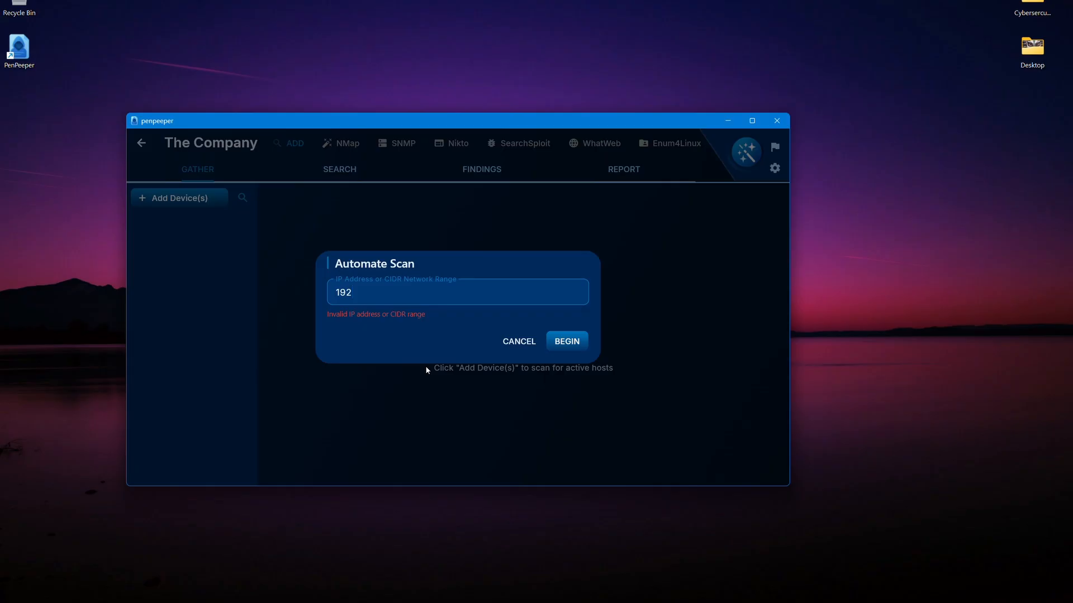
pyautogui.write('.168.50.0/24')
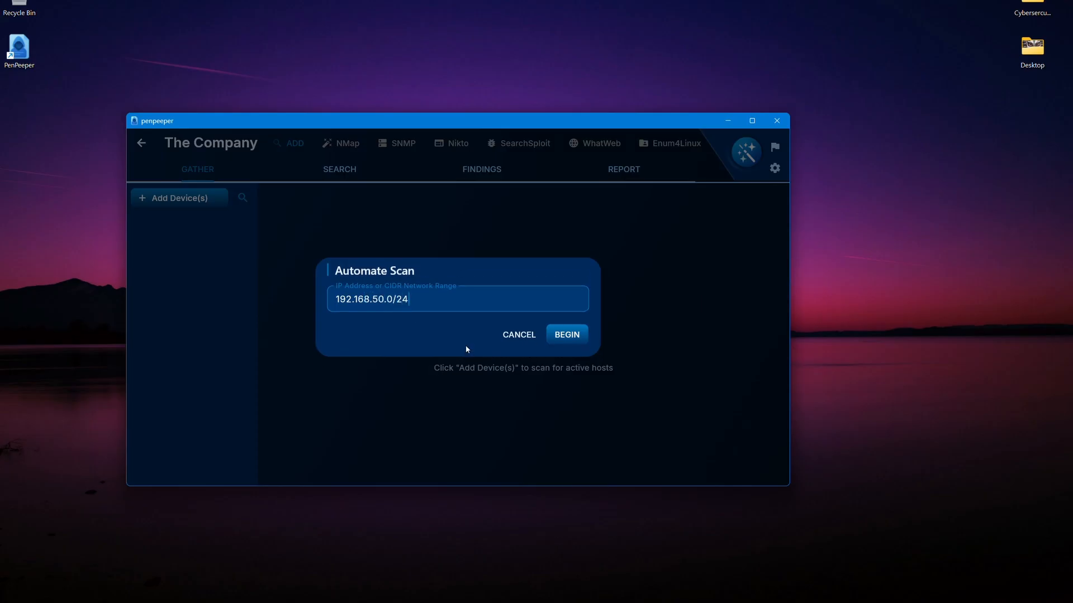
pyautogui.click(562, 335)
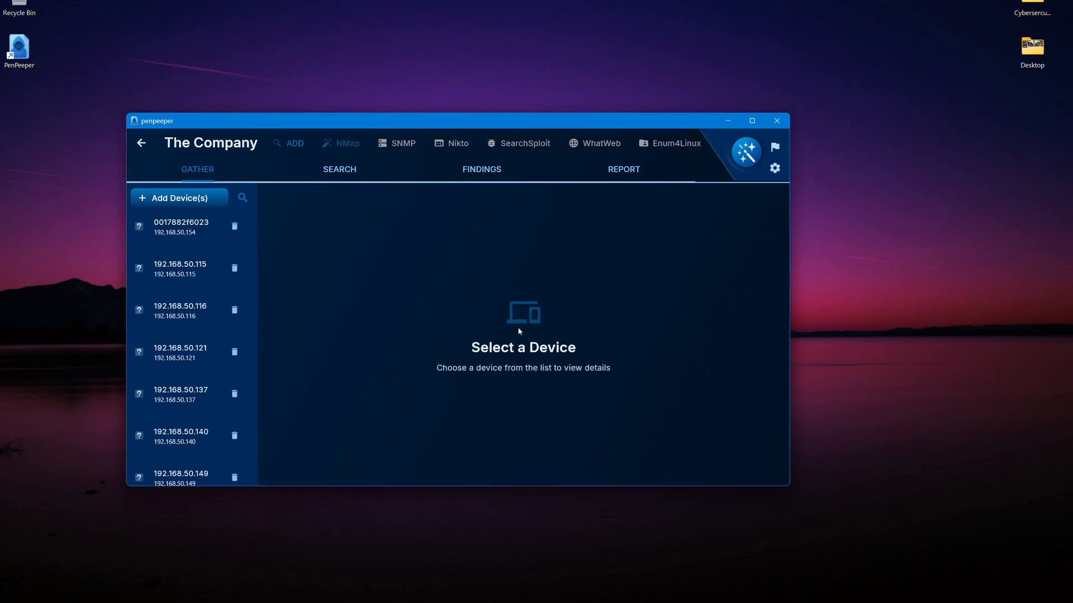
# Step: Review the discovered devices and the available scan tools from NMap through FFUF
pyautogui.scroll(-5, 199, 426)
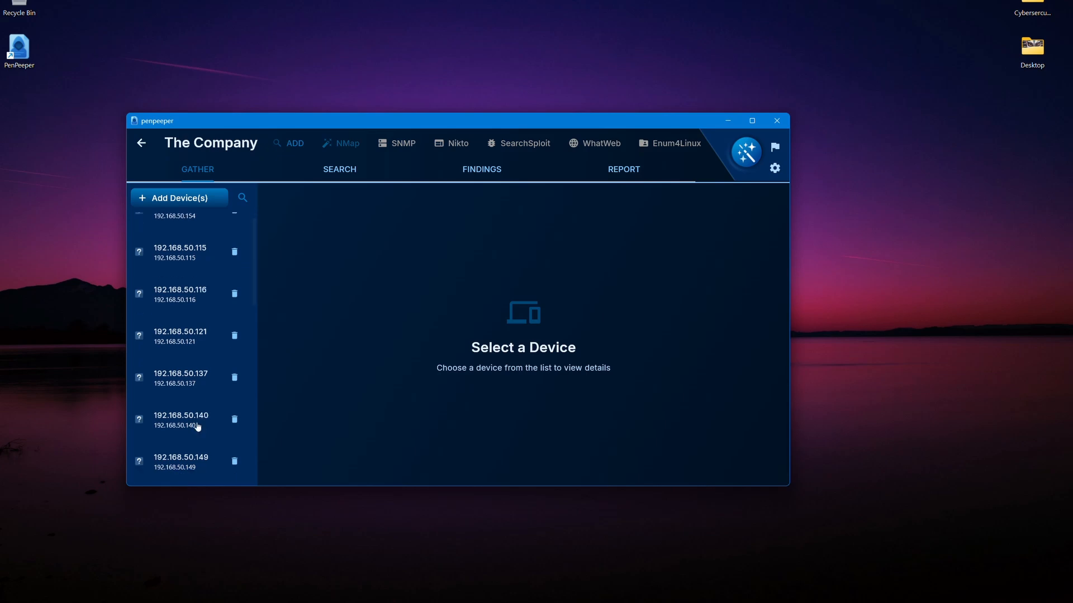
pyautogui.scroll(5, 198, 427)
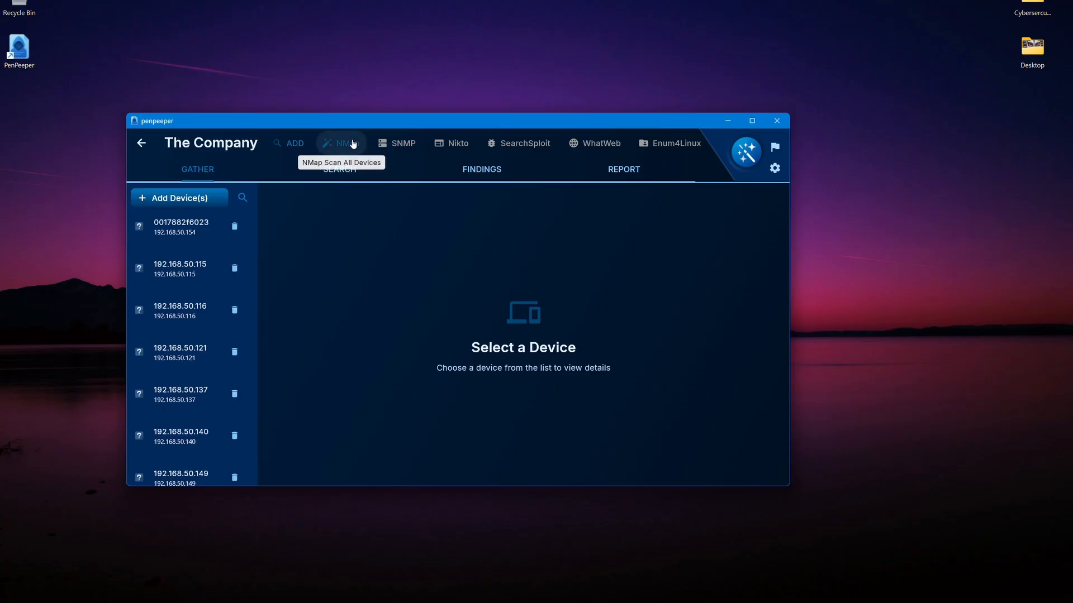
pyautogui.click(354, 145)
pyautogui.hscroll(2, 391, 143)
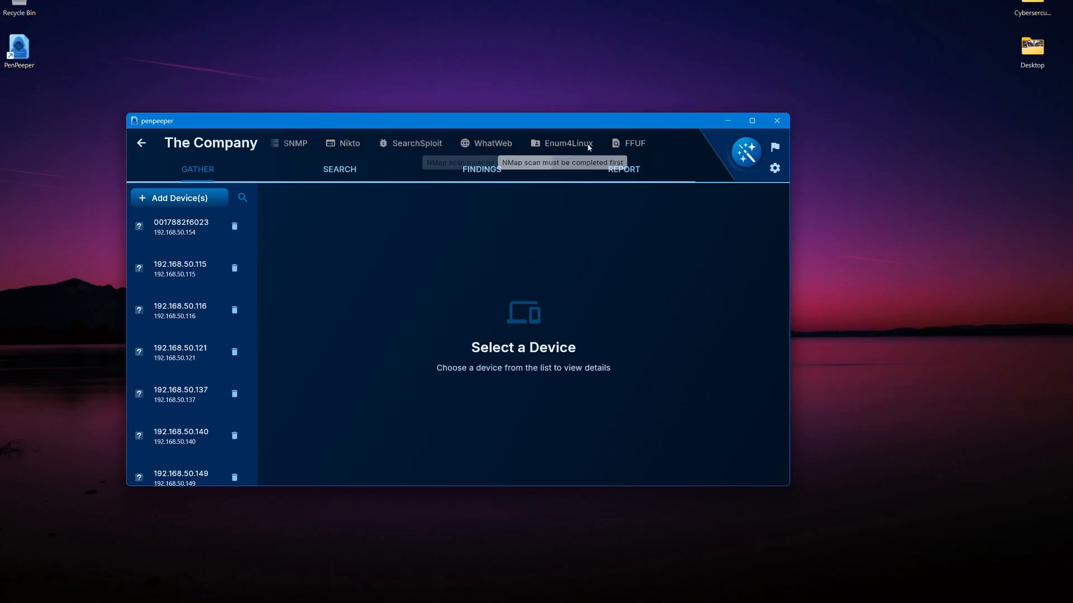
pyautogui.hscroll(-2, 587, 146)
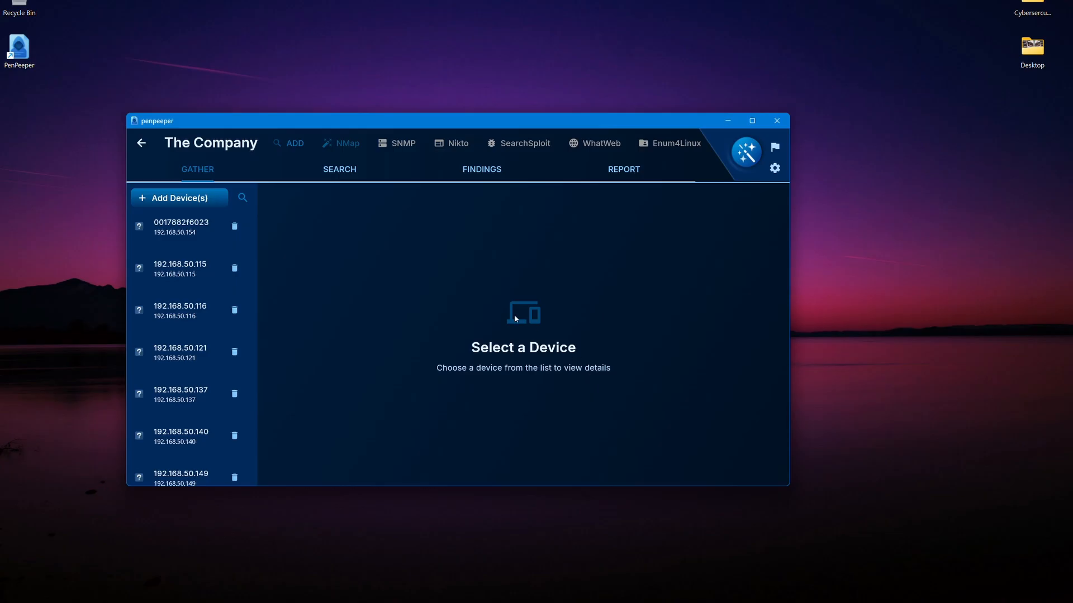
pyautogui.hscroll(2, 473, 146)
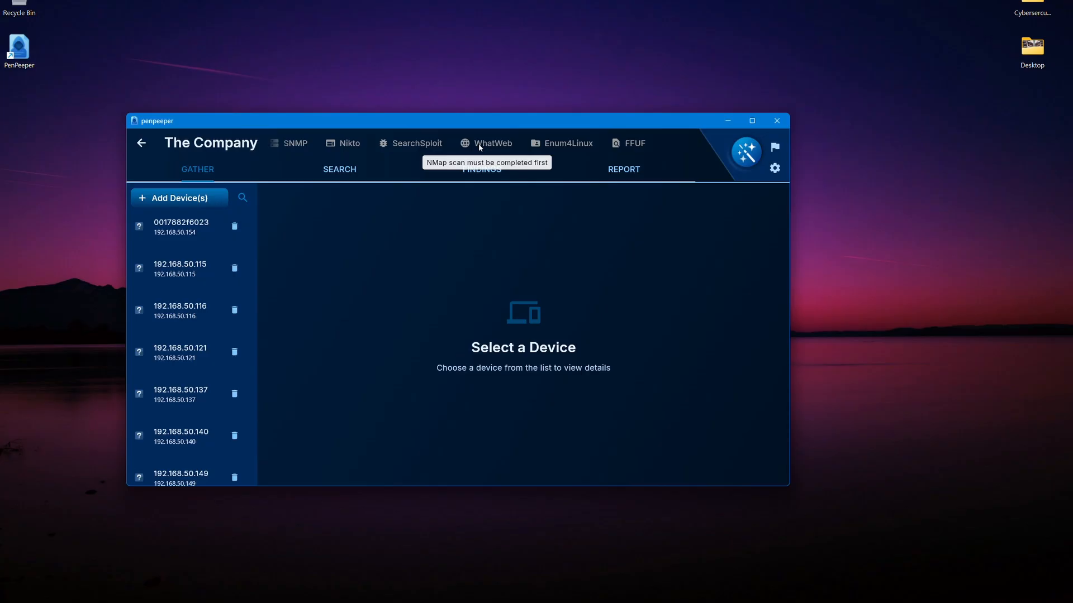
pyautogui.hscroll(-2, 479, 147)
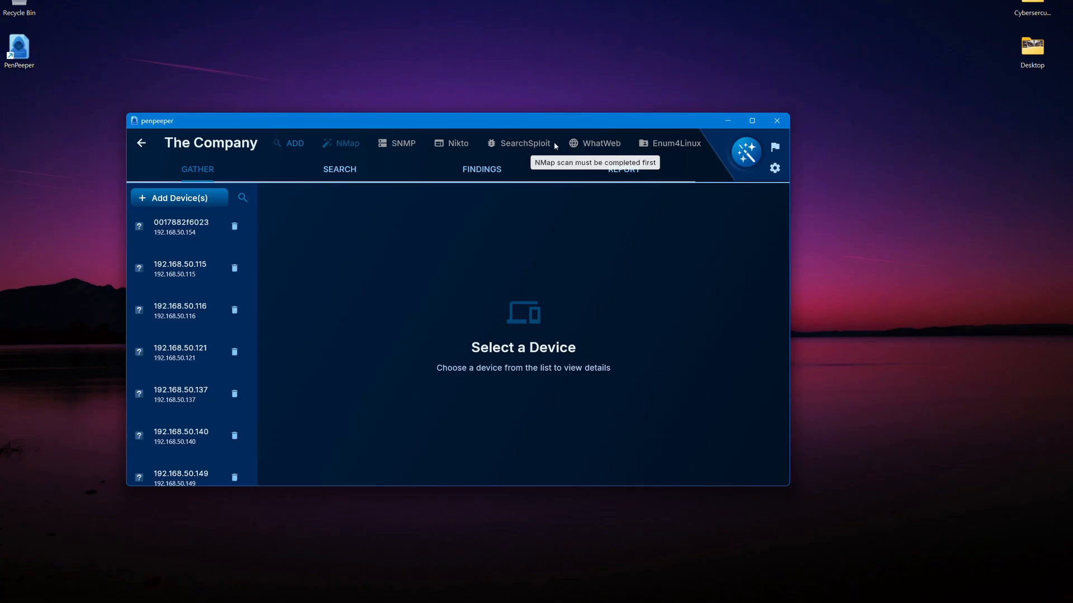
pyautogui.hscroll(2, 558, 143)
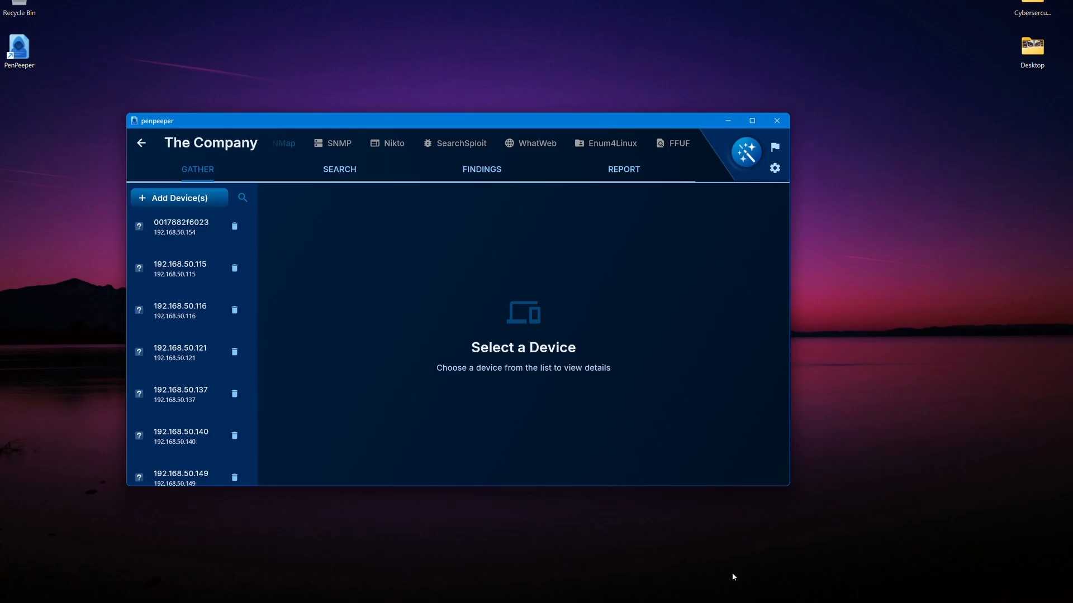
# Step: Switch to the Mac's remote desktop and create a new PenPeeper project named TheCompanyMac
pyautogui.moveTo(791, 602)
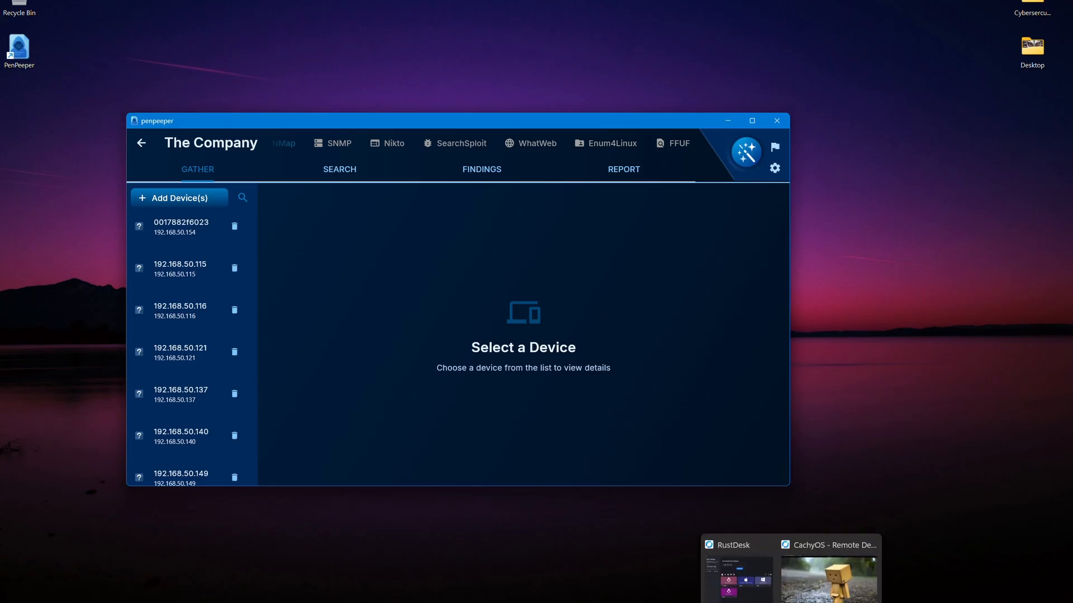
pyautogui.click(828, 578)
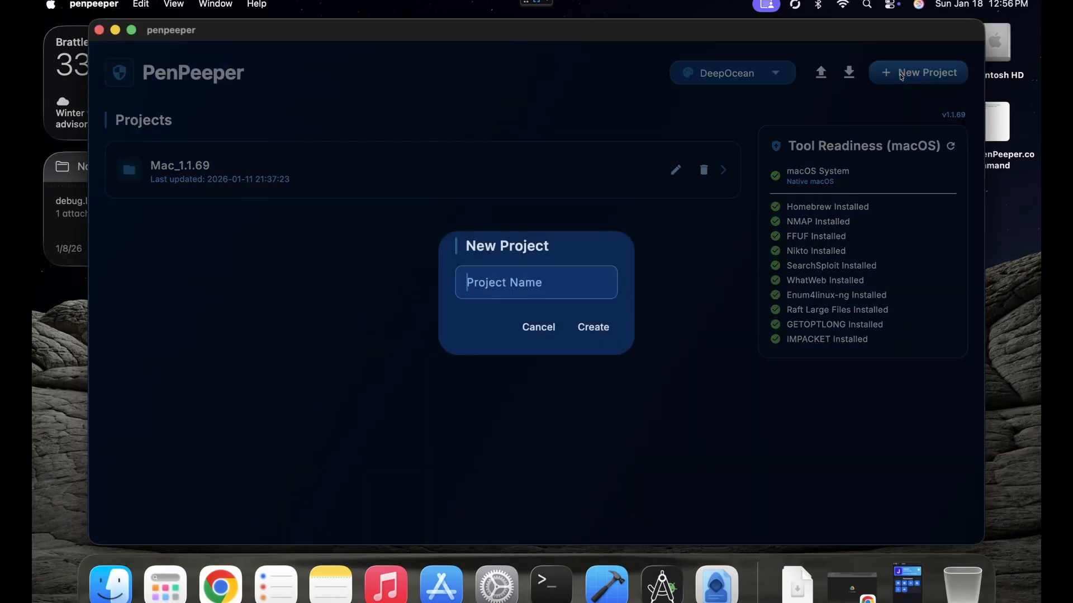
pyautogui.click(902, 77)
pyautogui.write('TheCompany')
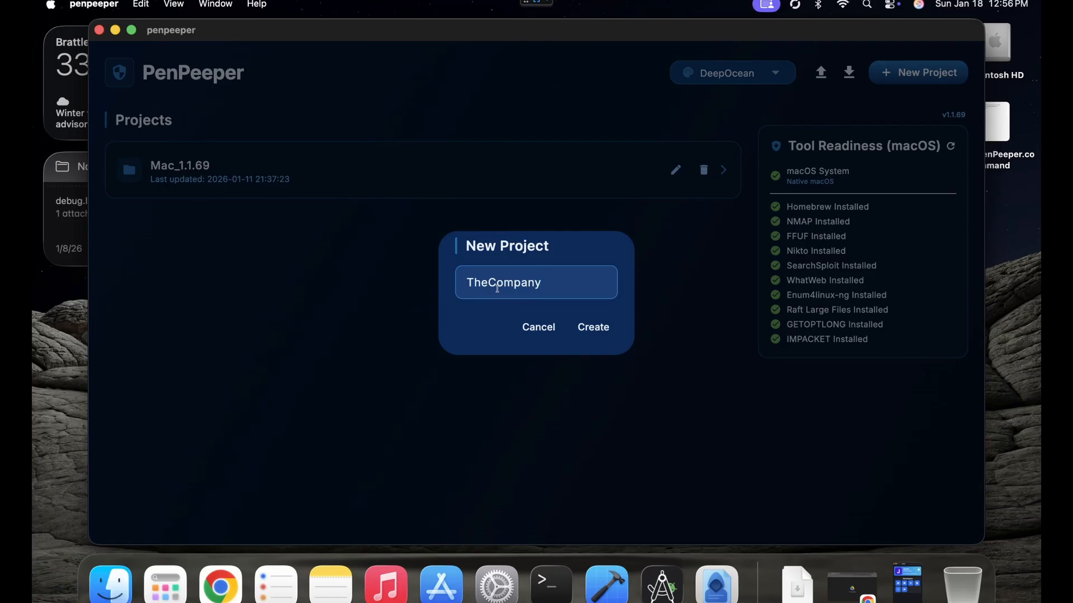
pyautogui.write('Mac')
pyautogui.click(593, 327)
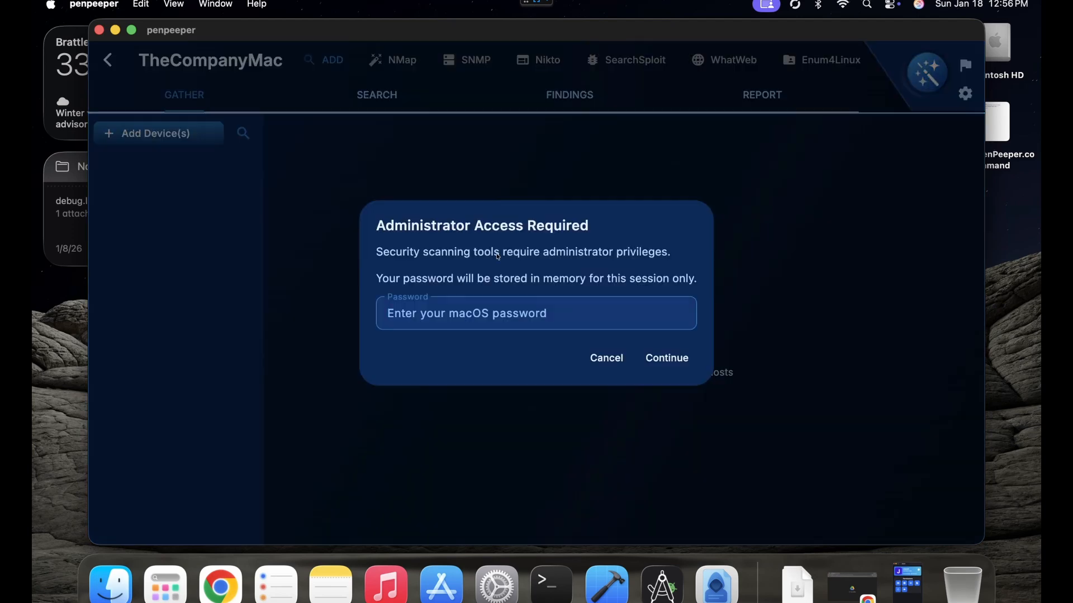
# Step: Enter the macOS administrator password to grant the scanning tools access
pyautogui.write('•••••••')
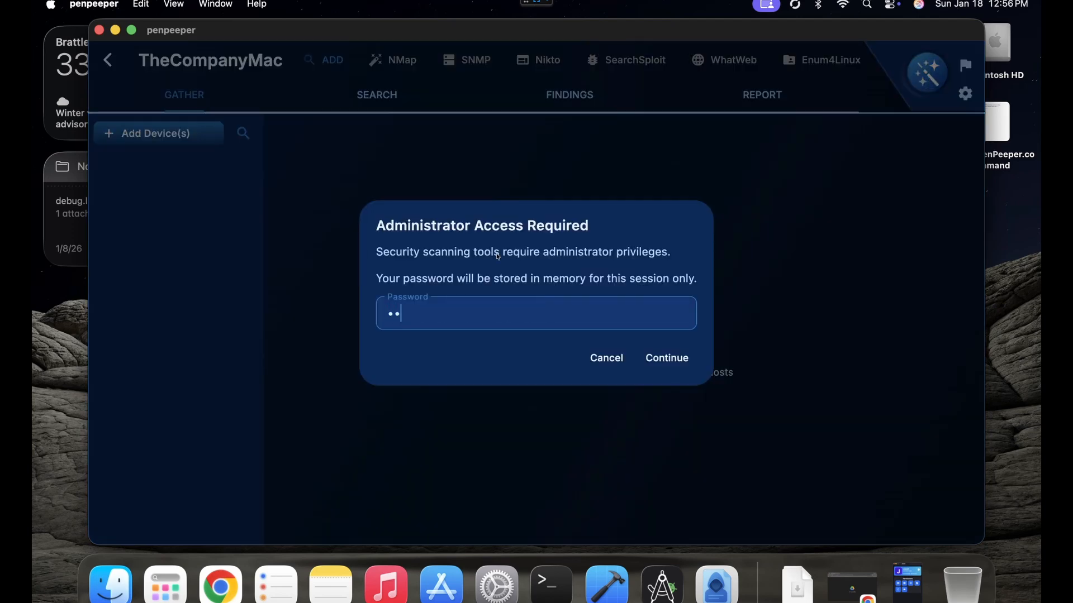
pyautogui.write('•••')
pyautogui.press('Return')
# Step: Start the automated run of all scans on the network range 192.168.50.0/24
pyautogui.write('19')
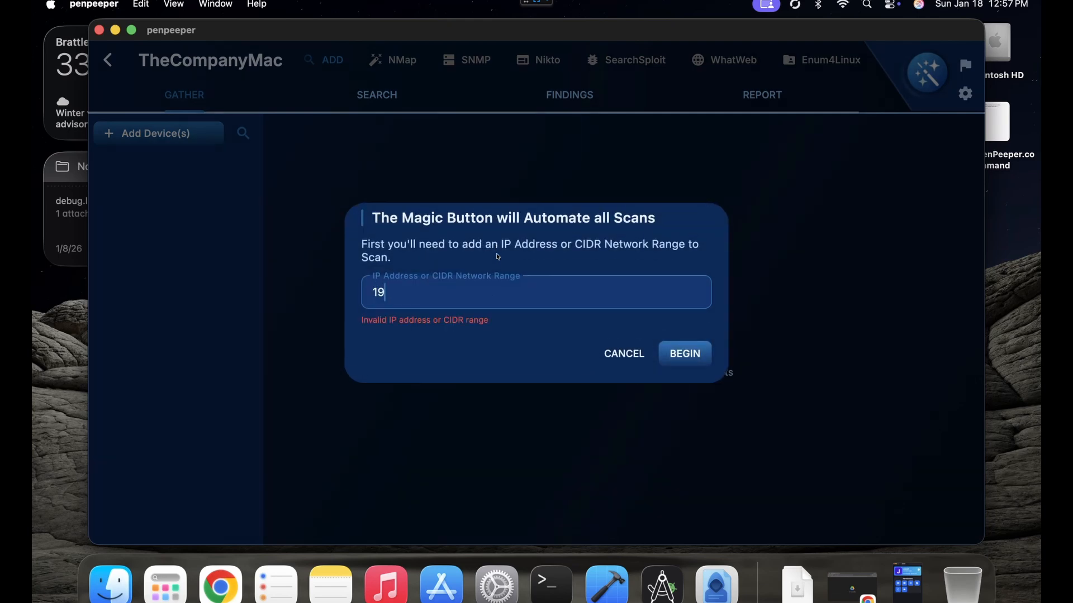
pyautogui.write('2.168.50.0/24')
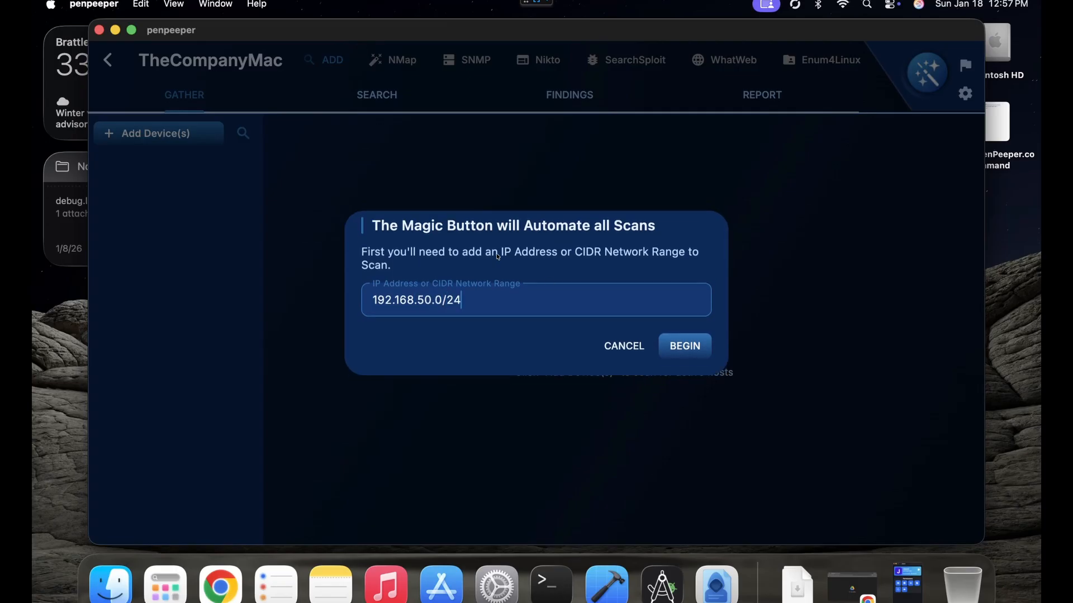
pyautogui.press('Return')
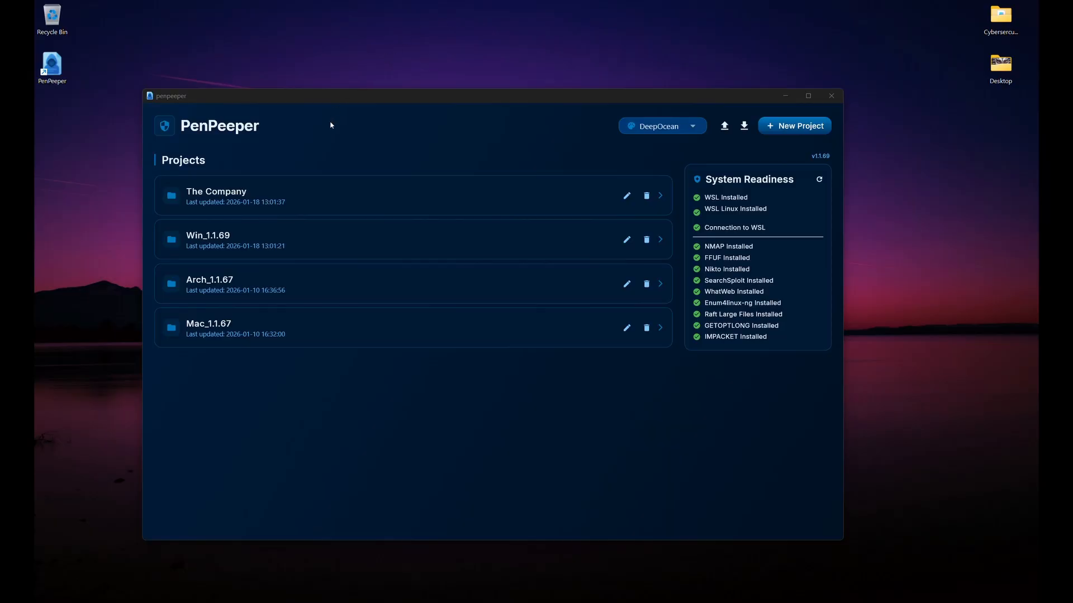
# Step: Back on the Windows machine, open The Company project and view the plex device's details
pyautogui.click(338, 198)
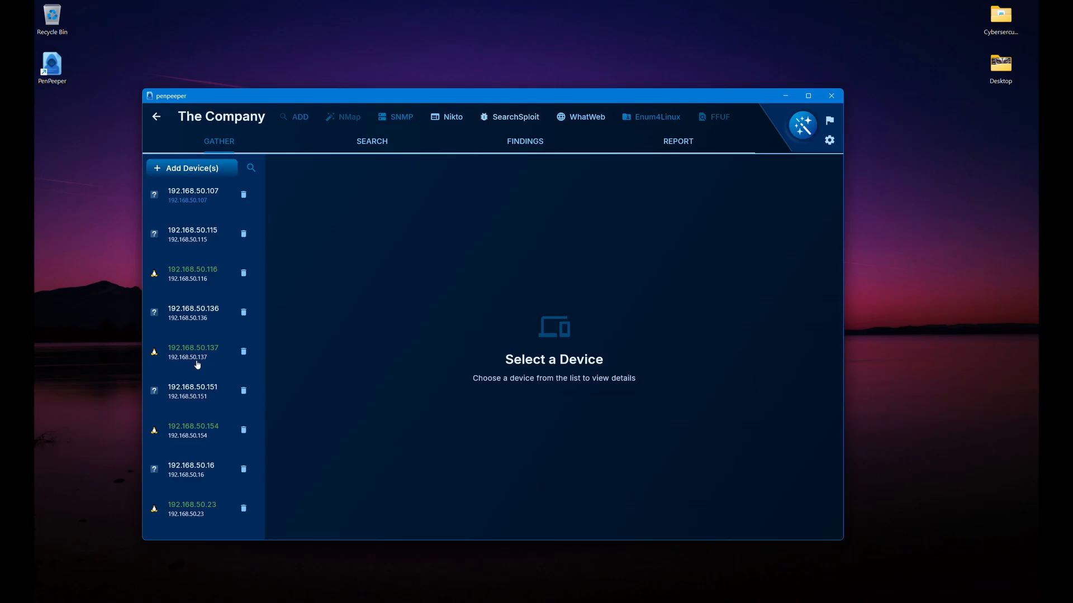
pyautogui.scroll(-10, 169, 441)
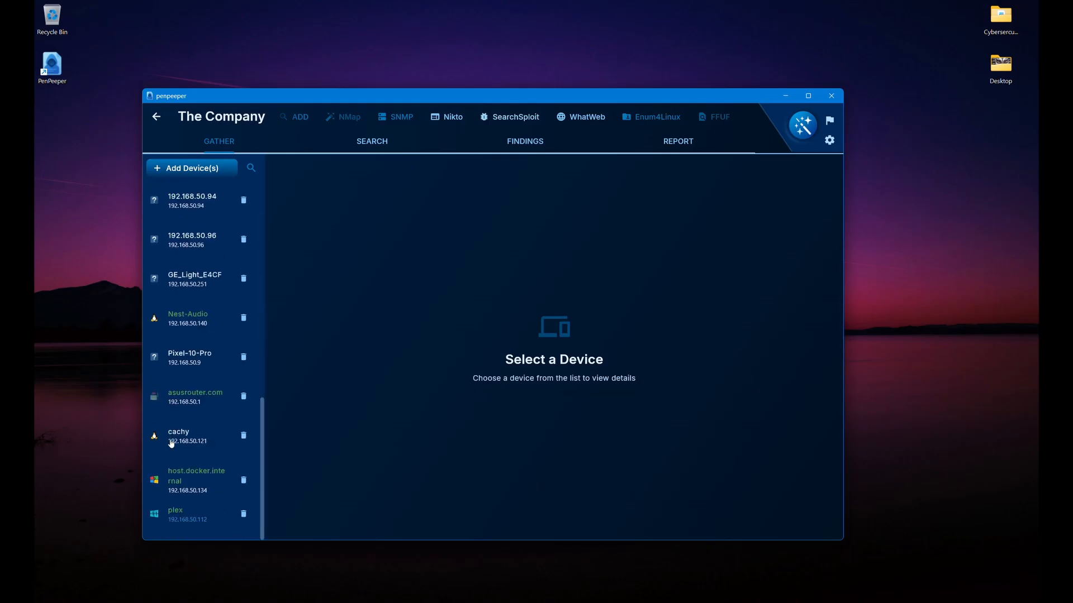
pyautogui.click(185, 518)
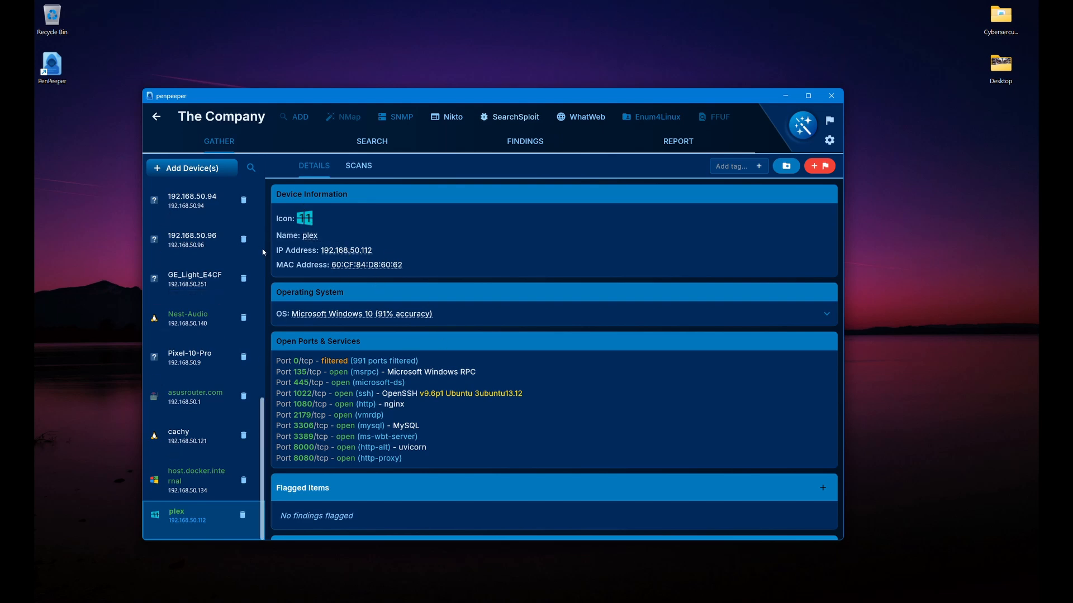
# Step: Look through the device list and use the device search to find plex
pyautogui.scroll(6, 193, 267)
pyautogui.scroll(-6, 193, 267)
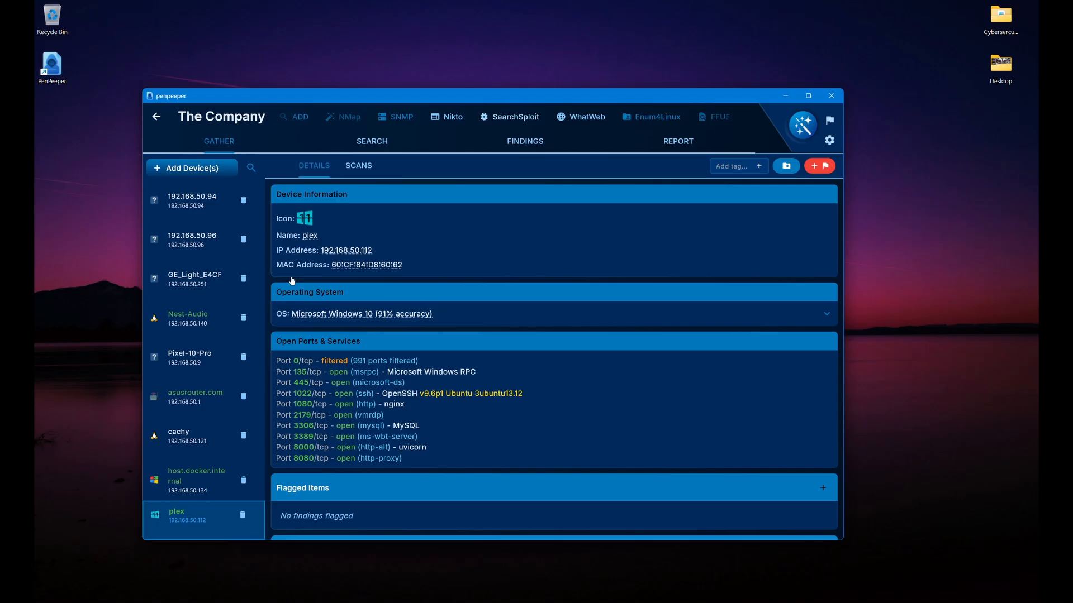
pyautogui.scroll(6, 218, 338)
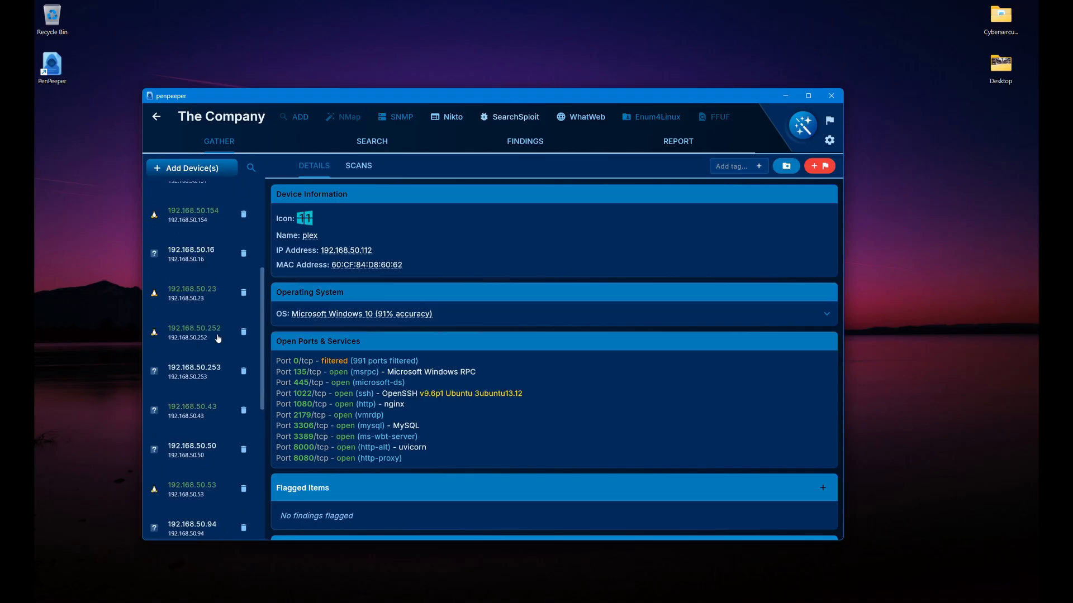
pyautogui.scroll(3, 217, 338)
pyautogui.click(250, 168)
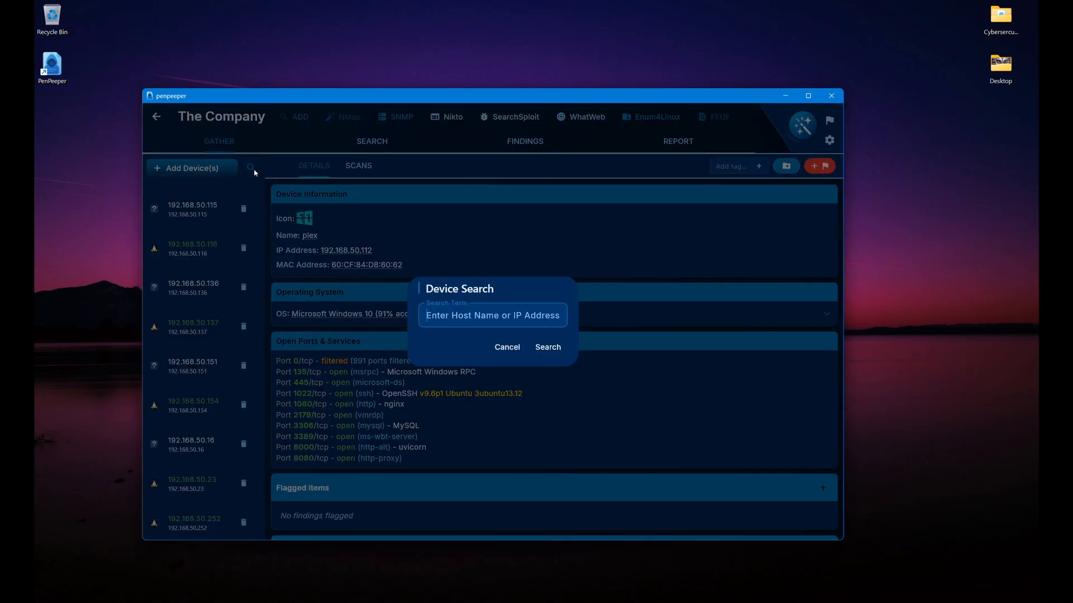
pyautogui.write('plex')
pyautogui.press('Return')
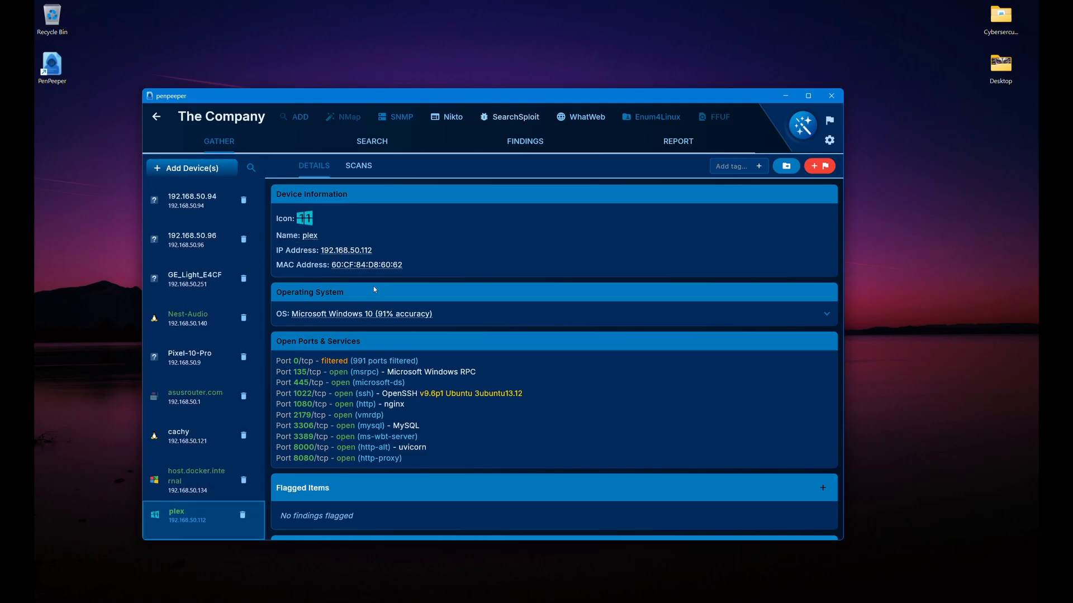
# Step: Expand the plex device's operating system section to view the alternative OS guesses, and collapse it again
pyautogui.scroll(-3, 410, 327)
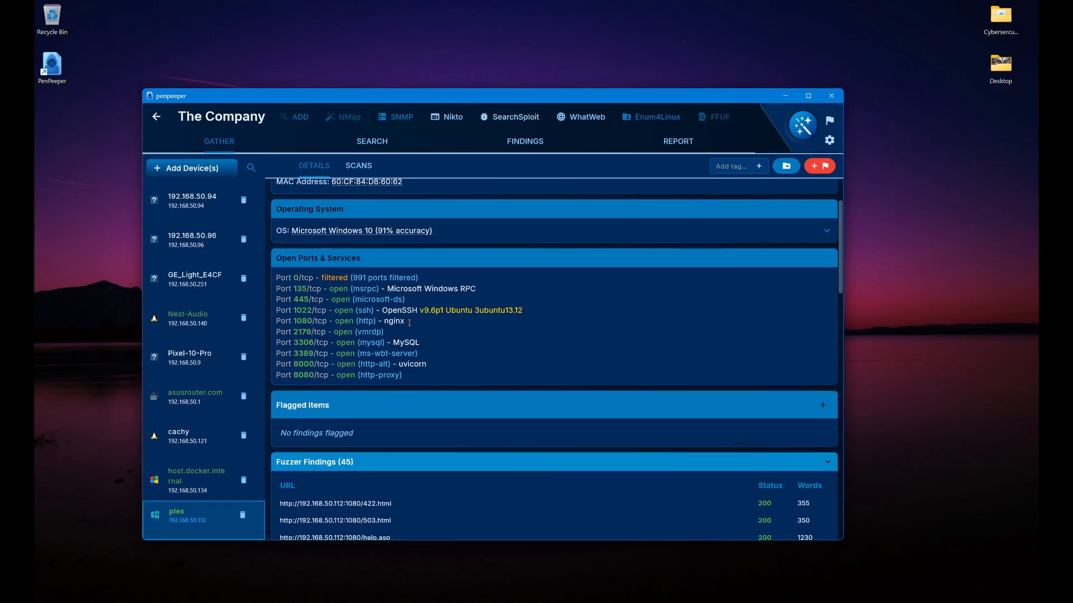
pyautogui.scroll(1, 715, 275)
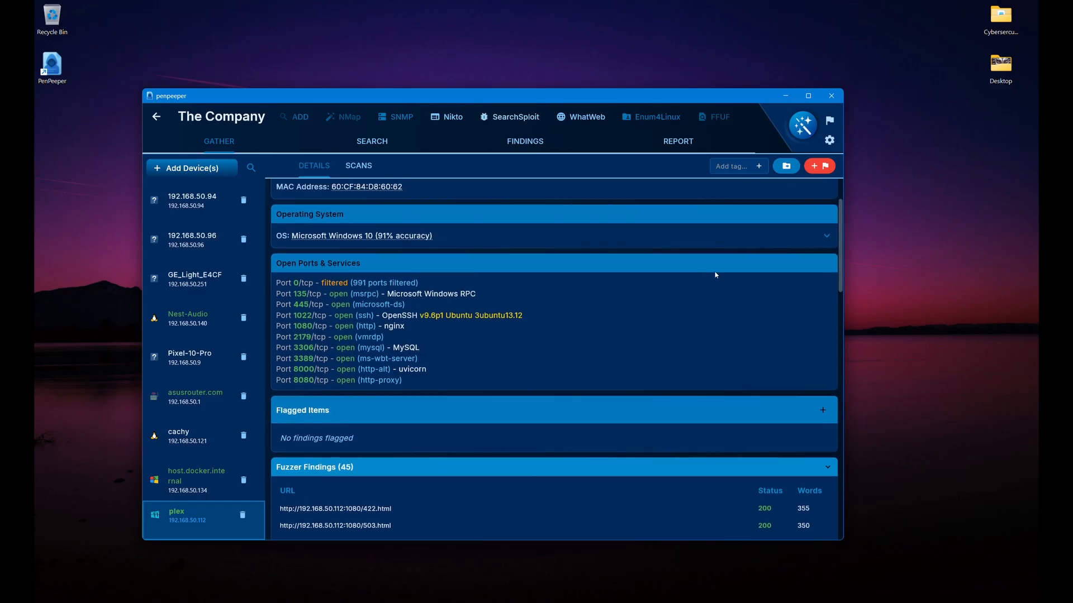
pyautogui.click(826, 237)
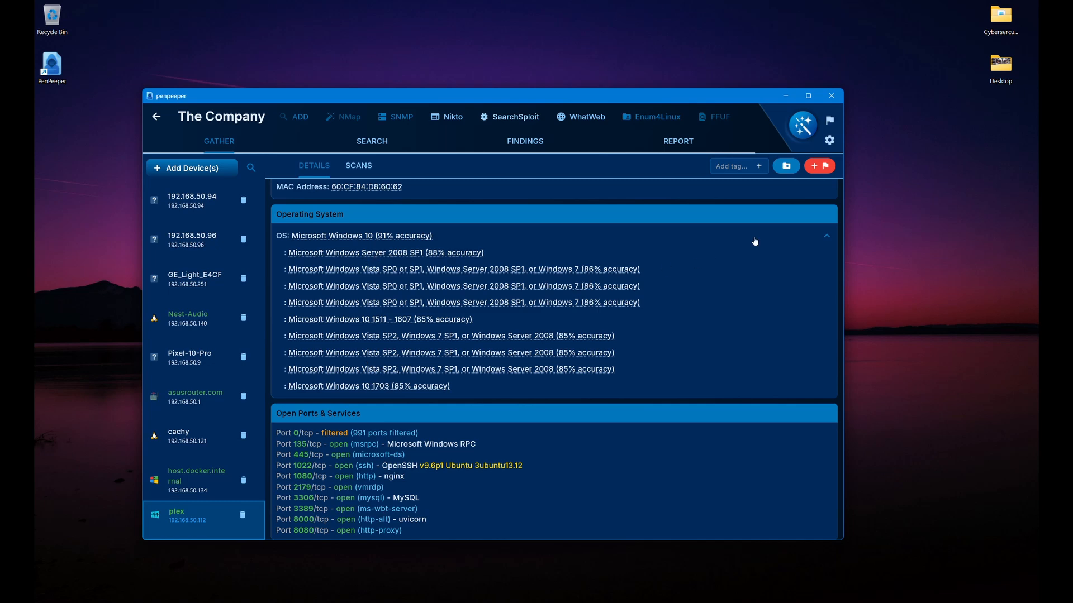
pyautogui.click(827, 238)
pyautogui.click(827, 238)
pyautogui.click(827, 239)
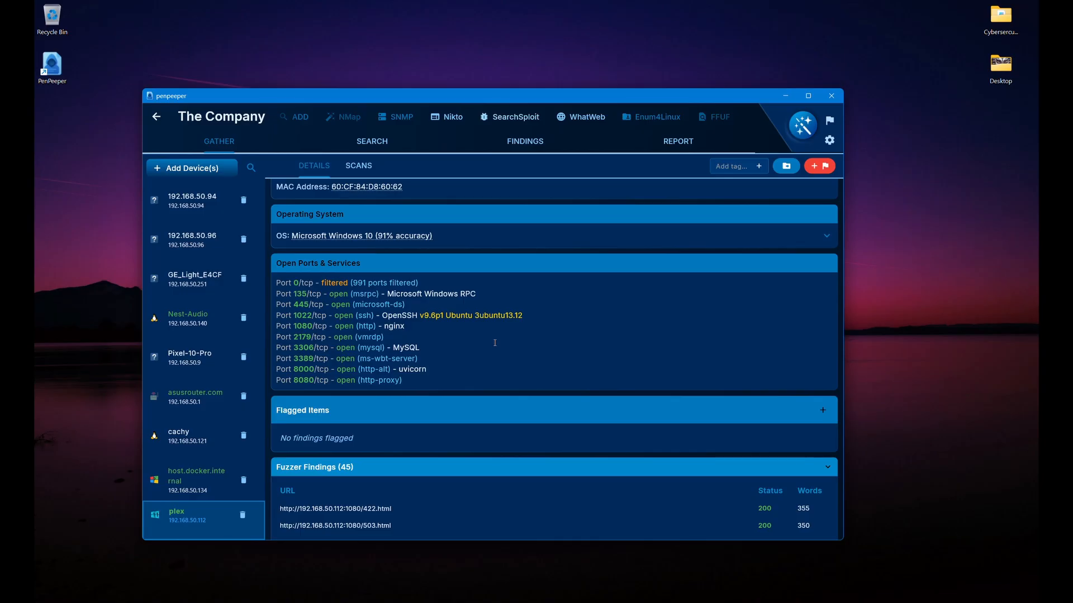
# Step: Expand the plex device's fuzzer findings, look through the URLs with their status and word counts, and collapse the list
pyautogui.scroll(-3, 495, 342)
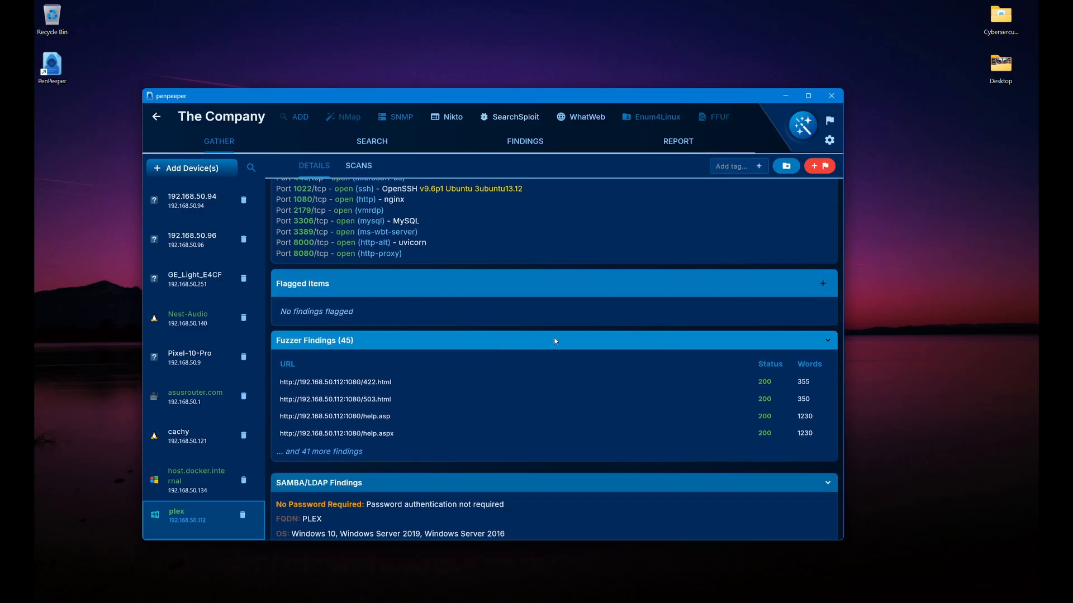
pyautogui.scroll(-1, 554, 341)
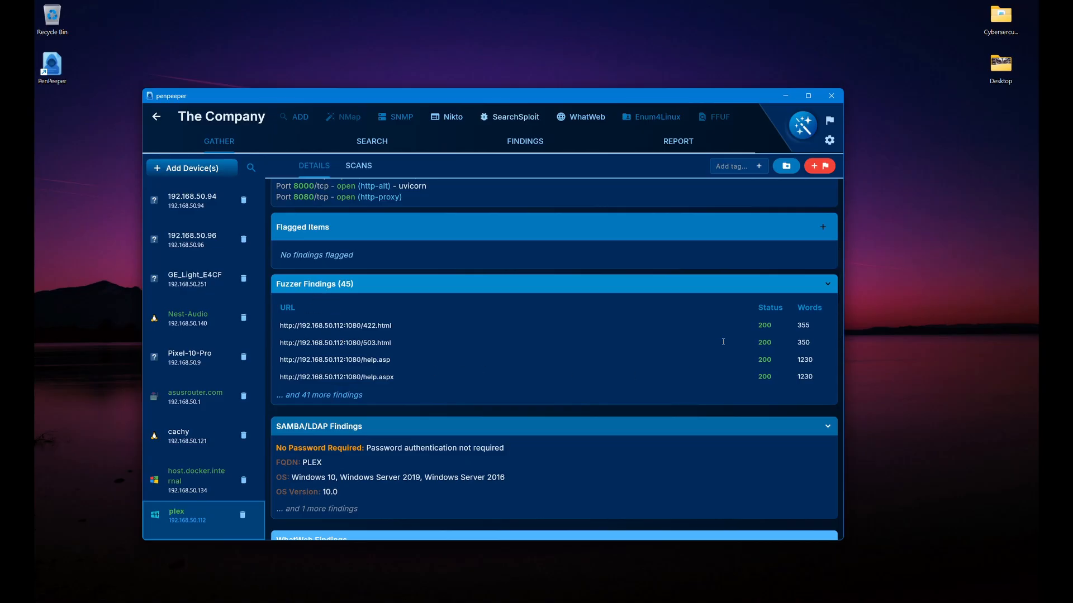
pyautogui.click(827, 284)
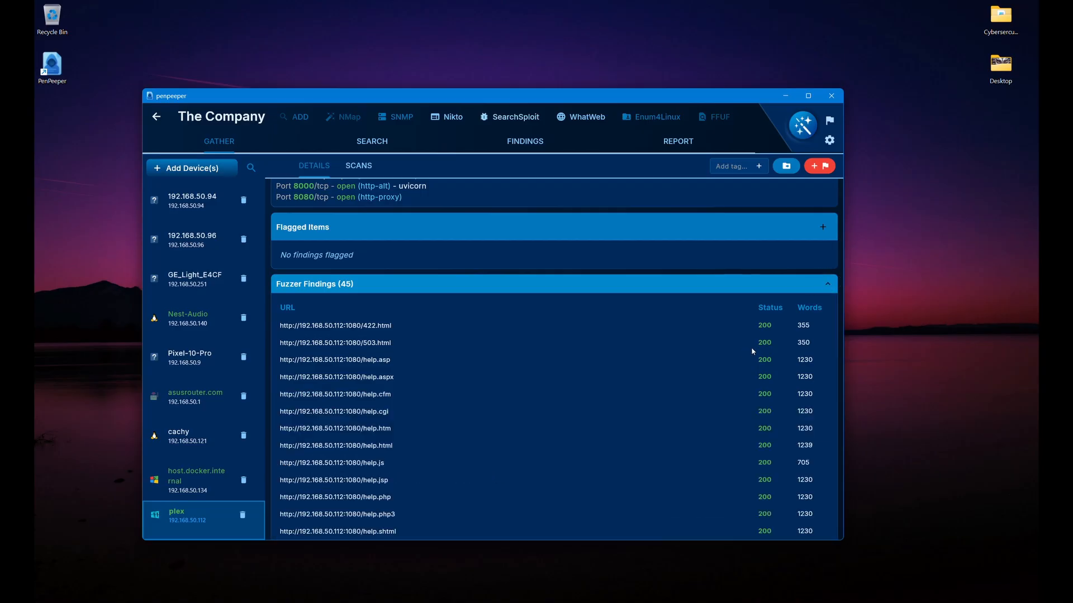
pyautogui.scroll(-1, 749, 402)
pyautogui.scroll(-5, 749, 465)
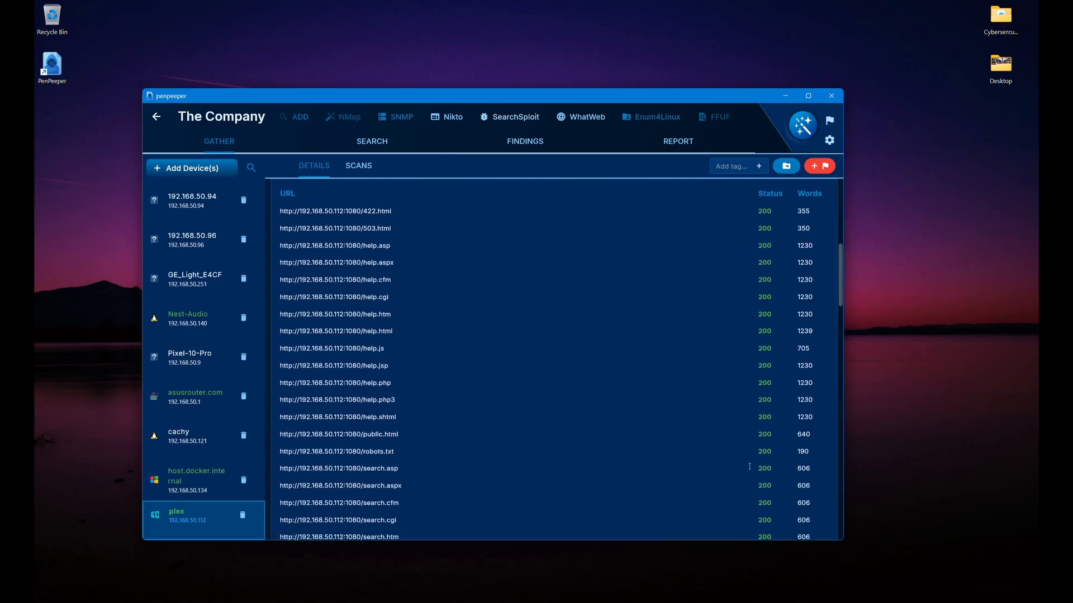
pyautogui.scroll(1, 687, 472)
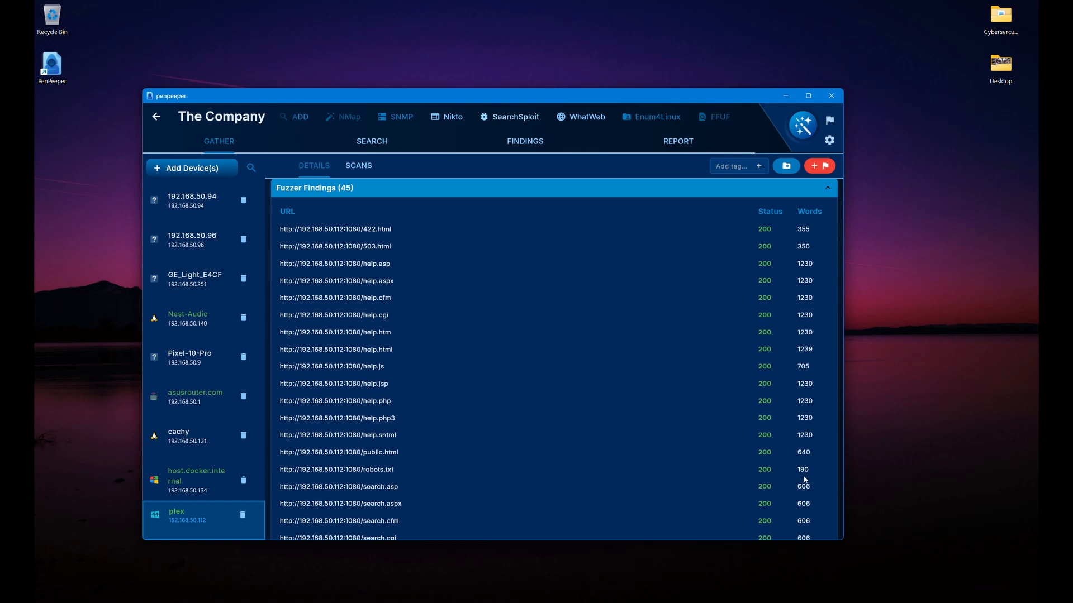
pyautogui.scroll(-1, 804, 479)
pyautogui.scroll(-4, 804, 479)
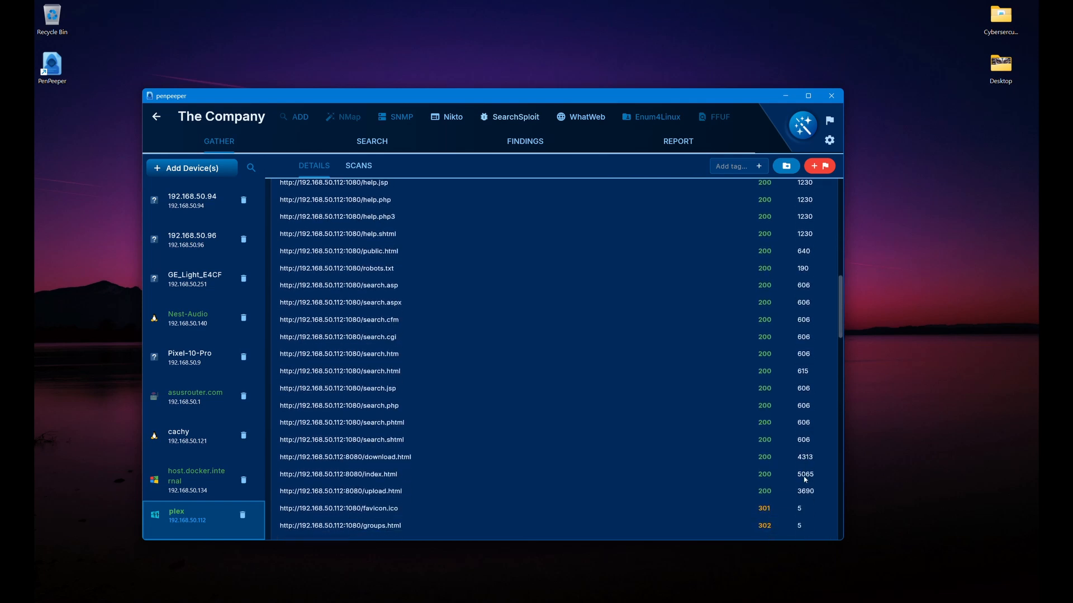
pyautogui.scroll(-3, 805, 479)
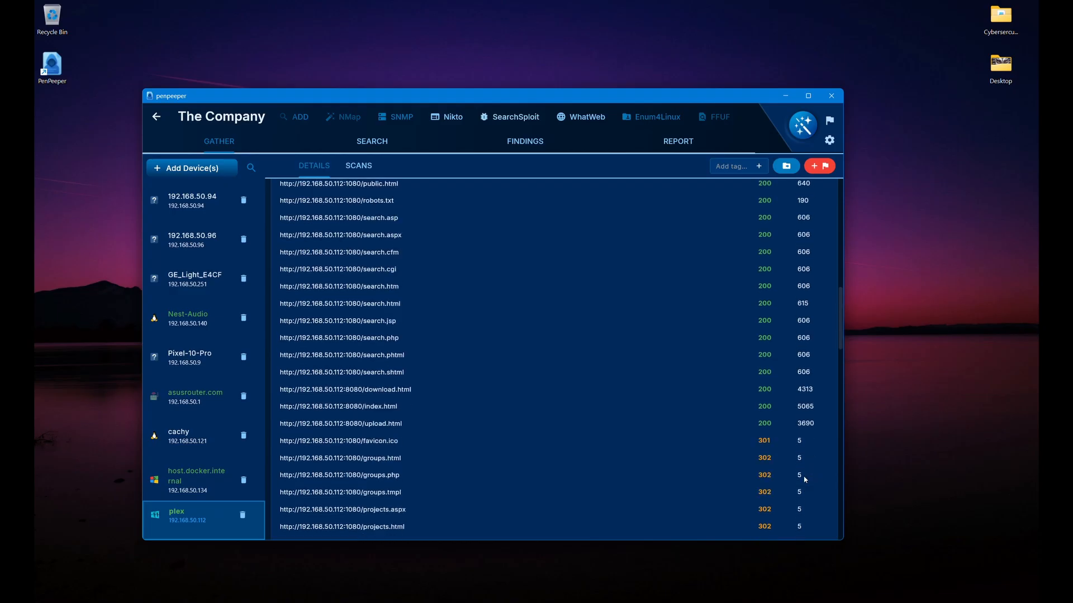
pyautogui.scroll(10, 804, 479)
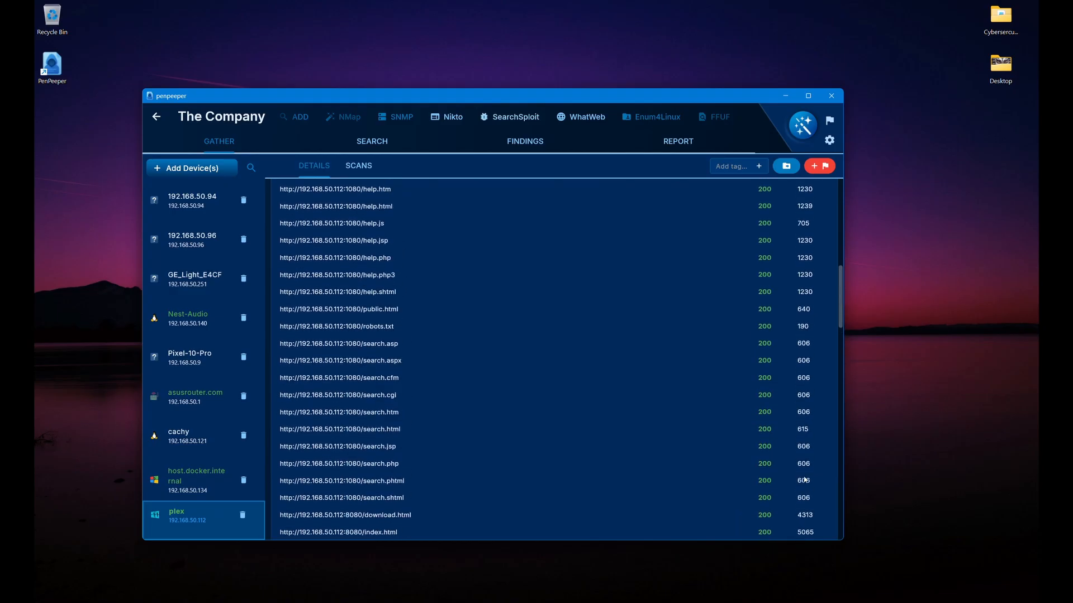
pyautogui.scroll(-1, 804, 479)
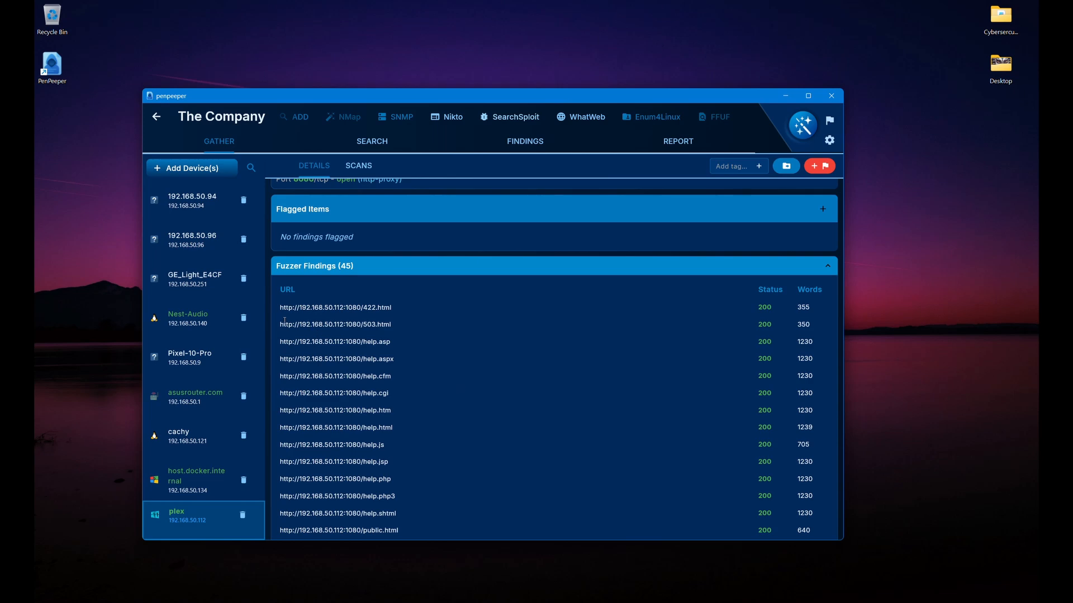
pyautogui.click(828, 266)
# Step: Expand the SAMBA/LDAP findings of the plex device and read through its WhatWeb findings
pyautogui.scroll(-3, 491, 375)
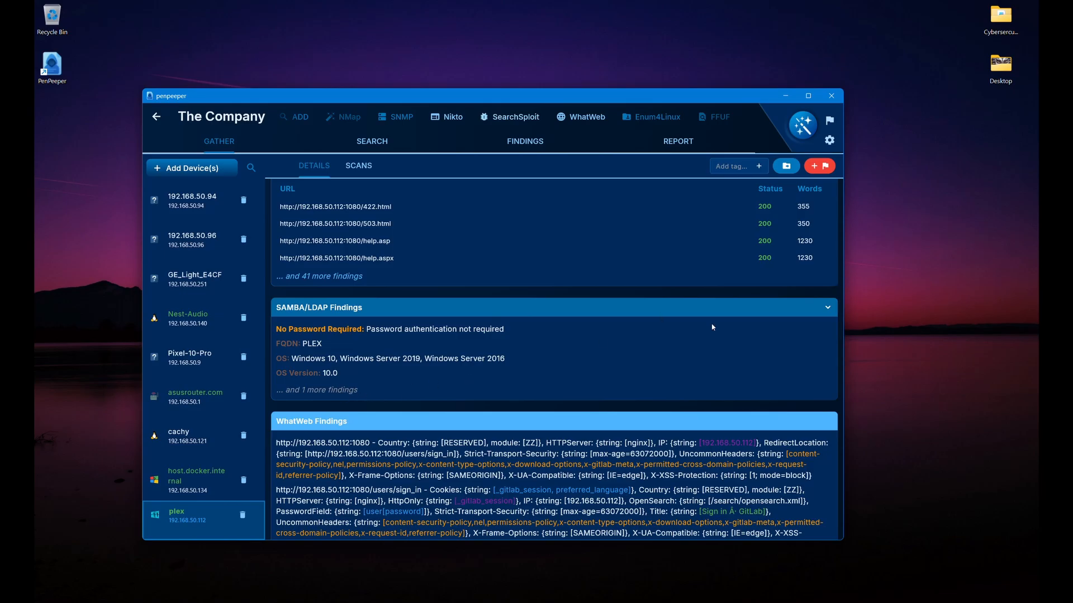
pyautogui.click(827, 310)
pyautogui.scroll(-4, 447, 356)
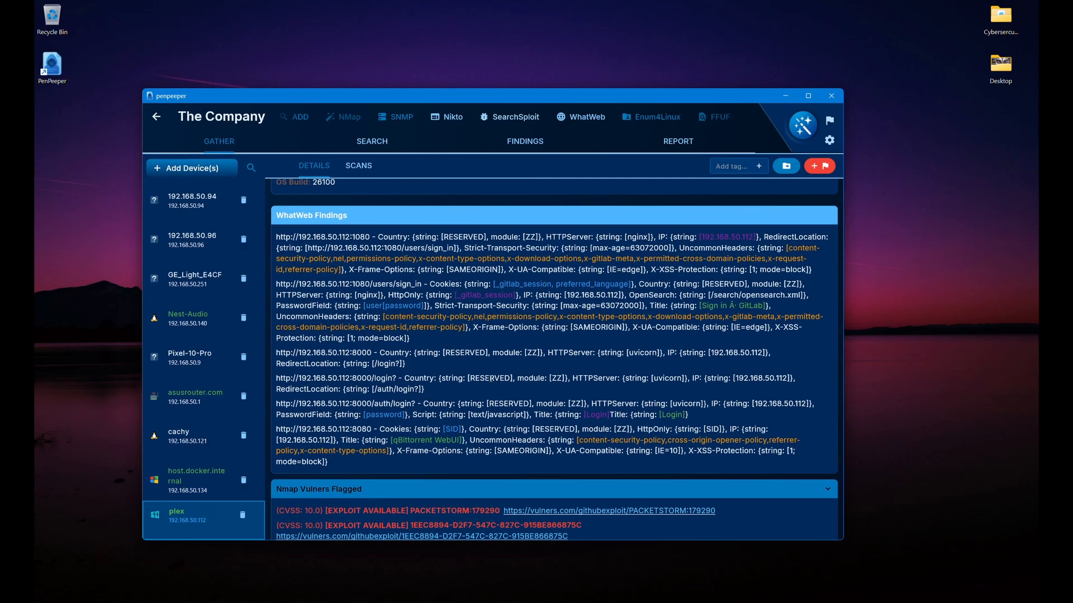
pyautogui.scroll(-1, 491, 379)
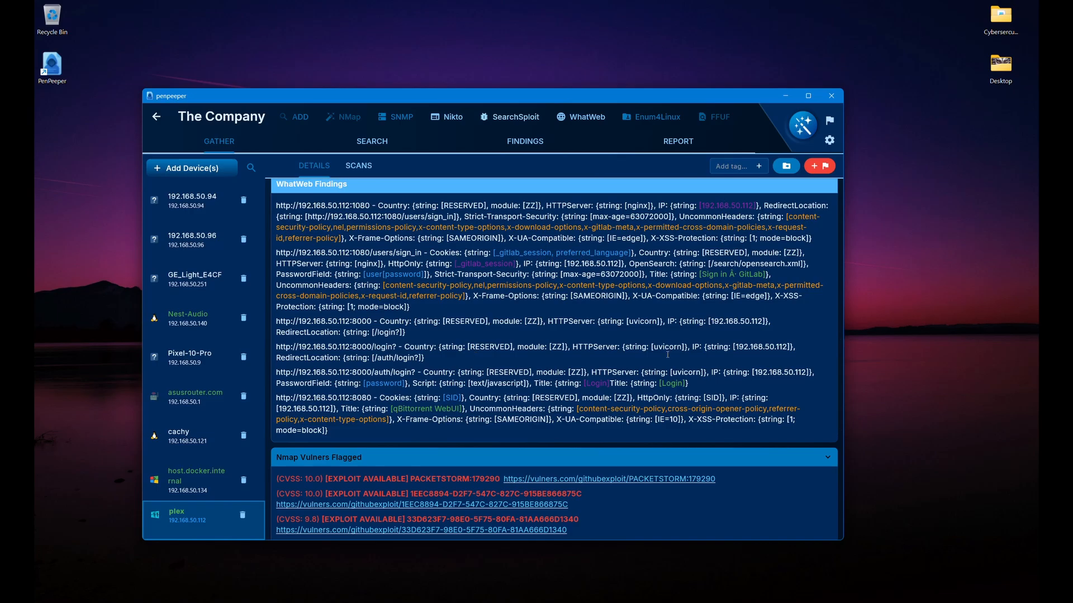
pyautogui.scroll(-1, 551, 385)
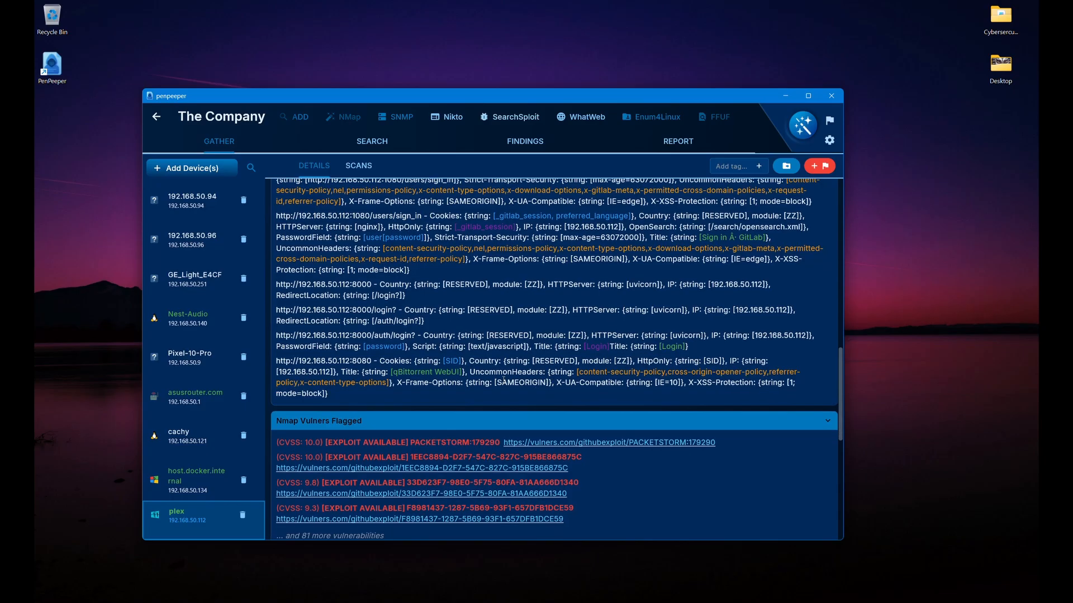
pyautogui.scroll(2, 570, 371)
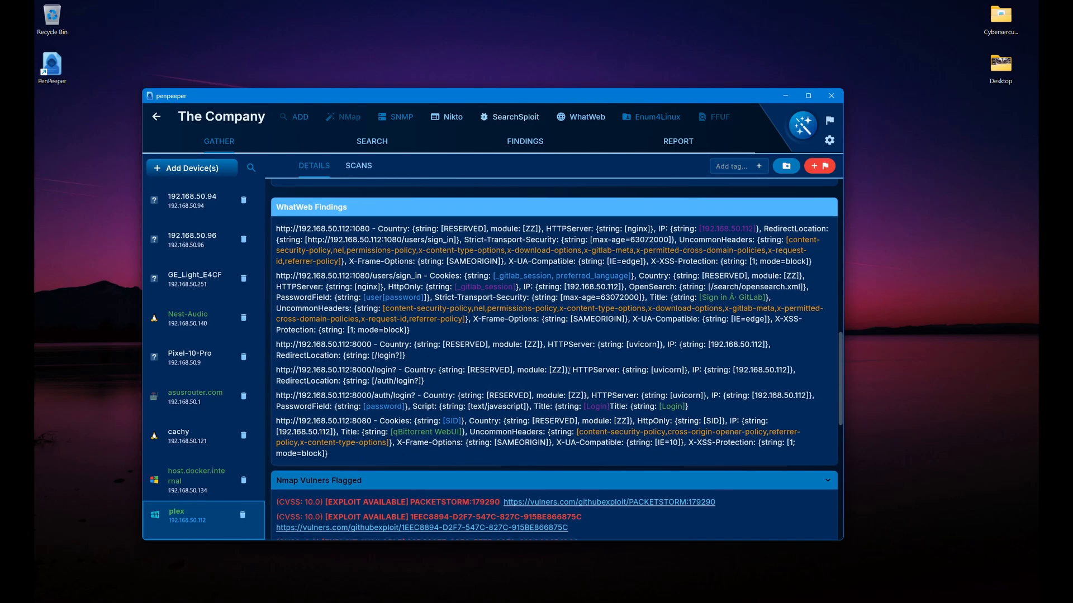
# Step: Review the plex device's flagged Nmap Vulners entries, Nmap script results and flagged SearchSploit exploits
pyautogui.scroll(-6, 568, 370)
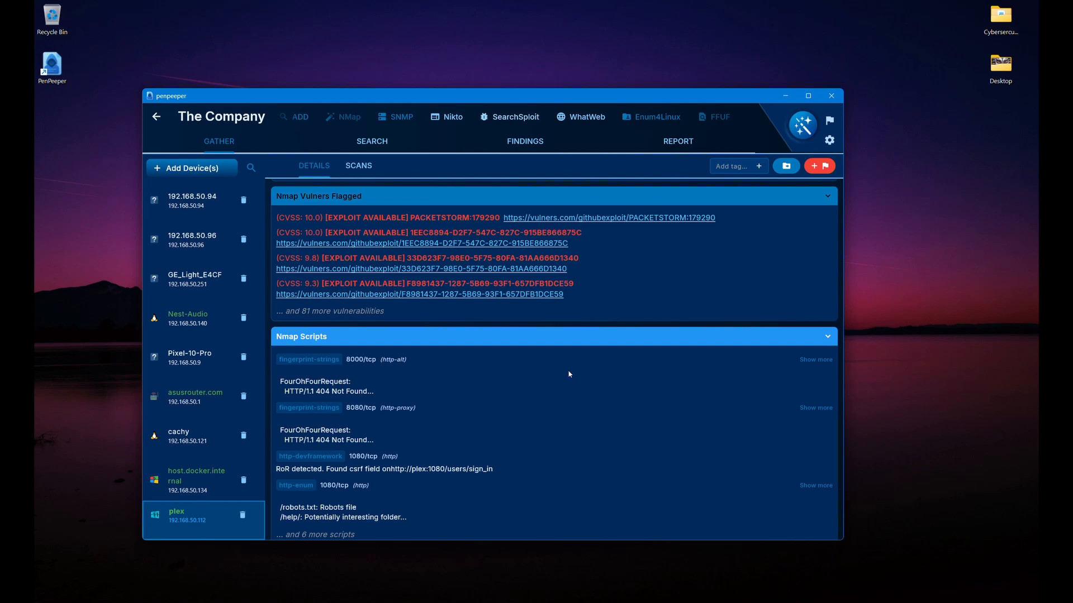
pyautogui.scroll(-3, 568, 373)
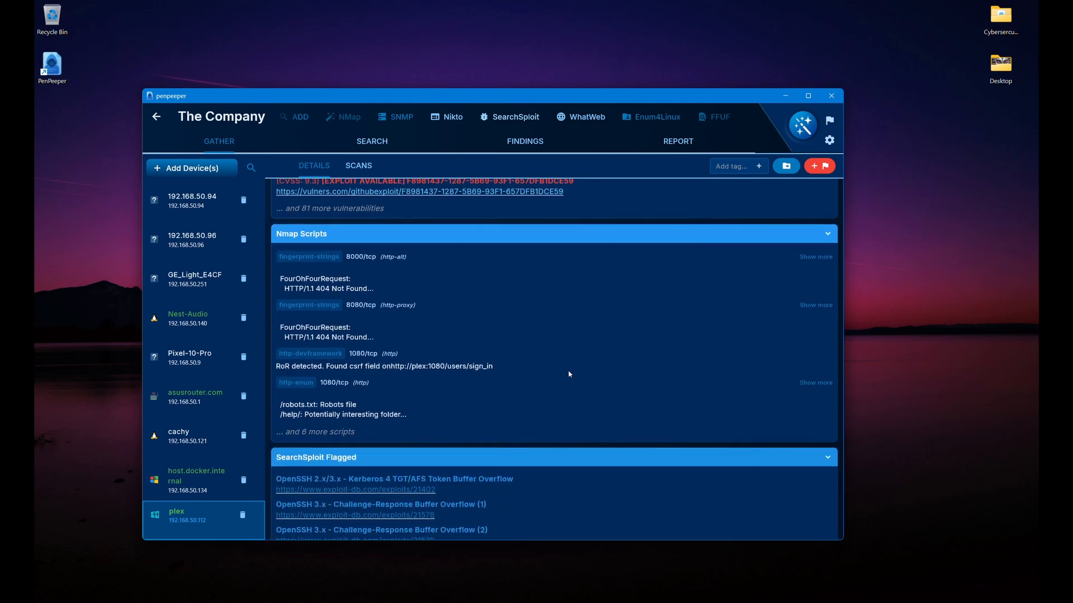
pyautogui.scroll(-1, 568, 374)
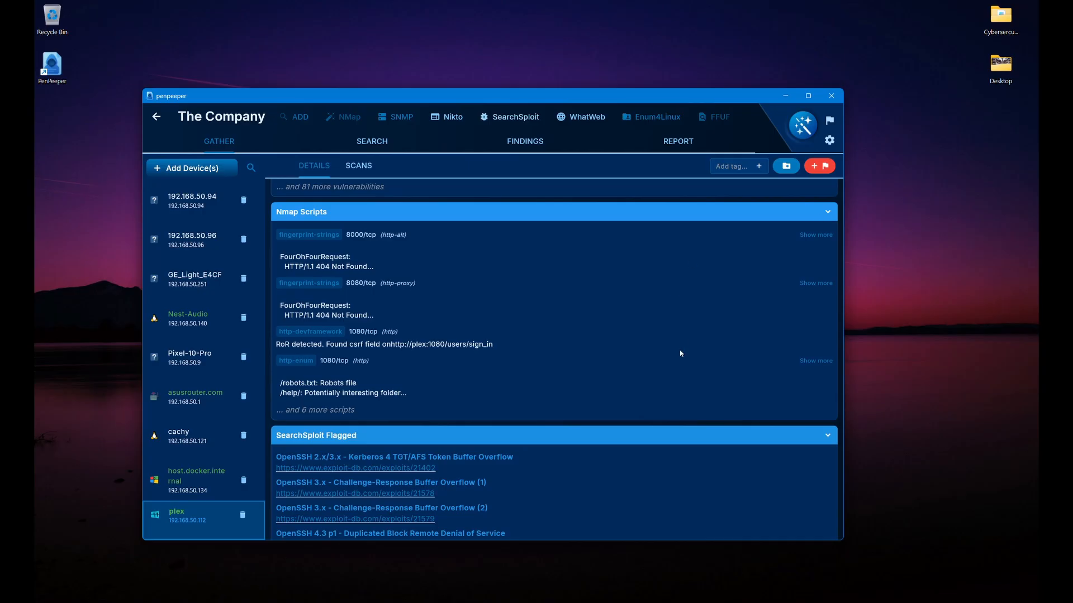
pyautogui.scroll(-1, 680, 353)
pyautogui.scroll(1, 680, 353)
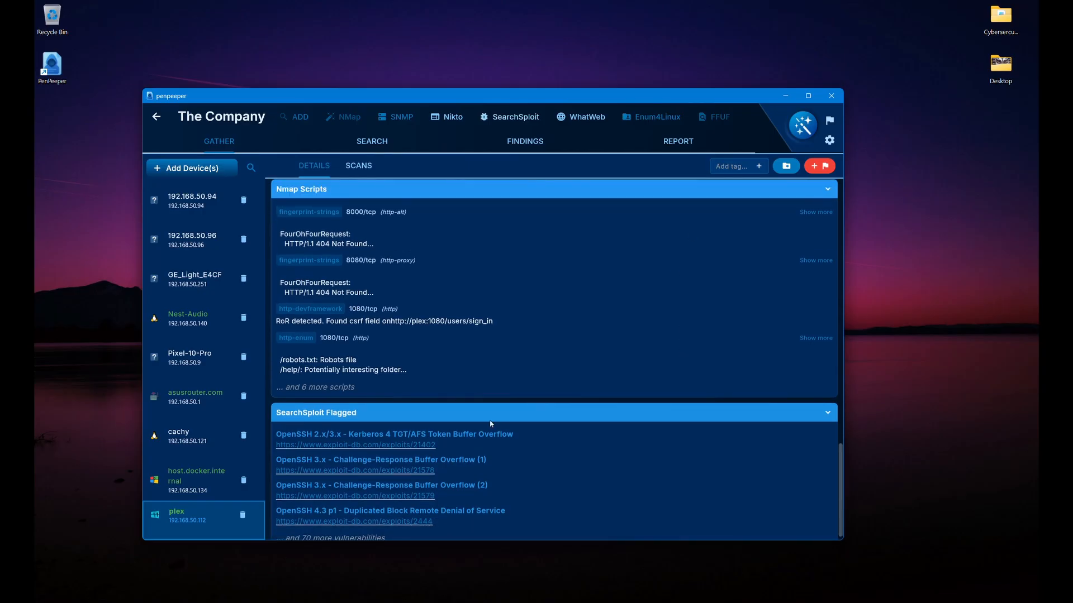
pyautogui.scroll(-1, 439, 437)
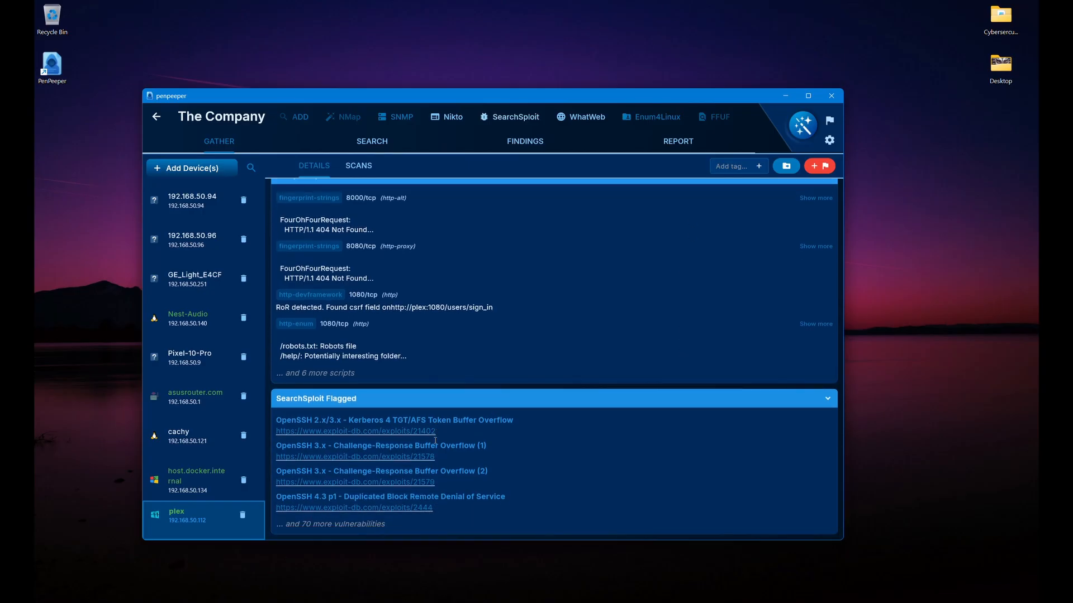
# Step: Try the Windows 10 and Linux icons for the plex device and set its icon back to Windows 11
pyautogui.scroll(10, 435, 441)
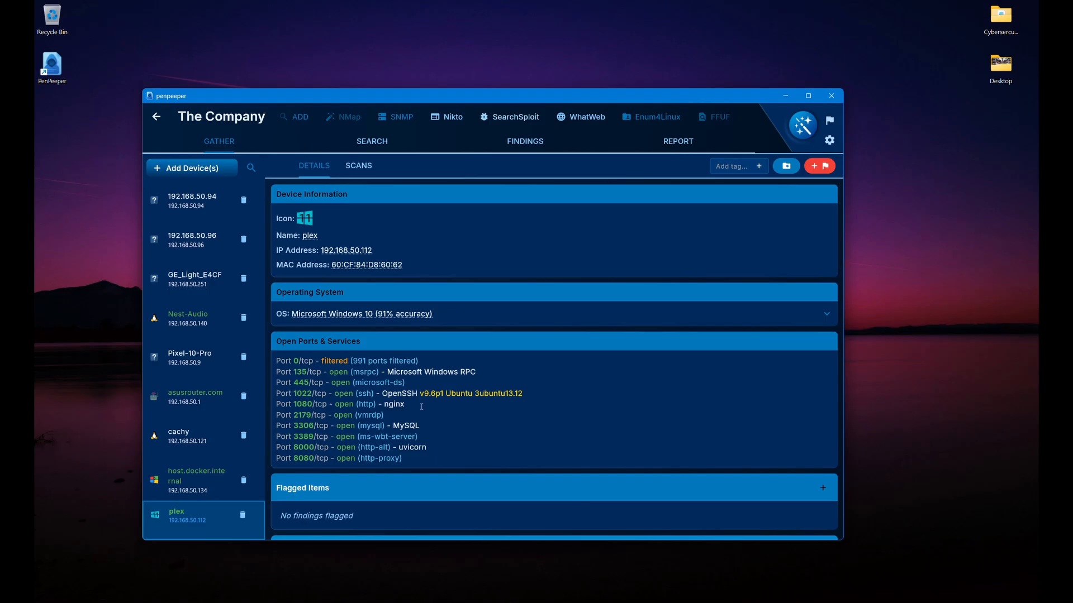
pyautogui.click(307, 221)
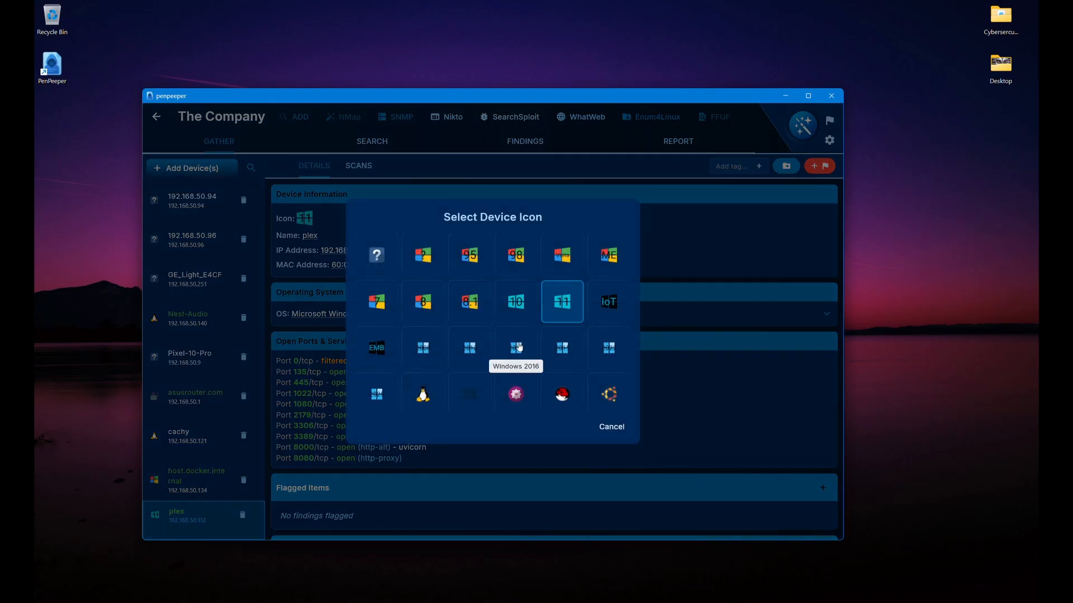
pyautogui.click(516, 303)
pyautogui.click(304, 218)
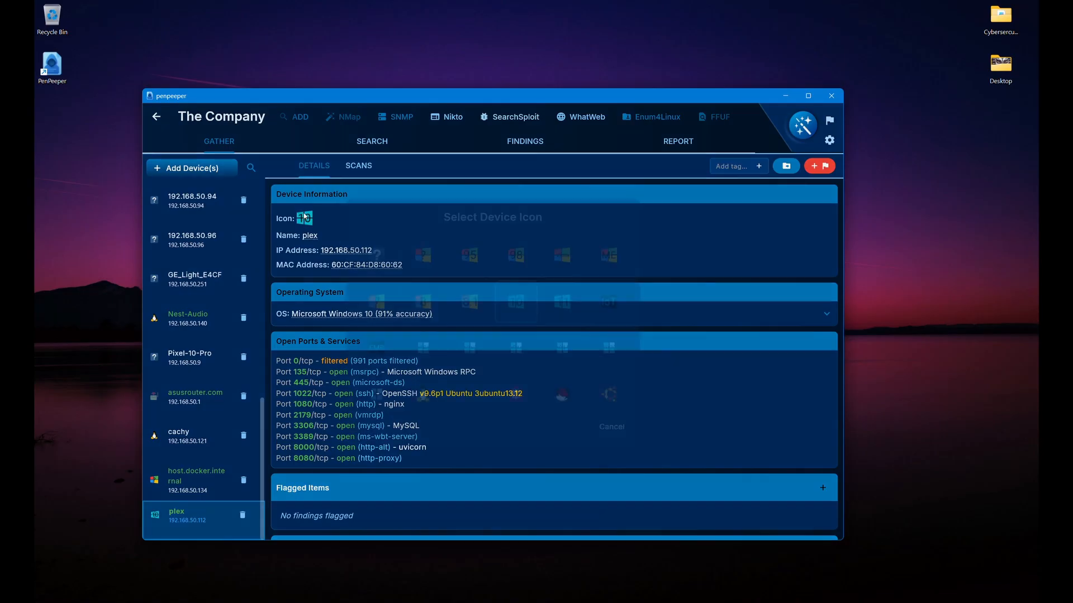
pyautogui.click(423, 395)
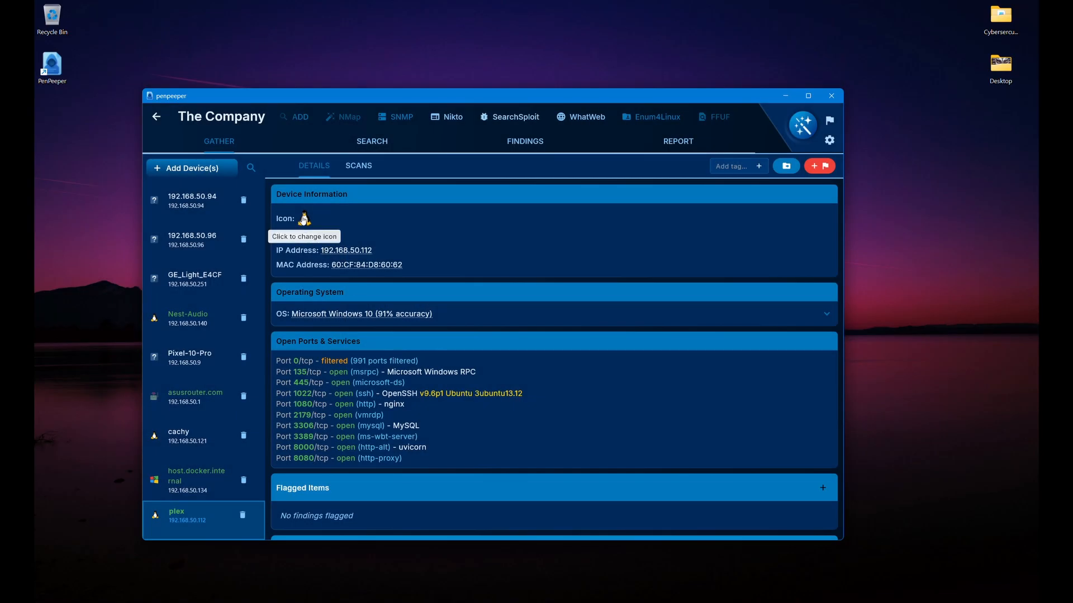
pyautogui.click(305, 219)
pyautogui.click(561, 305)
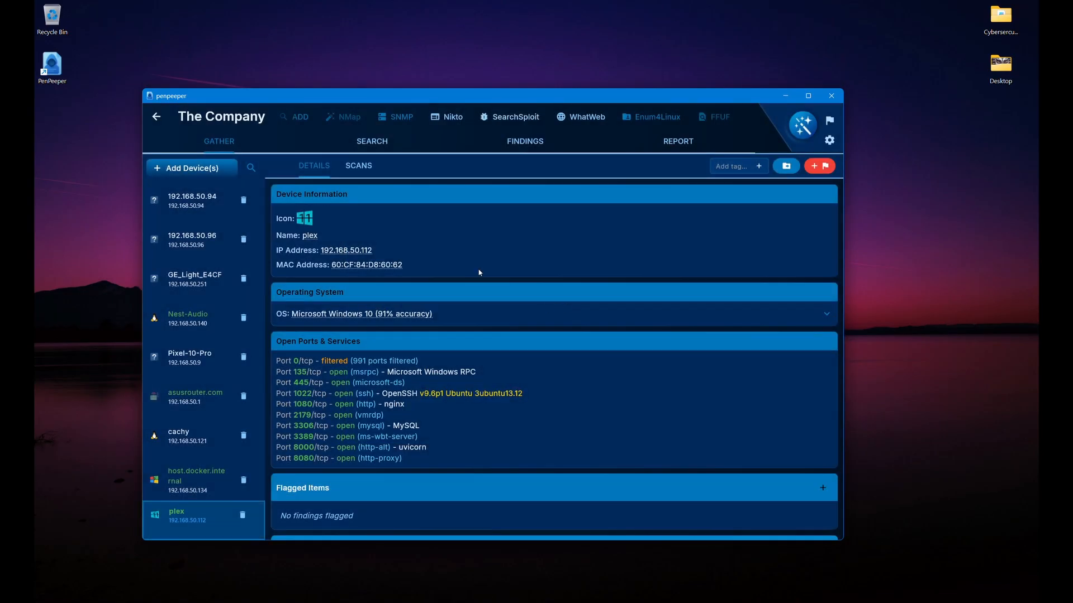
# Step: Open the AUTO NMAP scan from the plex device's scans and look through its raw output
pyautogui.click(359, 165)
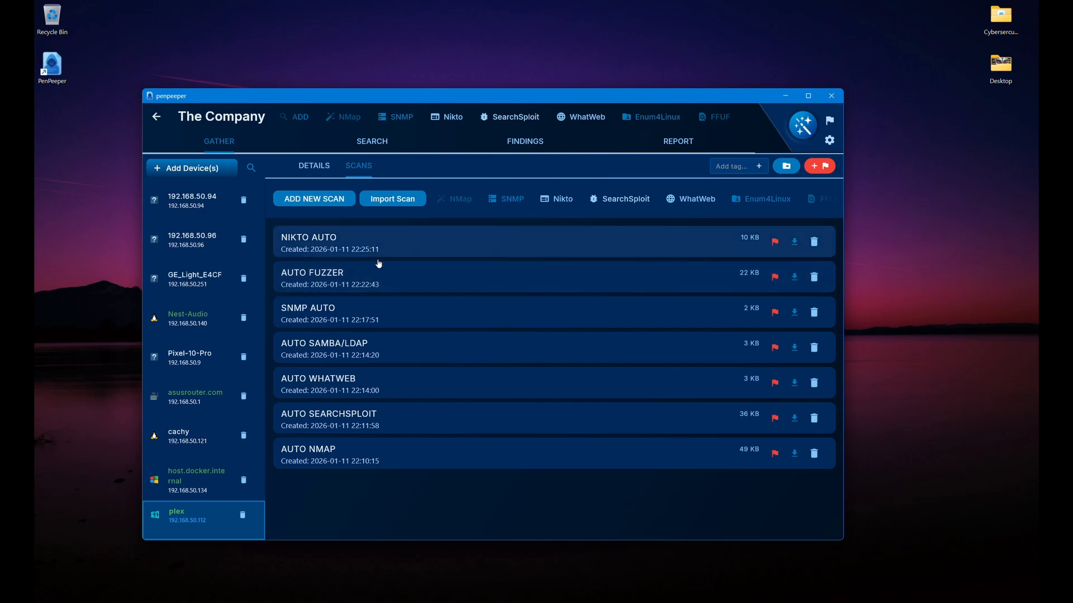
pyautogui.click(398, 465)
pyautogui.scroll(-5, 396, 405)
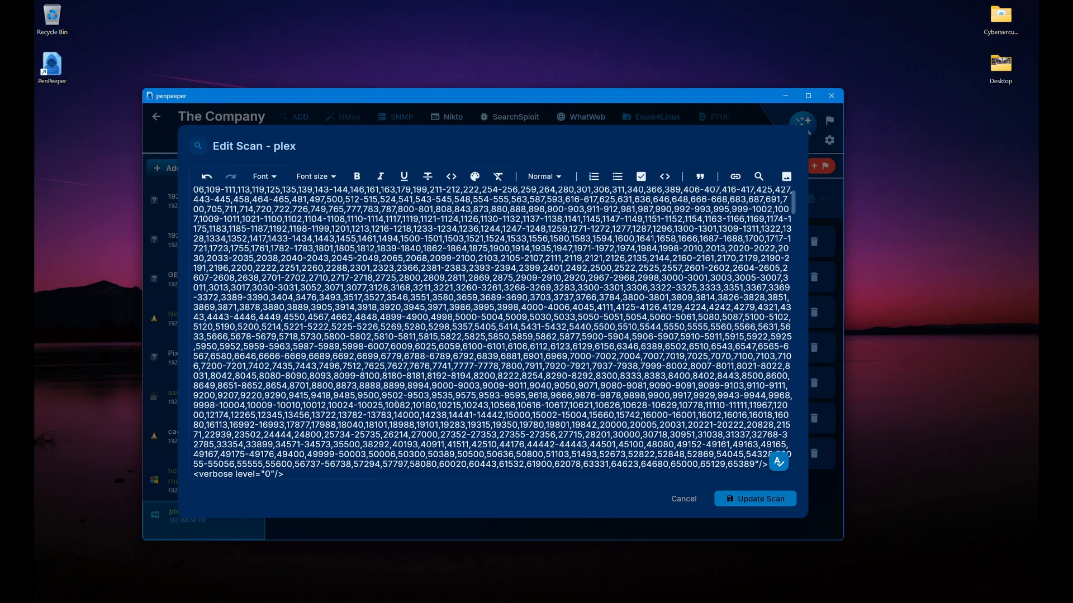
pyautogui.scroll(-3, 396, 404)
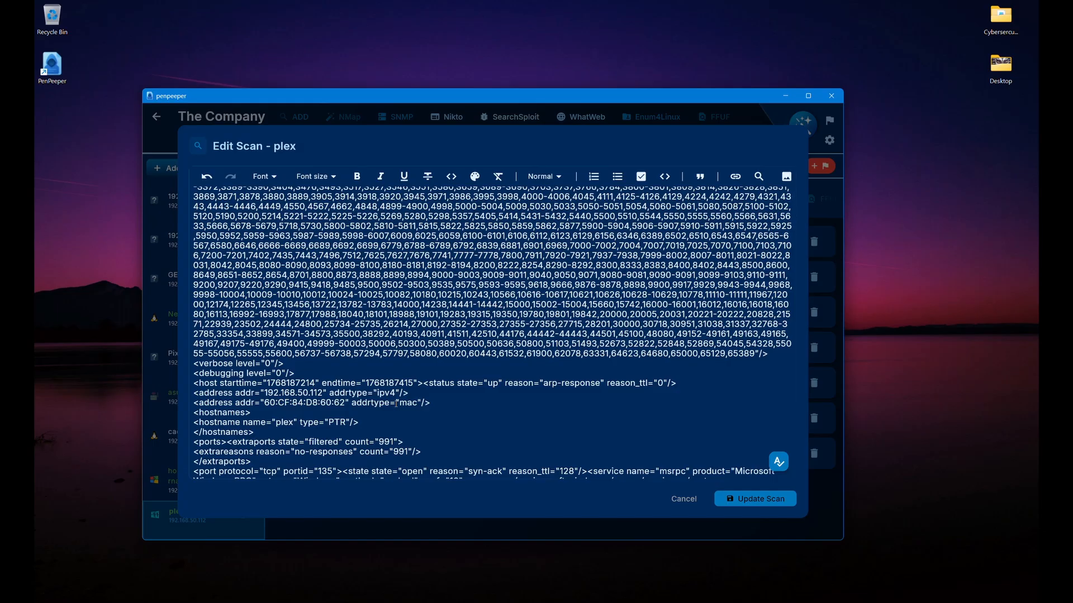
pyautogui.scroll(-10, 396, 403)
pyautogui.scroll(15, 396, 403)
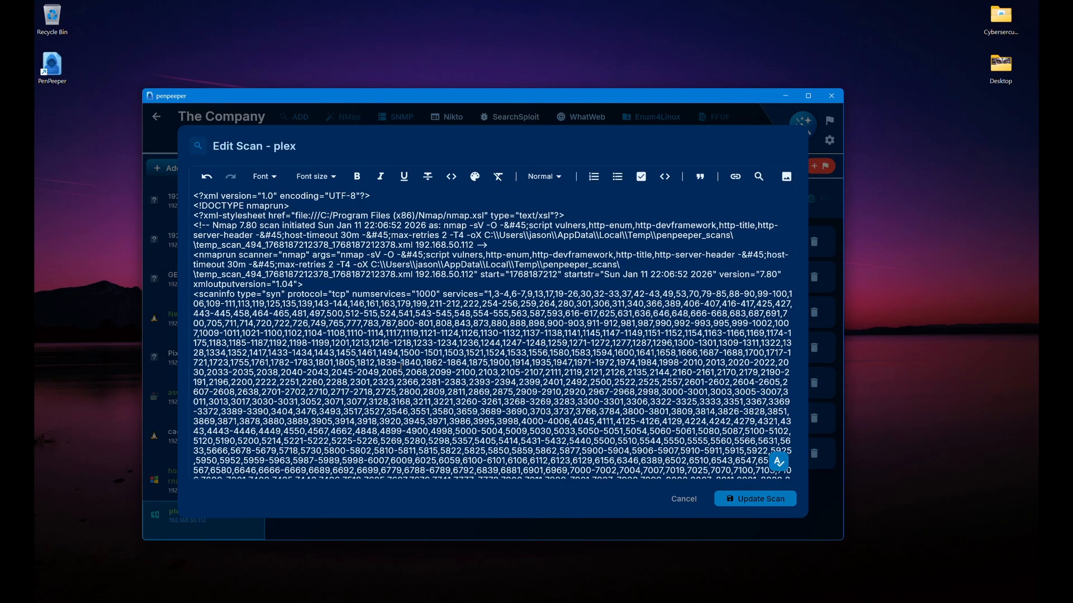
# Step: Search the plex Nmap scan text for "http", step forward through several matches, and close the search
pyautogui.hotkey('ctrl', 'f')
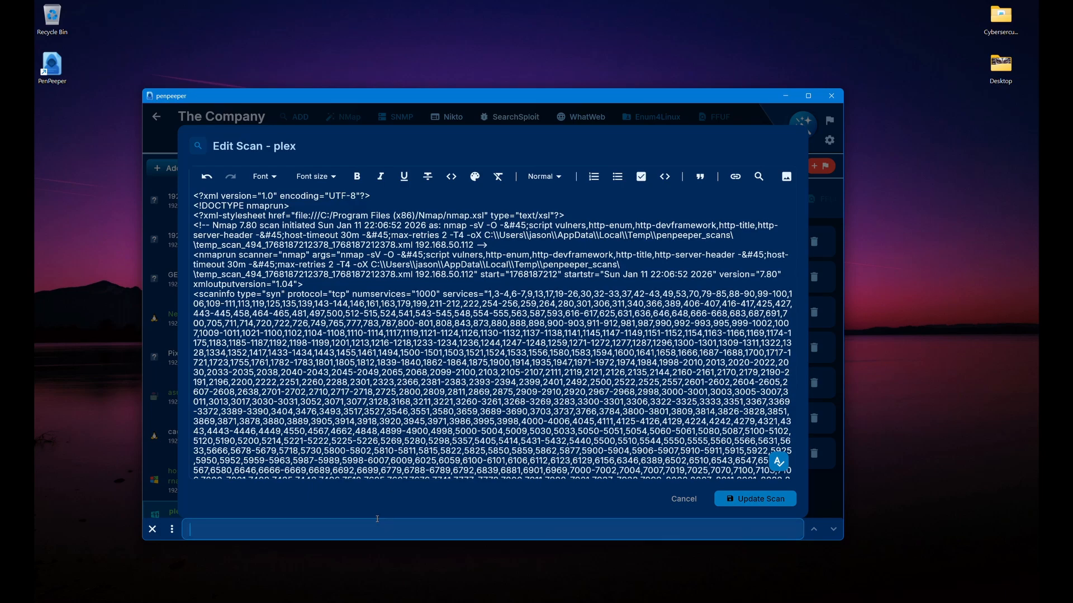
pyautogui.write('http')
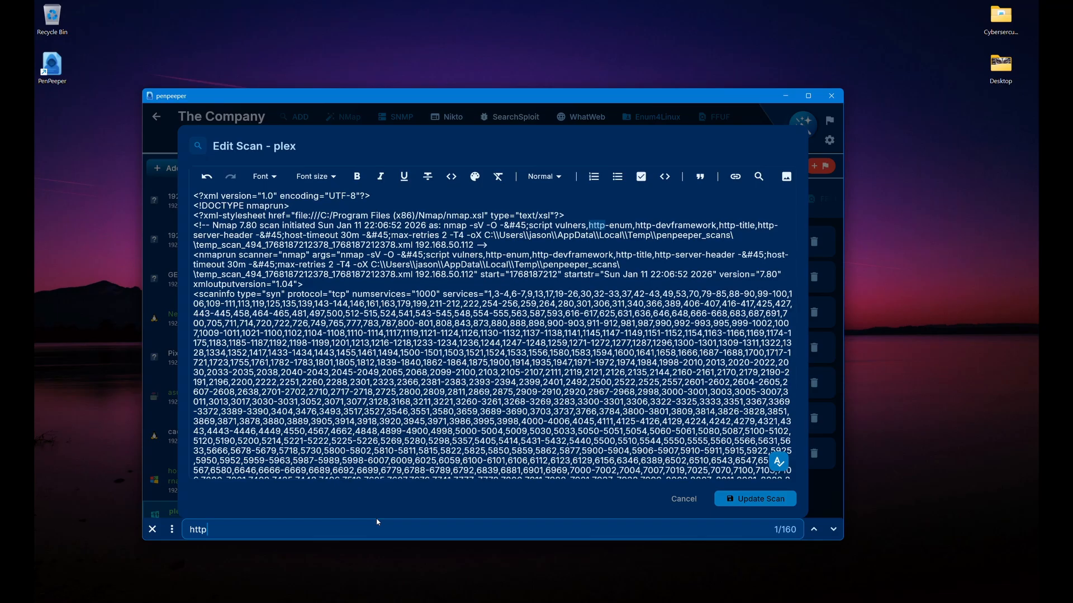
pyautogui.click(832, 529)
pyautogui.click(833, 530)
pyautogui.click(833, 530)
pyautogui.click(832, 529)
pyautogui.click(832, 530)
pyautogui.press('Escape')
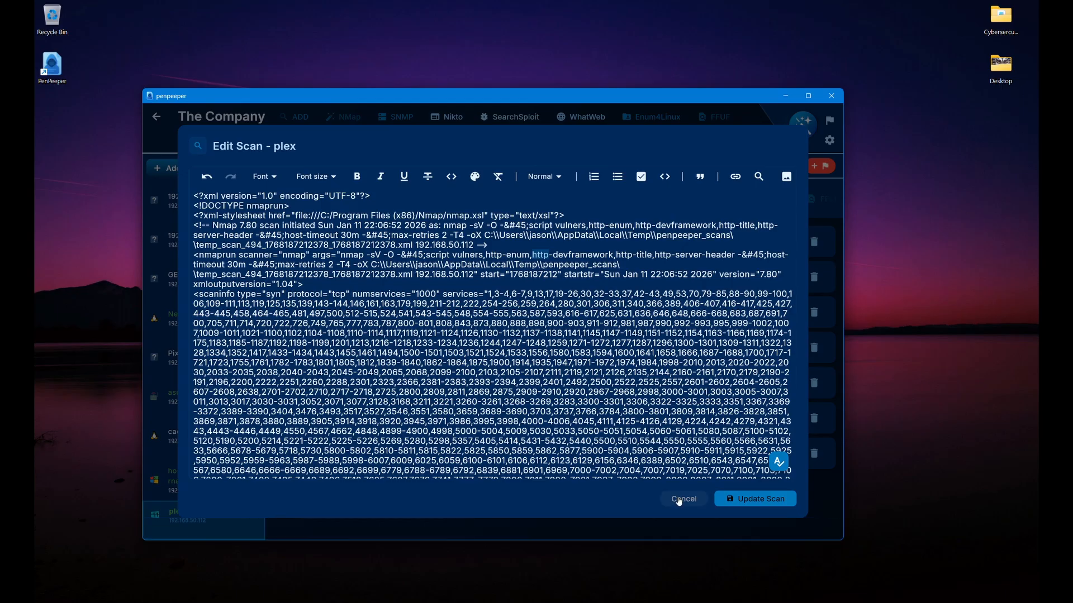
# Step: Close the Nmap scan text without updating it, and view the blank Add Scan and Import Scan forms for plex, cancelling both
pyautogui.click(683, 498)
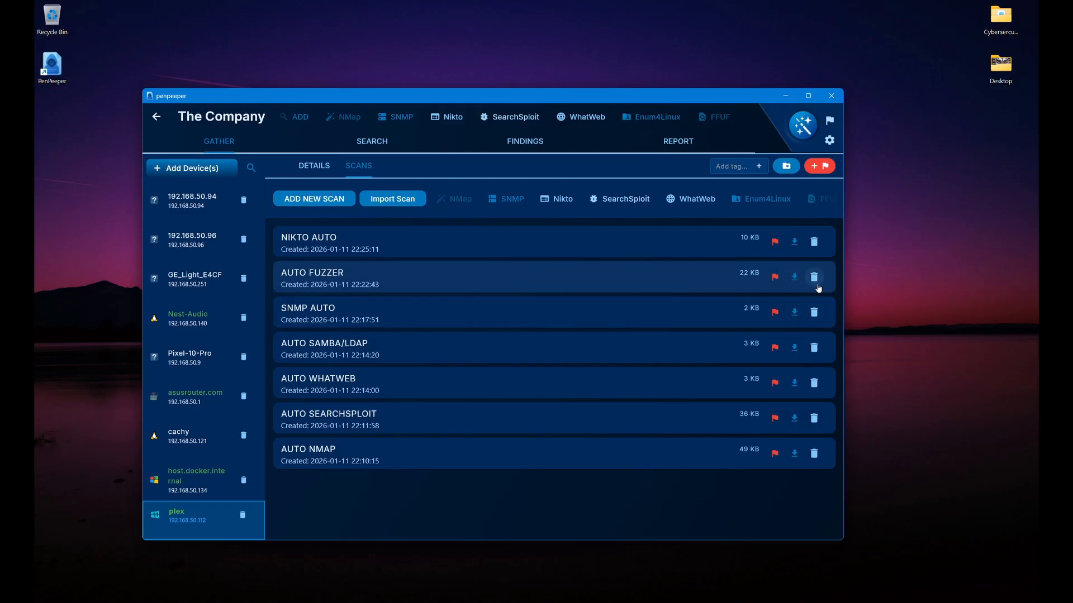
pyautogui.click(326, 200)
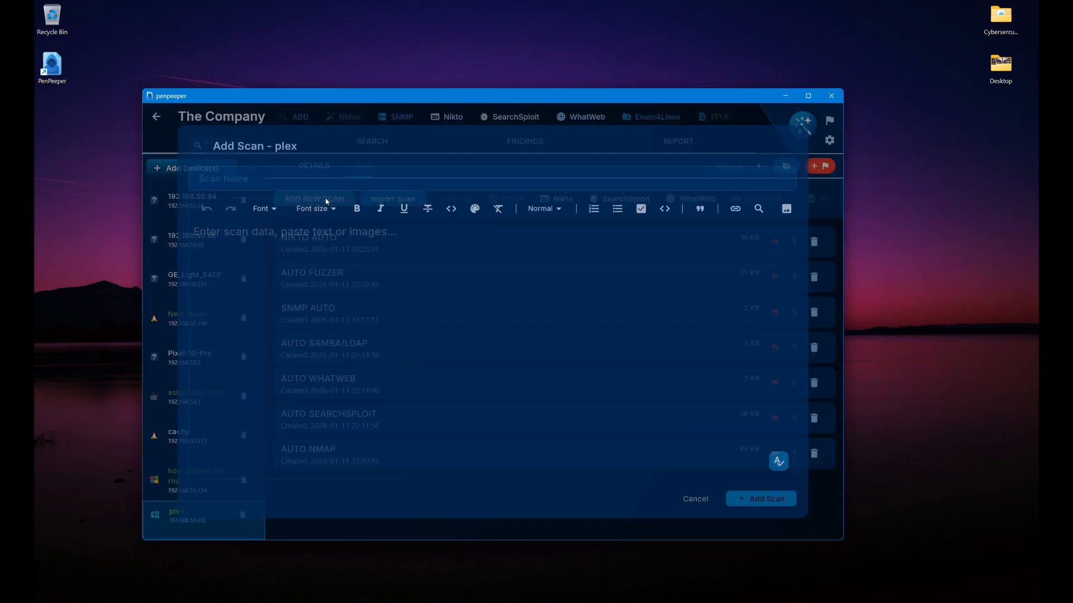
pyautogui.click(238, 176)
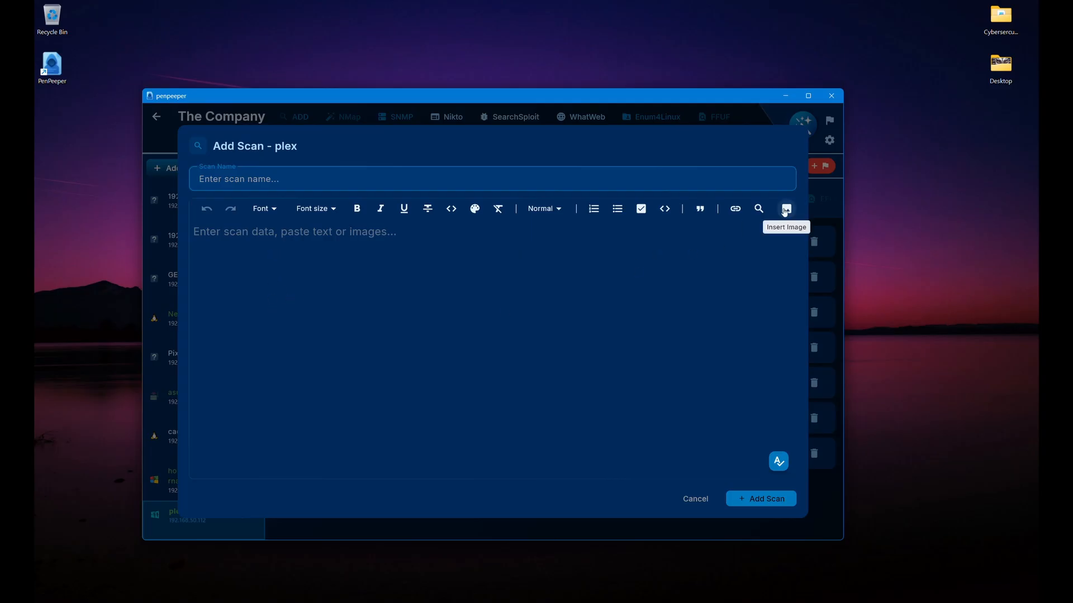
pyautogui.click(689, 505)
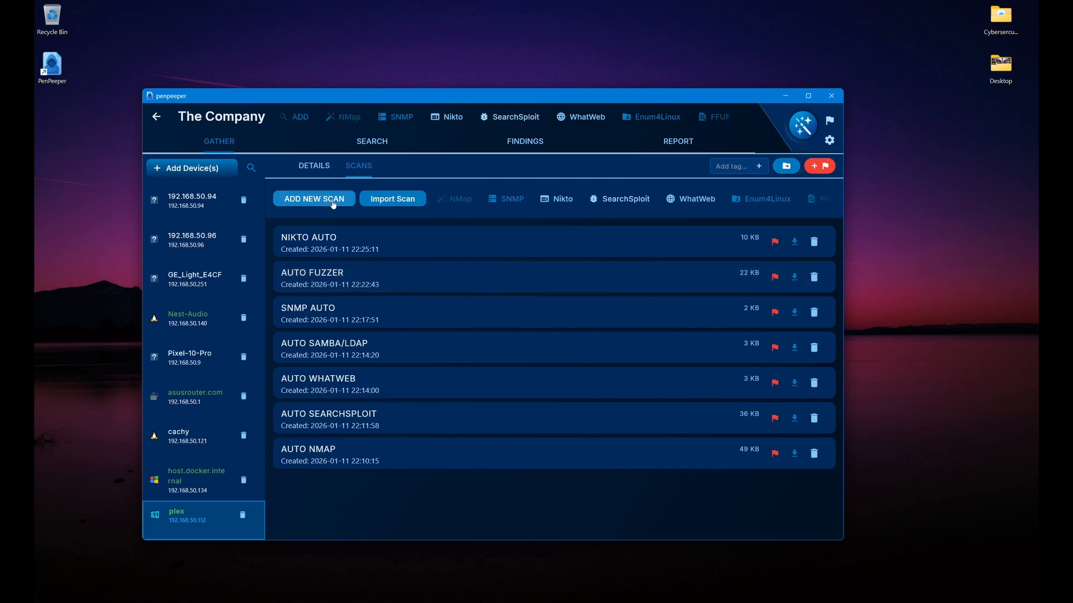
pyautogui.click(394, 202)
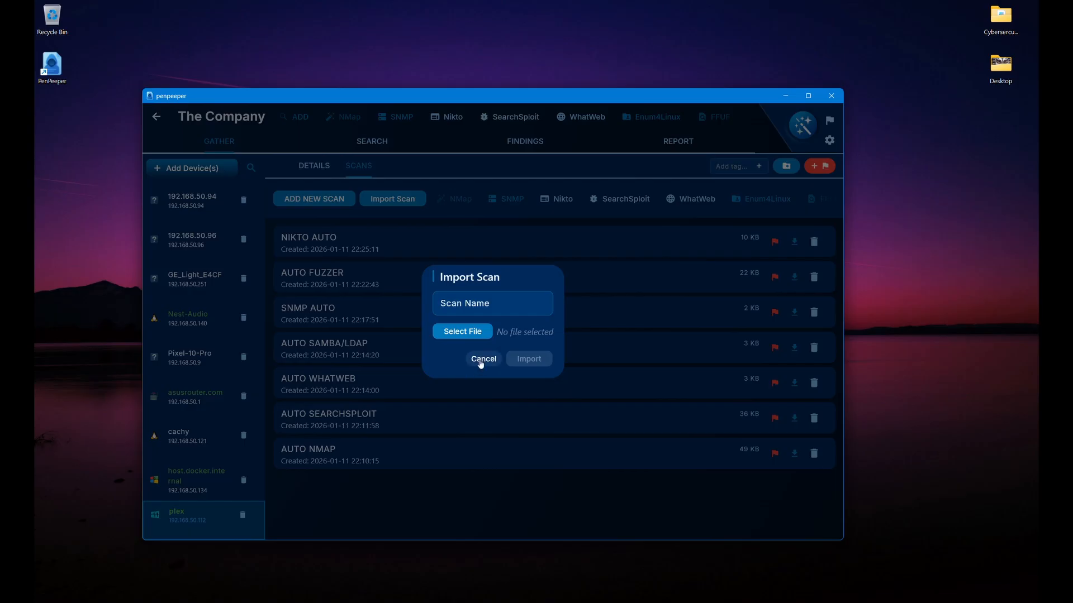
pyautogui.click(481, 360)
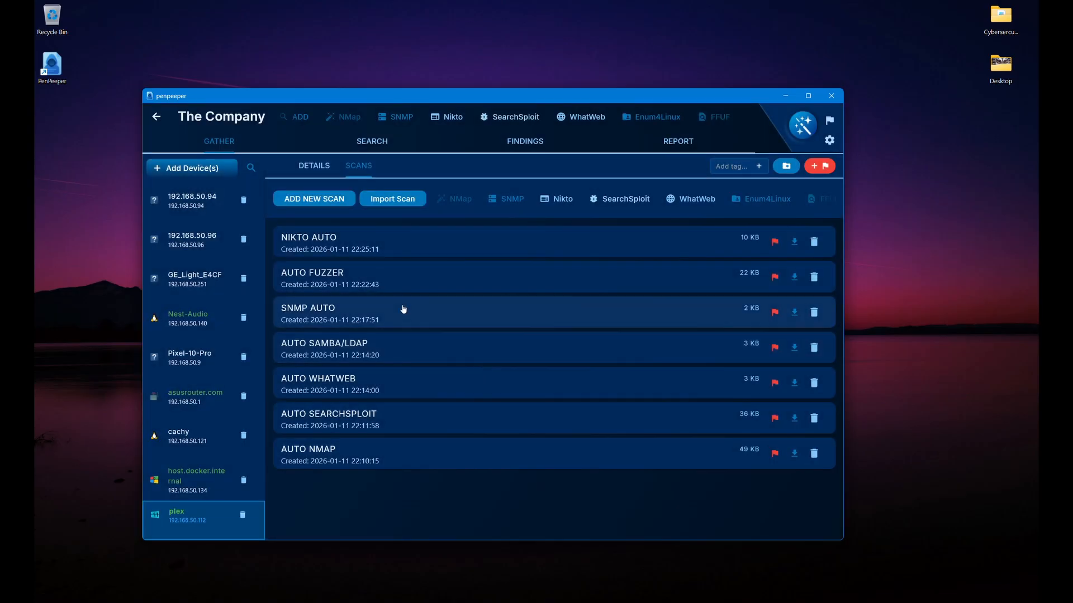
# Step: Return to the plex device's details and add the tags "qbittorent" and "mysql"
pyautogui.click(311, 168)
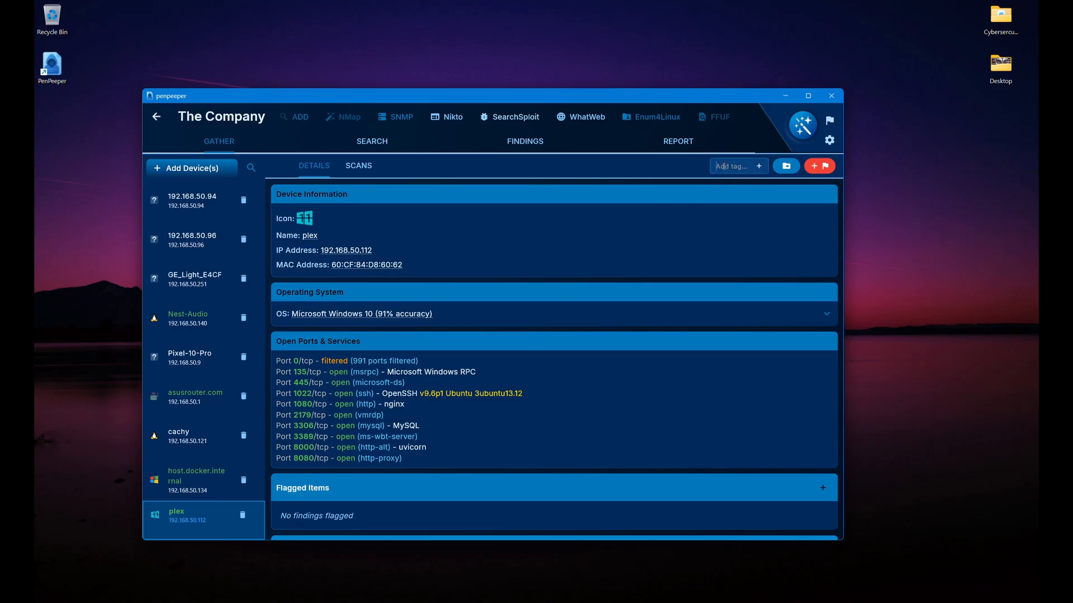
pyautogui.write('qbittorent')
pyautogui.press('Return')
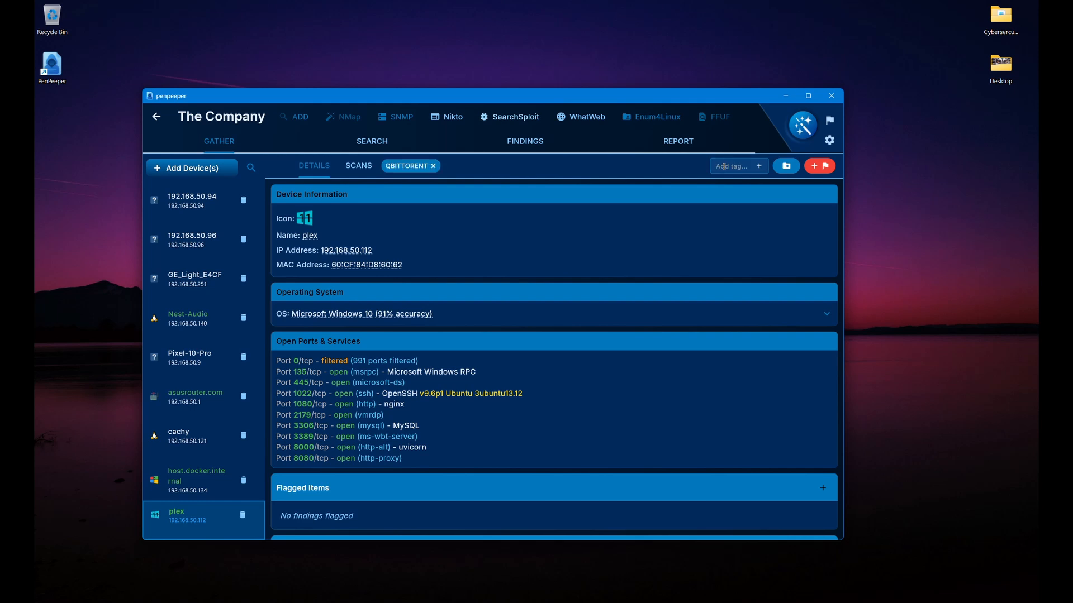
pyautogui.write('mysql')
pyautogui.press('Return')
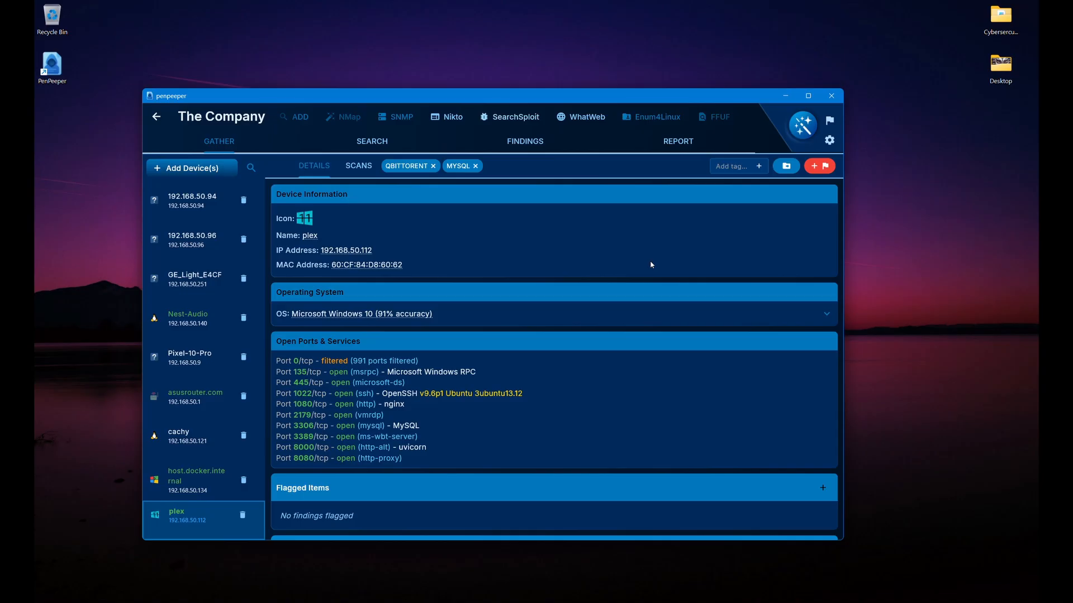
pyautogui.scroll(-3, 651, 265)
pyautogui.scroll(3, 654, 251)
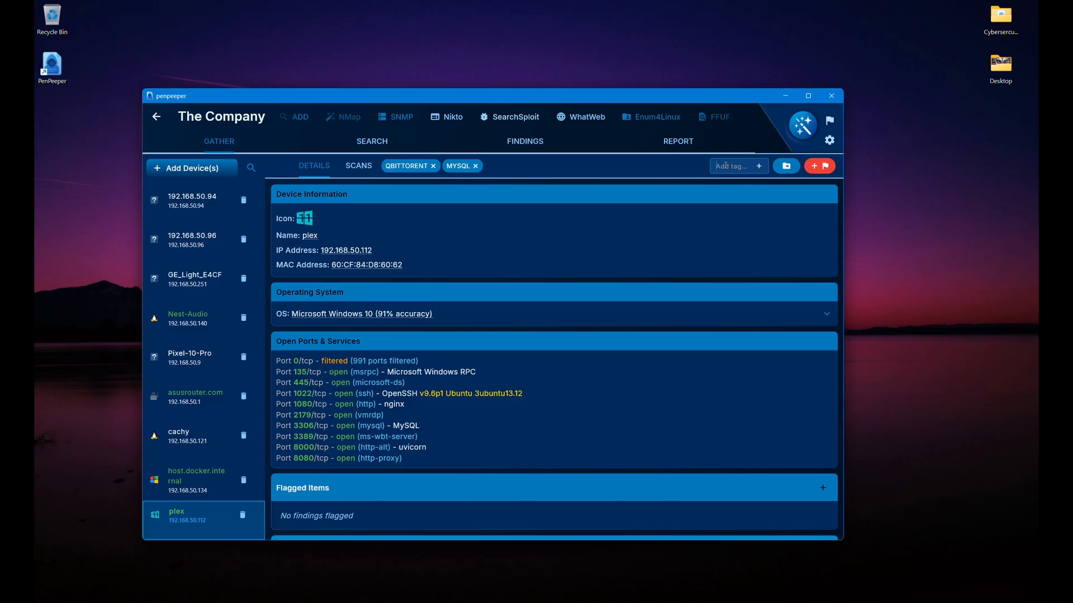
# Step: Add a "telcom" tag to the plex device and remove that tag again
pyautogui.write('facil')
pyautogui.press('BackSpace')
pyautogui.press('BackSpace')
pyautogui.press('BackSpace')
pyautogui.press('BackSpace')
pyautogui.press('BackSpace')
pyautogui.write('telecom')
pyautogui.press('Return')
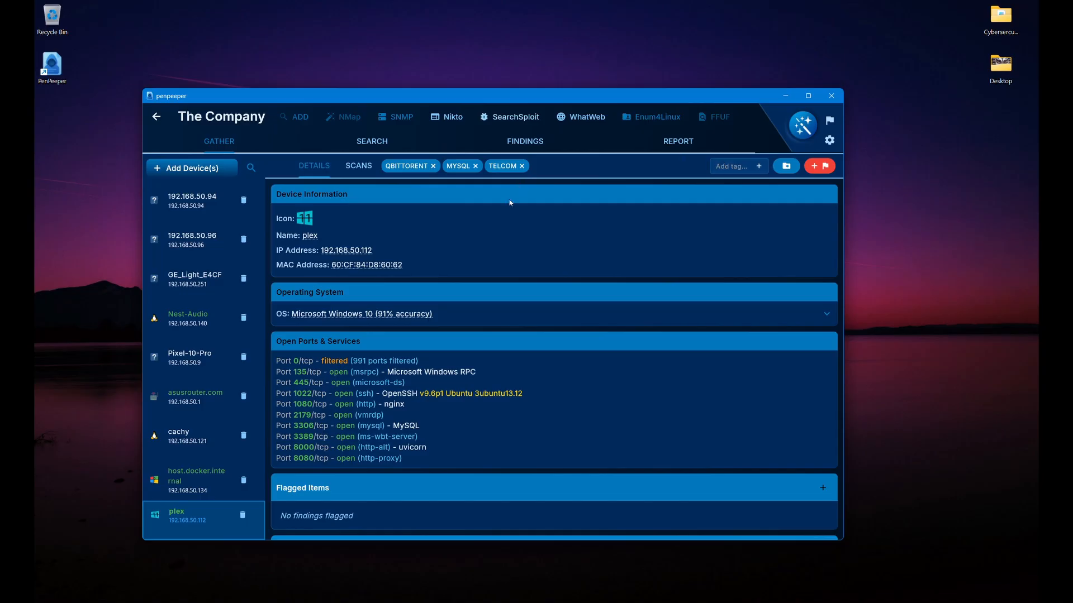
pyautogui.click(521, 166)
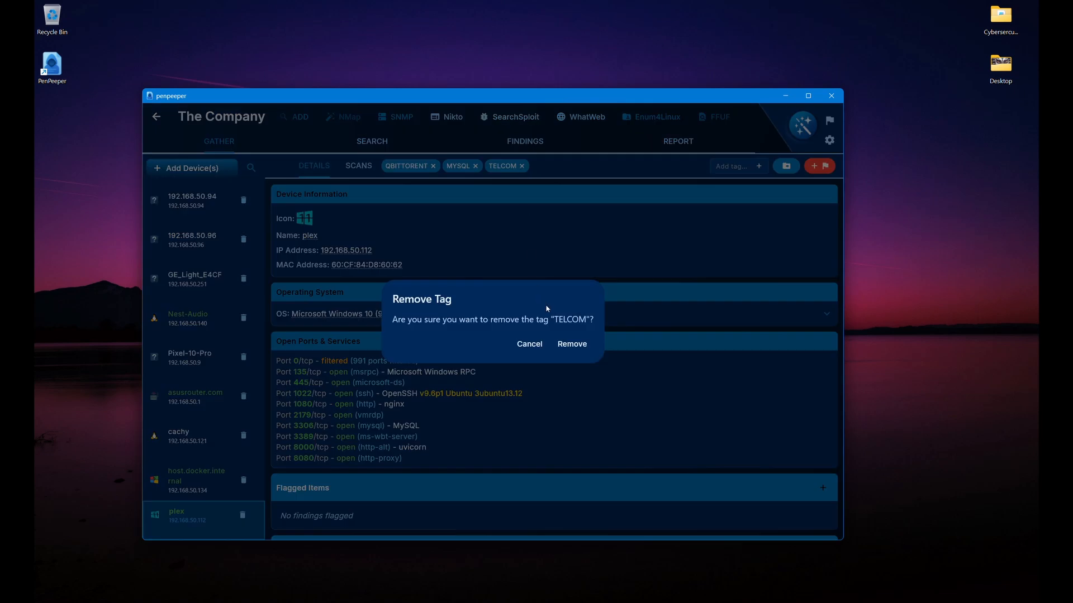
pyautogui.click(571, 344)
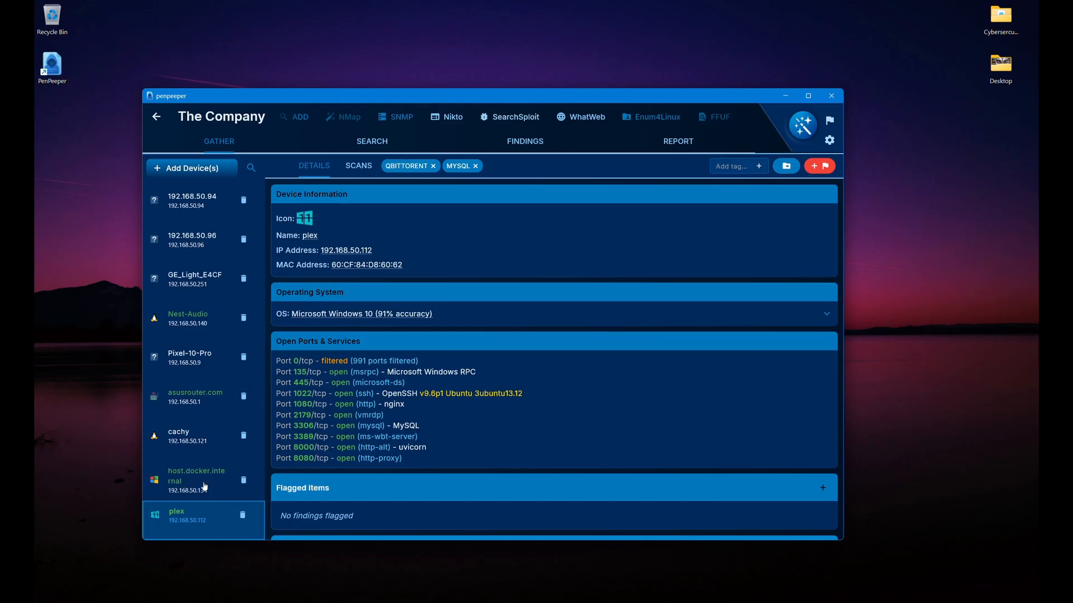
# Step: Check the details of plex, host.docker.internal and asusrouter.com, and return to plex to look at its Flagged Items section
pyautogui.scroll(-3, 426, 429)
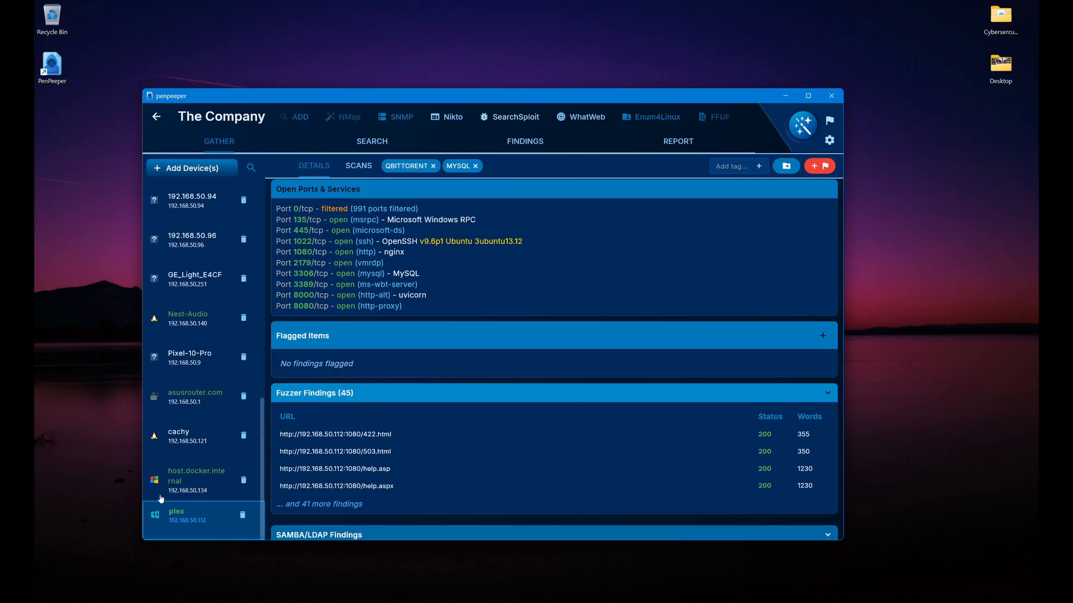
pyautogui.click(187, 491)
pyautogui.click(191, 410)
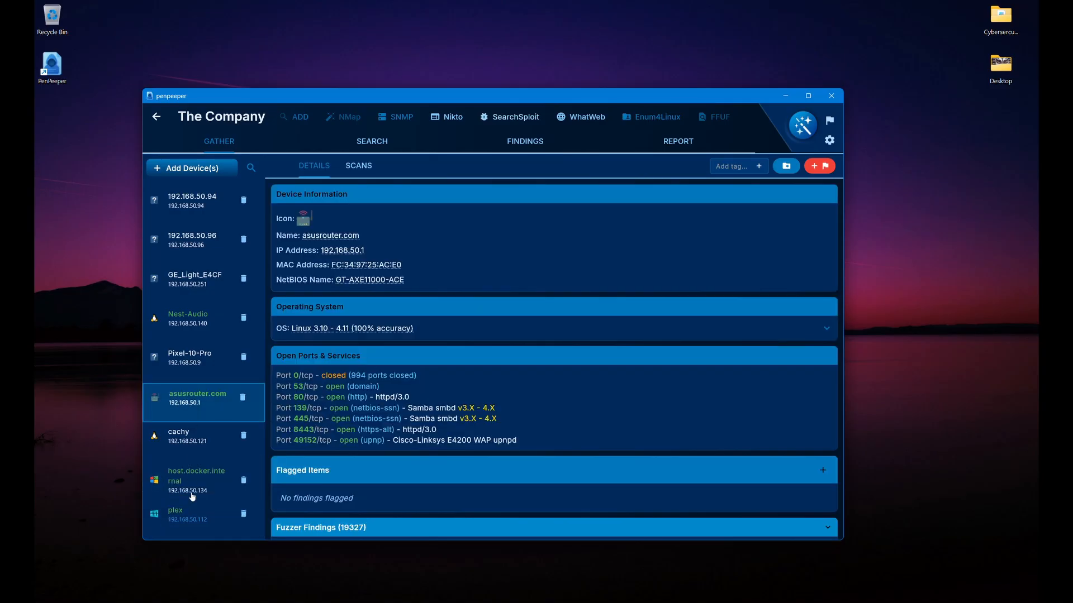
pyautogui.click(200, 516)
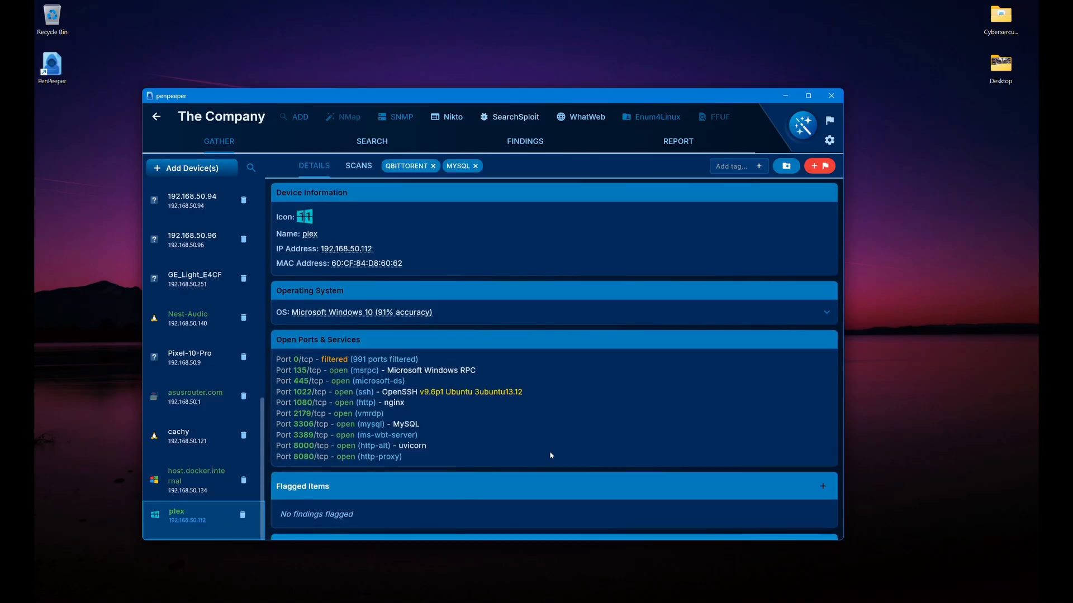
pyautogui.scroll(-2, 550, 453)
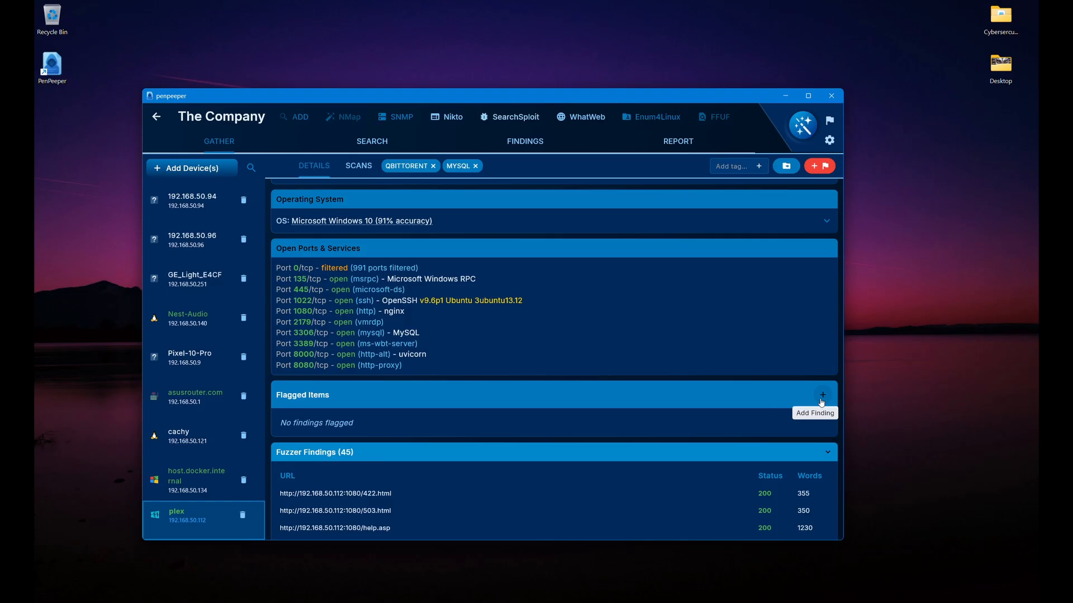
pyautogui.scroll(2, 821, 402)
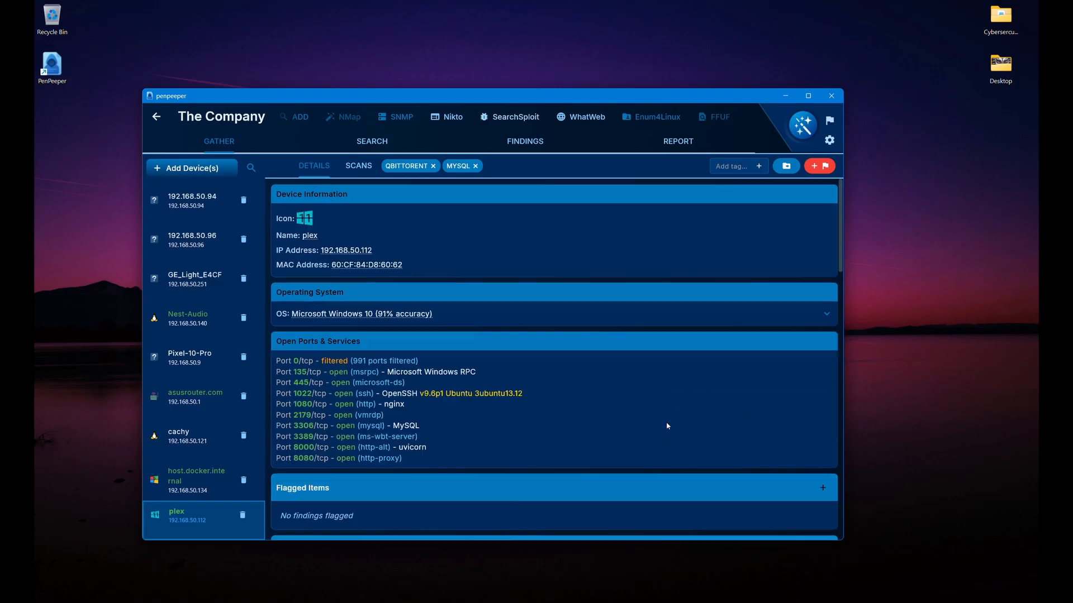
# Step: Step back and forth through the devices from asusrouter.com to plex to compare their details, ending on plex
pyautogui.click(193, 491)
pyautogui.click(202, 514)
pyautogui.press('Up')
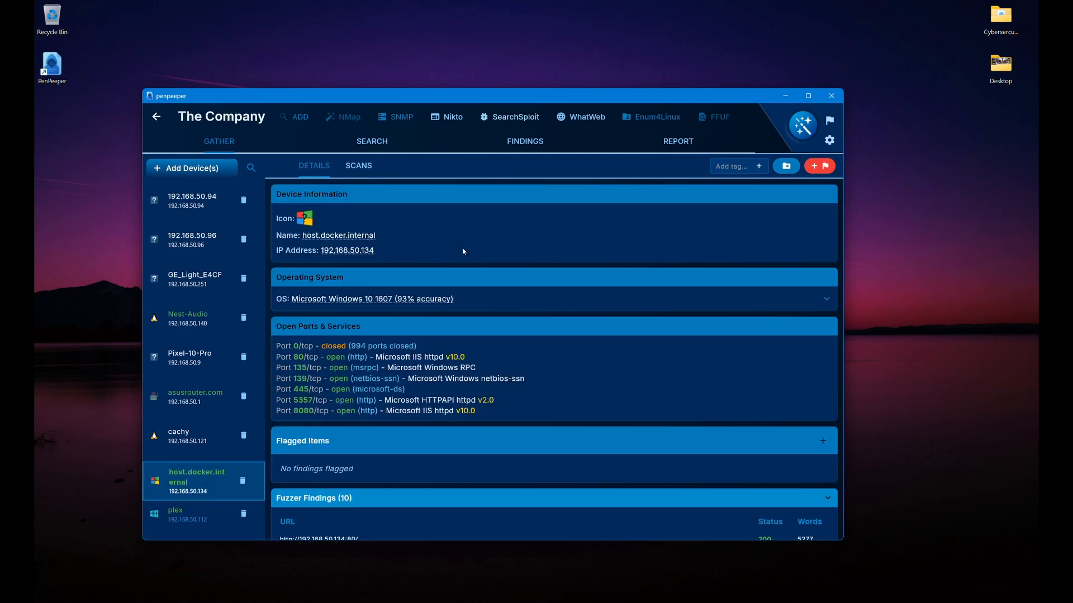
pyautogui.press('Up')
pyautogui.press('Down')
pyautogui.press('Down')
pyautogui.press('Up')
pyautogui.press('Up')
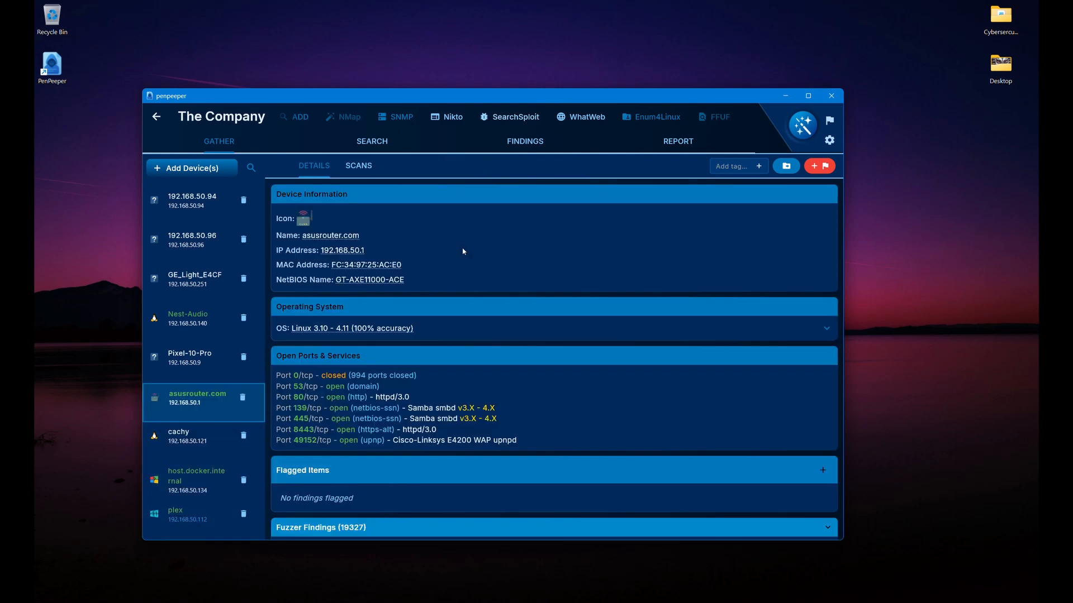
pyautogui.press('Down')
pyautogui.press('Down')
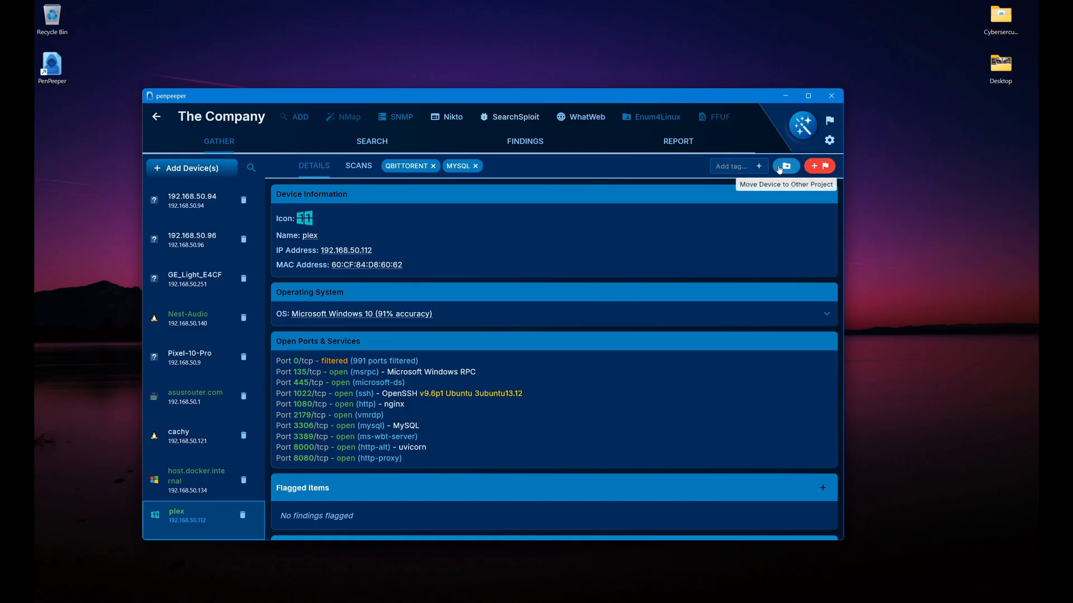
# Step: Start adding a finding to plex, switch to the Chrome browser and search Google in a new tab for "latest cve"
pyautogui.click(821, 168)
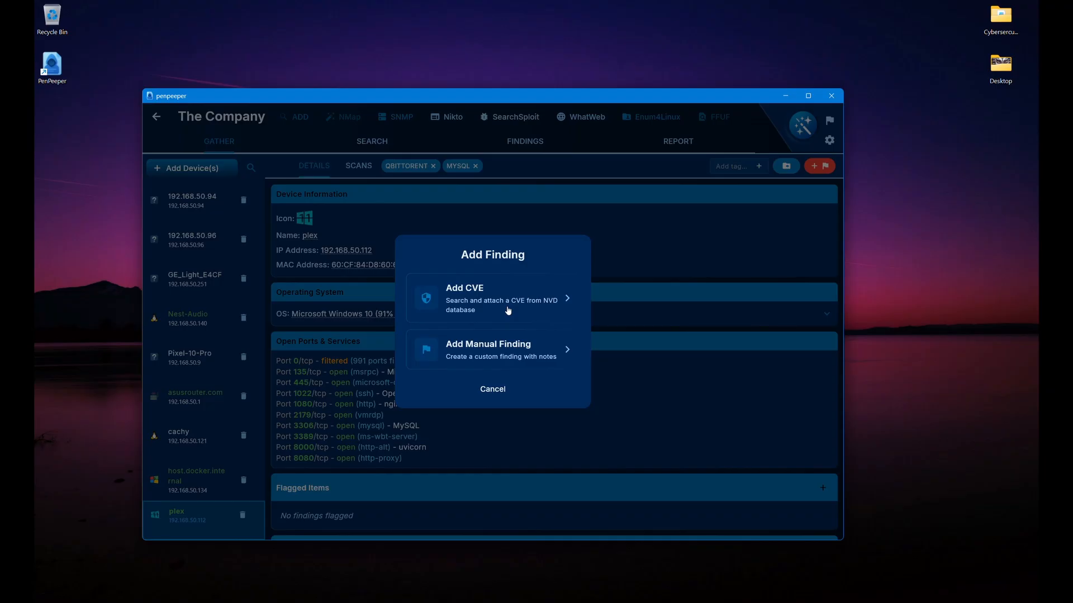
pyautogui.click(468, 596)
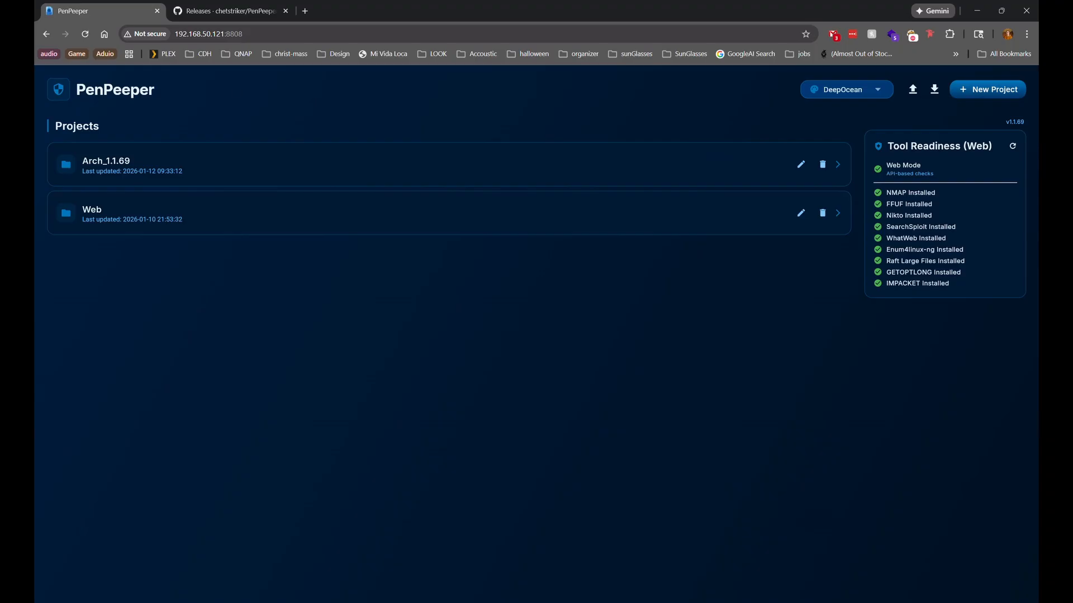
pyautogui.click(305, 11)
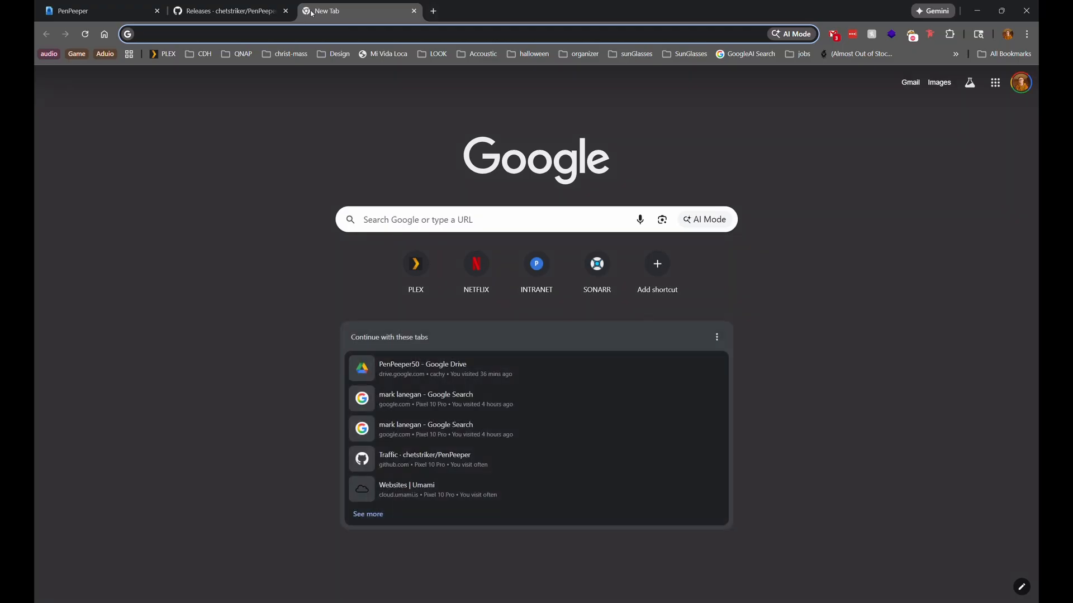
pyautogui.write('latest cve')
pyautogui.press('Return')
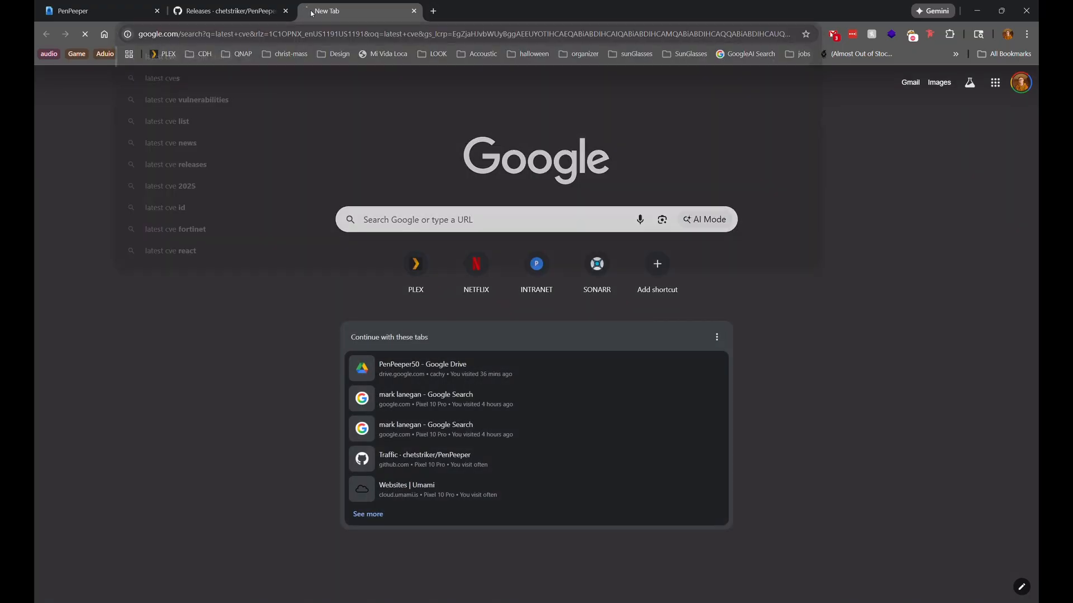
pyautogui.moveTo(190, 234); pyautogui.dragTo(114, 256)
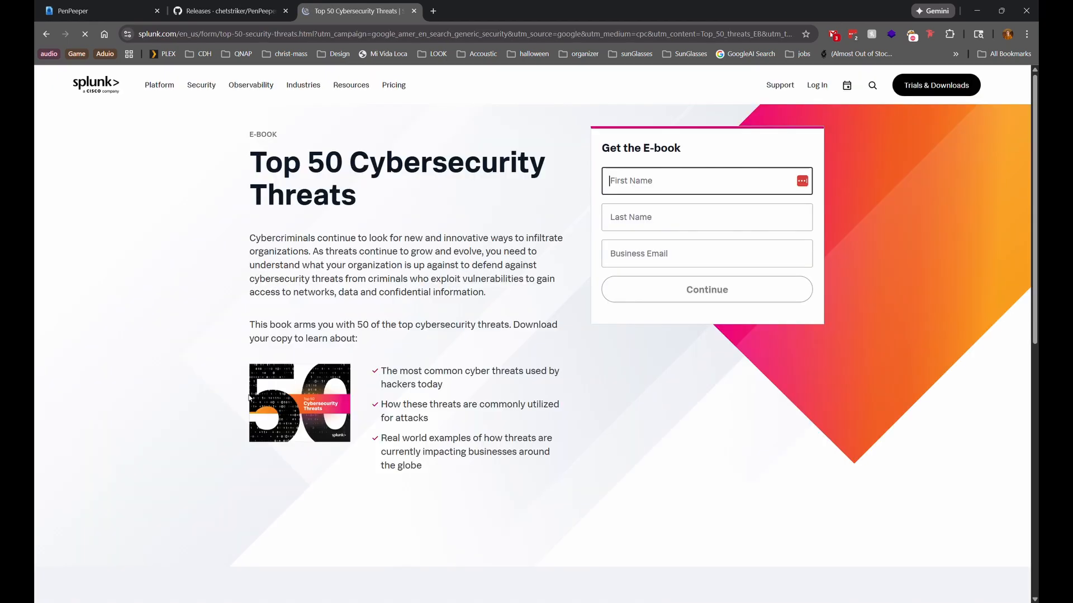
pyautogui.scroll(-10, 250, 398)
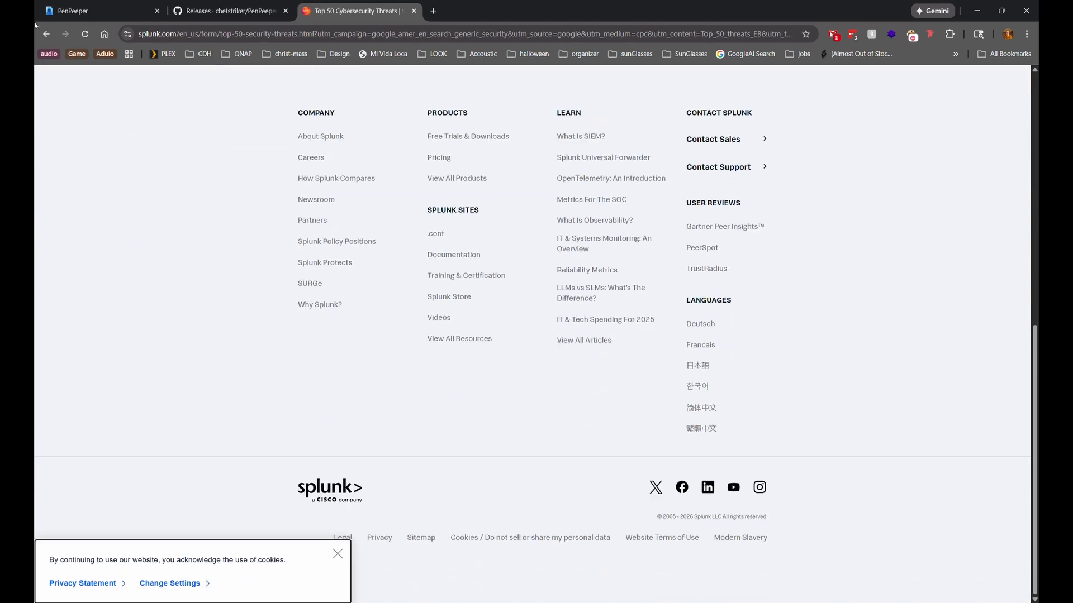
pyautogui.click(46, 34)
# Step: Open Tenable's Newest CVEs page from the search results and copy the ID CVE-2026-1063
pyautogui.scroll(-5, 229, 379)
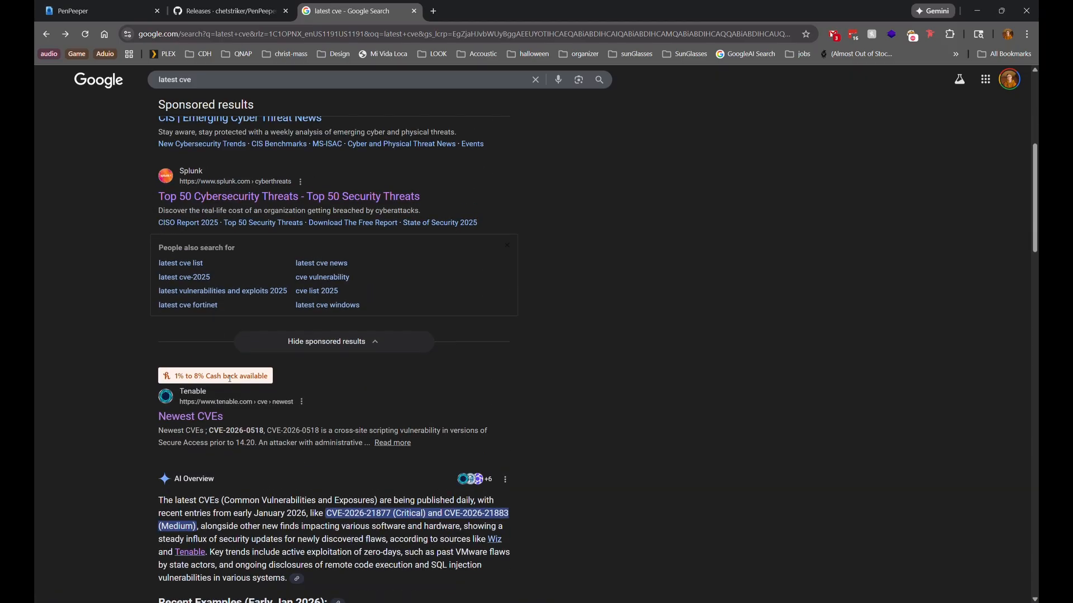
pyautogui.scroll(-1, 229, 378)
pyautogui.click(190, 368)
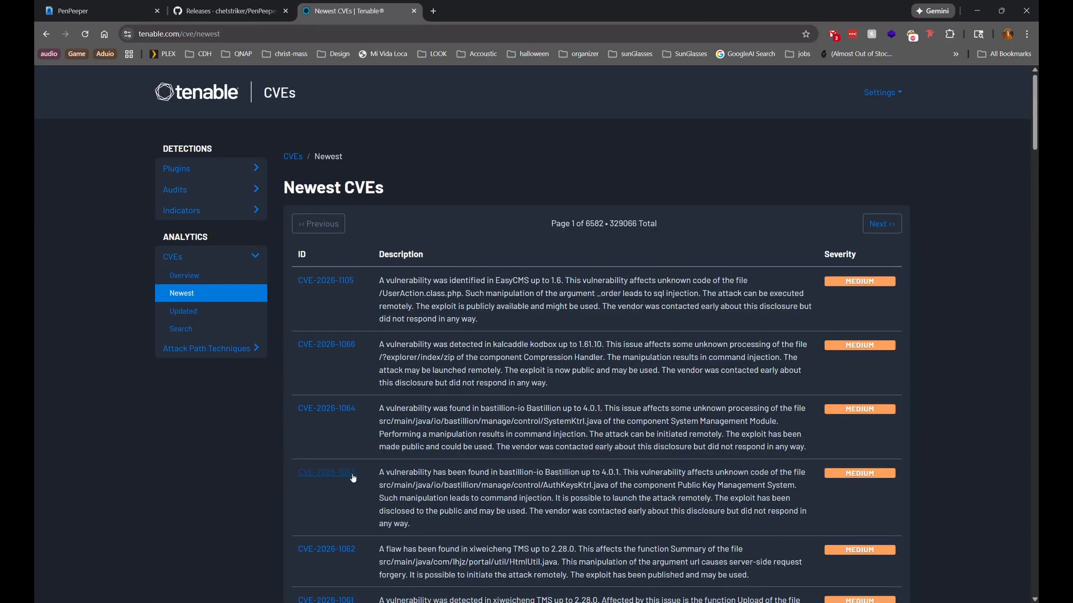
pyautogui.moveTo(354, 474); pyautogui.dragTo(296, 471)
pyautogui.hotkey('ctrl', 'c')
# Step: Switch back to PenPeeper and search for CVE-2026-1063 as a CVE finding for plex with confidence level Most Likely
pyautogui.click(977, 10)
pyautogui.click(463, 306)
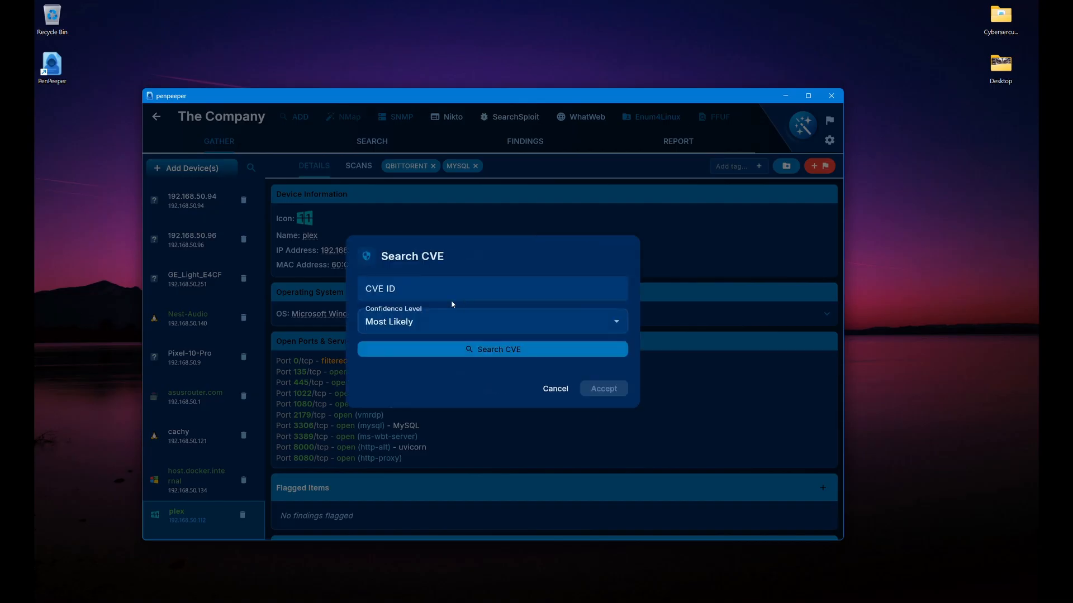
pyautogui.click(417, 290)
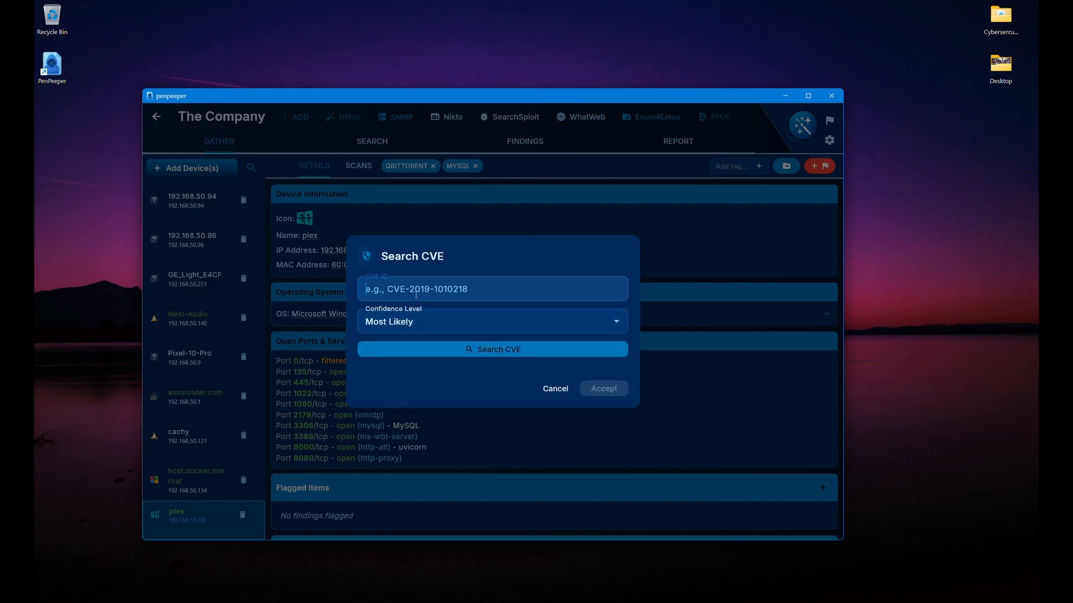
pyautogui.hotkey('ctrl', 'v')
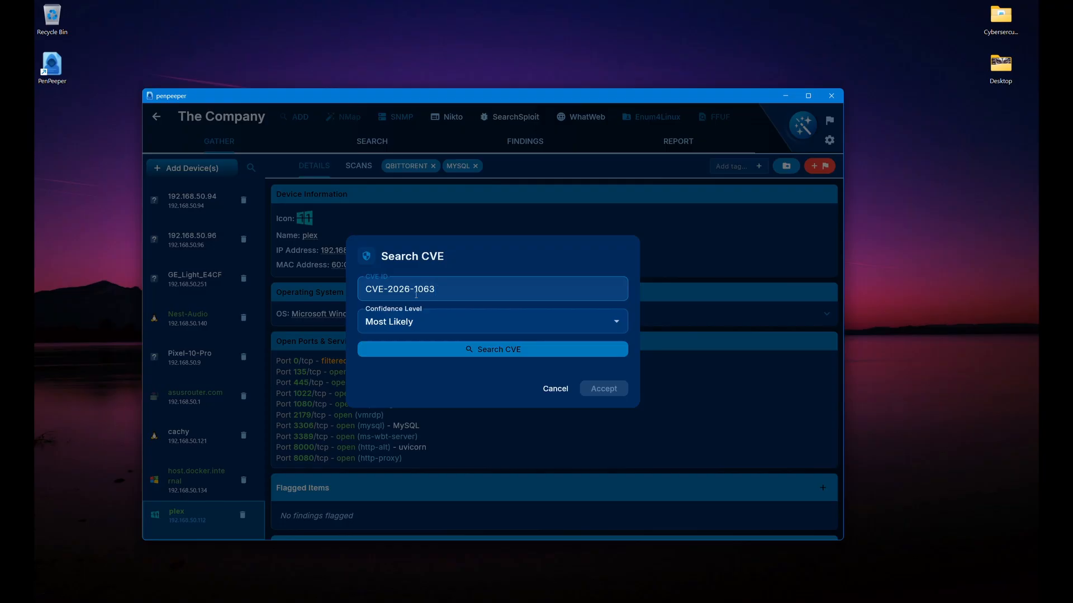
pyautogui.click(406, 327)
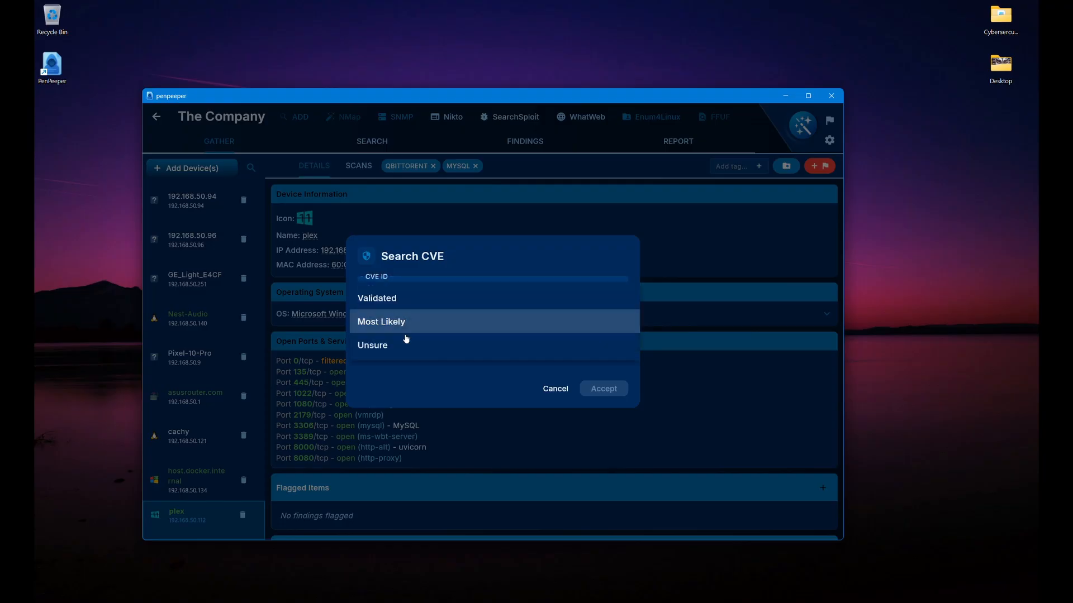
pyautogui.click(404, 323)
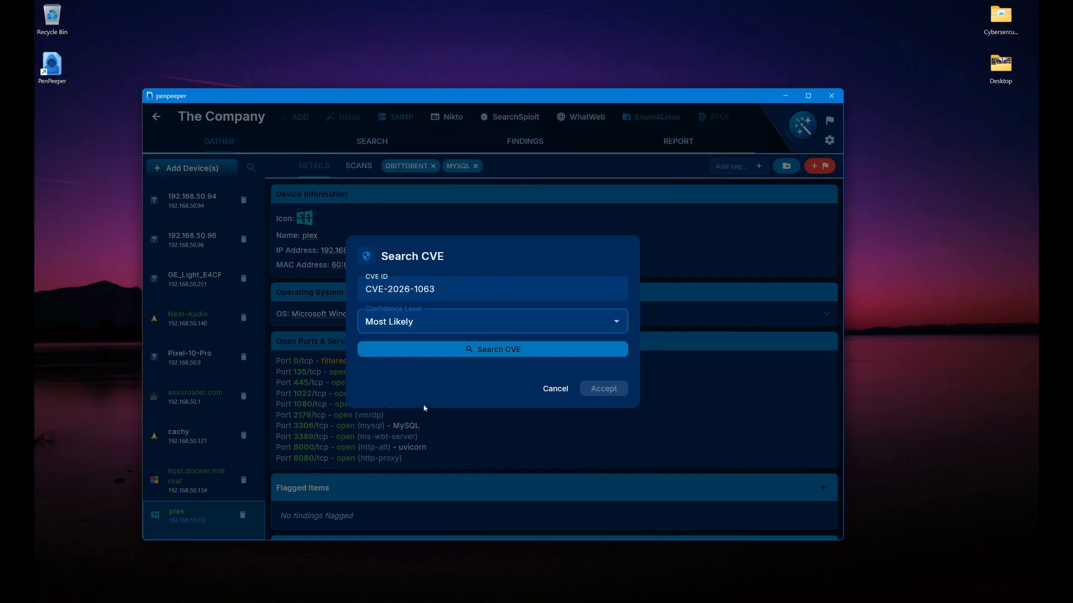
pyautogui.click(425, 349)
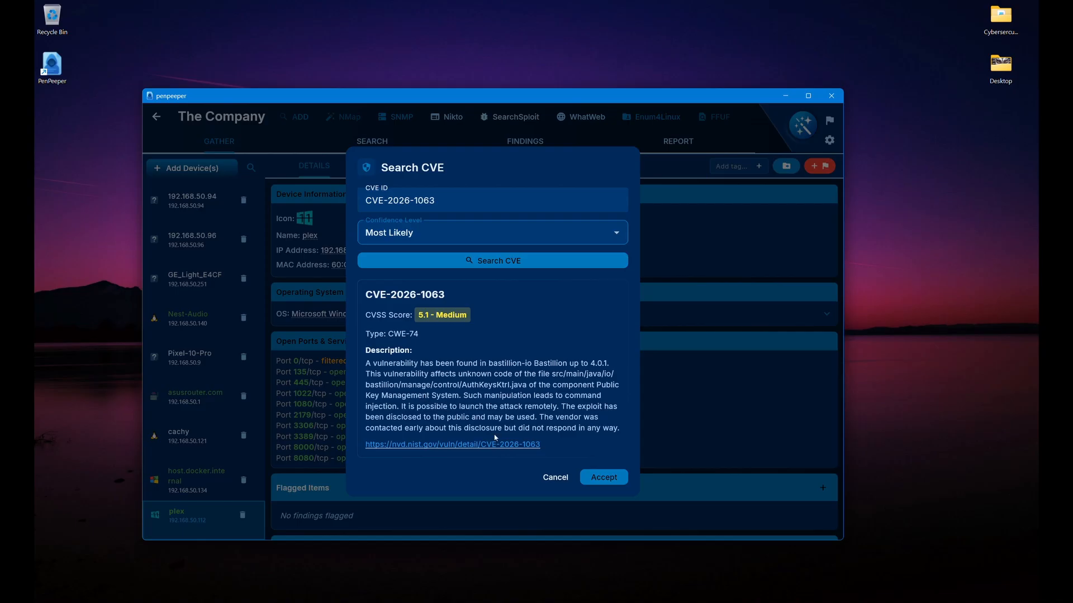
# Step: Accept CVE-2026-1063 as a finding for plex and check its entry among the device's flagged items
pyautogui.click(605, 477)
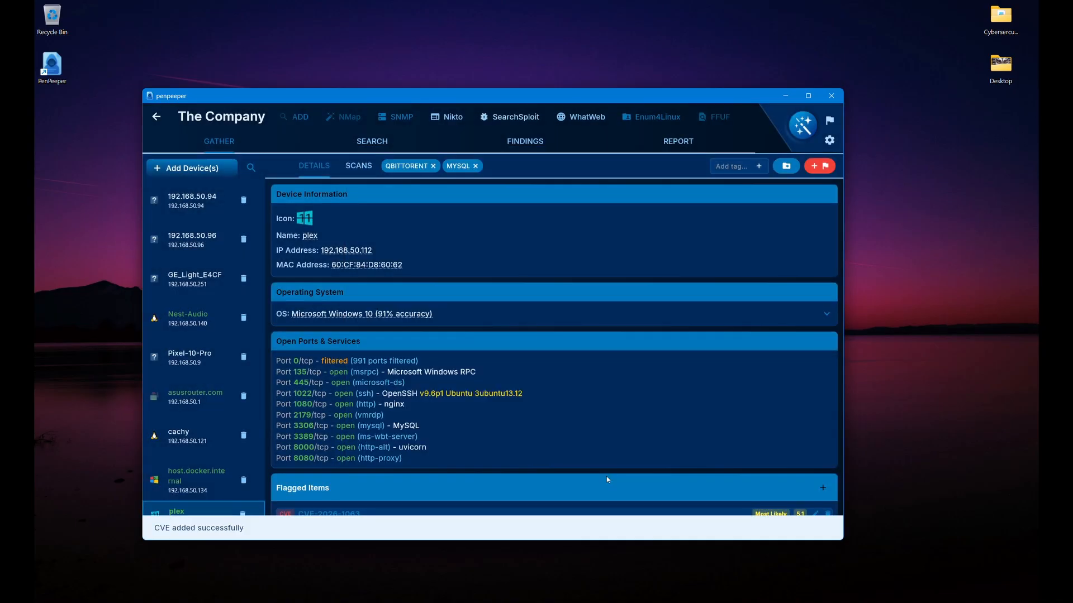
pyautogui.scroll(-3, 560, 410)
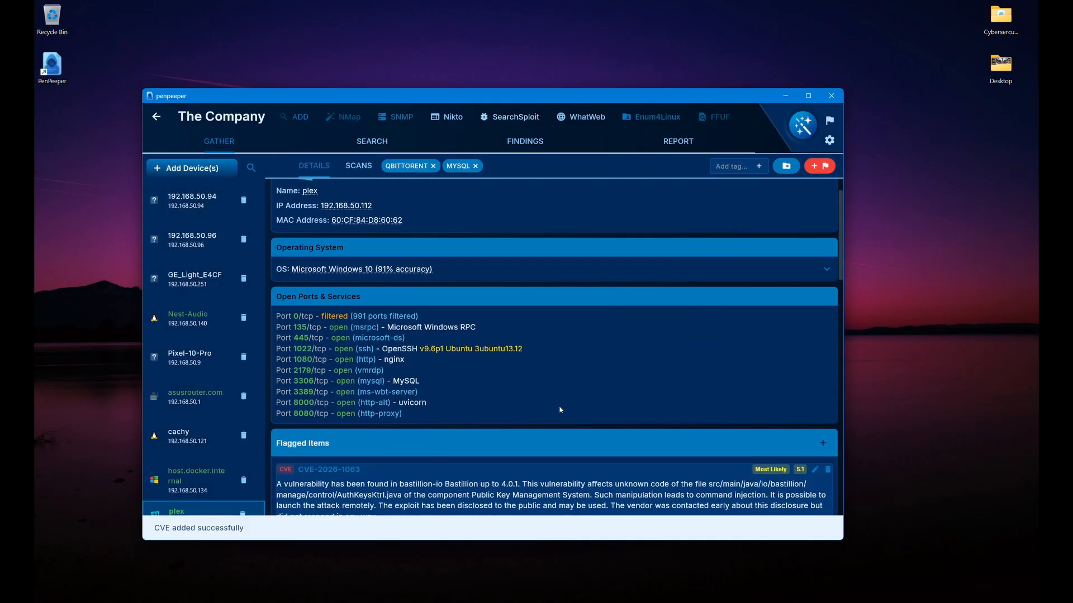
pyautogui.scroll(3, 533, 335)
pyautogui.scroll(-4, 533, 336)
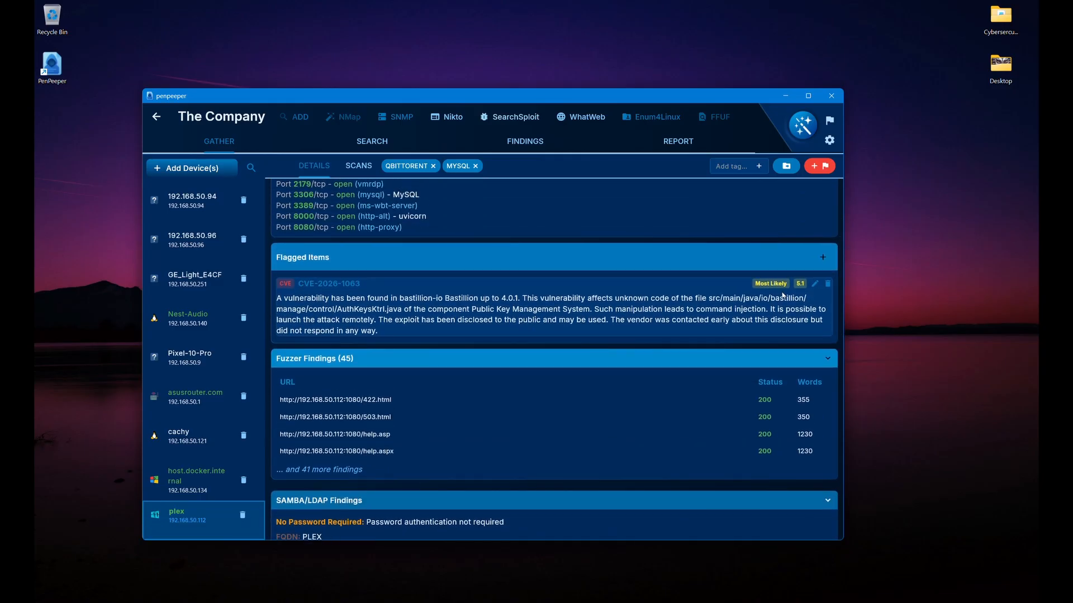
# Step: Open the CVE-2026-1063 finding of plex for editing and look through its description, evidence and recommendation sections
pyautogui.click(815, 285)
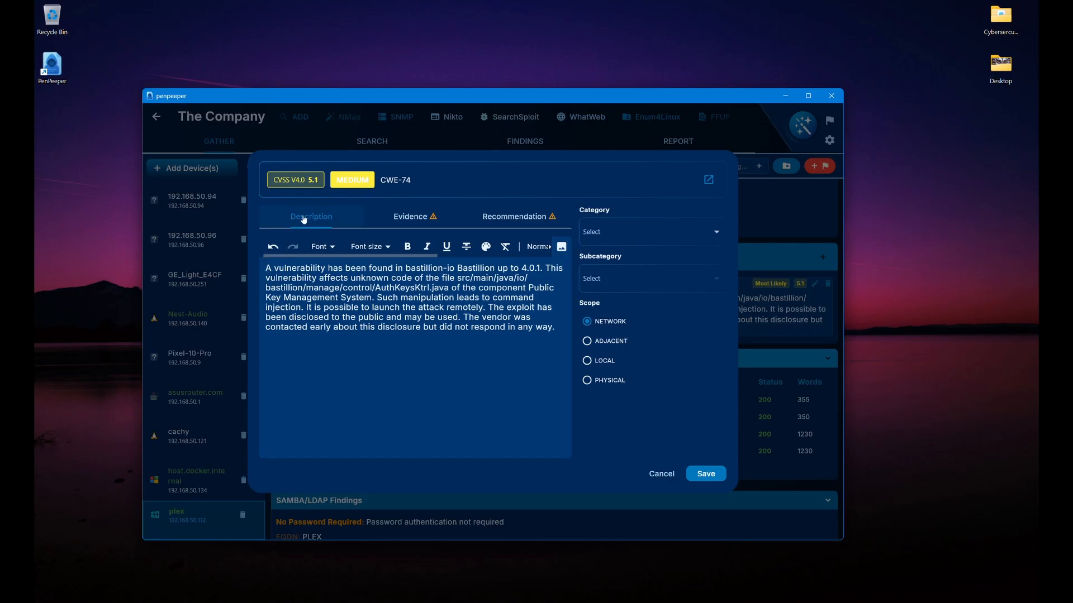
pyautogui.click(409, 222)
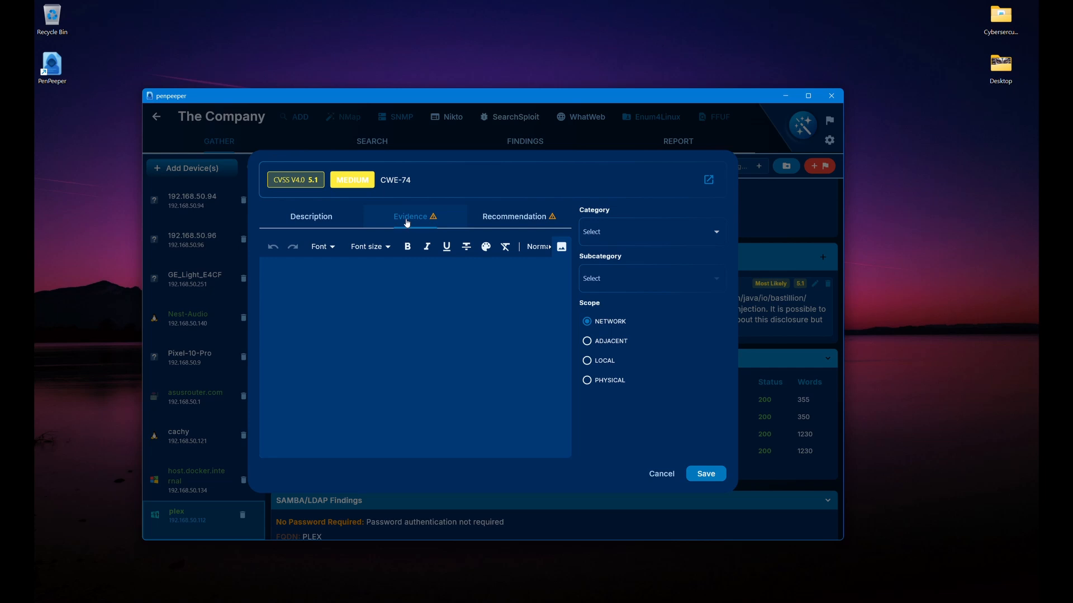
pyautogui.click(494, 221)
pyautogui.click(330, 217)
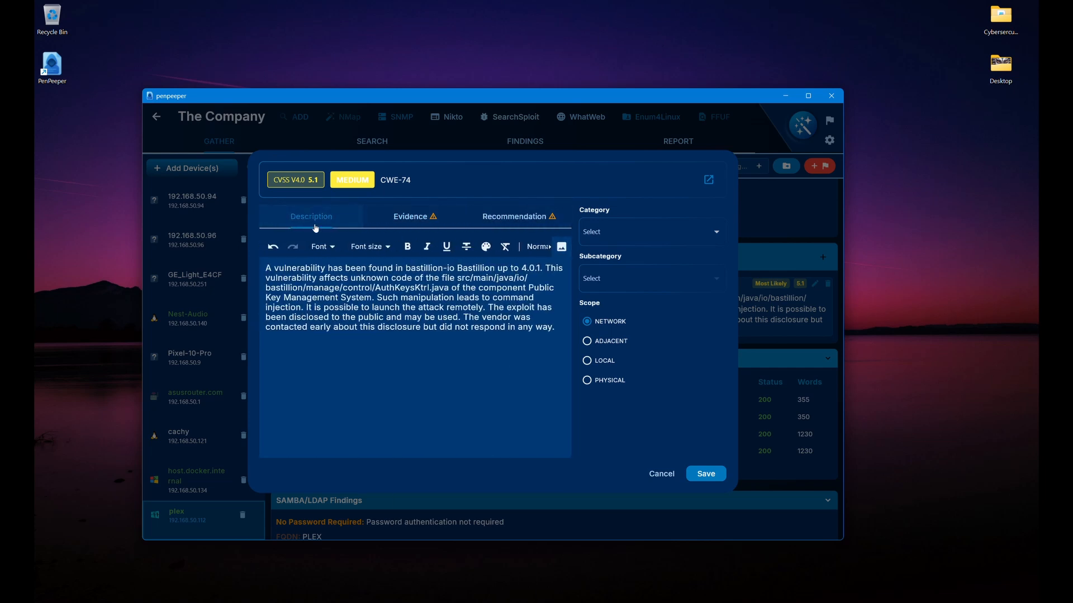
# Step: Set the finding's category to Client-Side & Frontend, subcategory to Insecure Local Storage and scope to Adjacent, and save it
pyautogui.click(603, 239)
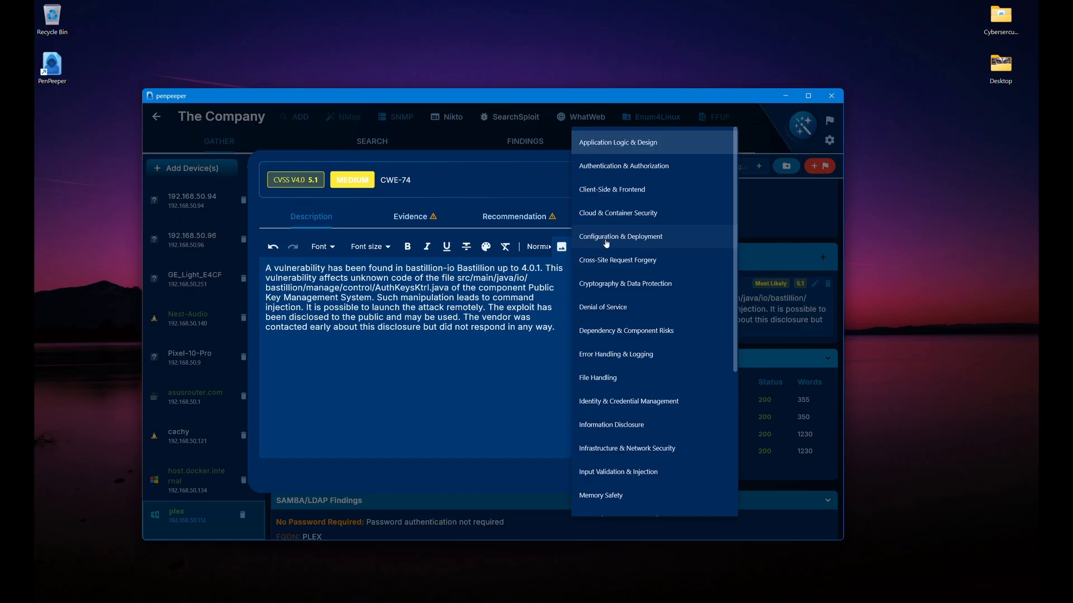
pyautogui.click(600, 192)
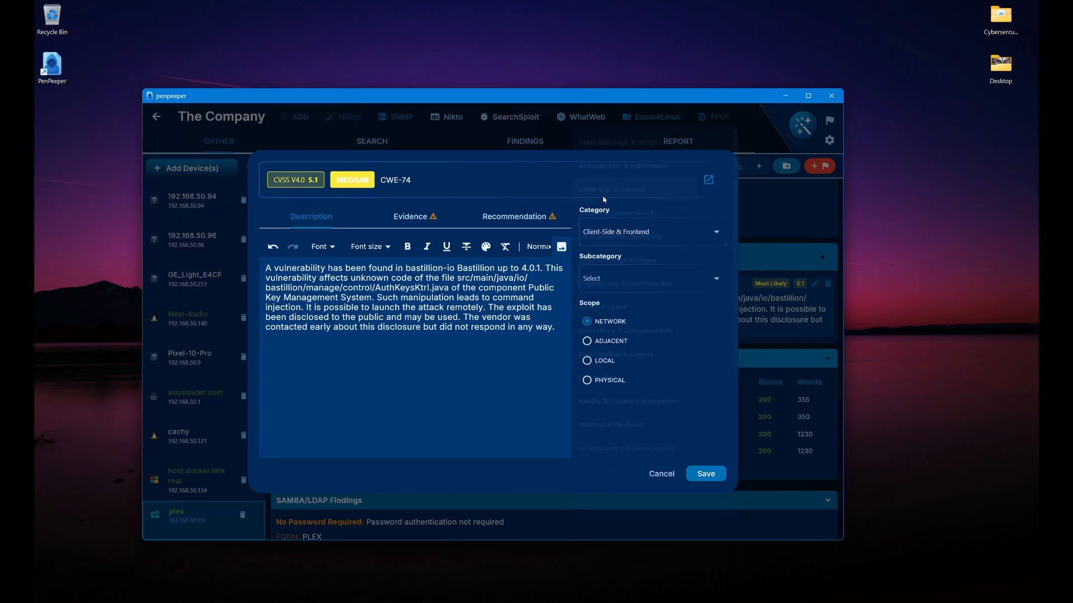
pyautogui.click(628, 285)
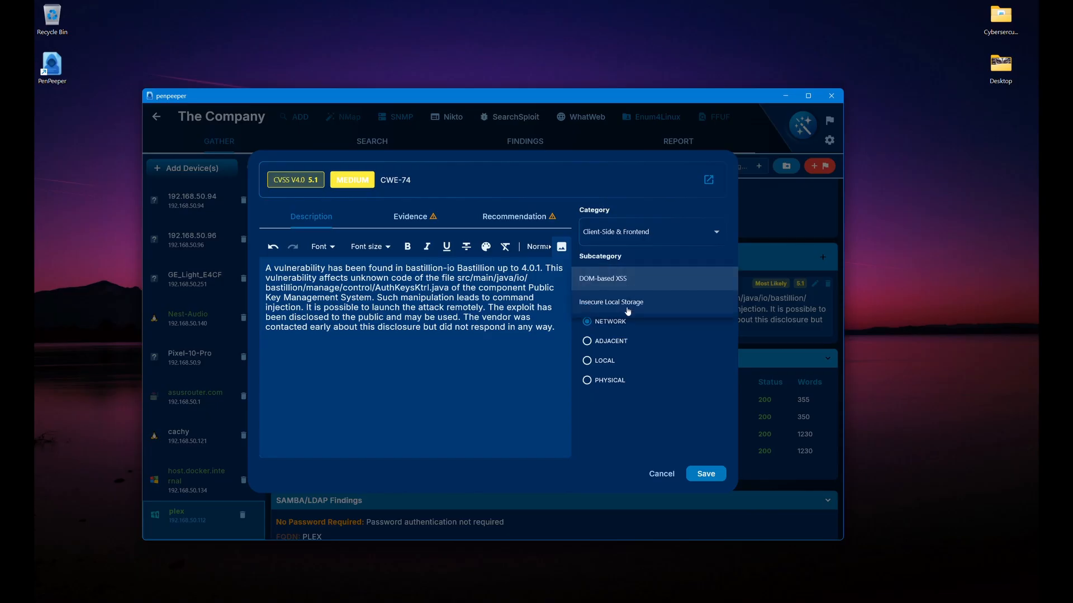
pyautogui.click(628, 310)
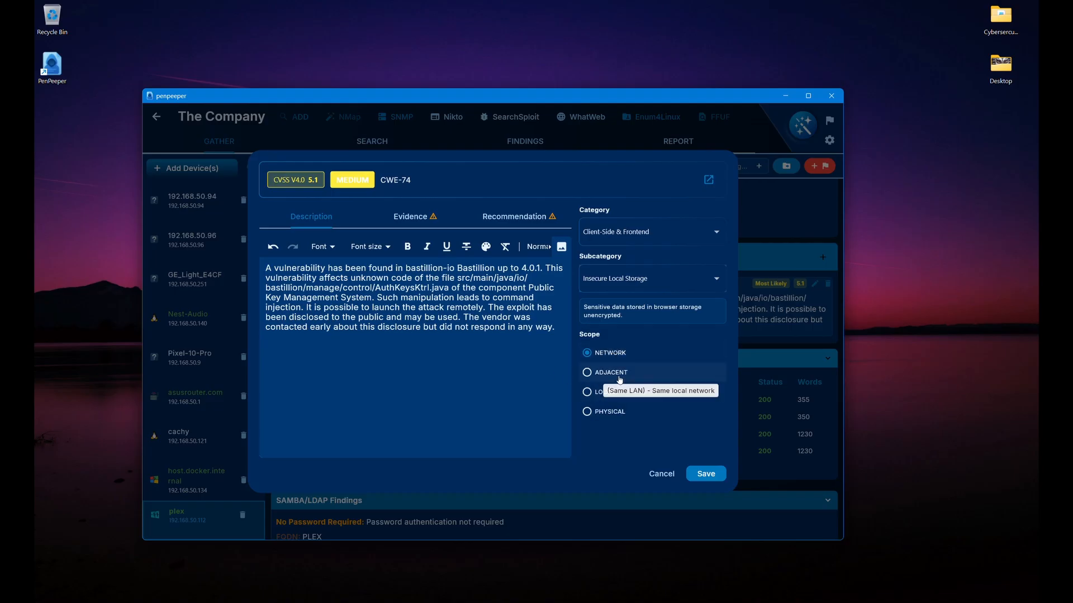
pyautogui.click(619, 378)
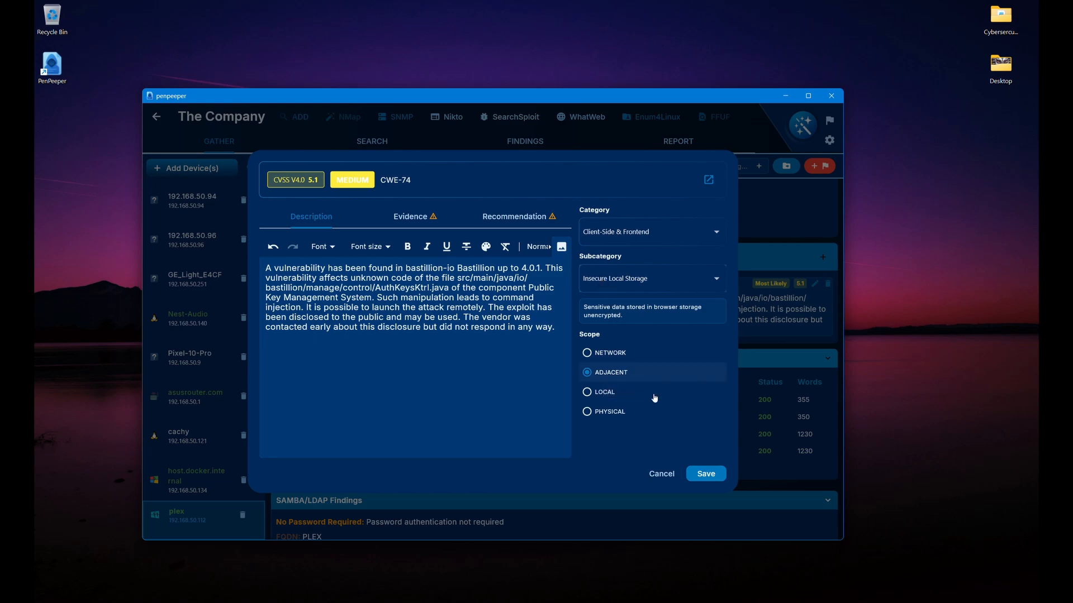
pyautogui.click(691, 470)
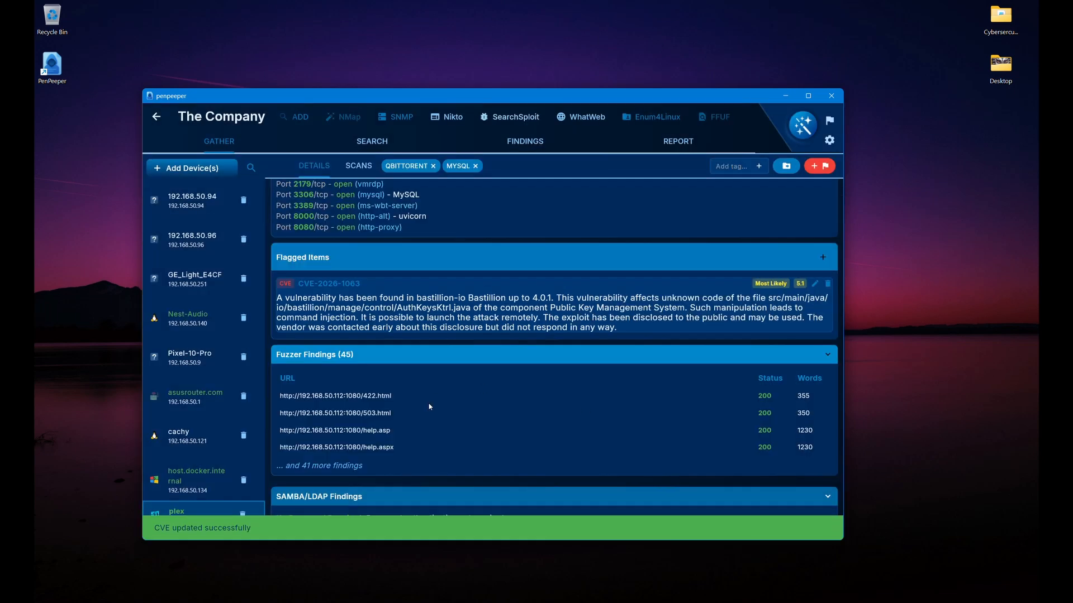
# Step: Open asusrouter.com, switch to the device search and filter by the operating system Denver Electronics AC-5000W MK2 camera
pyautogui.click(195, 403)
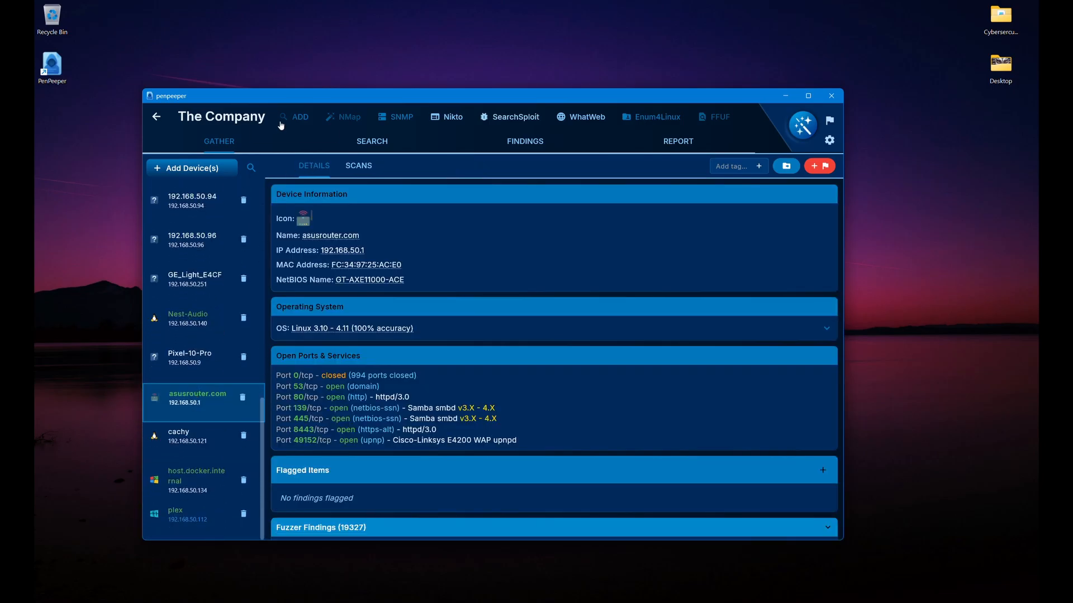
pyautogui.click(378, 147)
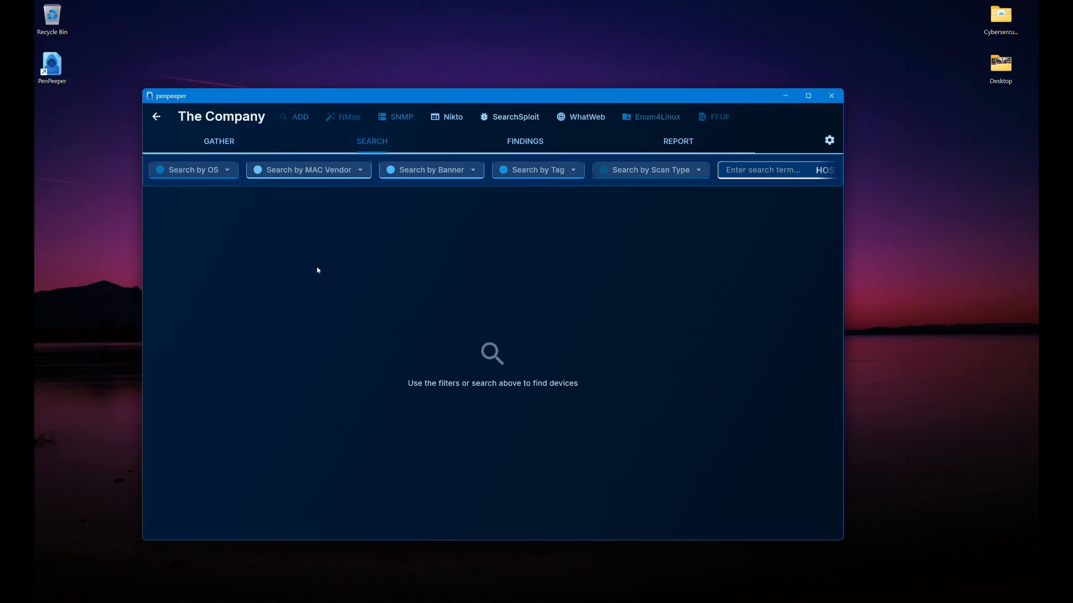
pyautogui.click(196, 169)
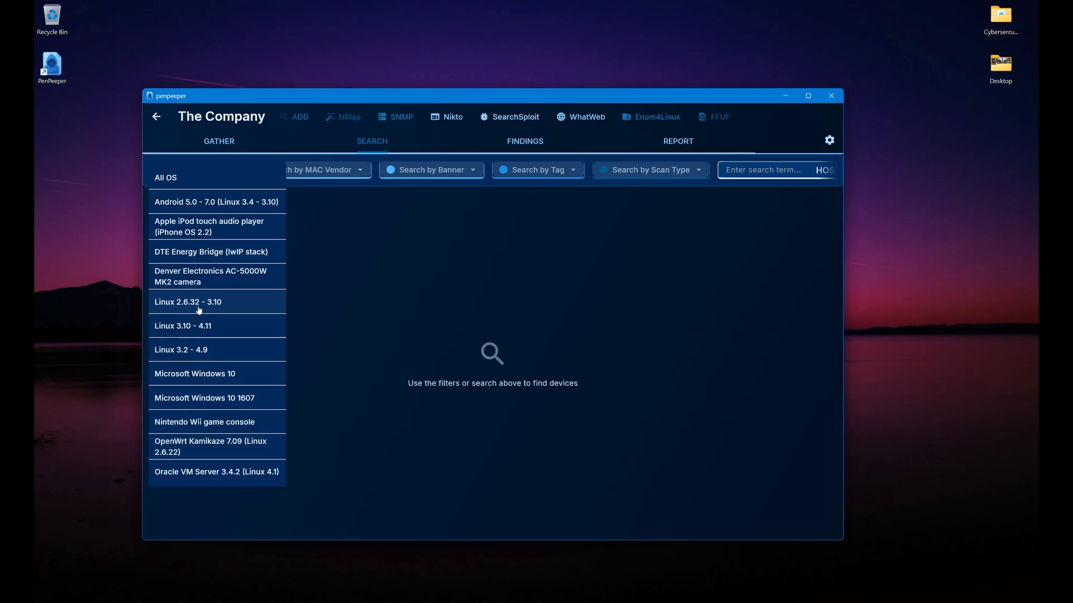
pyautogui.click(199, 282)
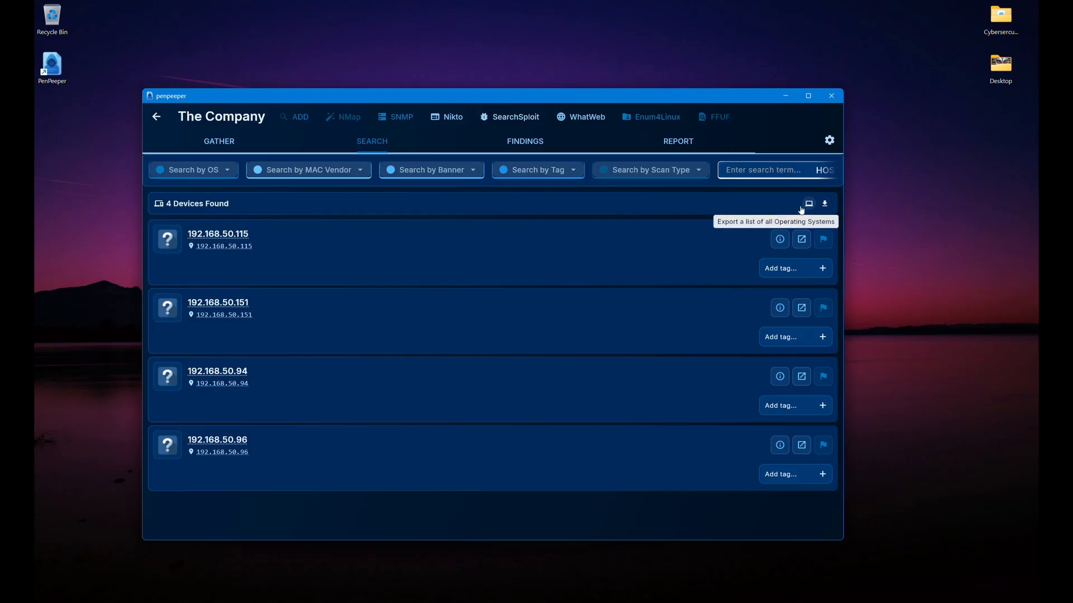
# Step: View the device information of 192.168.50.115 from the search results and close it again
pyautogui.click(778, 242)
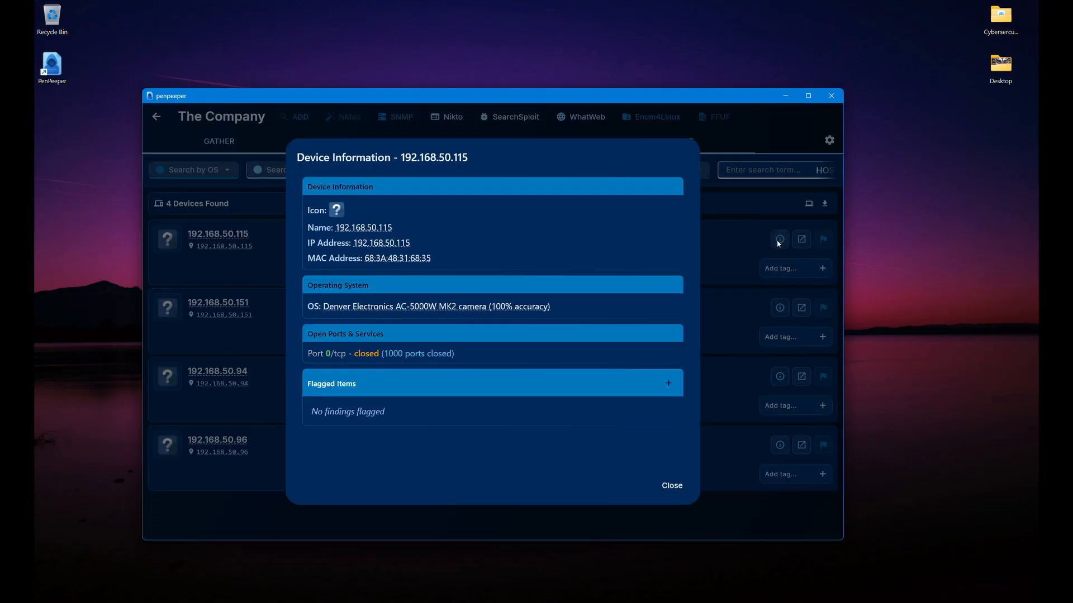
pyautogui.scroll(-1, 607, 243)
pyautogui.scroll(1, 510, 296)
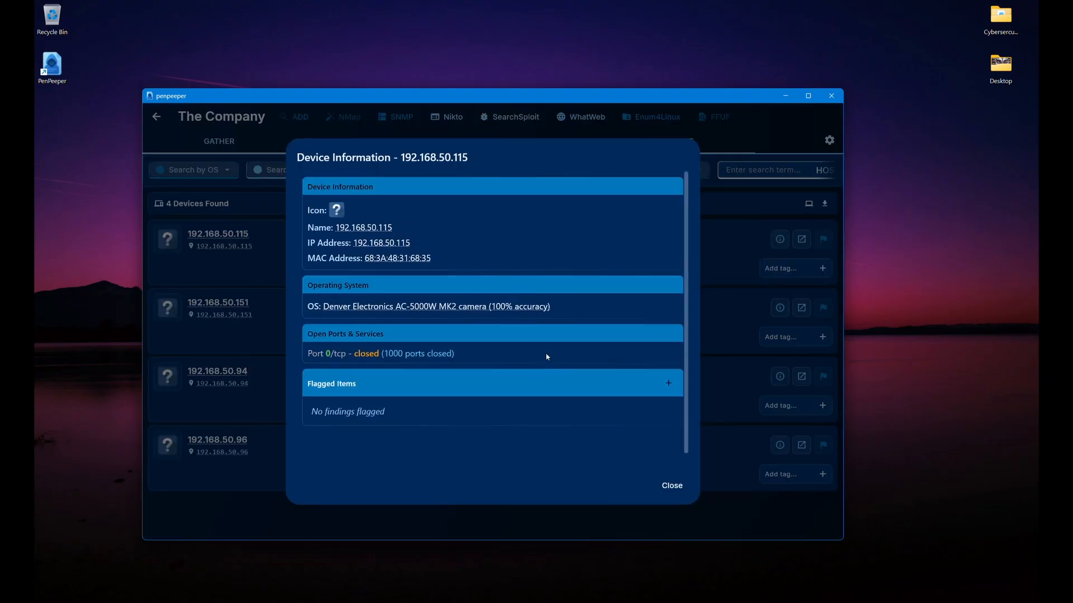
pyautogui.click(667, 486)
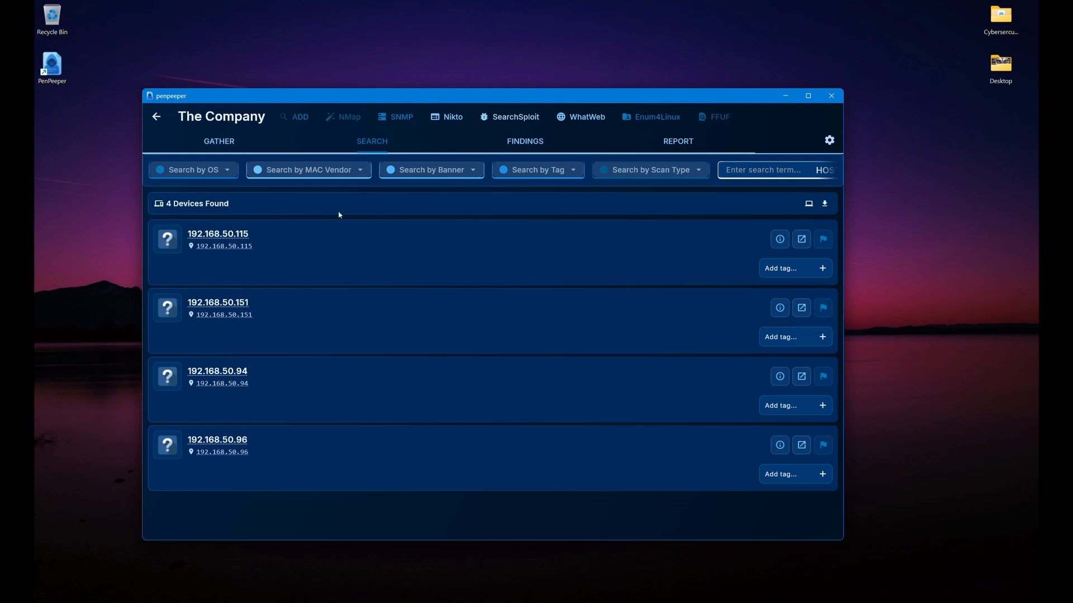
# Step: Search the devices by MAC vendor Apple, followed by a search for the banner Samba smbd 3.X - 4.X
pyautogui.click(271, 170)
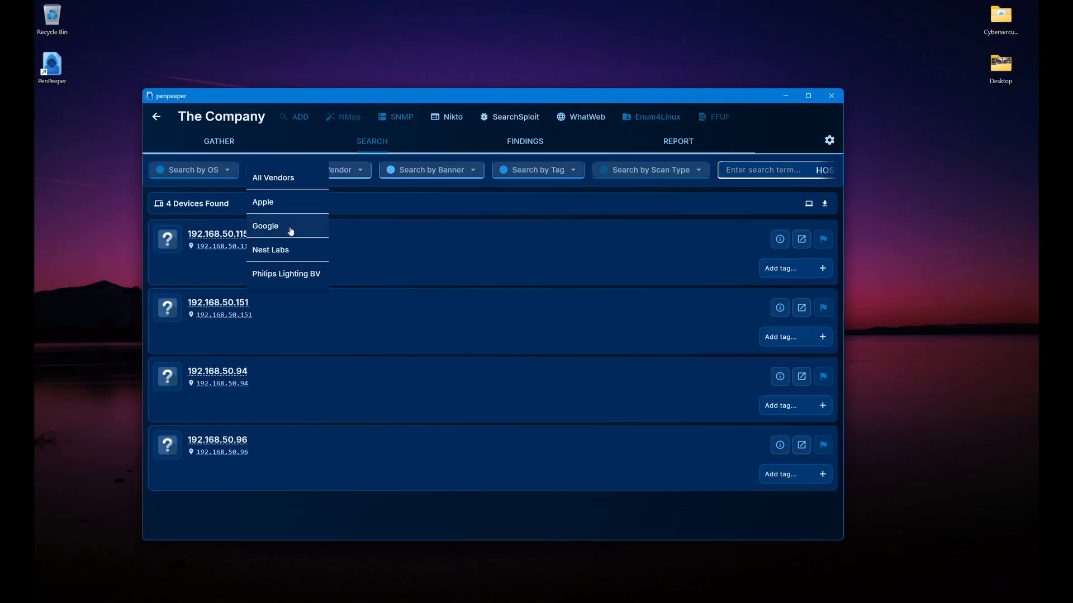
pyautogui.click(286, 208)
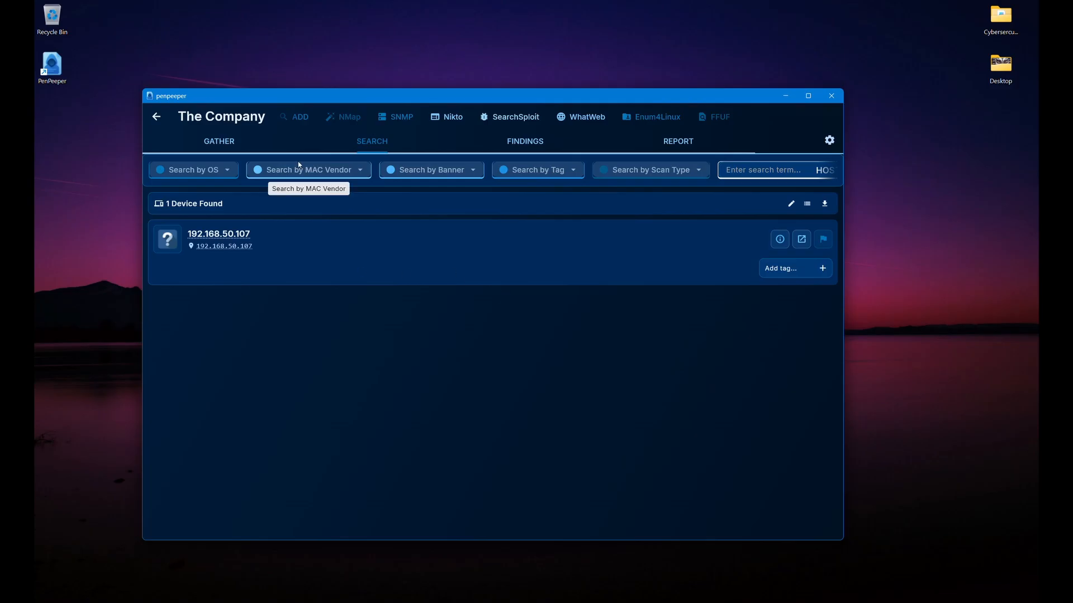
pyautogui.click(412, 175)
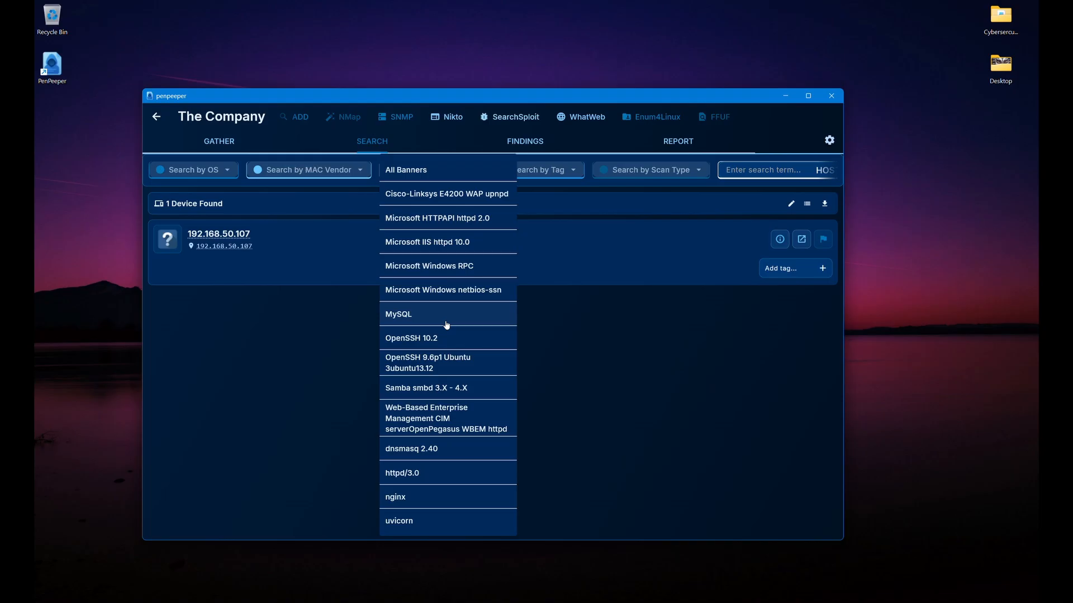
pyautogui.click(434, 389)
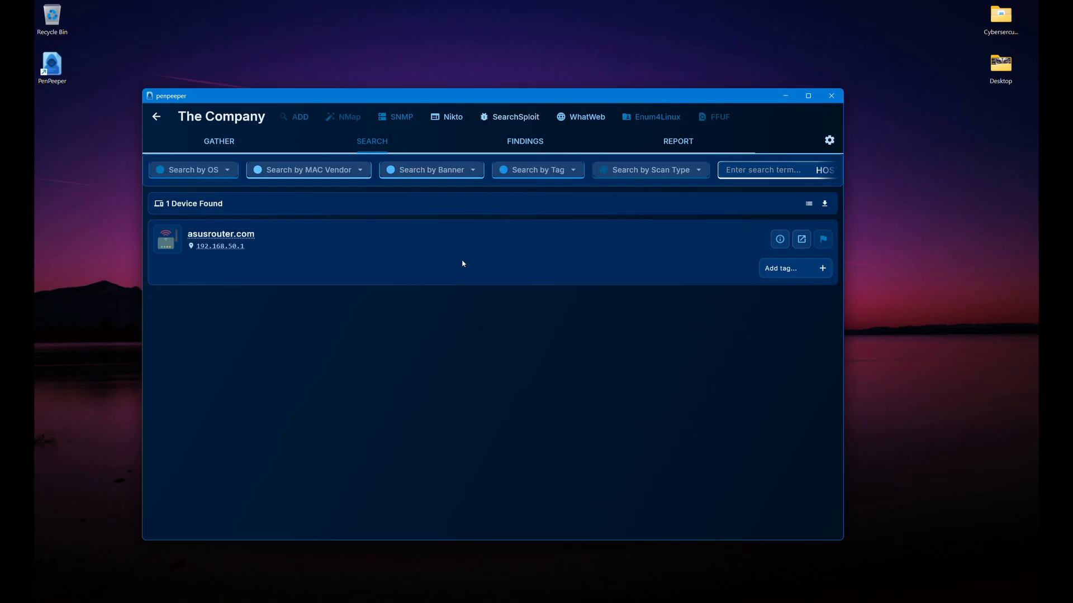
# Step: Search the devices by scan type FFUF Findings and view the FFUF records of asusrouter.com
pyautogui.click(625, 171)
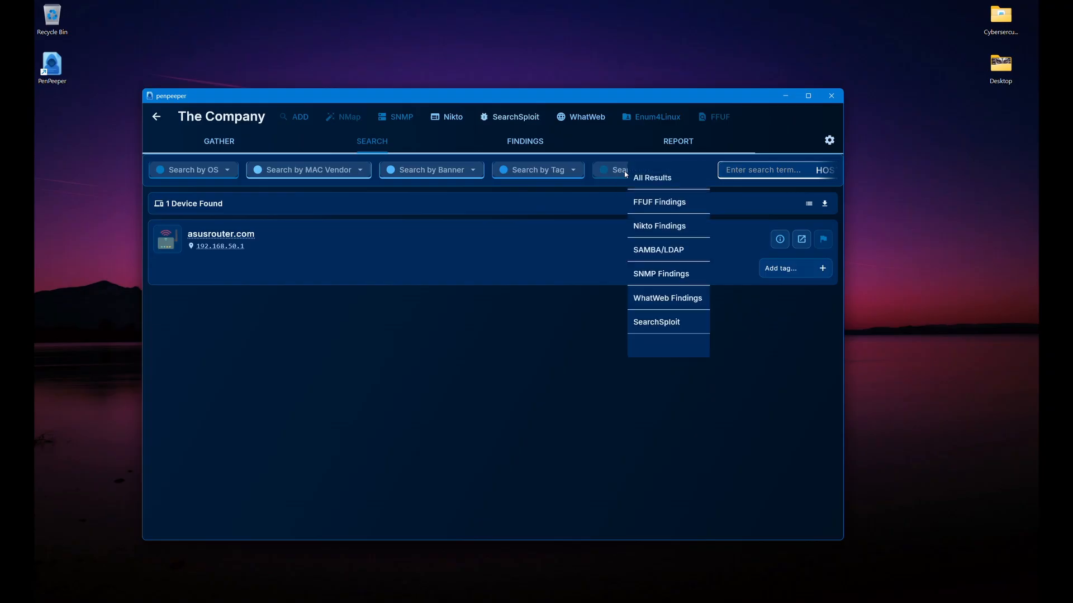
pyautogui.click(648, 204)
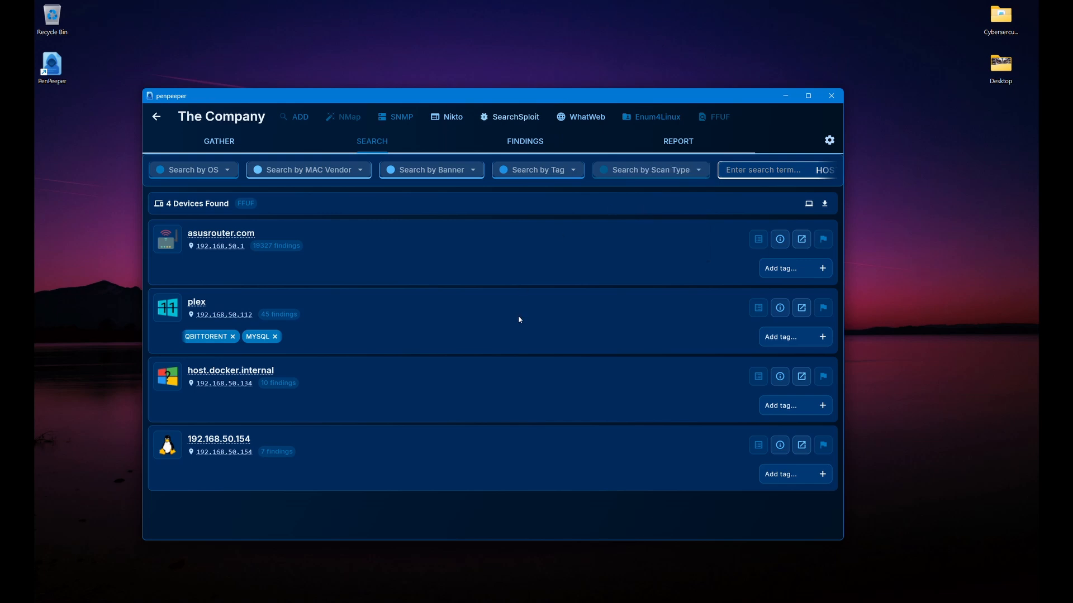
pyautogui.click(758, 240)
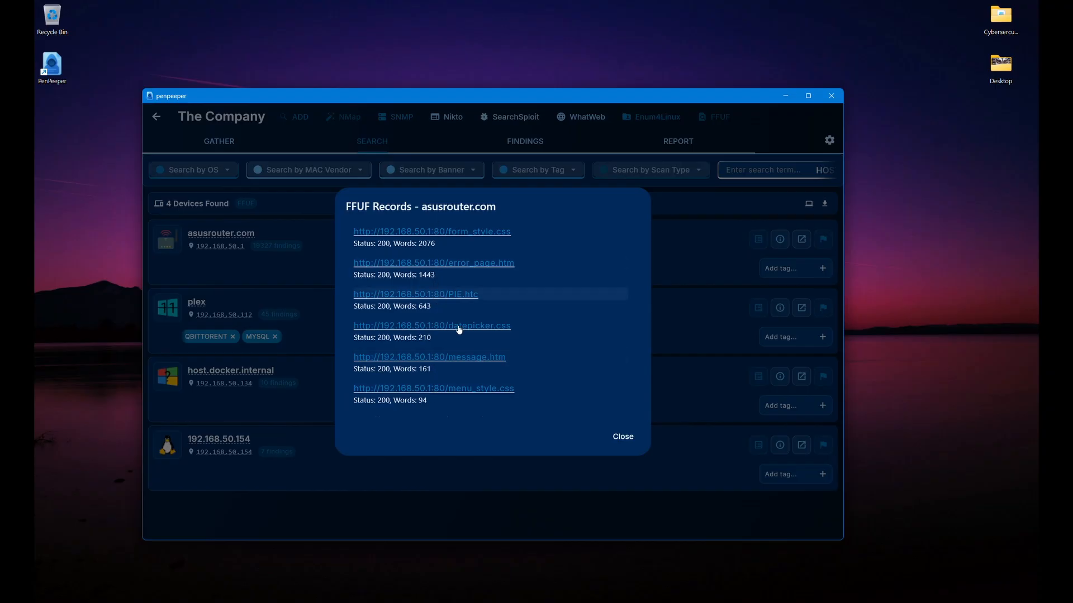
pyautogui.click(617, 438)
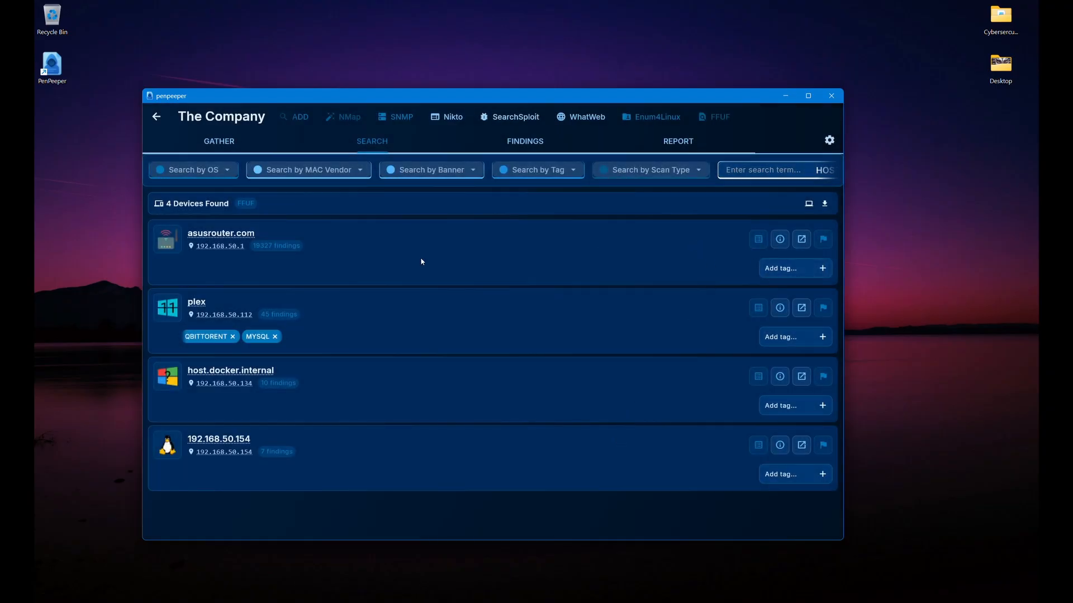
pyautogui.click(629, 172)
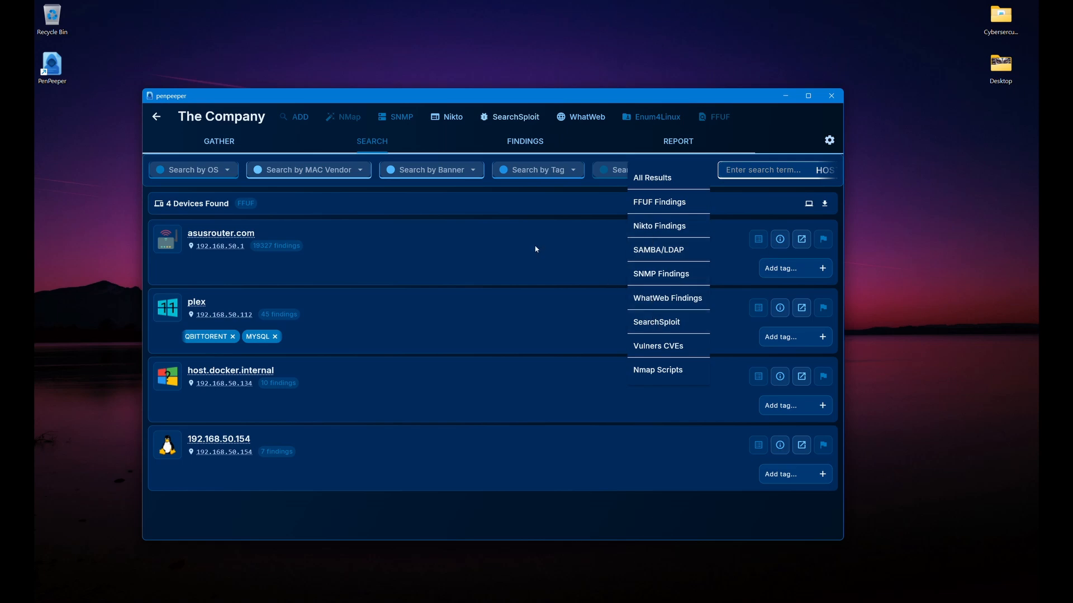
pyautogui.click(535, 249)
pyautogui.click(527, 171)
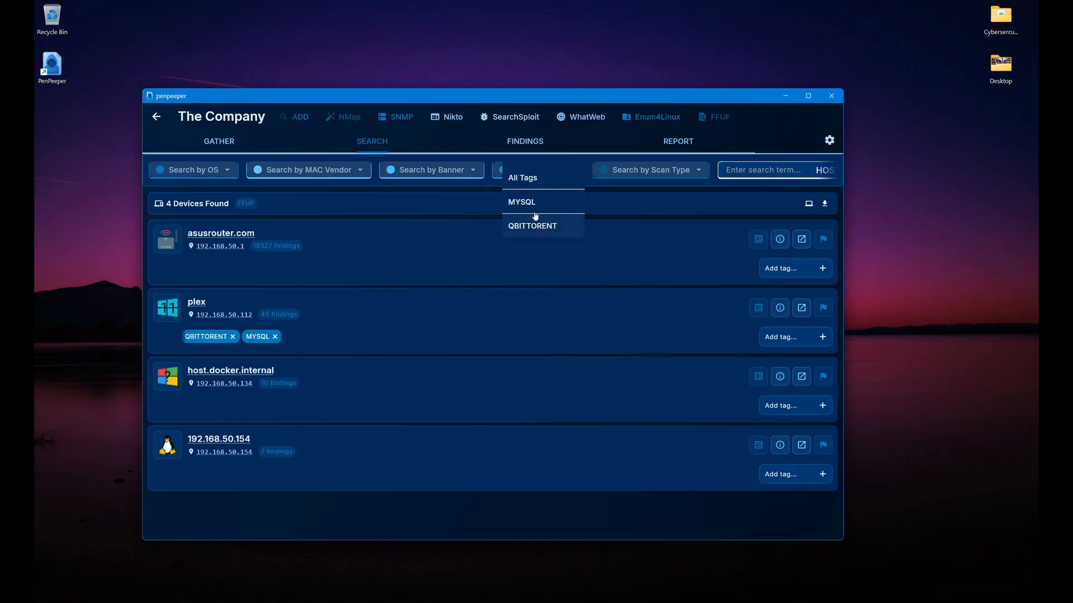
pyautogui.click(537, 251)
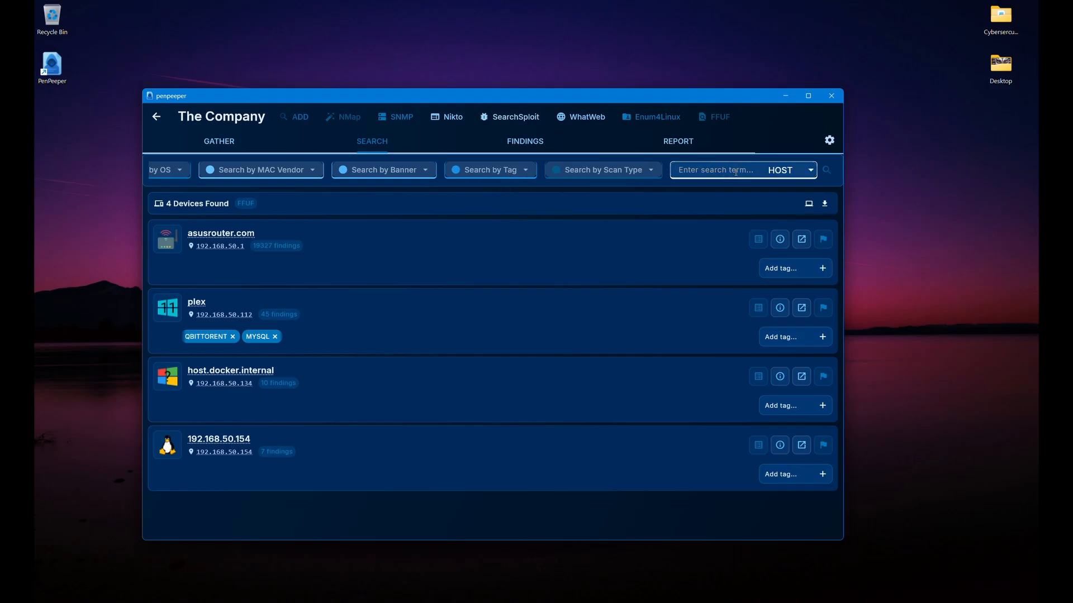
# Step: Switch the search term type to Service and search the devices for telnet
pyautogui.click(780, 171)
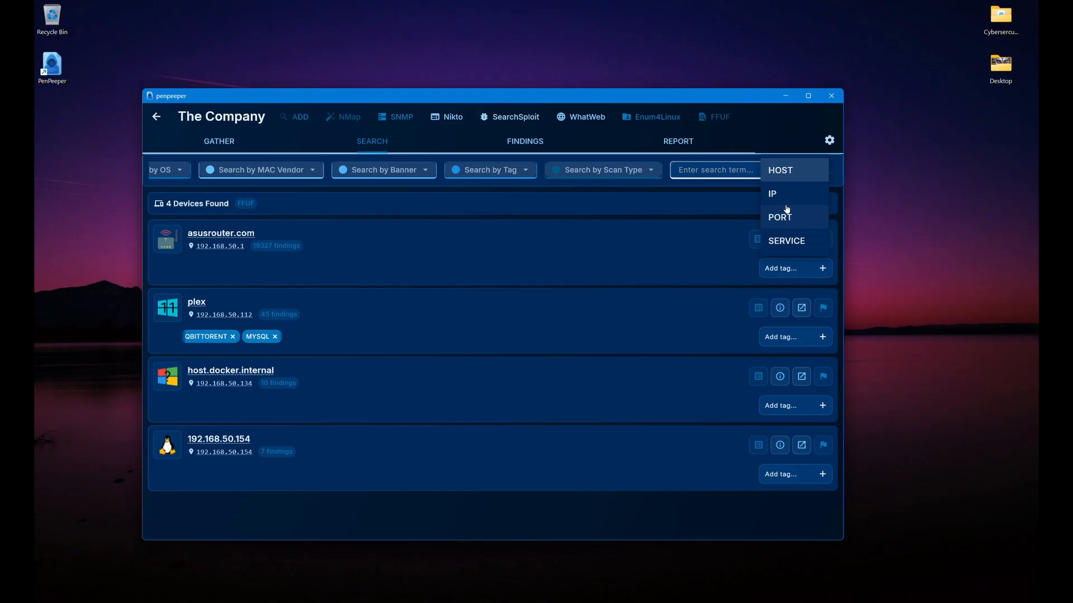
pyautogui.click(785, 241)
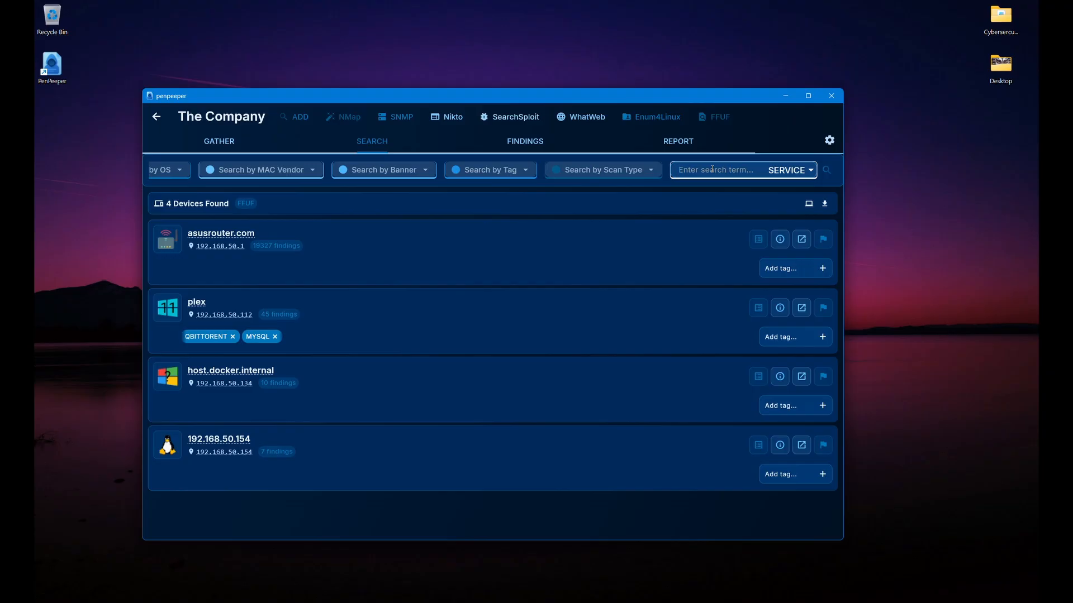
pyautogui.write('telnet')
pyautogui.press('Return')
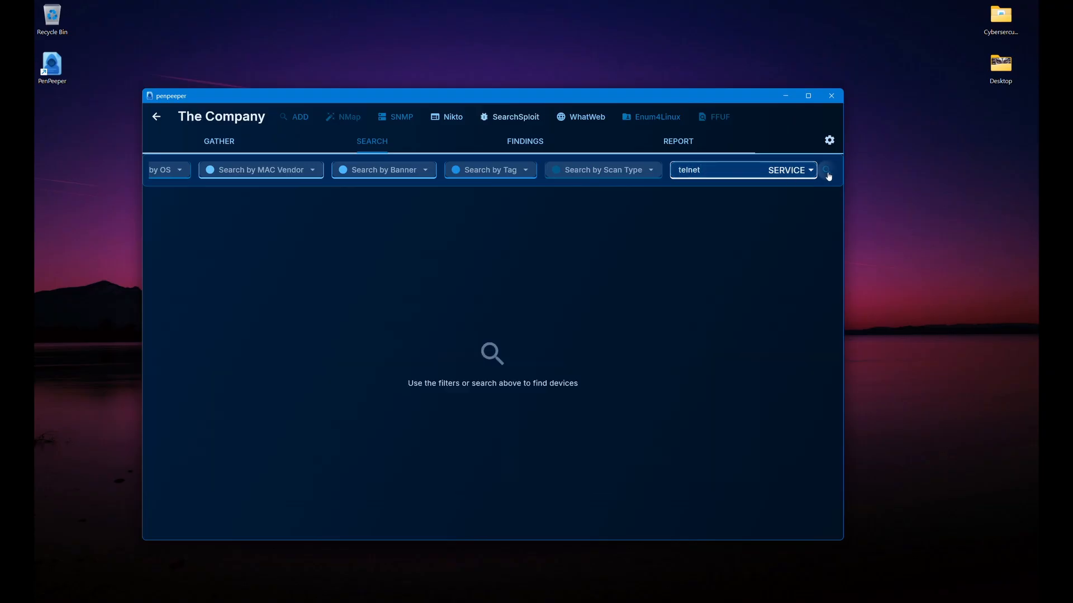
# Step: Search the devices for the service ssh instead
pyautogui.hotkey('ctrl', 'a')
pyautogui.write('ssh')
pyautogui.press('Return')
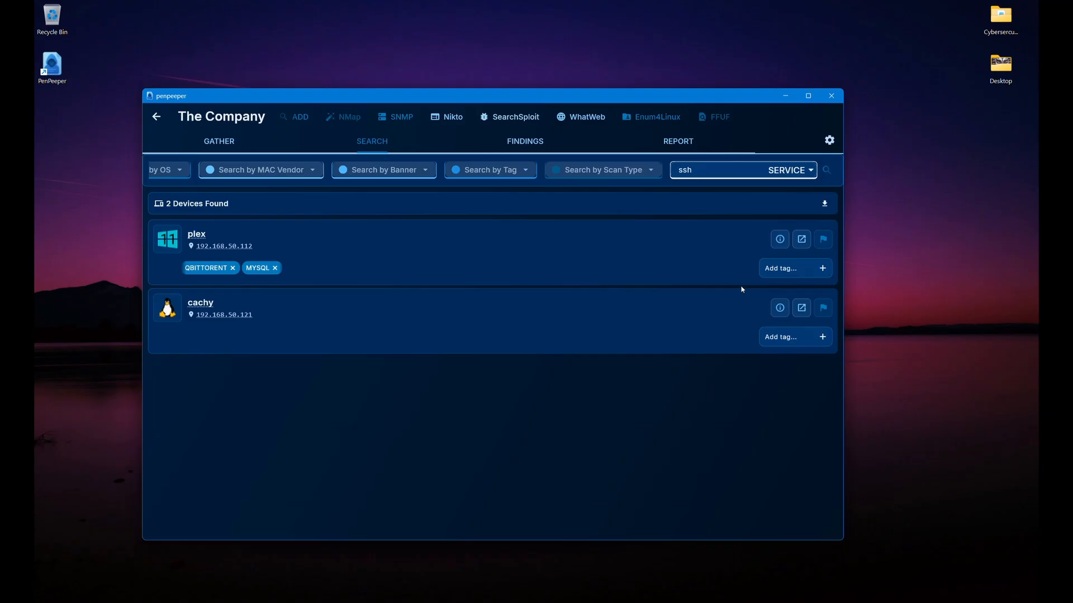
pyautogui.hscroll(-2, 687, 175)
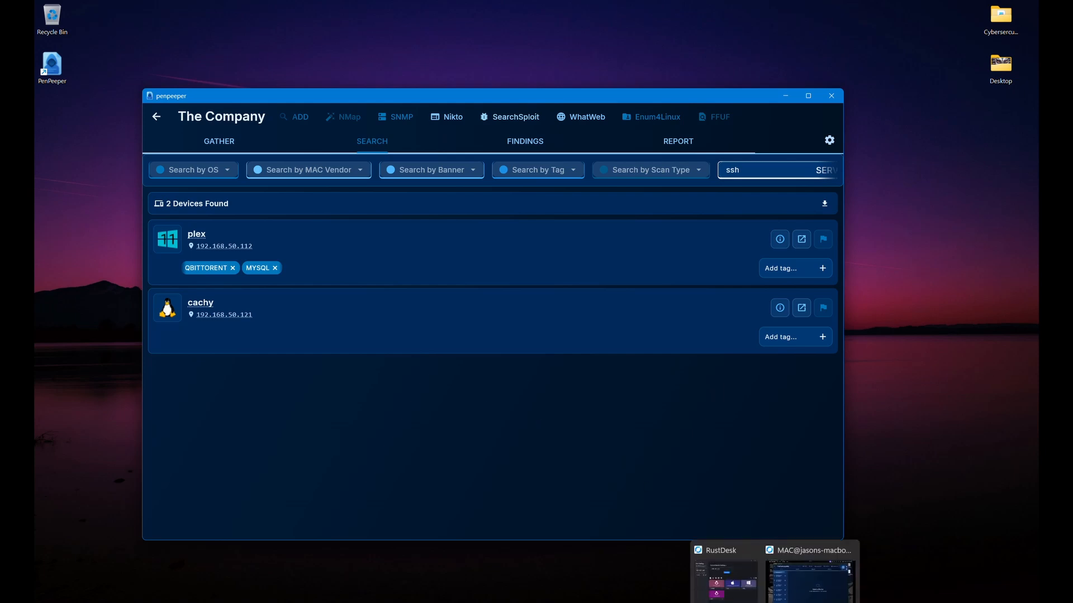
# Step: Switch to the CachyOS remote session and launch PenPeeper from its terminal
pyautogui.click(788, 565)
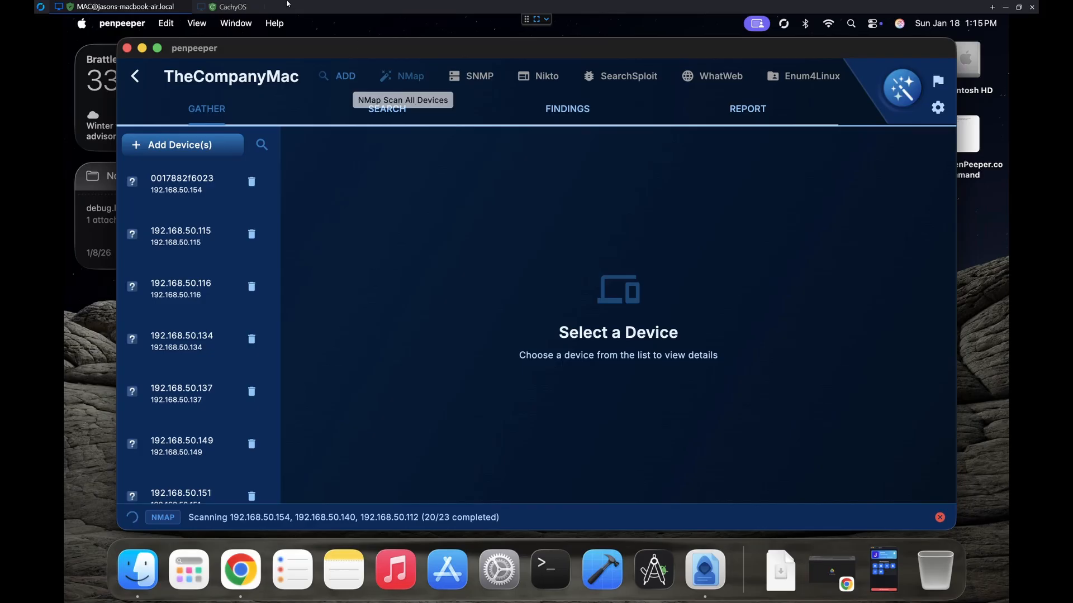
pyautogui.click(234, 7)
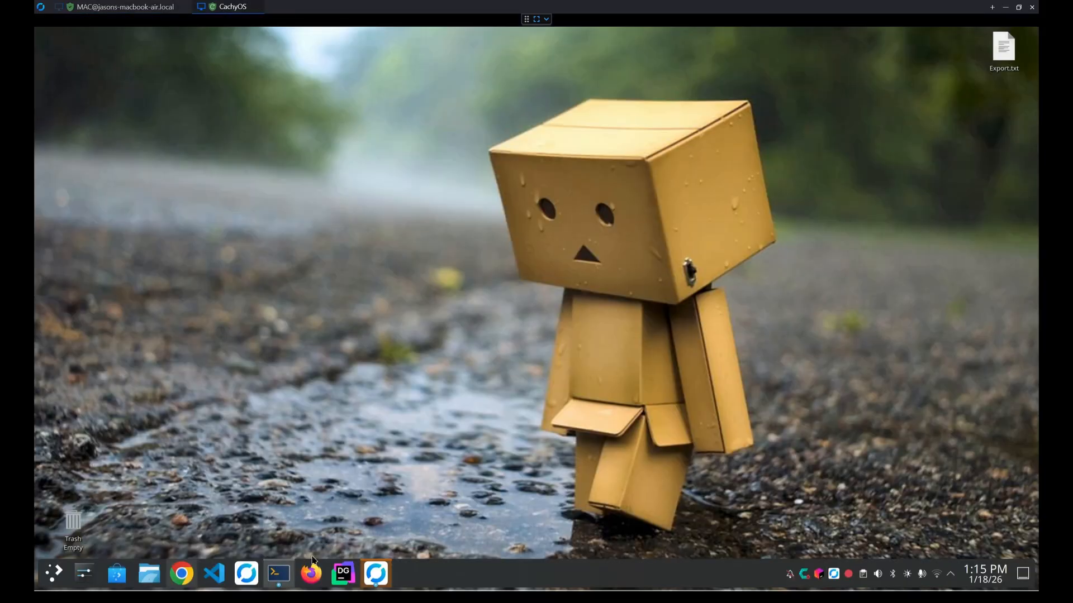
pyautogui.click(282, 579)
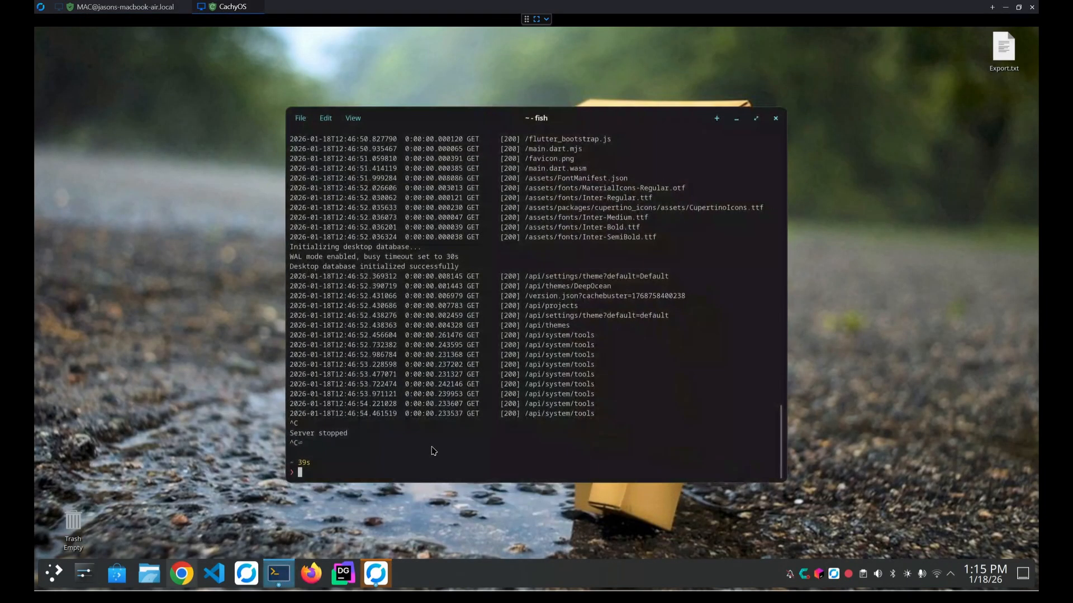
pyautogui.write('pe')
pyautogui.press('Right')
pyautogui.press('BackSpace')
pyautogui.press('BackSpace')
pyautogui.press('BackSpace')
pyautogui.press('BackSpace')
pyautogui.press('BackSpace')
pyautogui.press('BackSpace')
pyautogui.press('BackSpace')
pyautogui.press('Return')
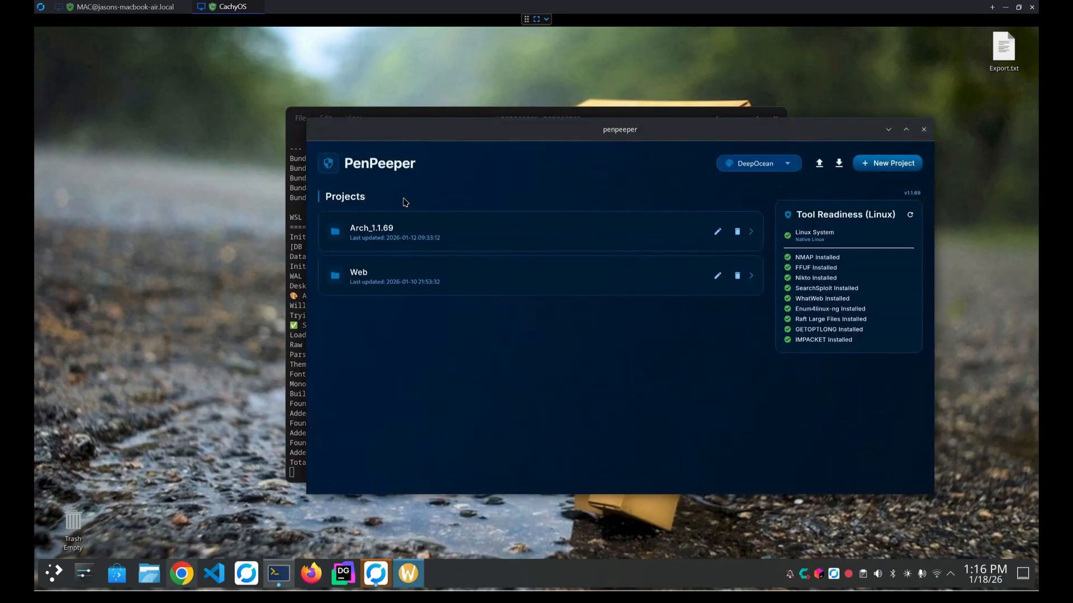
# Step: Open the device search of the Arch_1.1.69 project and maximize the PenPeeper window
pyautogui.click(448, 231)
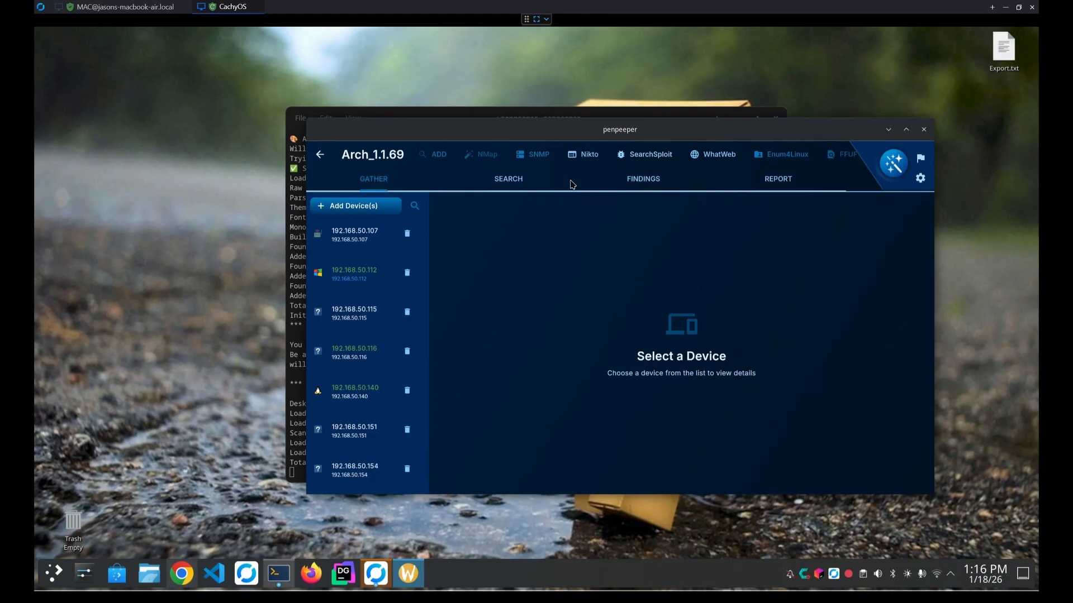
pyautogui.click(510, 180)
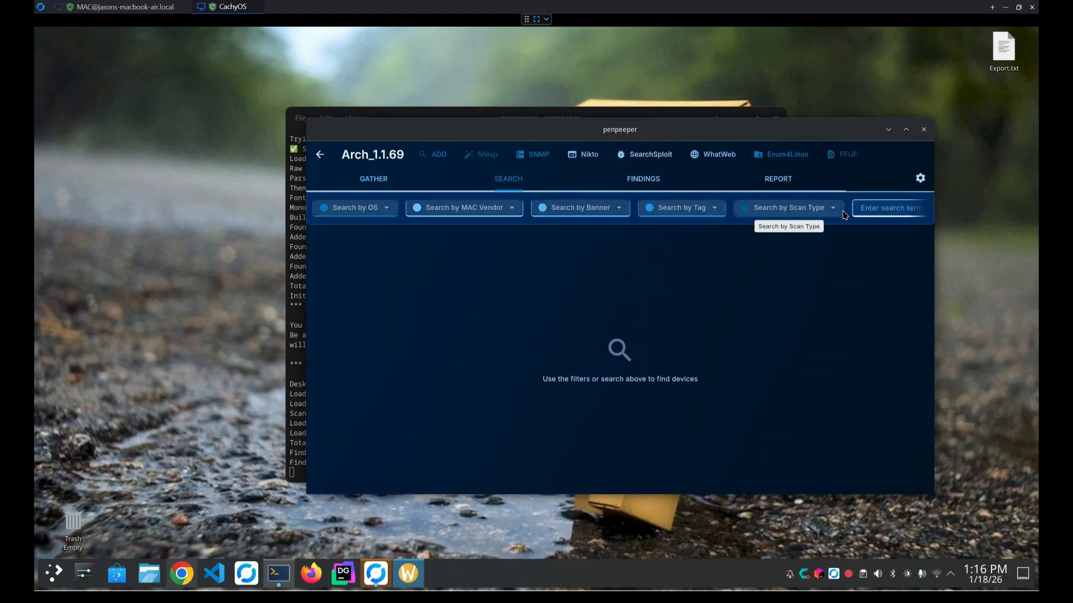
pyautogui.click(877, 215)
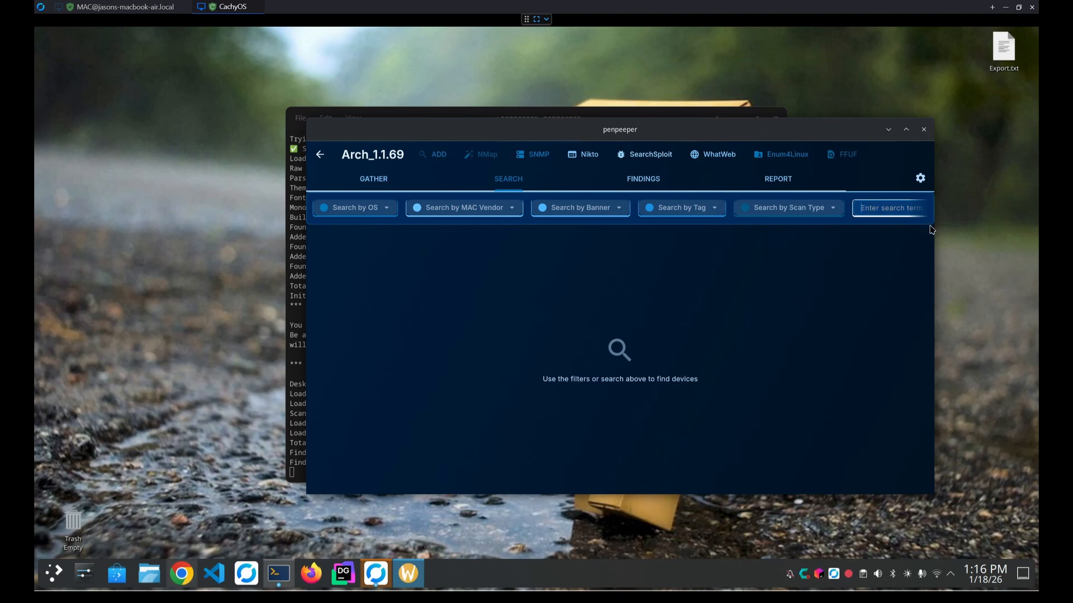
pyautogui.click(905, 129)
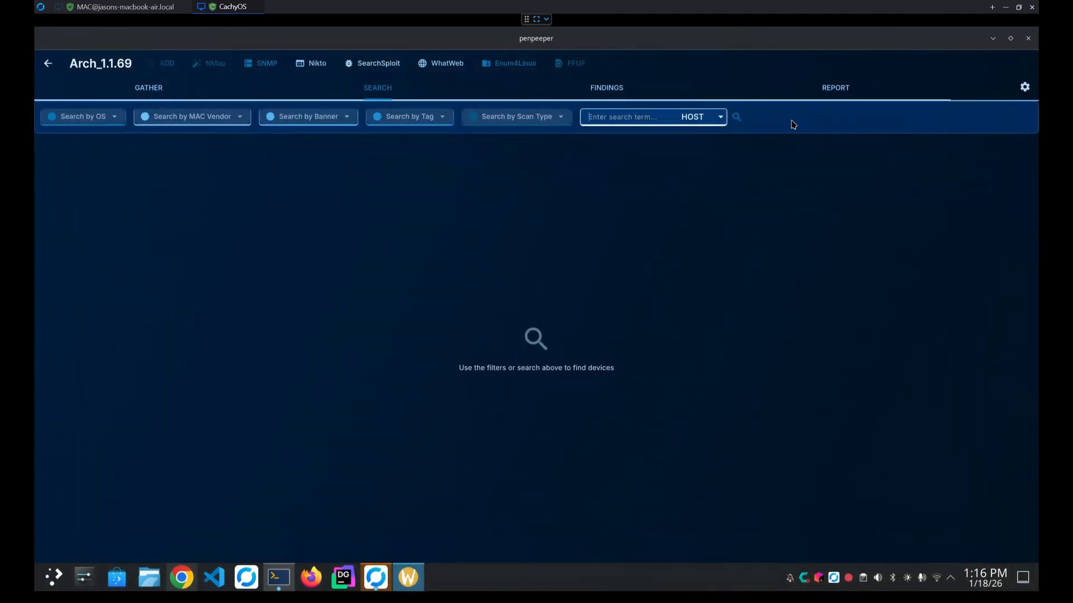
# Step: Set the search term type to Service and search the Arch_1.1.69 devices for telnet
pyautogui.click(694, 122)
pyautogui.click(698, 189)
pyautogui.click(628, 119)
pyautogui.write('tel')
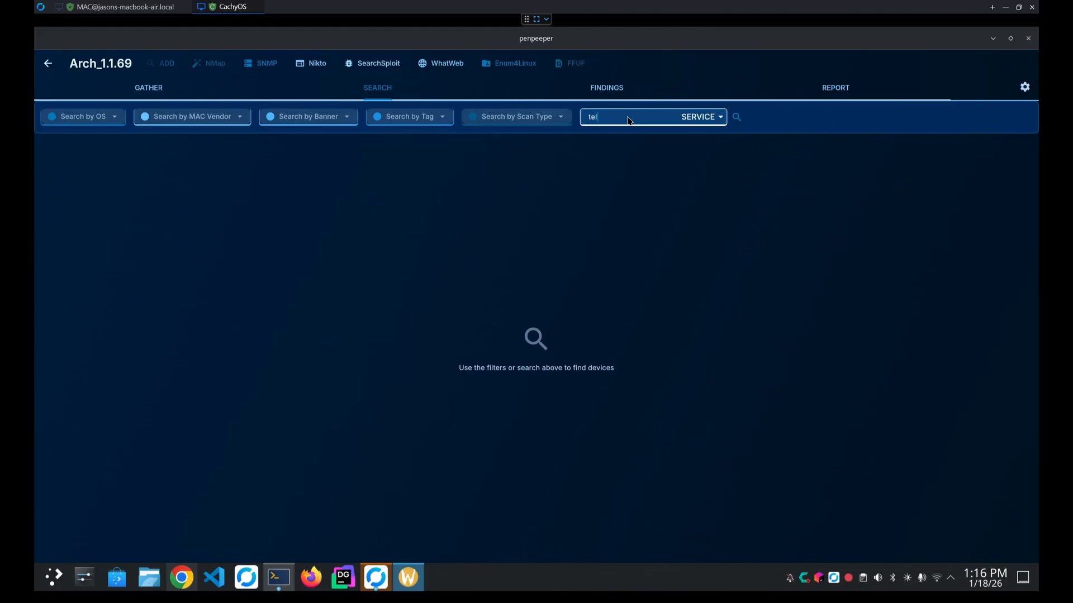
pyautogui.write('ent')
pyautogui.press('BackSpace')
pyautogui.press('BackSpace')
pyautogui.press('BackSpace')
pyautogui.press('BackSpace')
pyautogui.write('lnet')
pyautogui.click(736, 119)
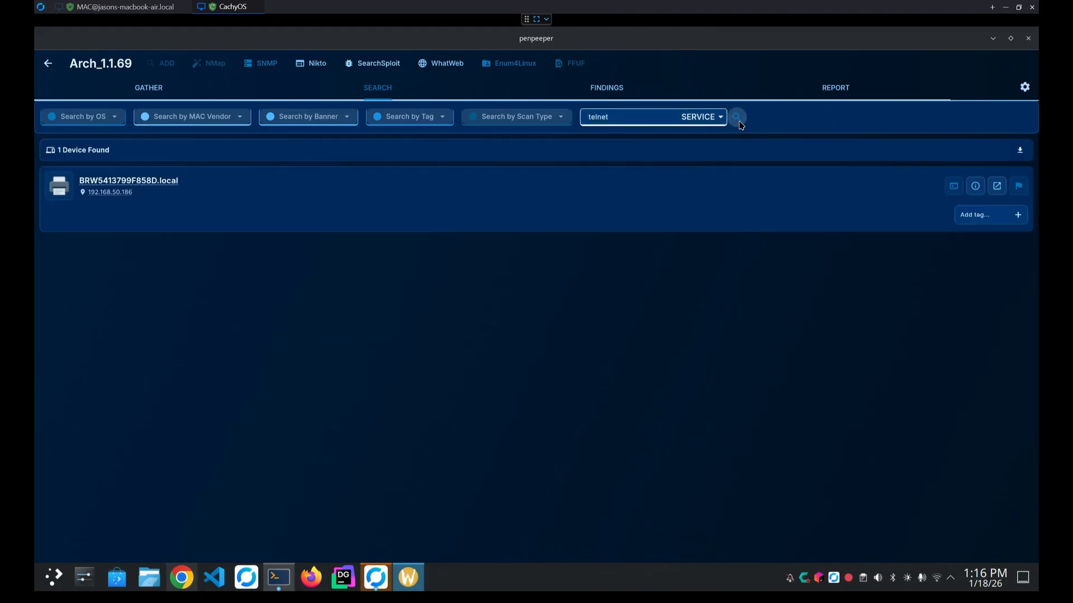
# Step: Open a Telnet client connection to 192.168.50.186, close the connection and return to the local Windows desktop
pyautogui.click(954, 190)
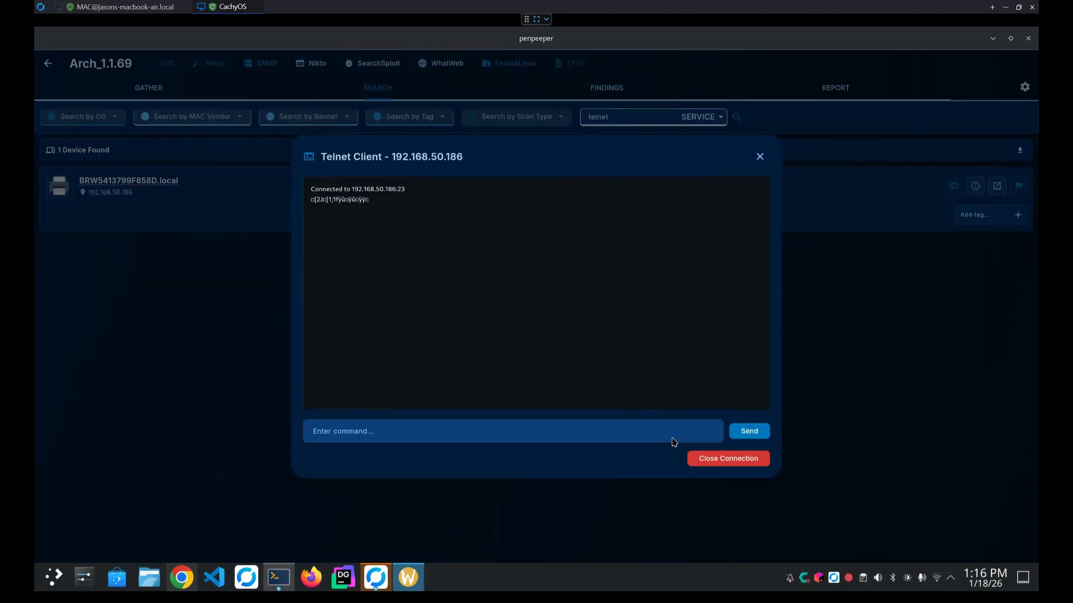
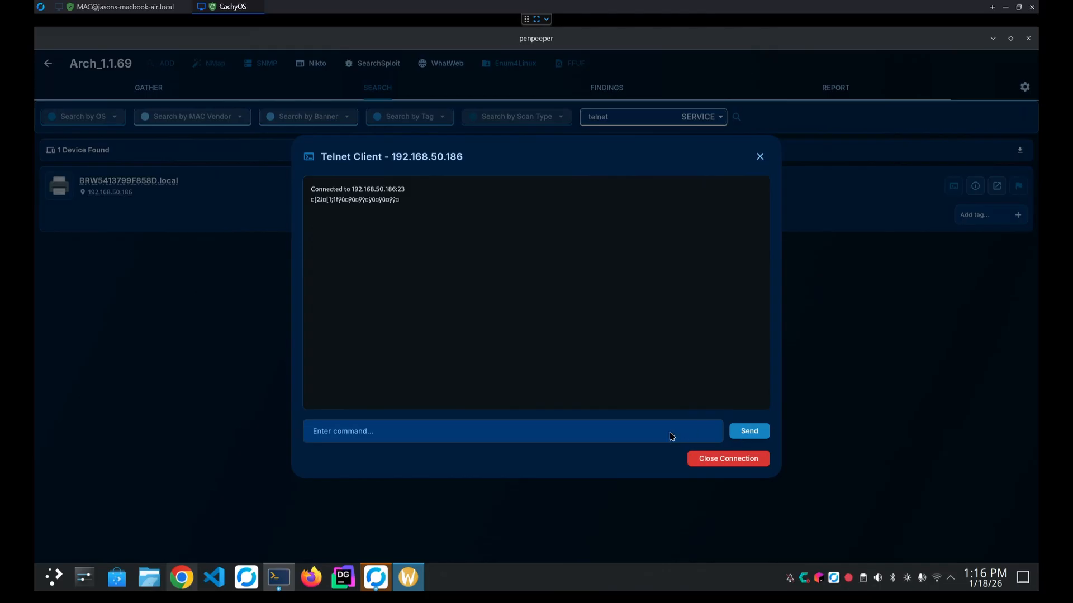
pyautogui.click(727, 459)
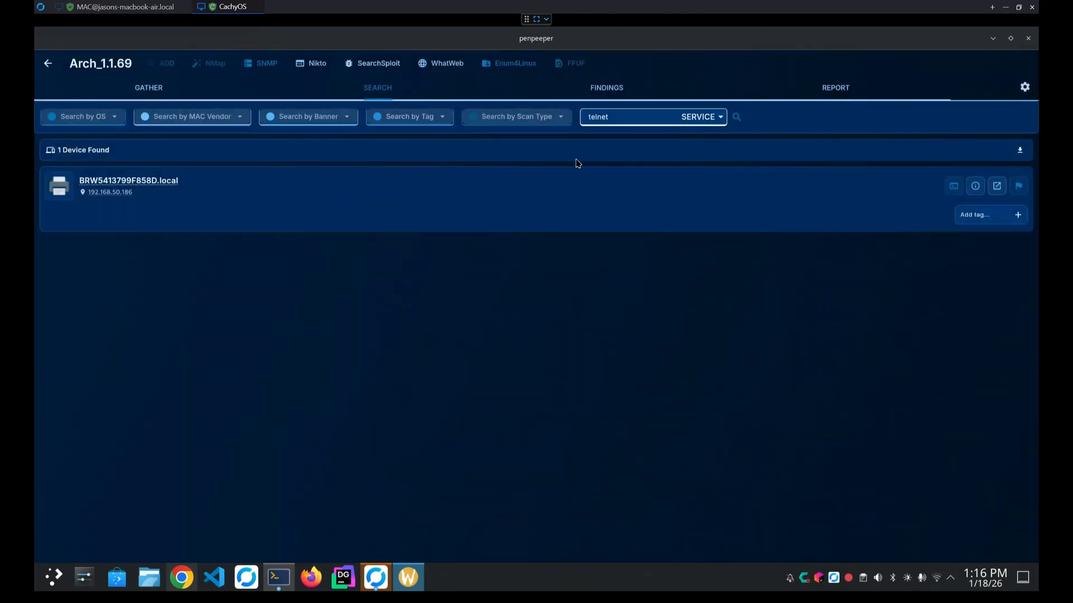
pyautogui.click(1004, 9)
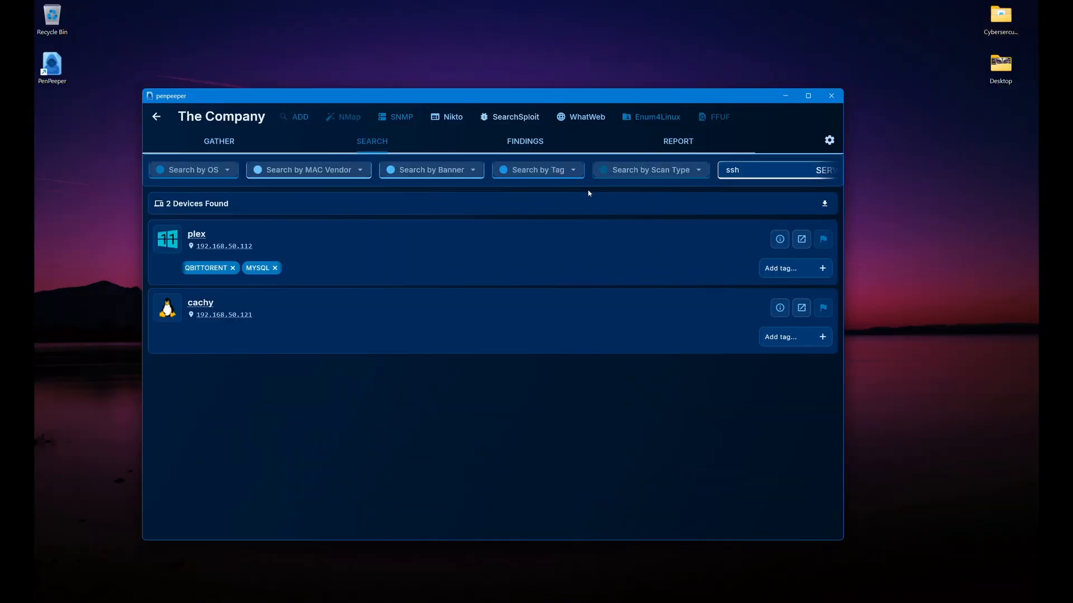
# Step: Open the findings of The Company project and set the completion filter to All Findings
pyautogui.click(542, 149)
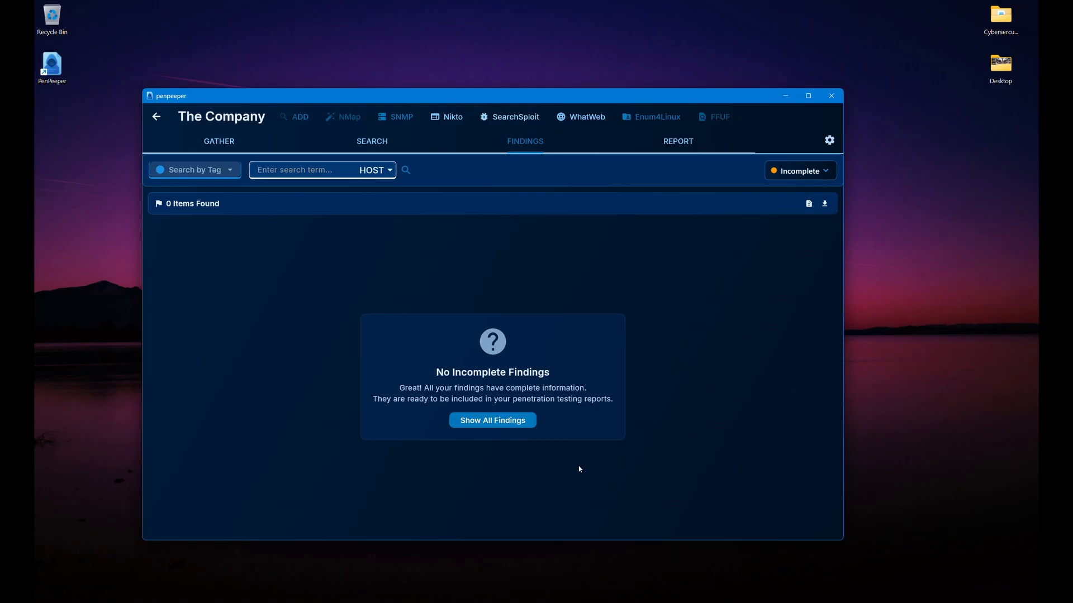
pyautogui.click(787, 177)
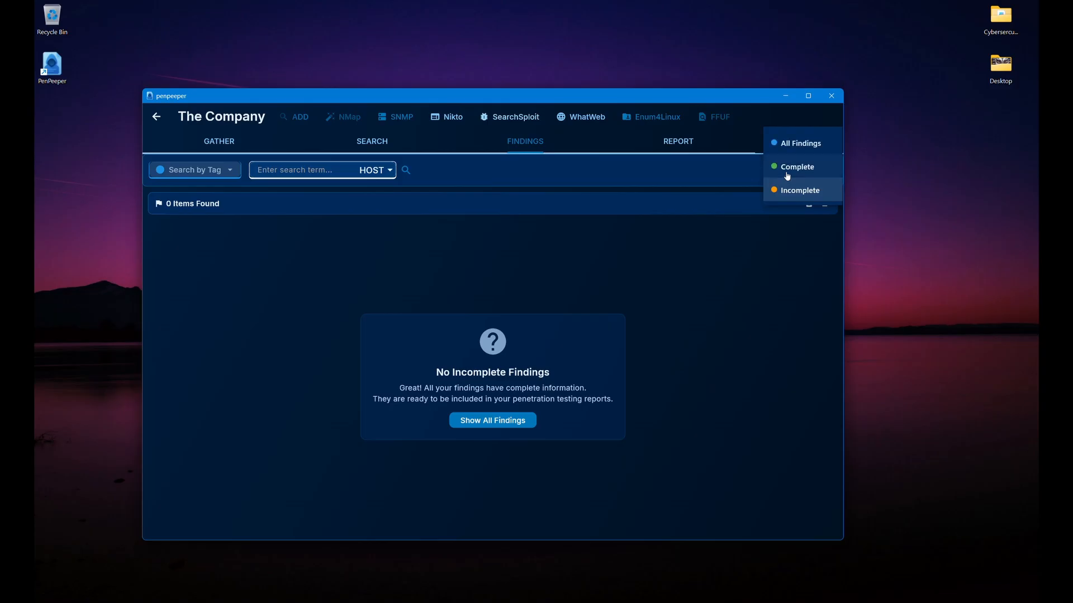
pyautogui.click(787, 147)
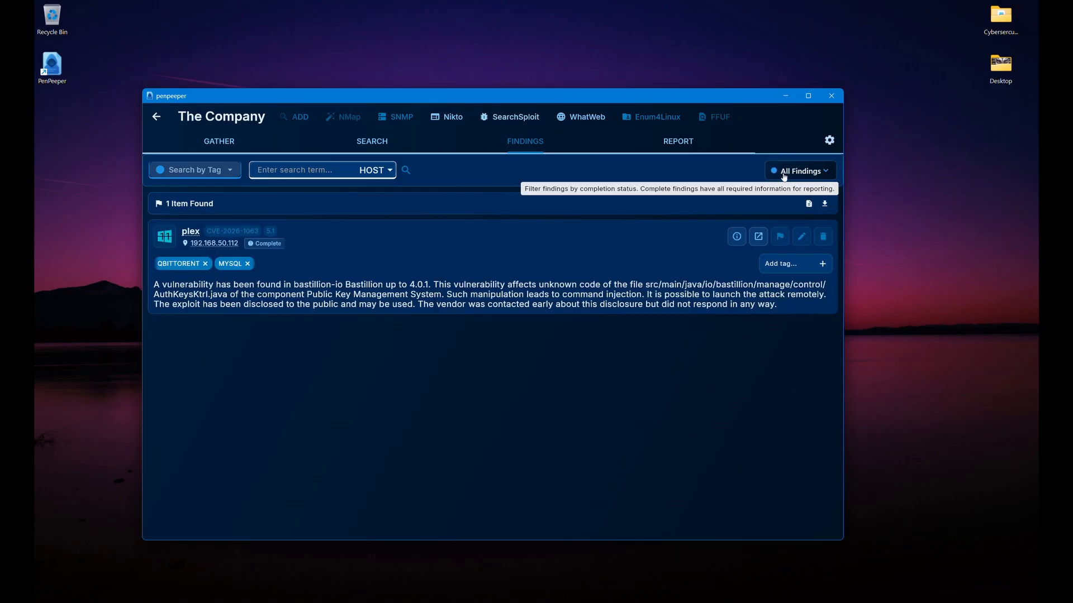
pyautogui.click(782, 171)
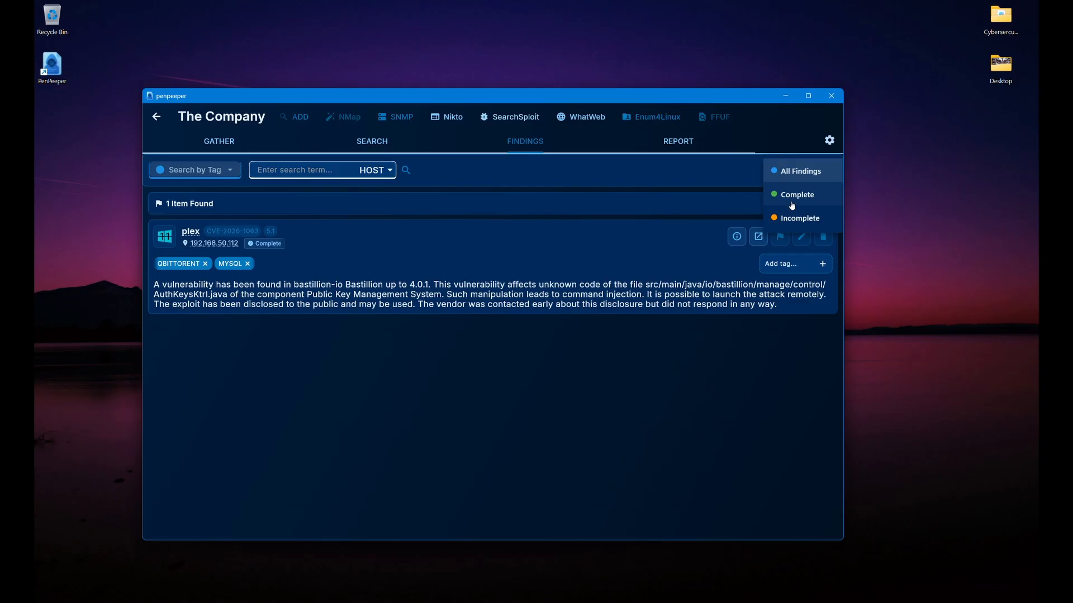
pyautogui.click(672, 185)
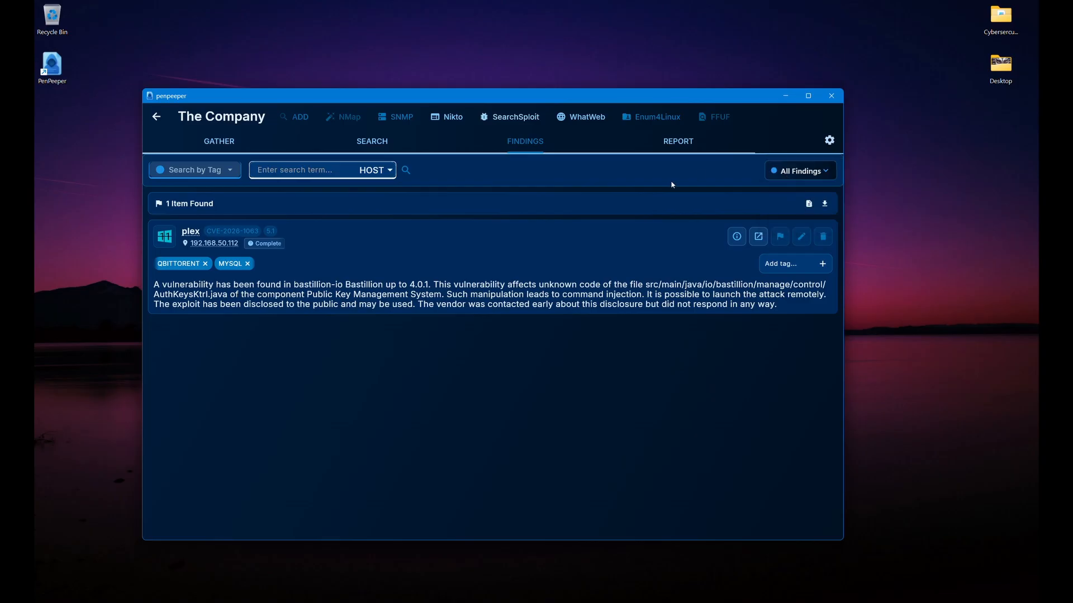
# Step: Open the gathered details of device 192.168.50.116 and review its ports and Nikto findings
pyautogui.click(219, 142)
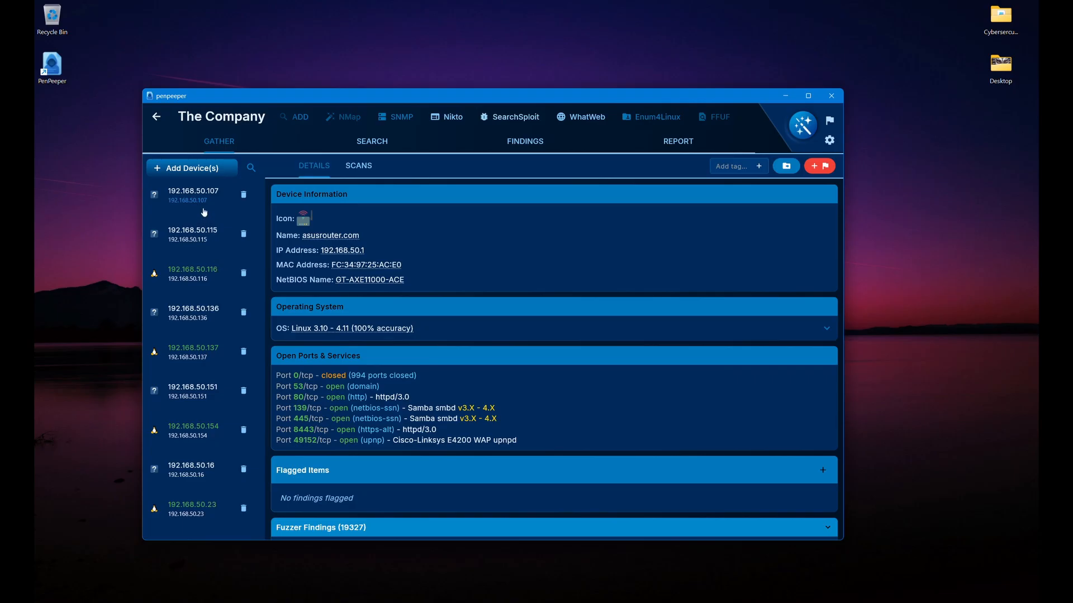
pyautogui.click(210, 278)
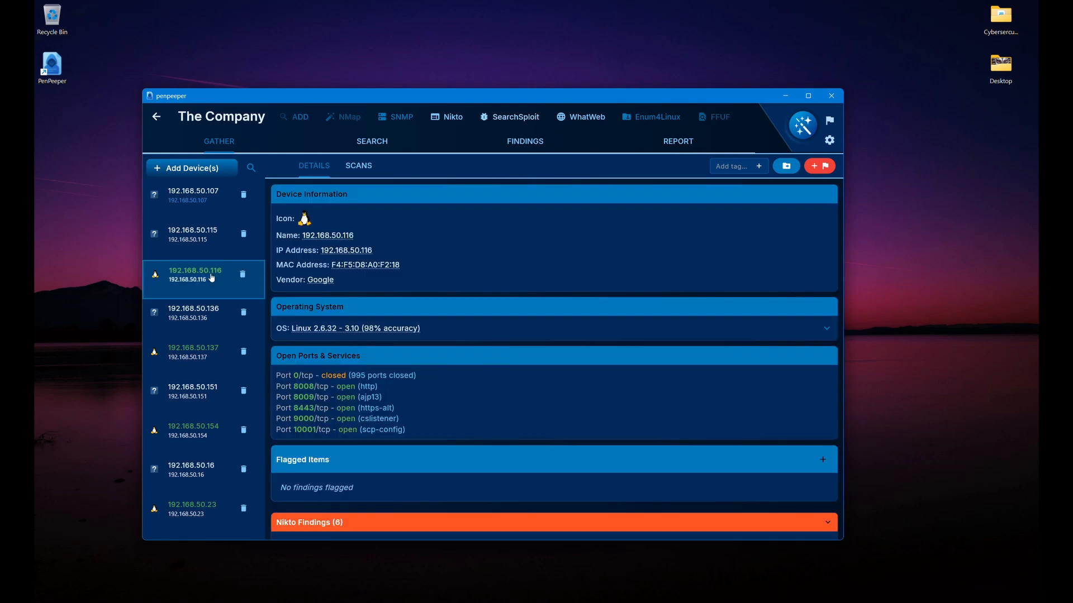
pyautogui.scroll(-3, 426, 333)
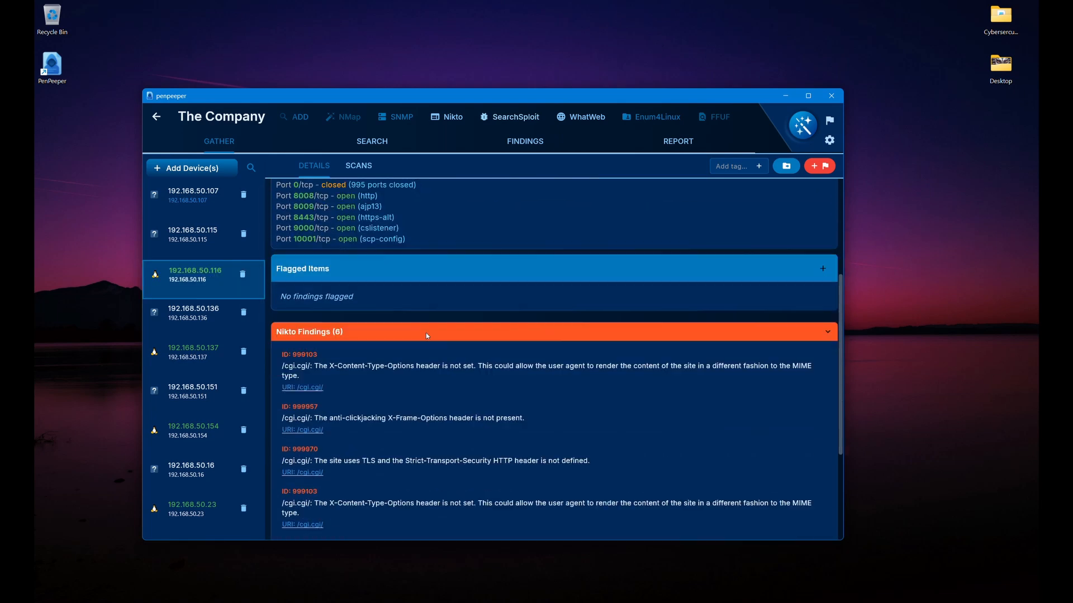
pyautogui.scroll(-3, 425, 332)
pyautogui.scroll(6, 427, 337)
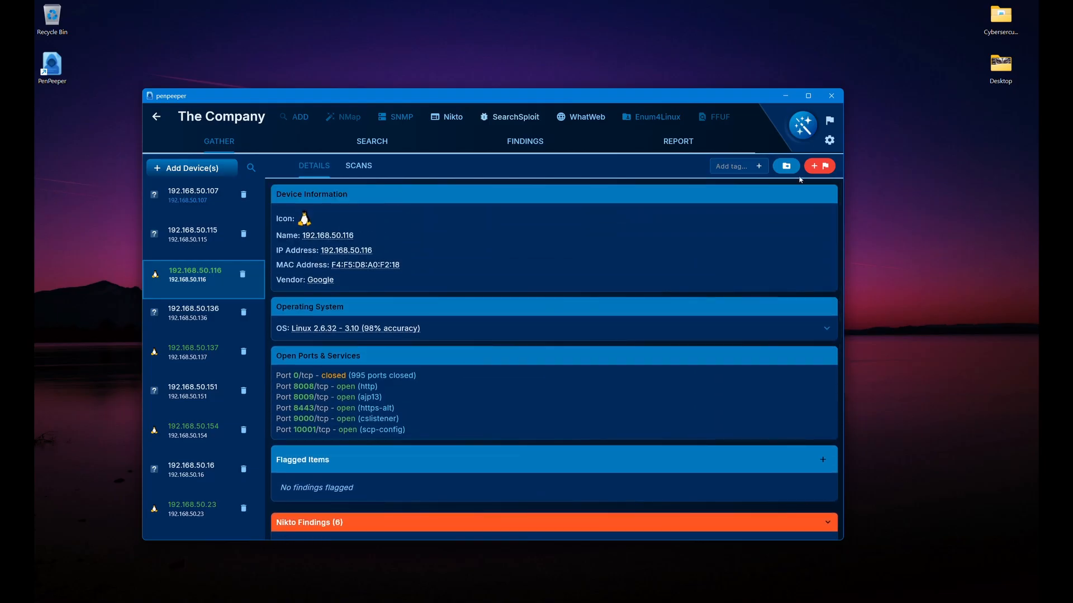
# Step: Start a manual finding for 192.168.50.116 with the description "I found a blah blah blah"
pyautogui.click(822, 460)
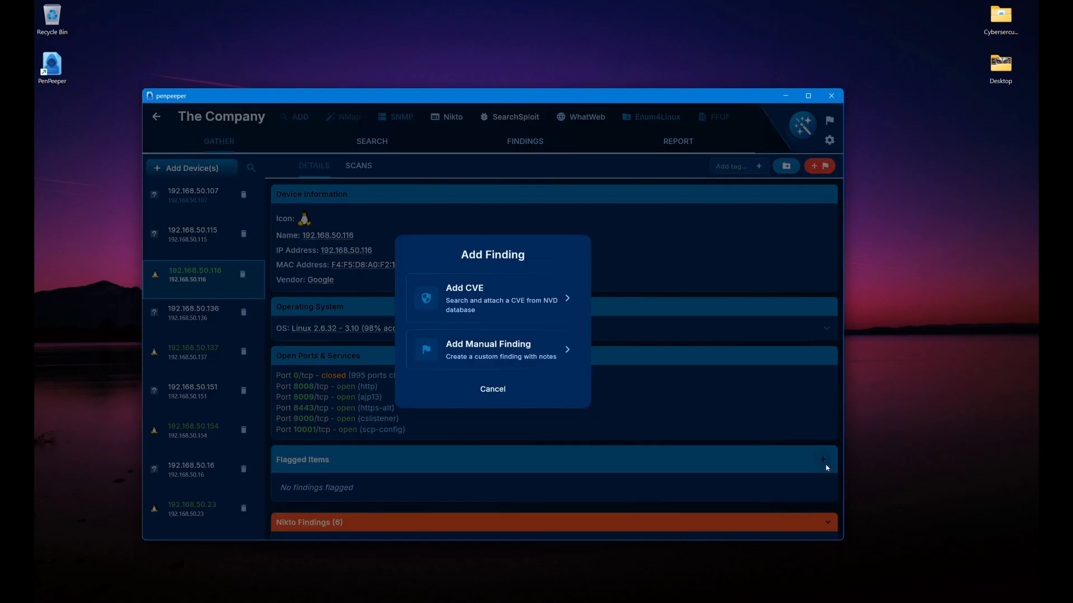
pyautogui.click(451, 363)
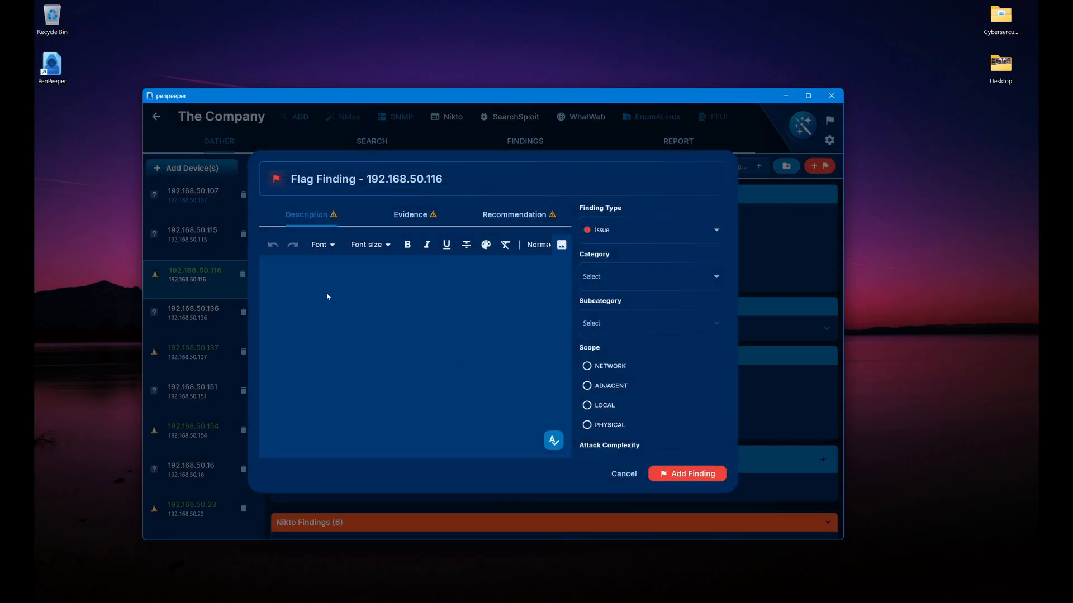
pyautogui.write('I found a blah blah blah')
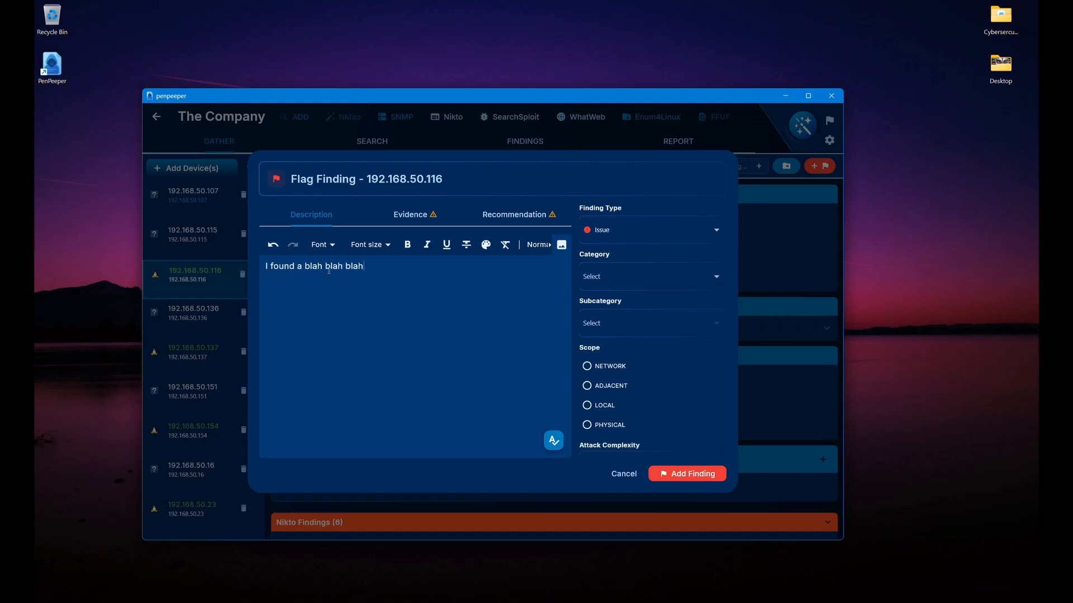
# Step: Classify the finding as type Issue, category Denial of Service and subcategory Amplification Attack
pyautogui.click(637, 235)
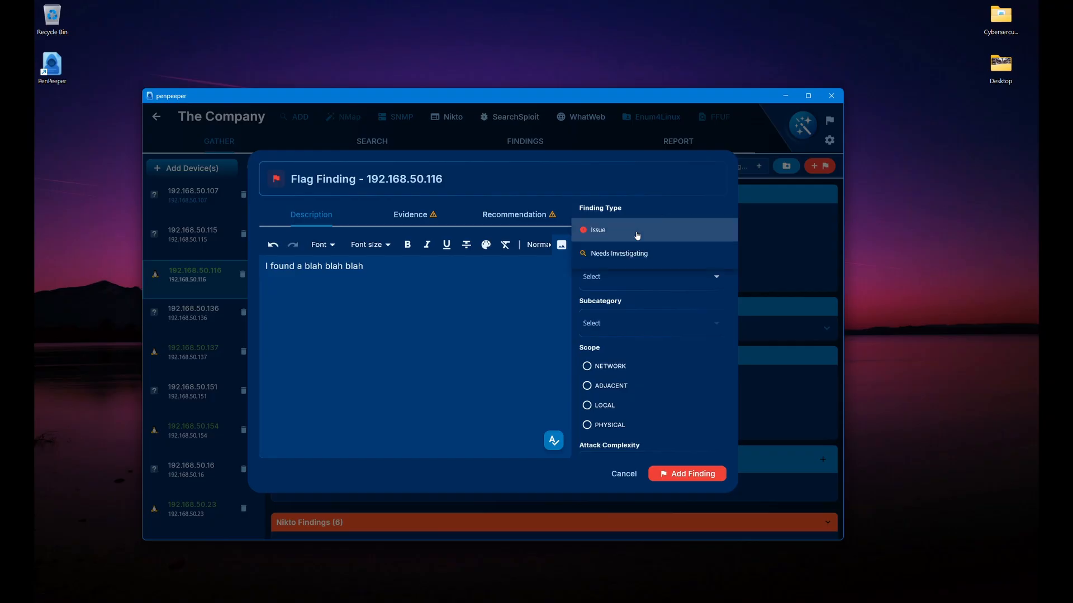
pyautogui.click(636, 236)
pyautogui.click(636, 276)
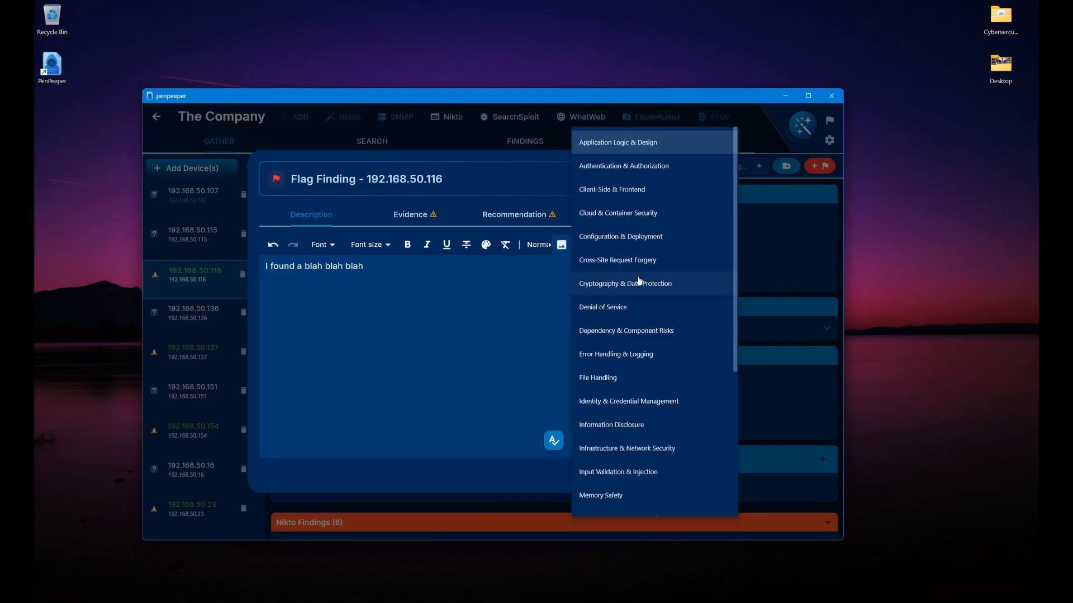
pyautogui.click(637, 307)
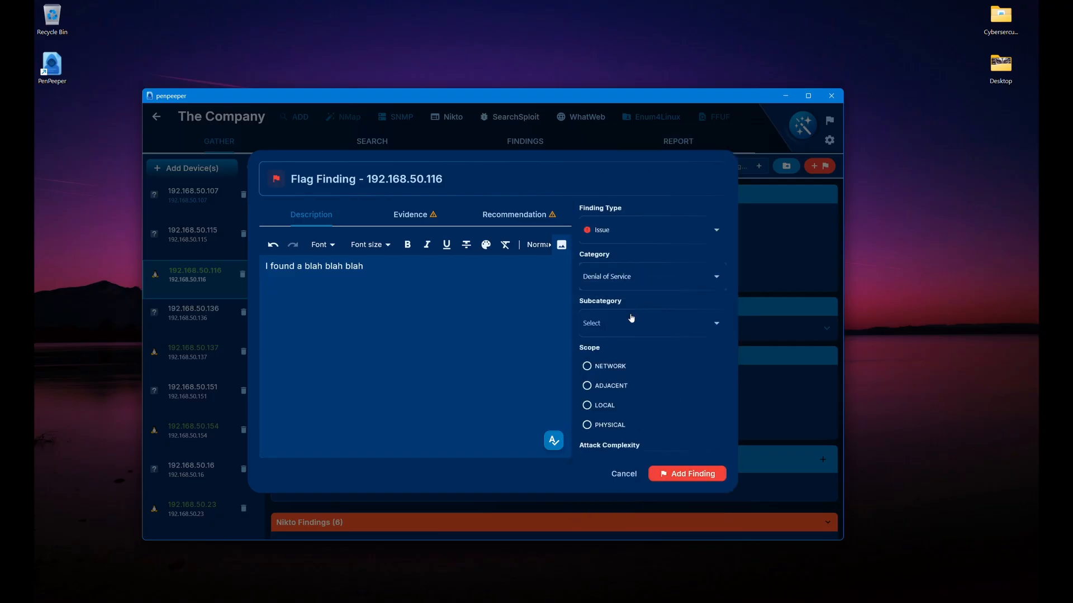
pyautogui.click(632, 320)
pyautogui.click(630, 390)
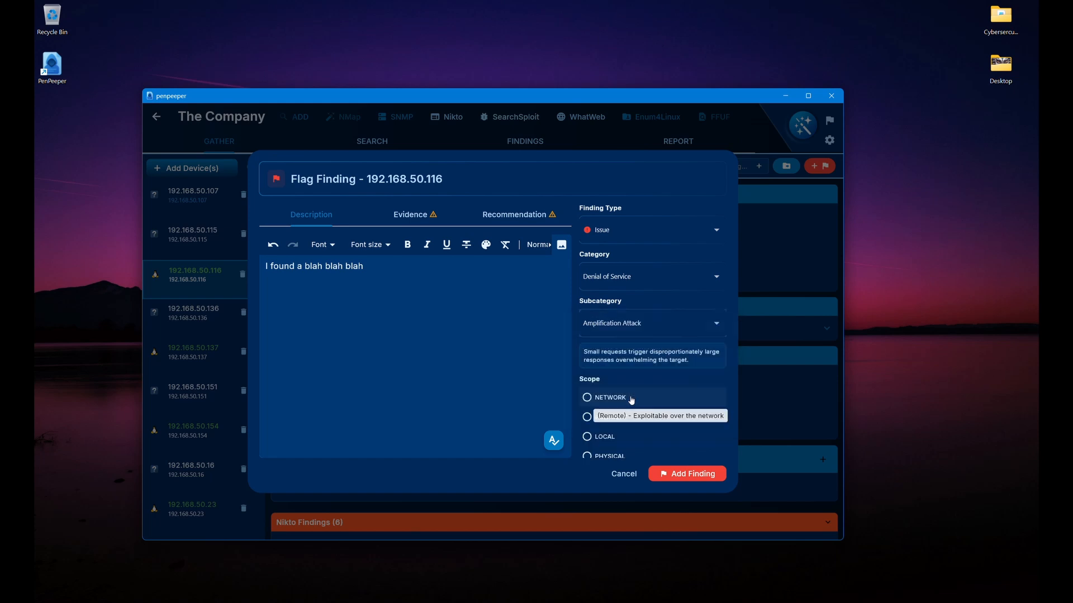
# Step: Set the finding's scope to Adjacent, with attack complexity and privileges required both Low
pyautogui.scroll(-3, 632, 390)
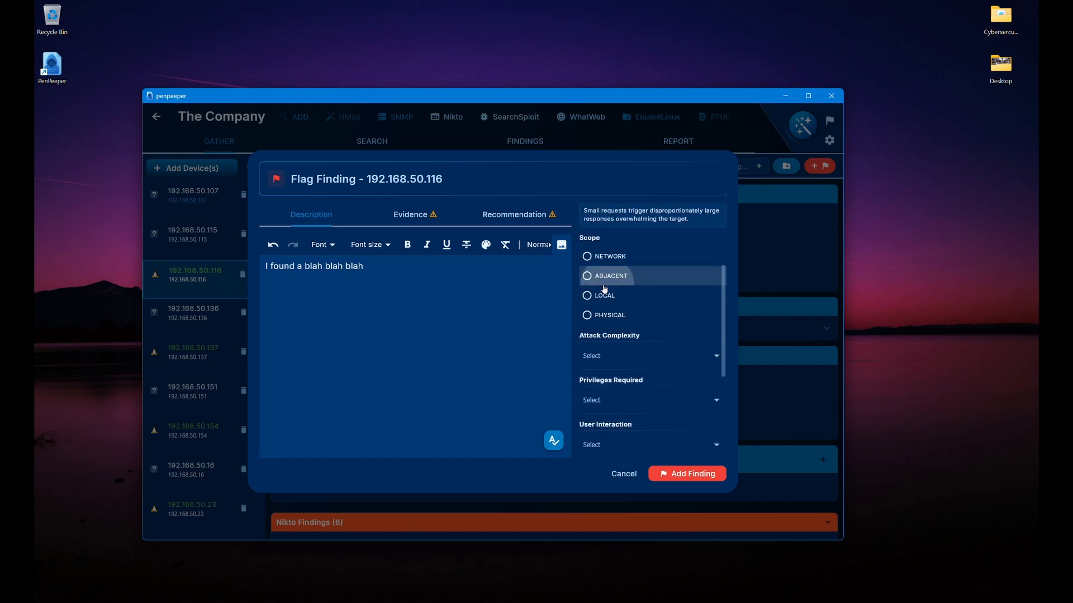
pyautogui.click(604, 285)
pyautogui.scroll(-2, 634, 364)
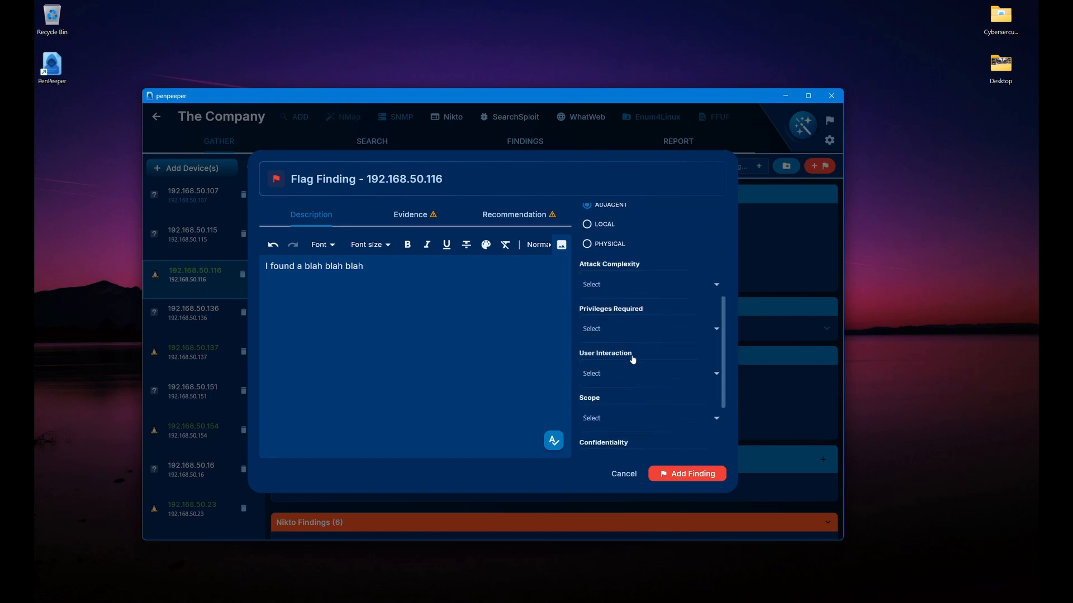
pyautogui.click(607, 286)
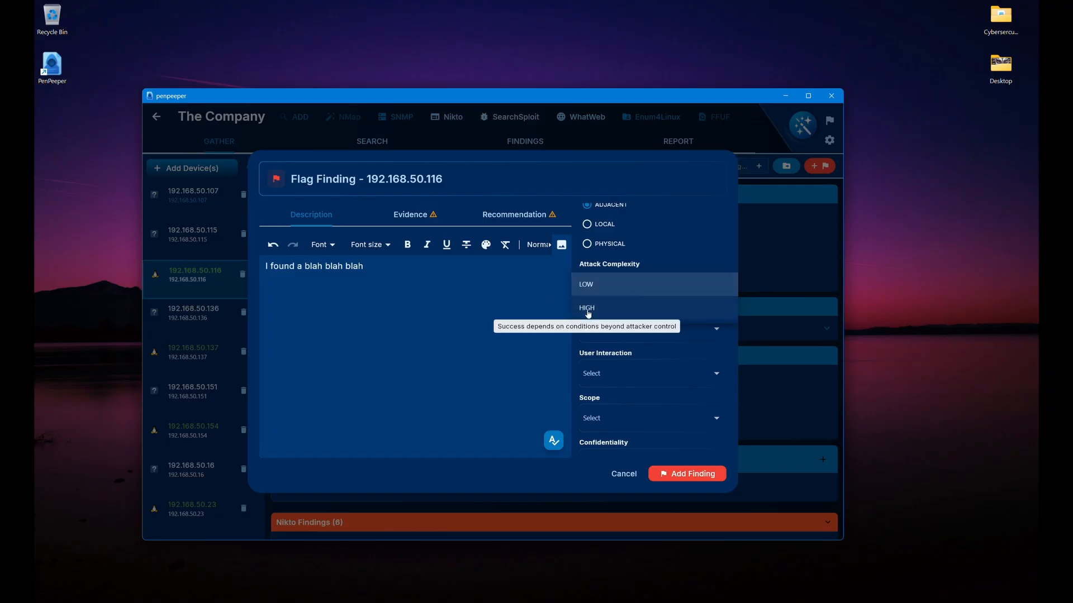
pyautogui.click(586, 285)
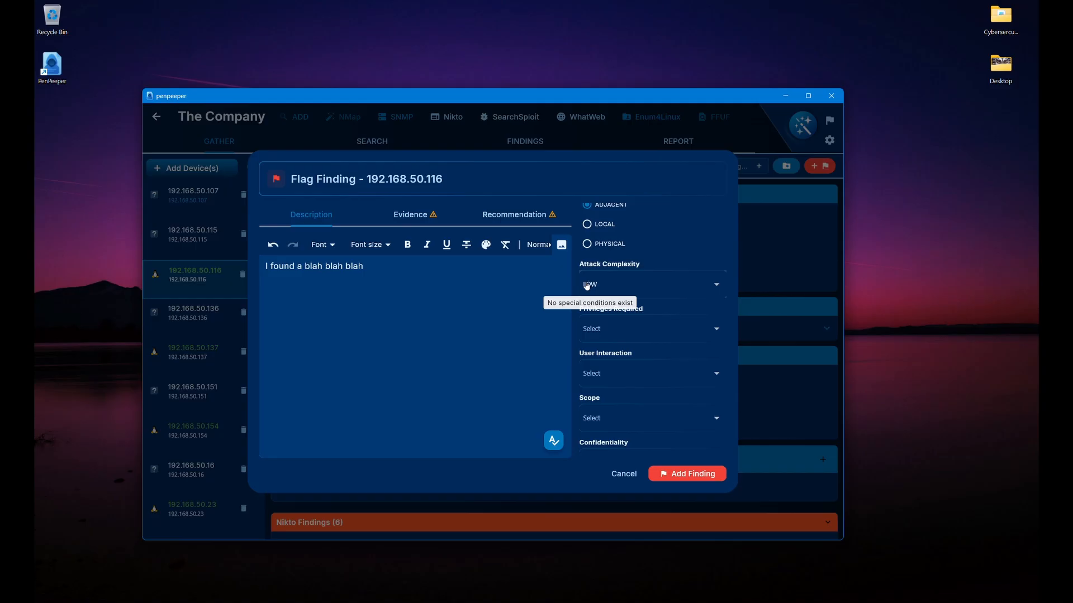
pyautogui.click(614, 333)
pyautogui.click(609, 355)
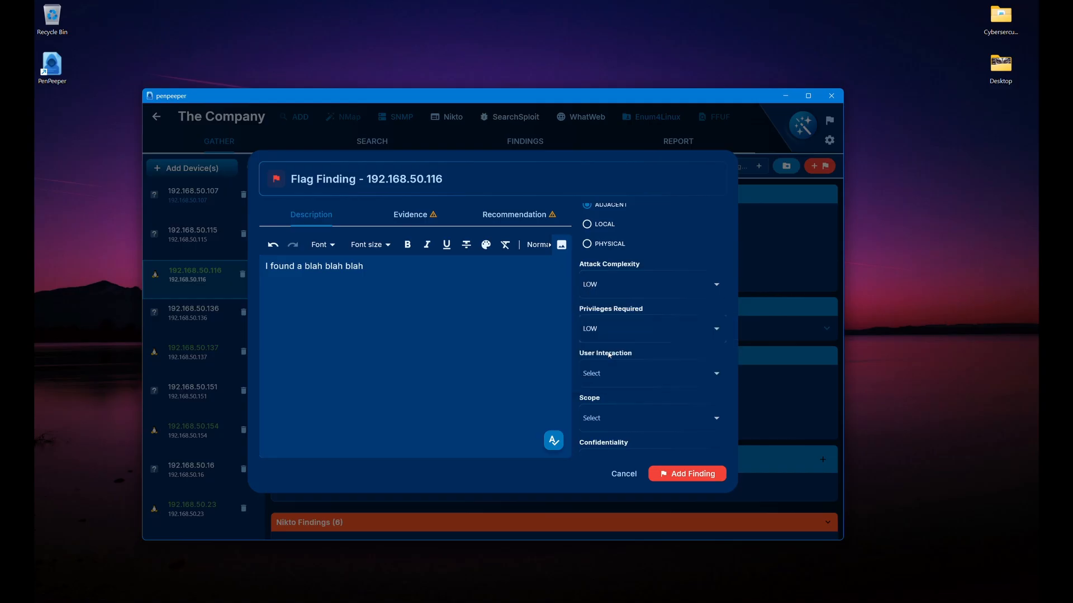
# Step: Set the finding's user interaction to None and its scope rating to Unchanged
pyautogui.scroll(-1, 609, 354)
pyautogui.click(598, 315)
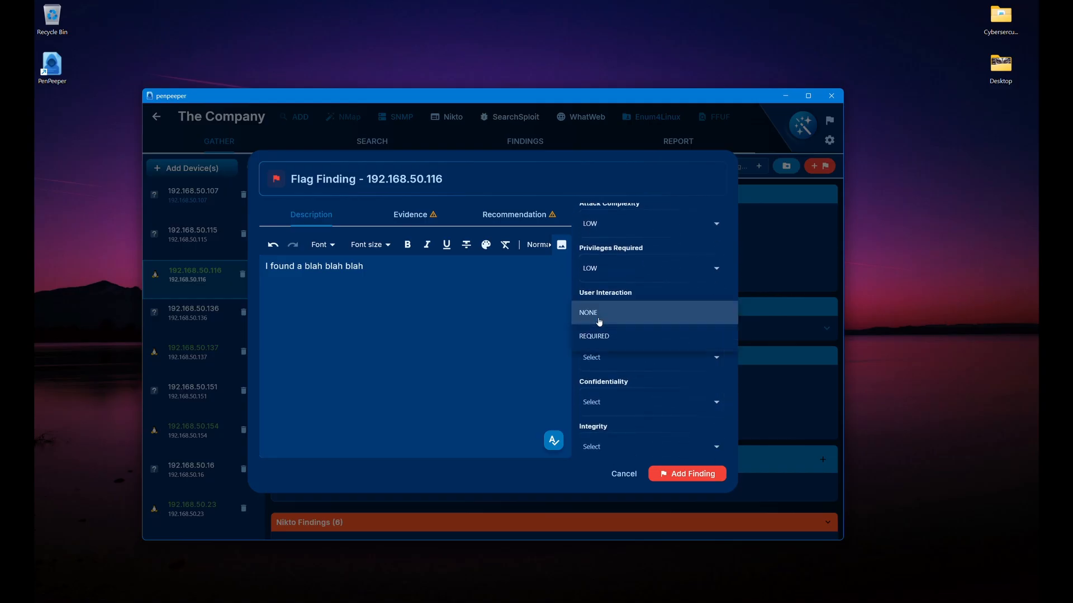
pyautogui.click(598, 320)
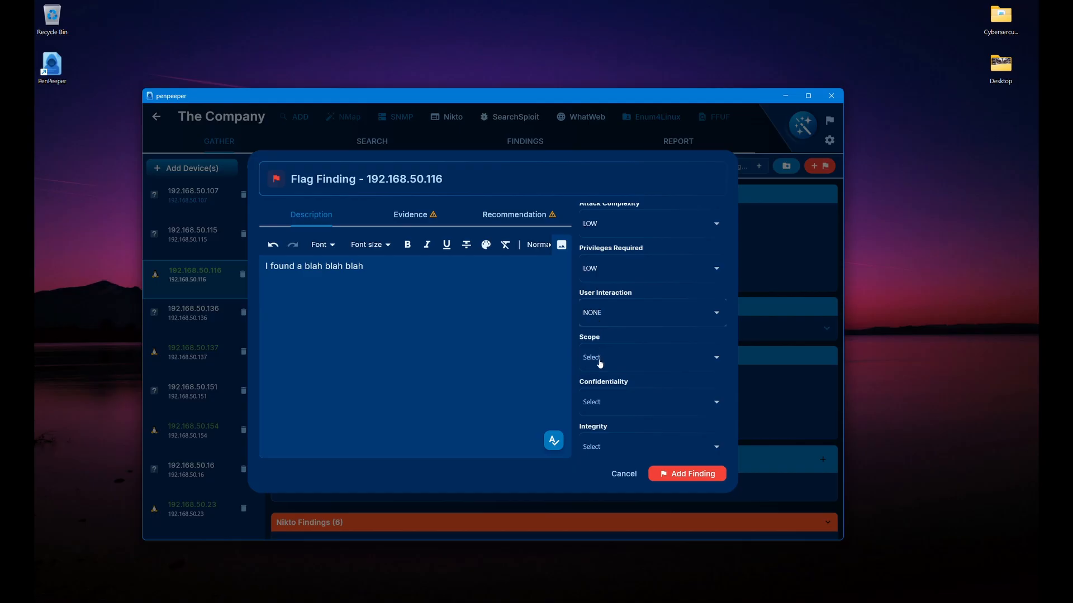
pyautogui.click(599, 361)
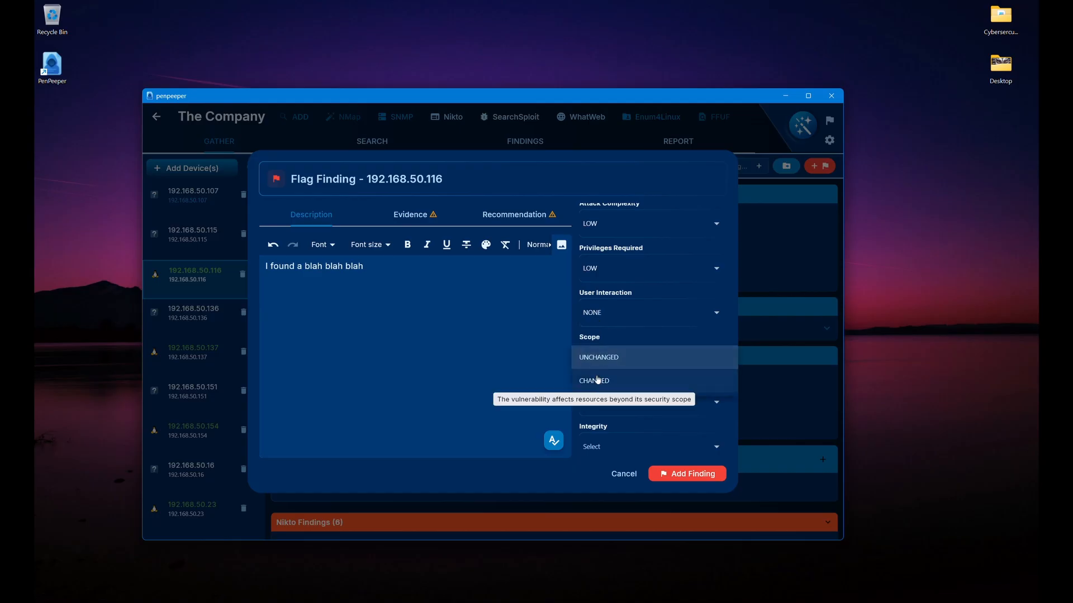
pyautogui.click(594, 361)
# Step: Rate the finding's confidentiality impact Low and integrity impact High, and choose an availability impact
pyautogui.scroll(-1, 595, 360)
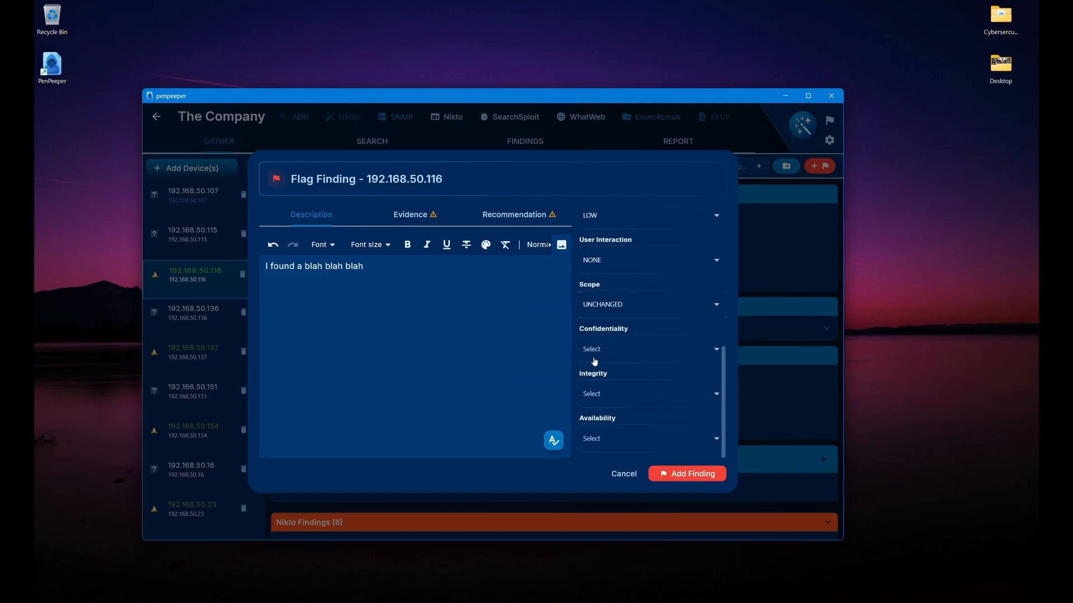
pyautogui.click(600, 350)
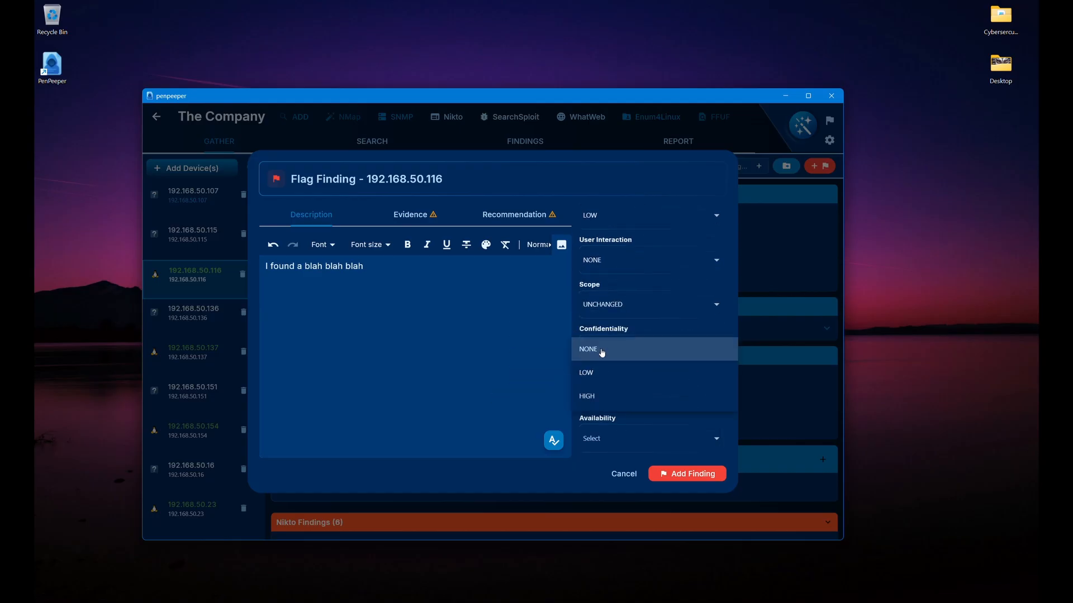
pyautogui.click(587, 380)
pyautogui.click(609, 396)
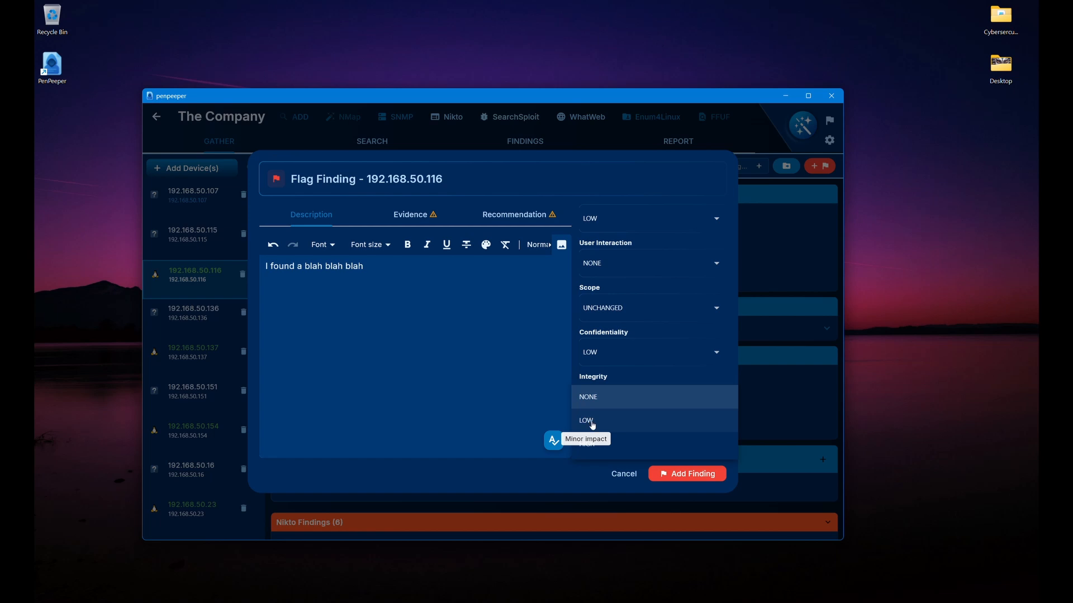
pyautogui.click(603, 443)
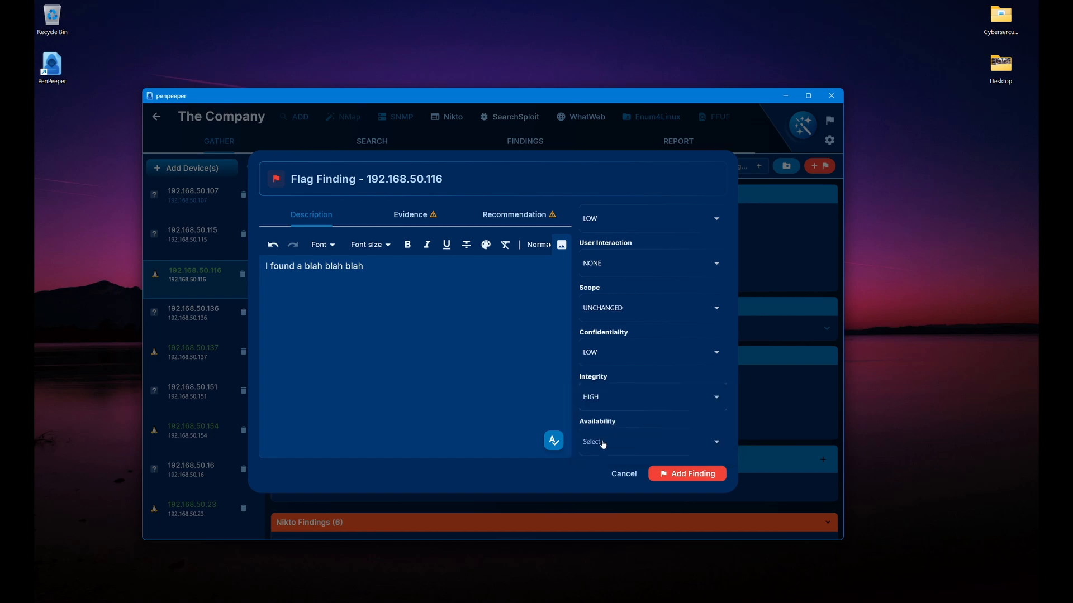
pyautogui.click(601, 444)
pyautogui.click(596, 469)
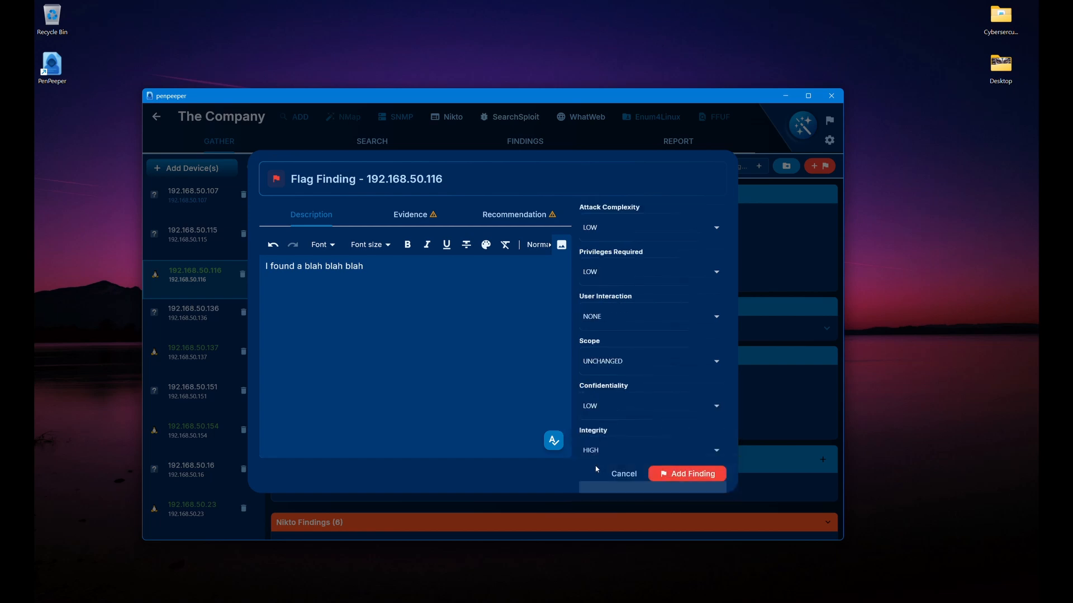
# Step: Check the finding's calculated severity score and add the finding to device 192.168.50.116
pyautogui.scroll(10, 607, 411)
pyautogui.scroll(-3, 606, 409)
pyautogui.scroll(-1, 605, 408)
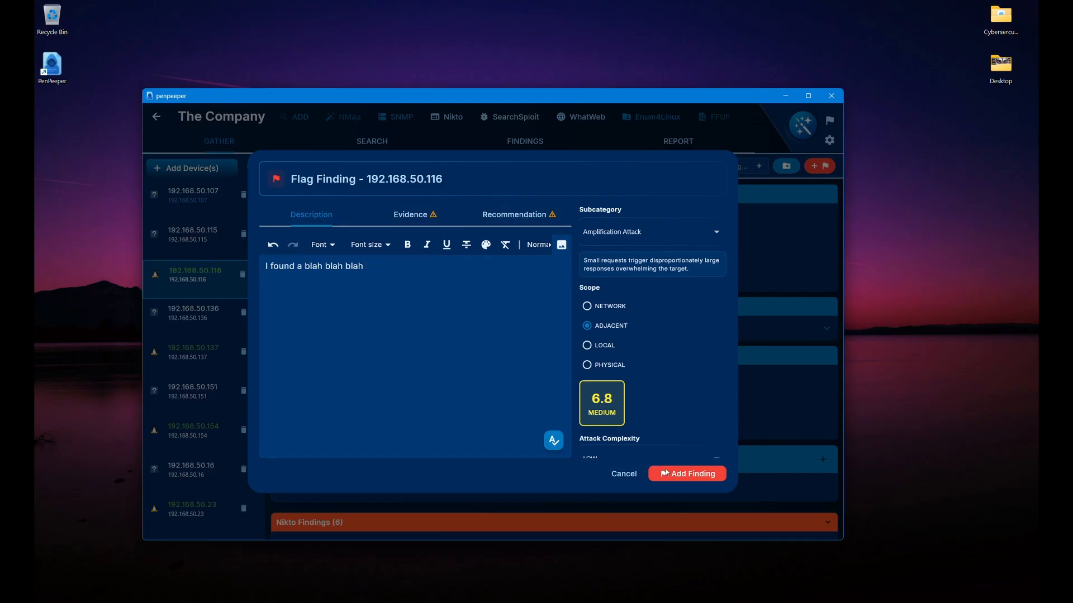
pyautogui.click(681, 473)
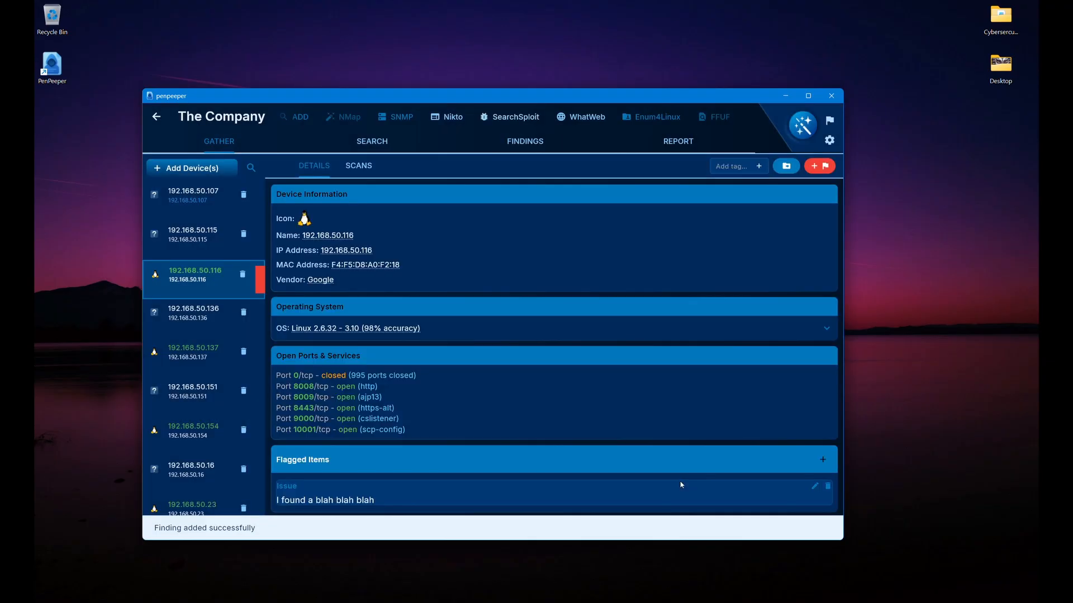
pyautogui.scroll(-2, 681, 485)
pyautogui.scroll(1, 681, 485)
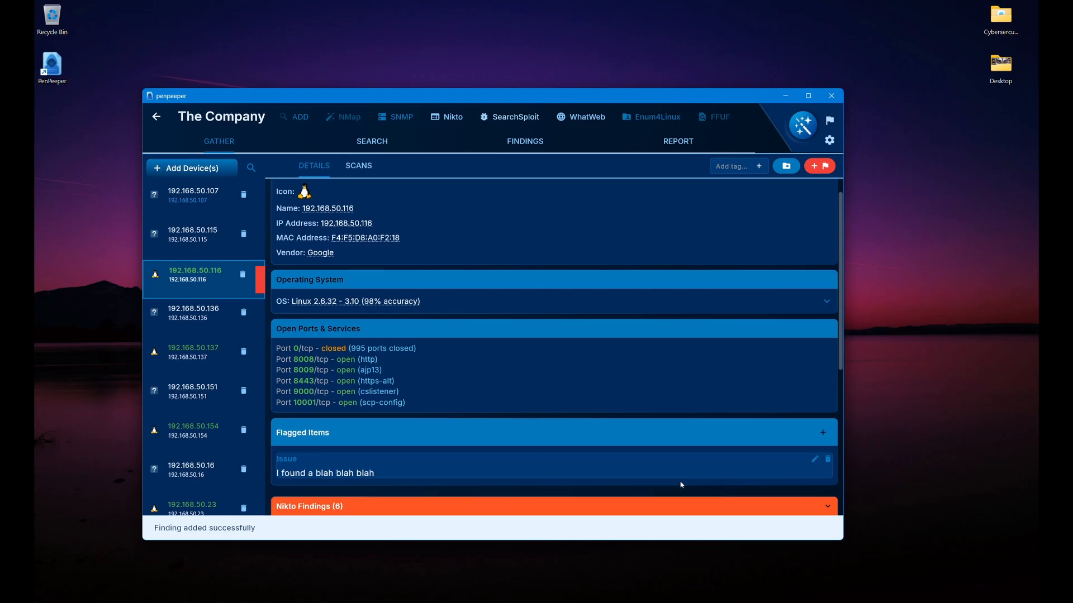
# Step: Open the project's findings and review the incomplete entries with their missing-information labels
pyautogui.click(525, 141)
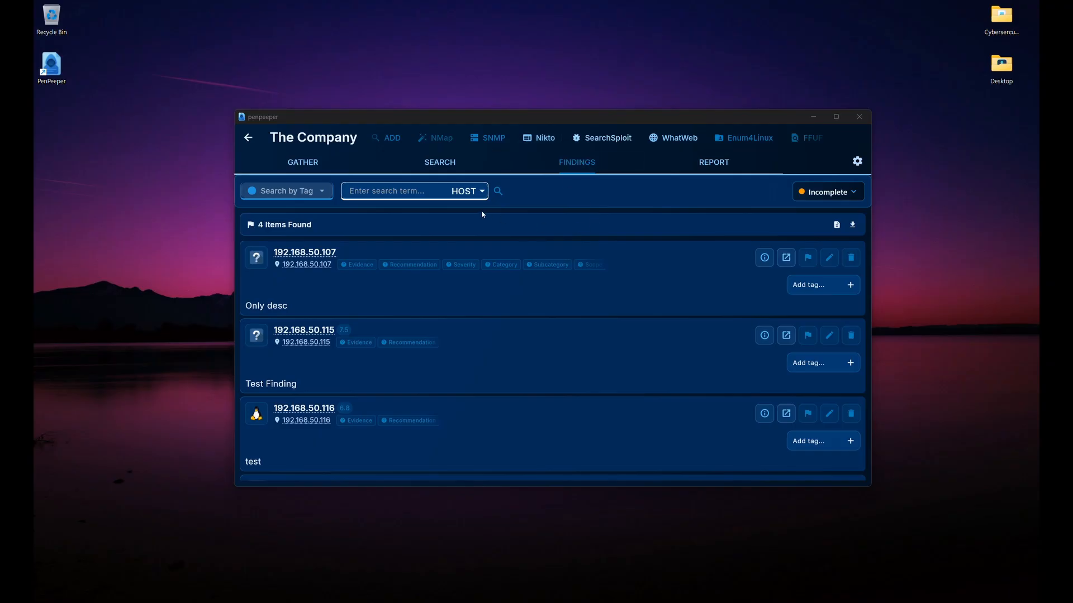
pyautogui.scroll(-2, 625, 319)
pyautogui.scroll(2, 626, 319)
pyautogui.scroll(-3, 562, 370)
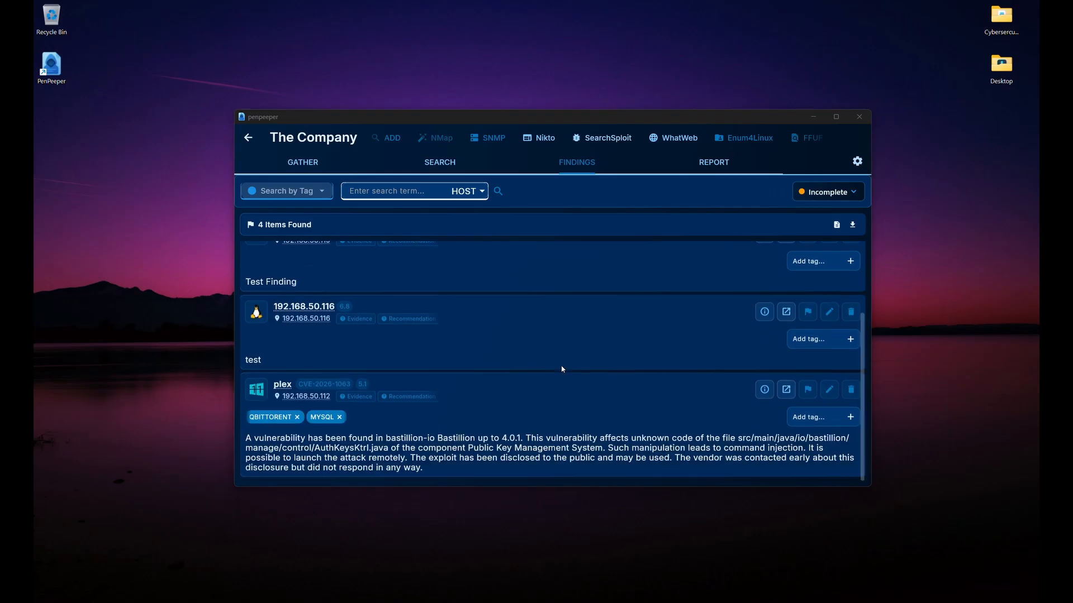
pyautogui.scroll(3, 562, 369)
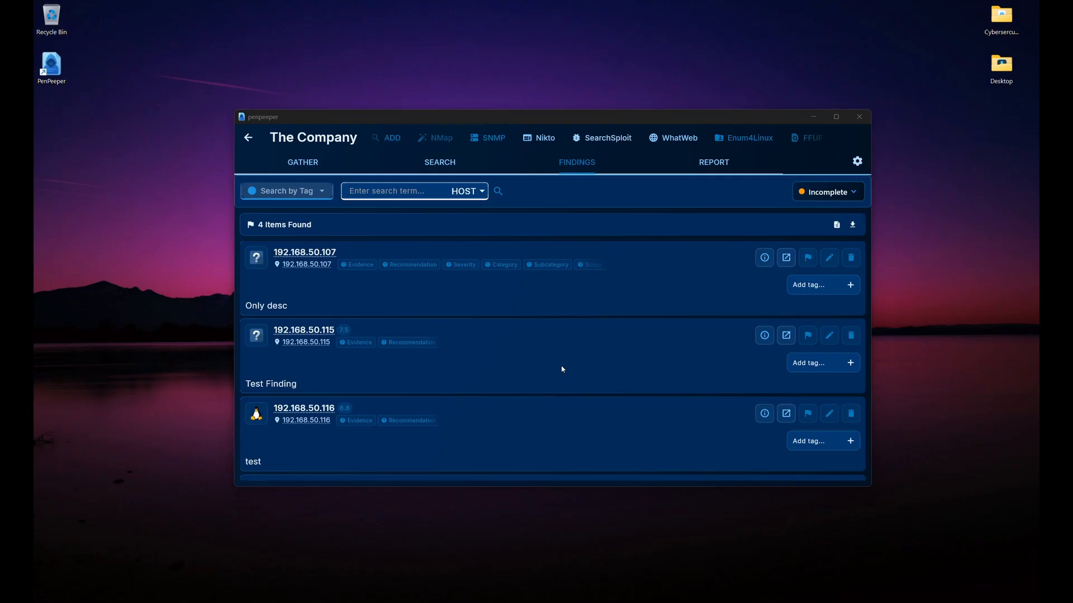
pyautogui.scroll(-1, 562, 369)
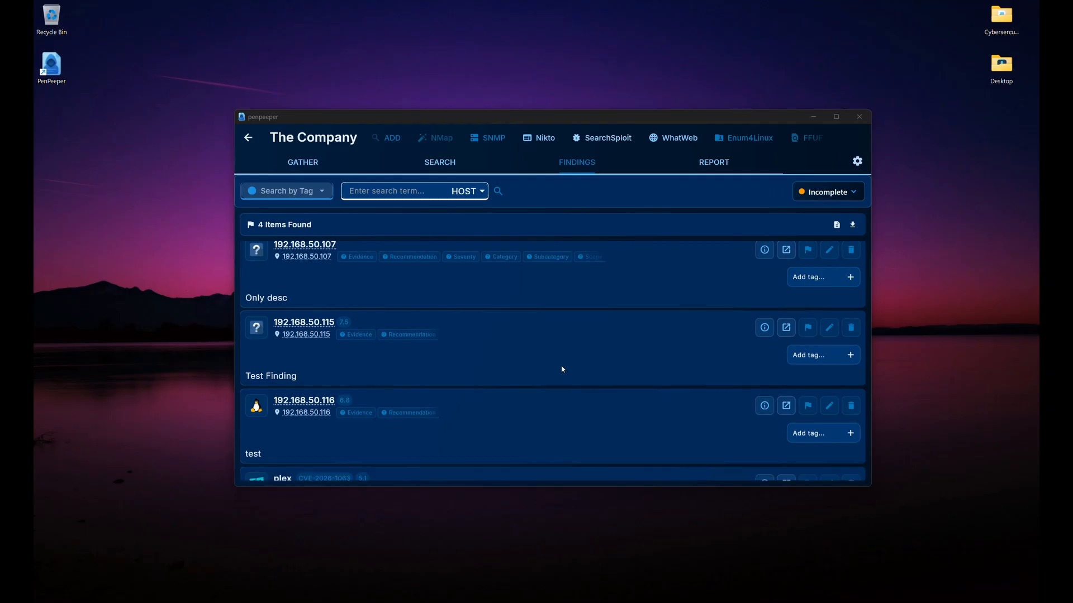
pyautogui.scroll(-3, 562, 369)
pyautogui.scroll(4, 562, 368)
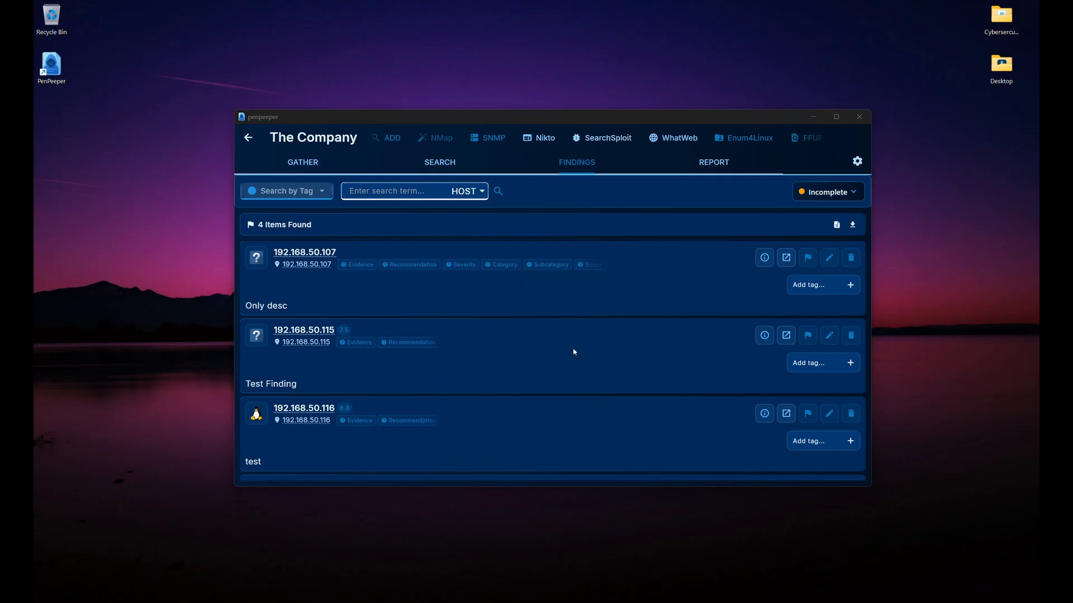
# Step: Open the 192.168.50.115 finding for editing, inspect its evidence section, and close it without saving
pyautogui.click(828, 336)
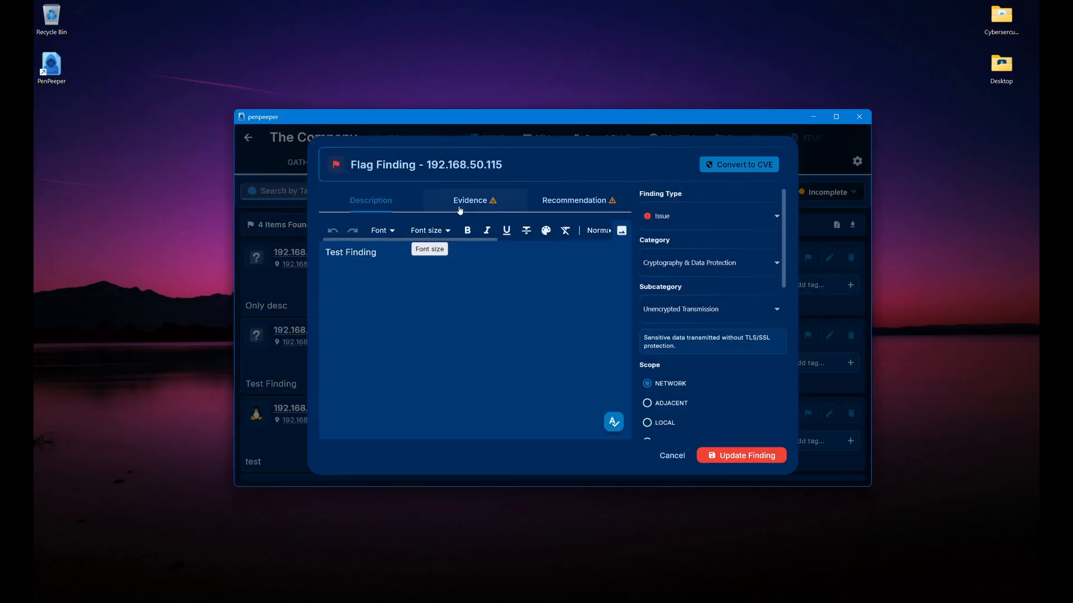
pyautogui.click(562, 209)
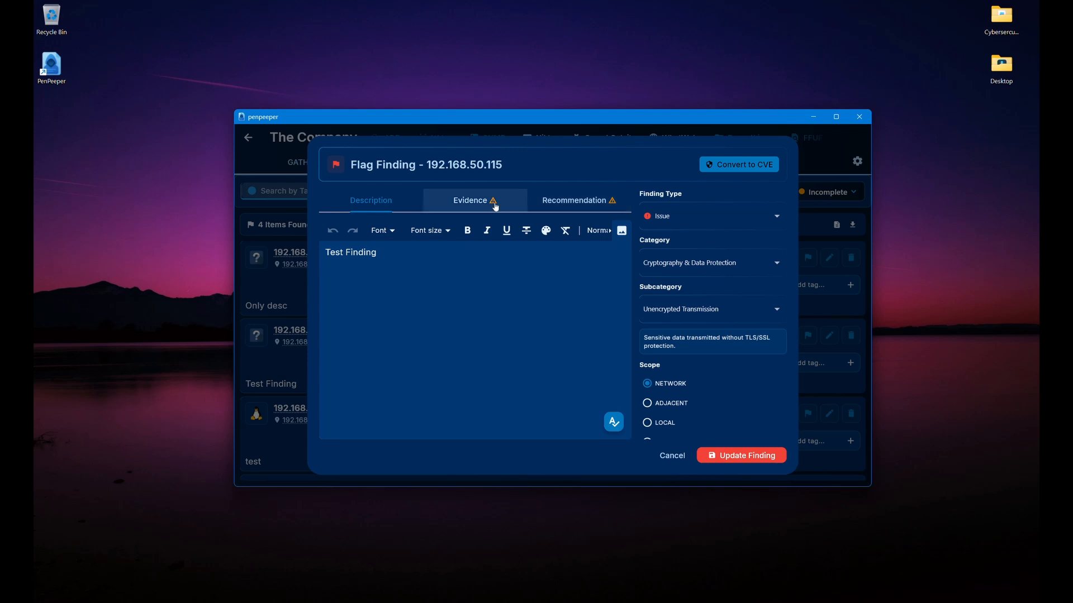
pyautogui.click(487, 204)
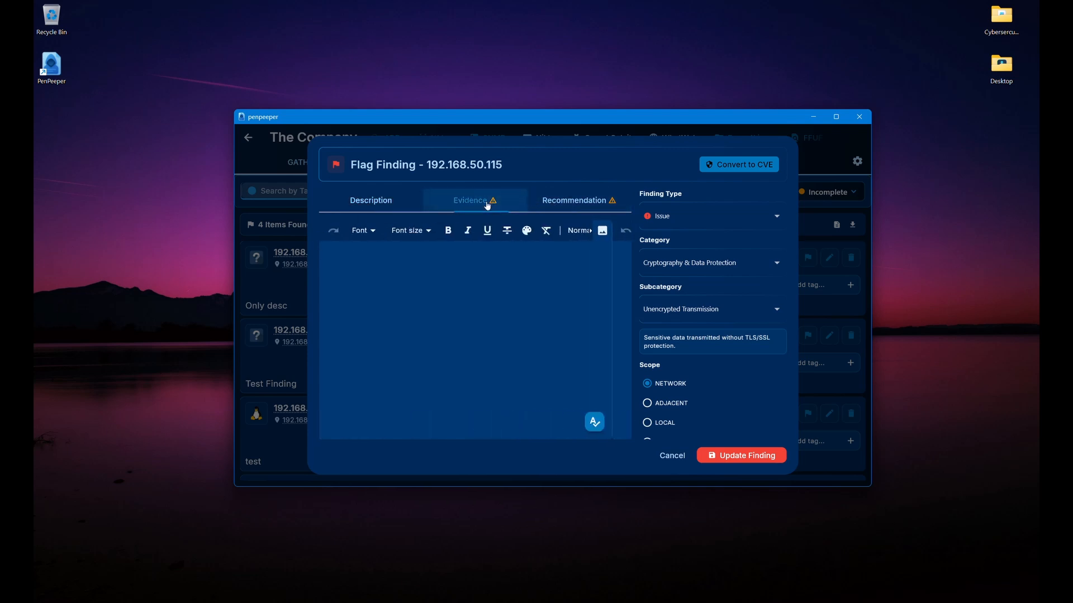
pyautogui.click(666, 457)
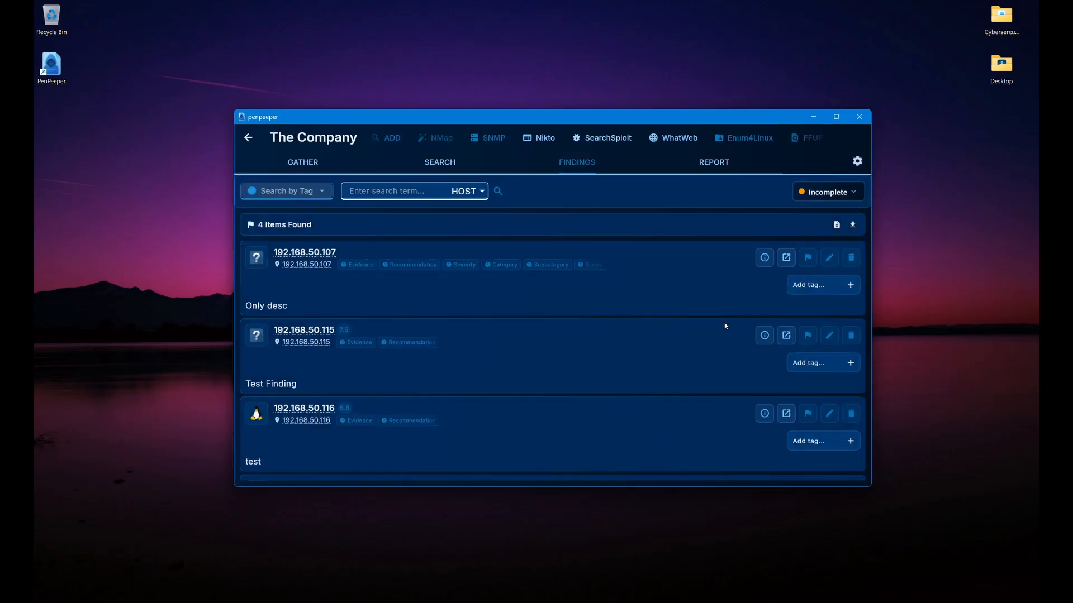
# Step: Edit the 192.168.50.107 finding, inserting the lizard picture as evidence and entering the recommendation "Fix it"
pyautogui.click(832, 264)
pyautogui.click(455, 206)
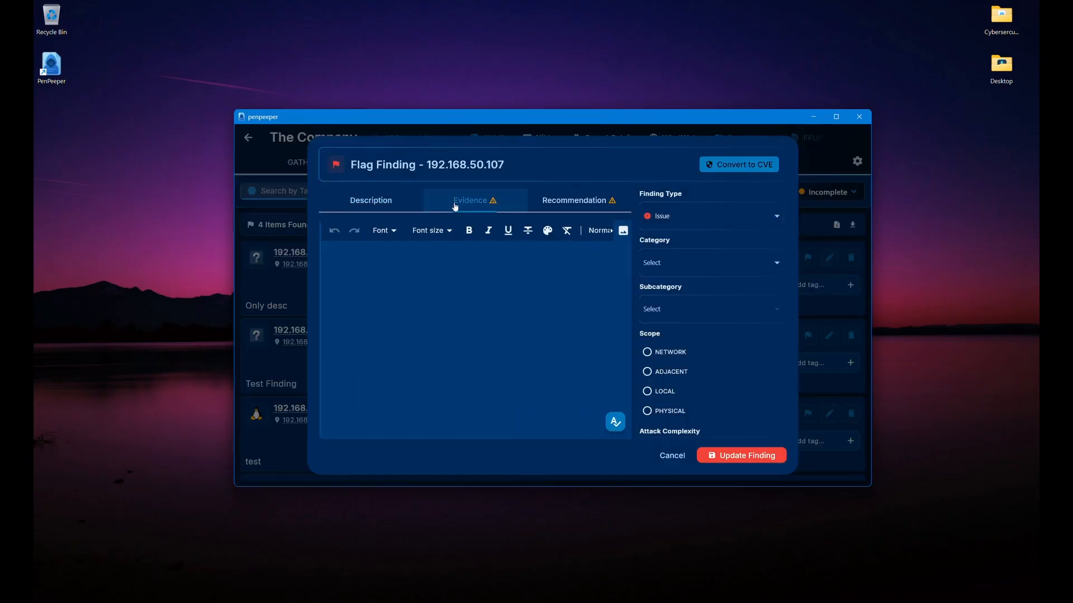
pyautogui.click(621, 230)
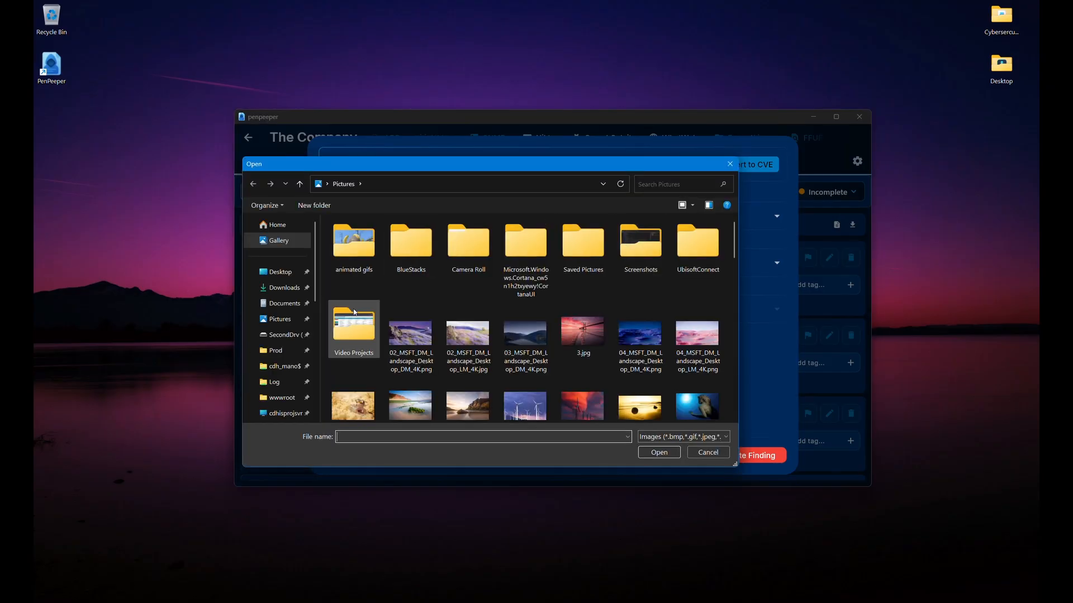
pyautogui.doubleClick(363, 400)
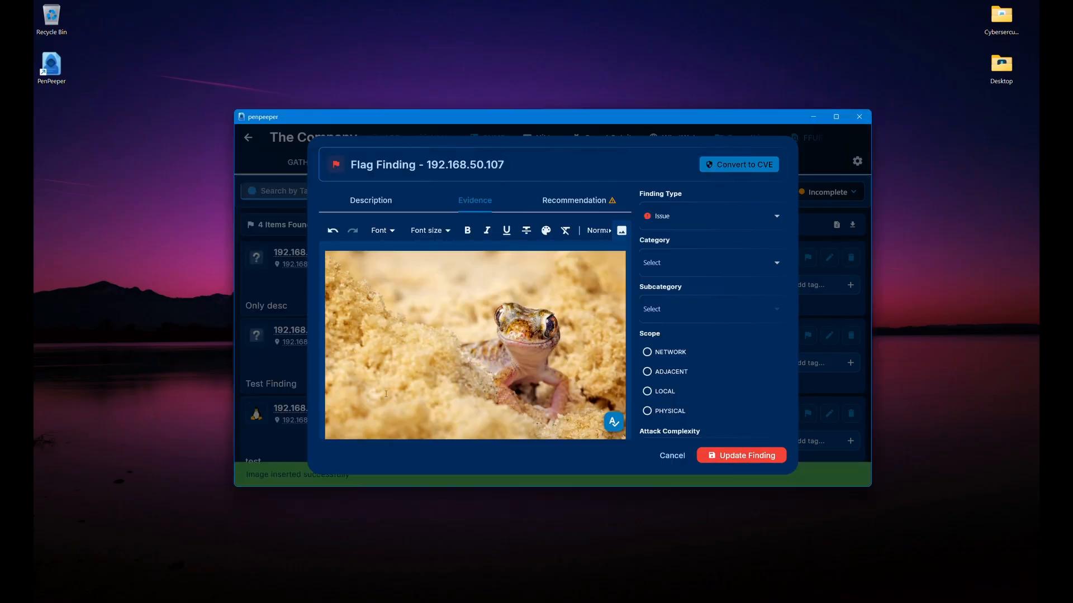
pyautogui.click(576, 200)
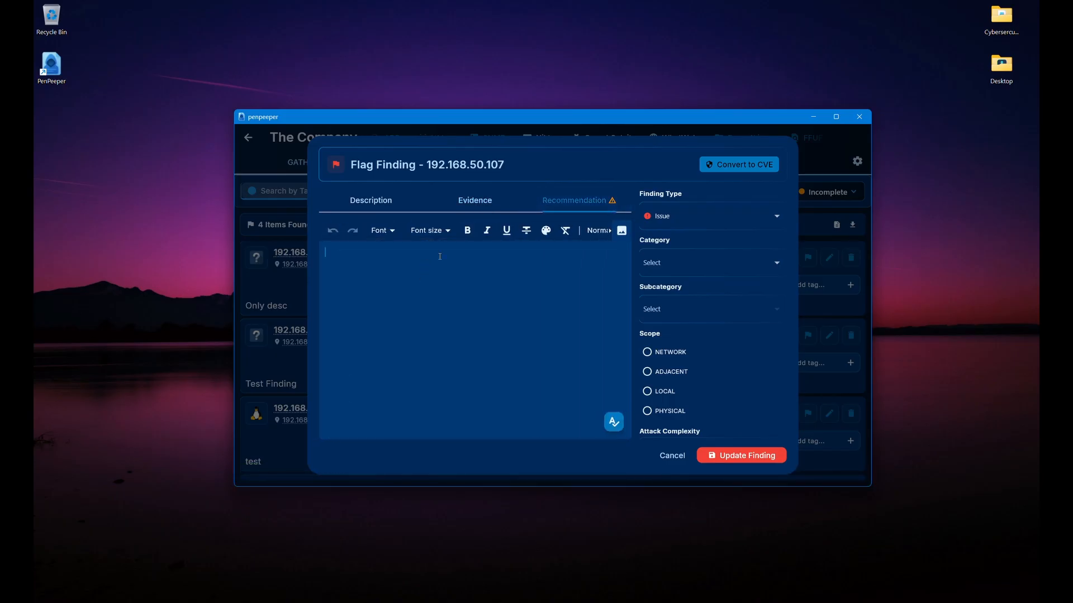
pyautogui.write('Fix it')
# Step: Classify the 192.168.50.107 finding under category File Handling and subcategory Local File Inclusion (LFI)
pyautogui.click(680, 270)
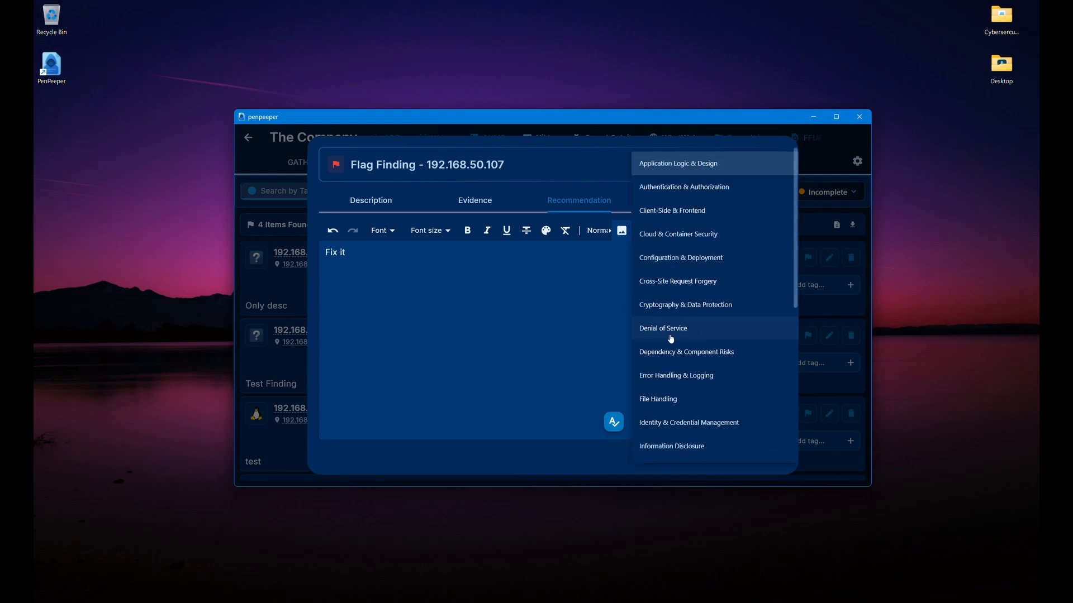
pyautogui.click(672, 400)
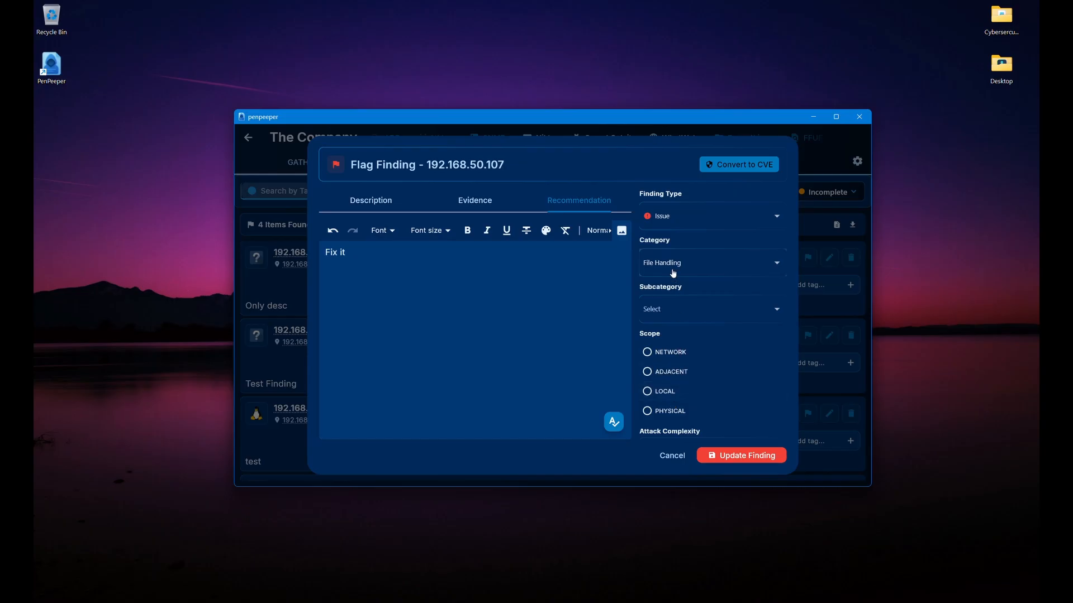
pyautogui.click(674, 319)
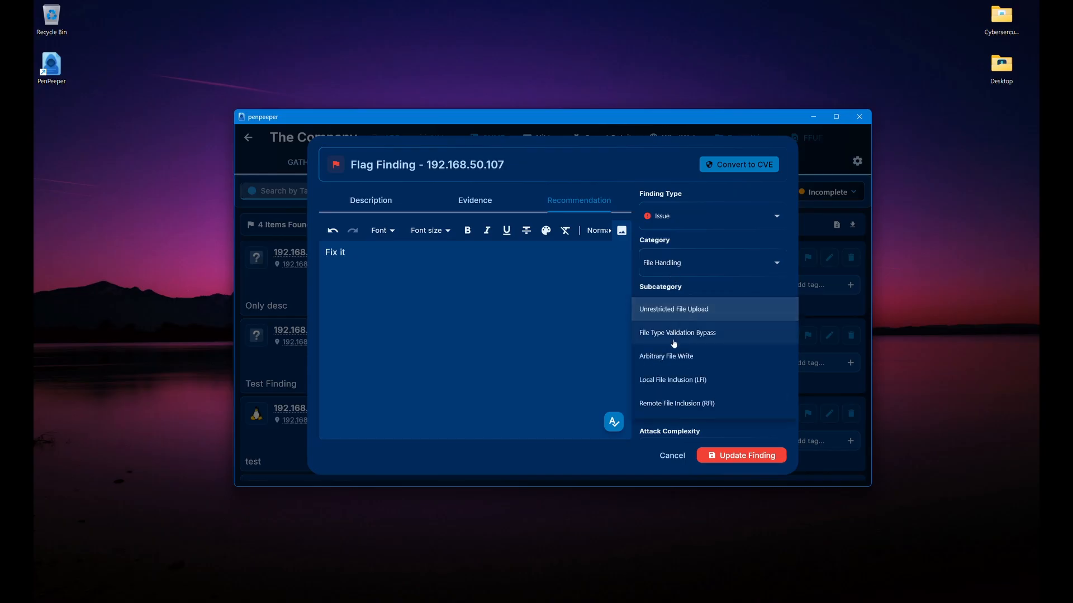
pyautogui.click(678, 379)
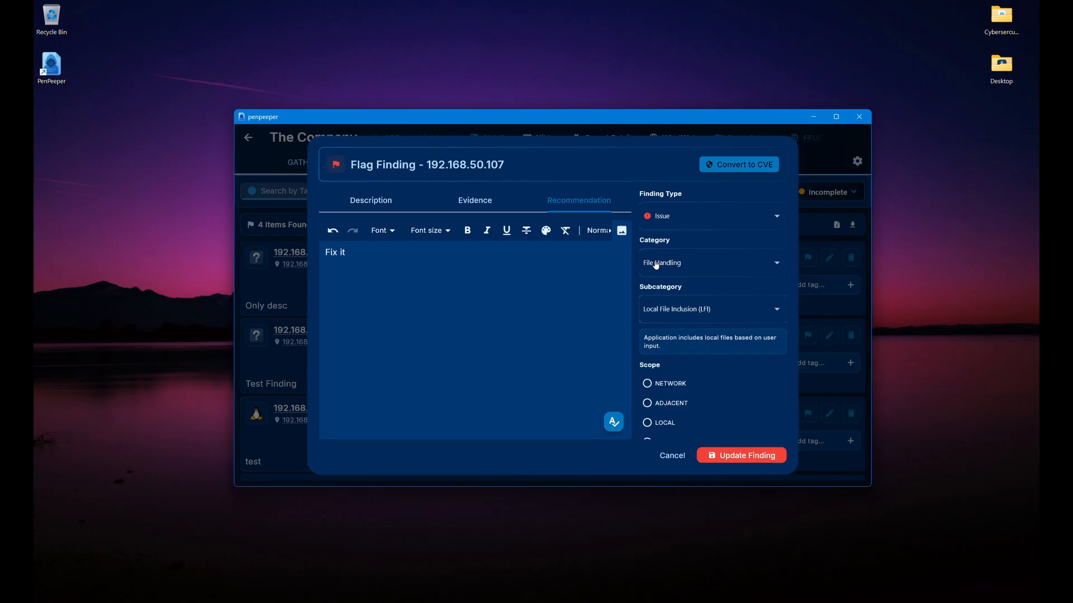
# Step: Set the 192.168.50.107 finding's scope to Adjacent, with attack complexity and privileges required both Low
pyautogui.scroll(-1, 681, 301)
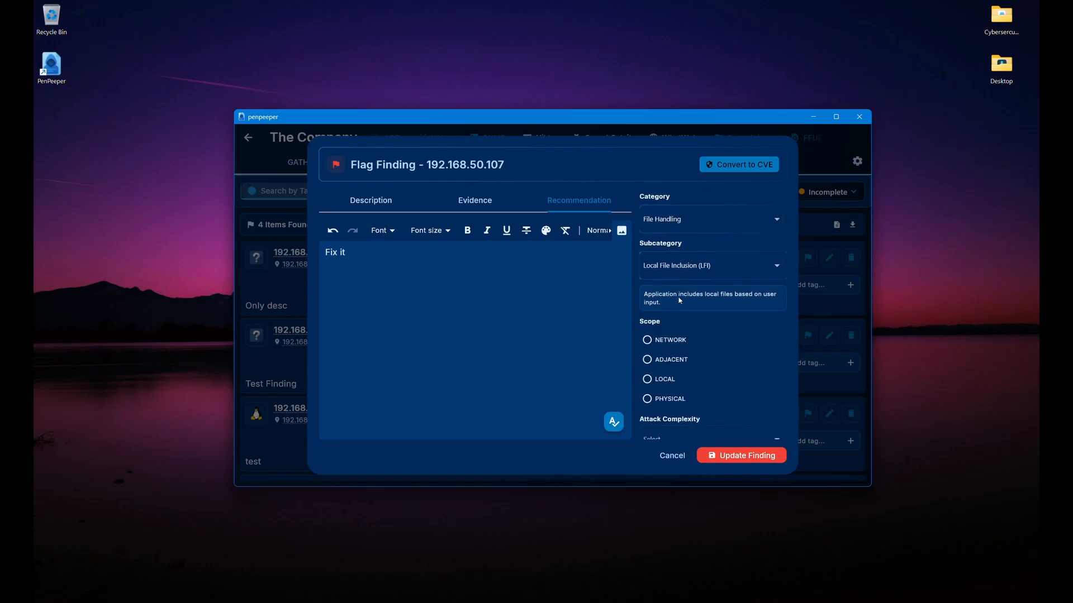
pyautogui.scroll(-1, 679, 300)
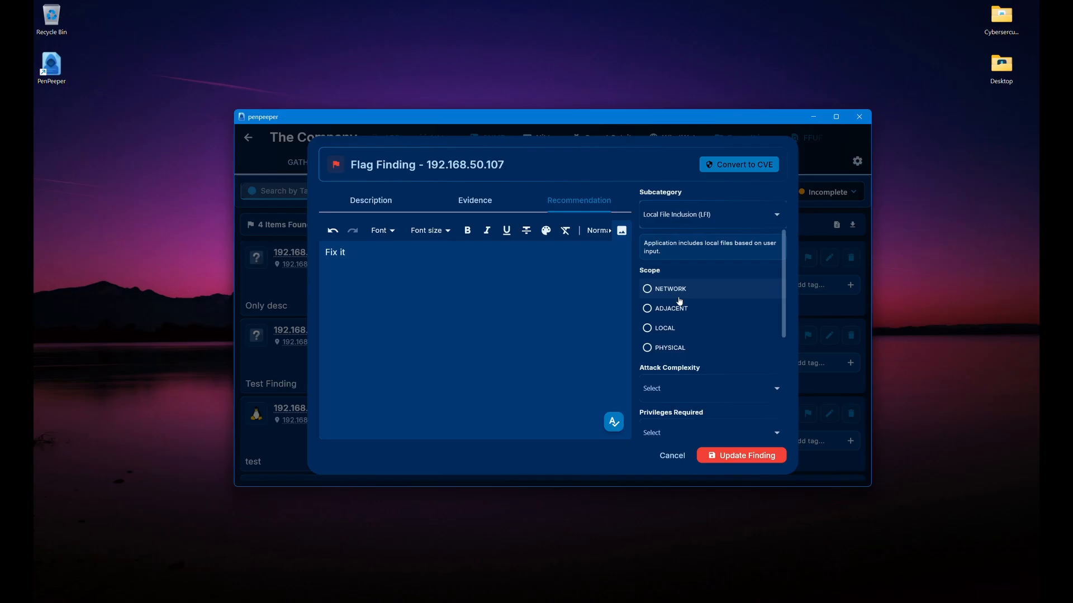
pyautogui.moveTo(666, 309)
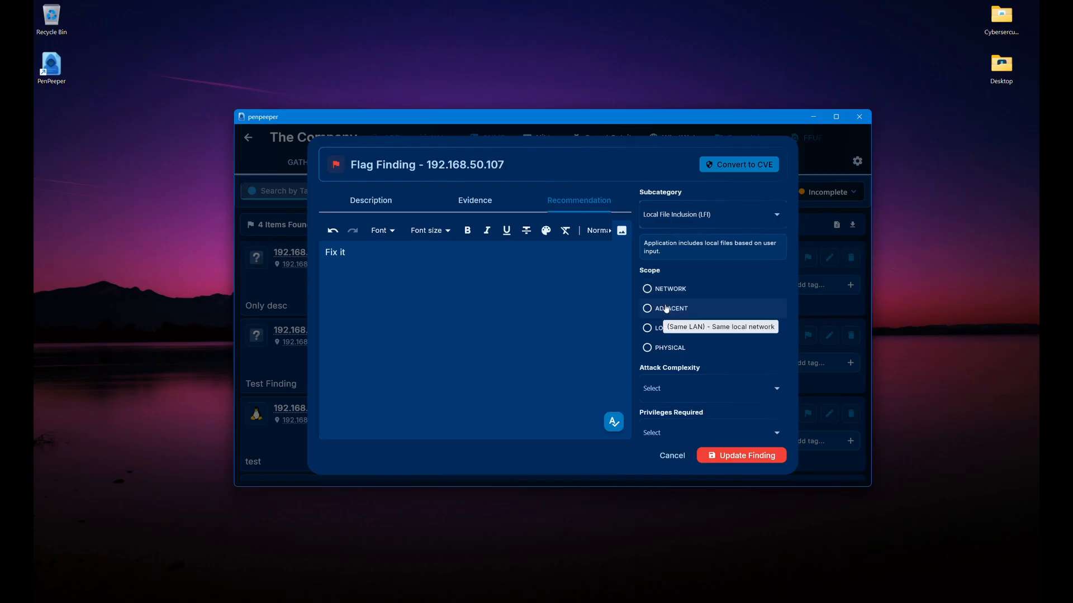
pyautogui.click(671, 311)
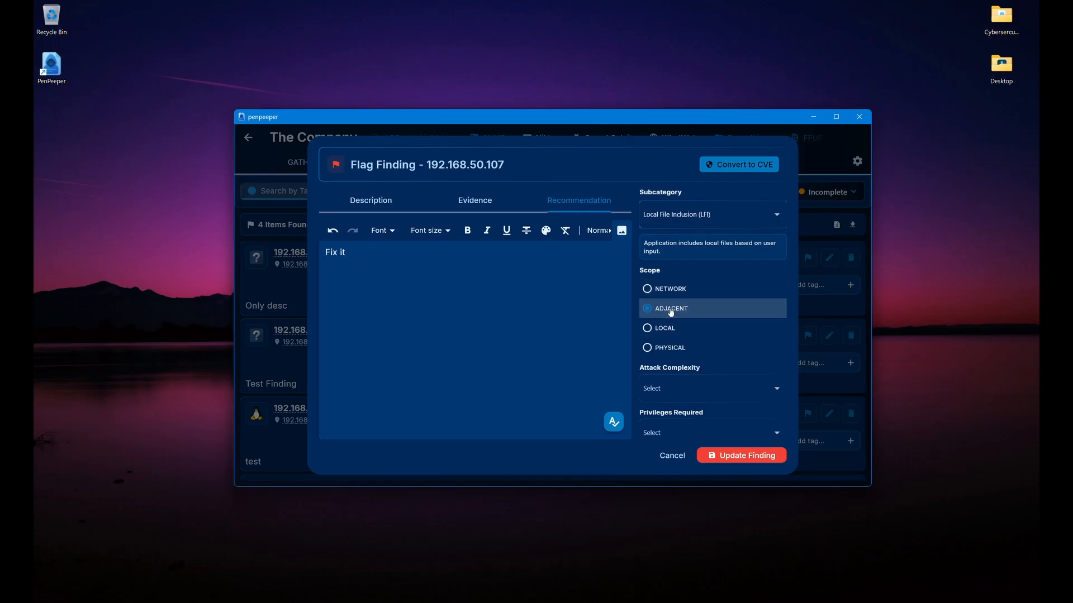
pyautogui.scroll(-2, 673, 377)
pyautogui.click(670, 305)
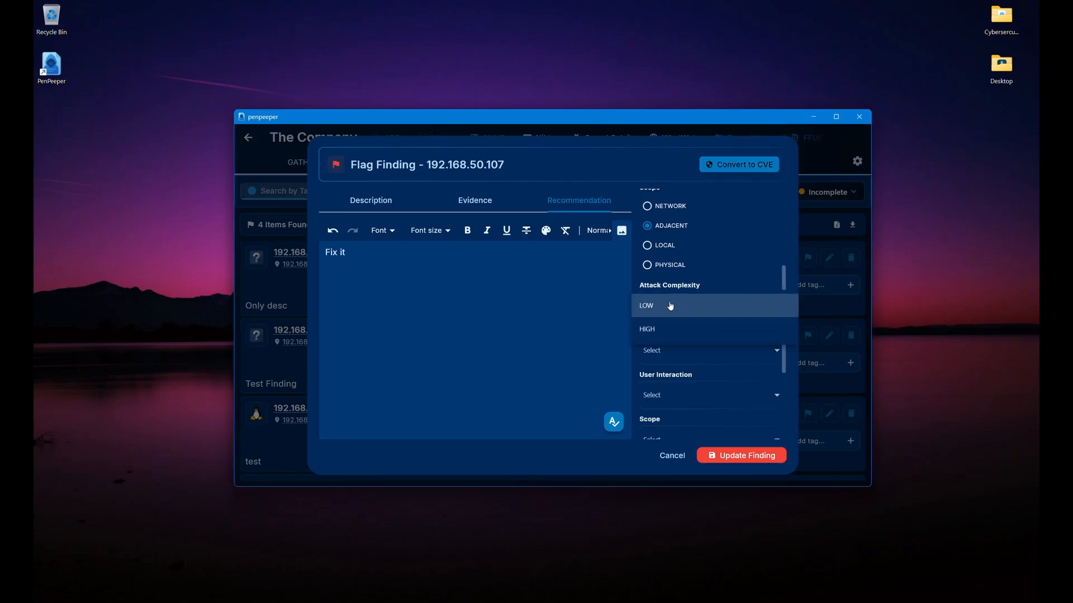
pyautogui.click(648, 309)
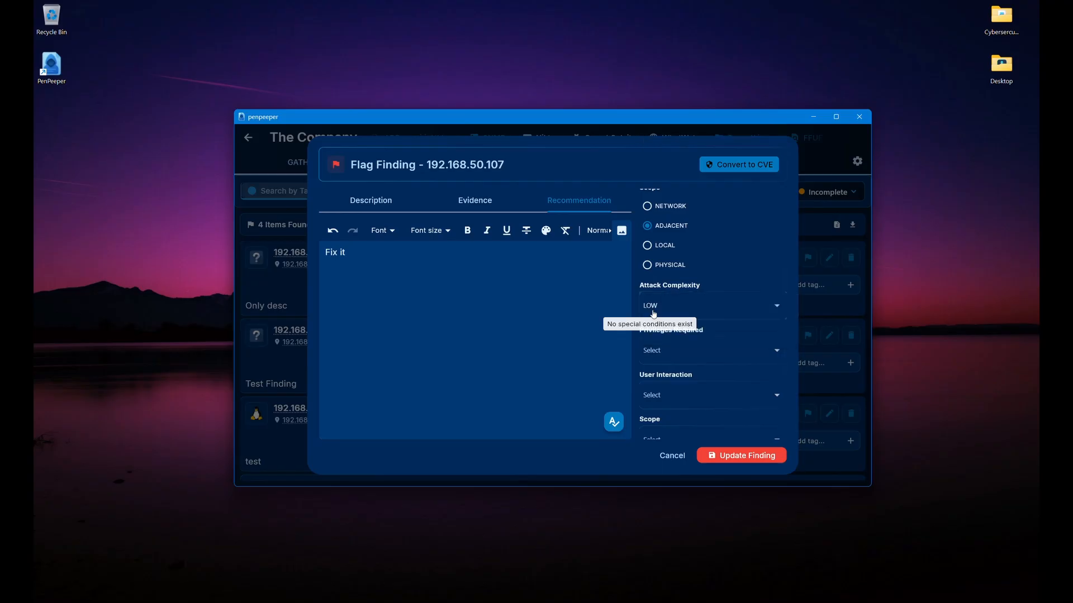
pyautogui.click(695, 357)
pyautogui.click(661, 376)
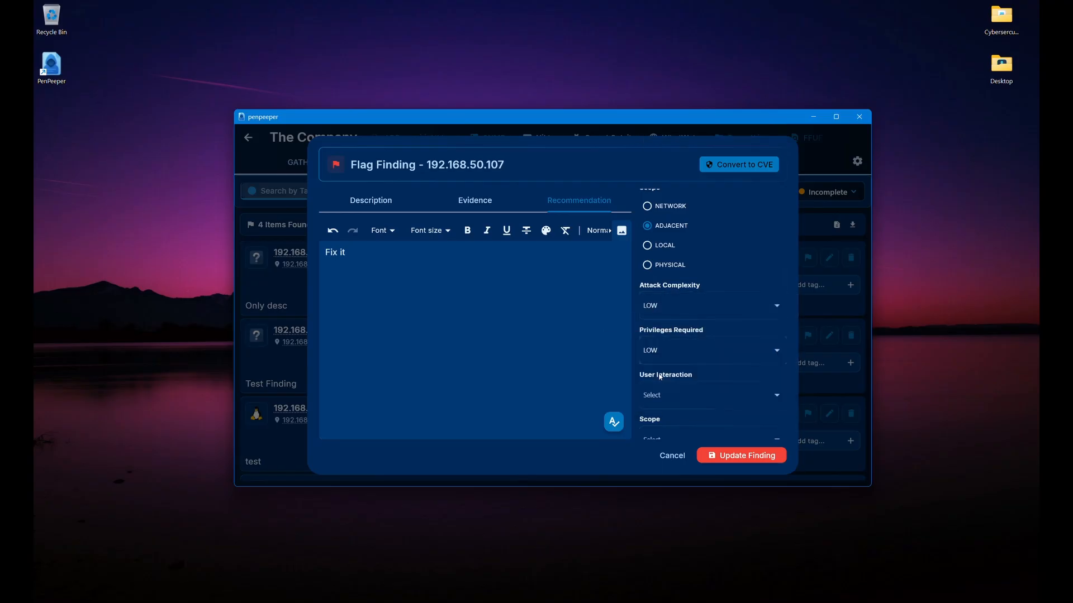
# Step: Set the 192.168.50.107 finding's user interaction to None and its CVSS scope metric to Unchanged
pyautogui.scroll(-1, 697, 385)
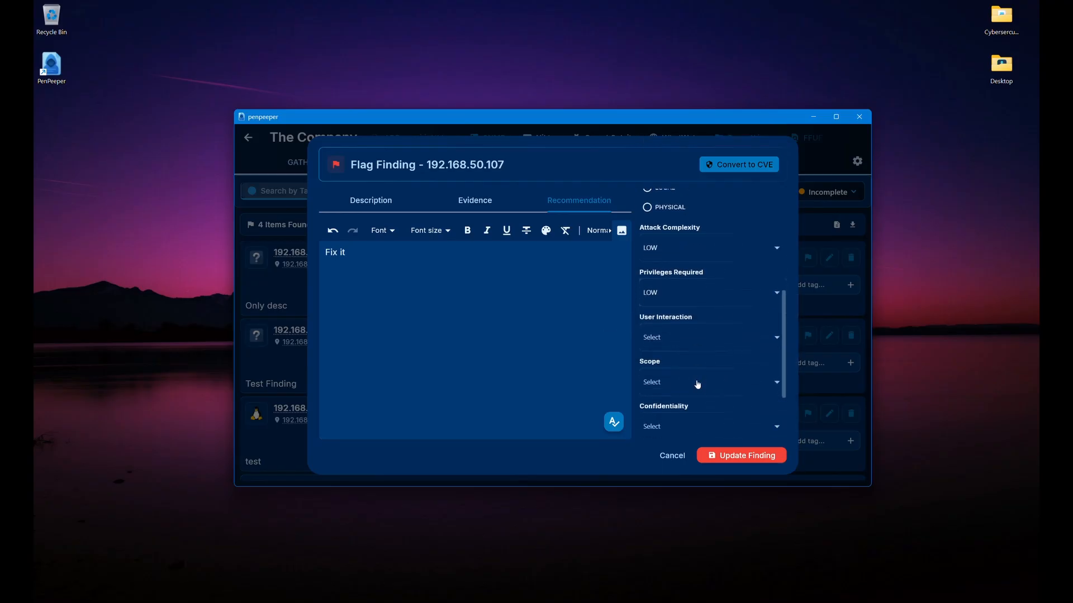
pyautogui.click(679, 342)
pyautogui.click(680, 345)
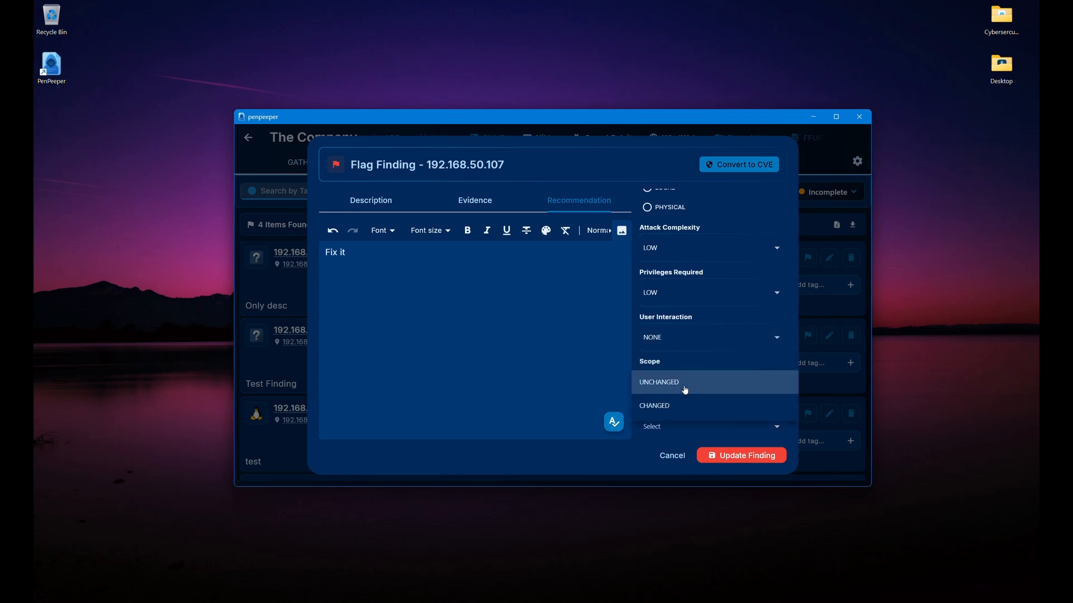
pyautogui.click(685, 386)
# Step: Rate the 192.168.50.107 finding's confidentiality impact Low, integrity impact High and availability impact Low
pyautogui.scroll(-2, 684, 385)
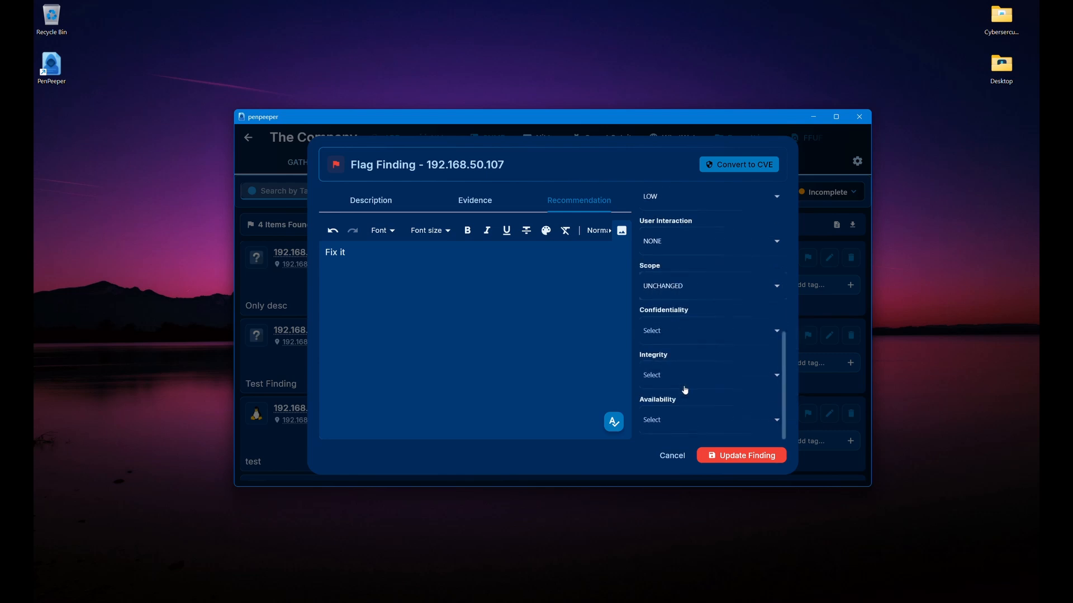
pyautogui.click(669, 335)
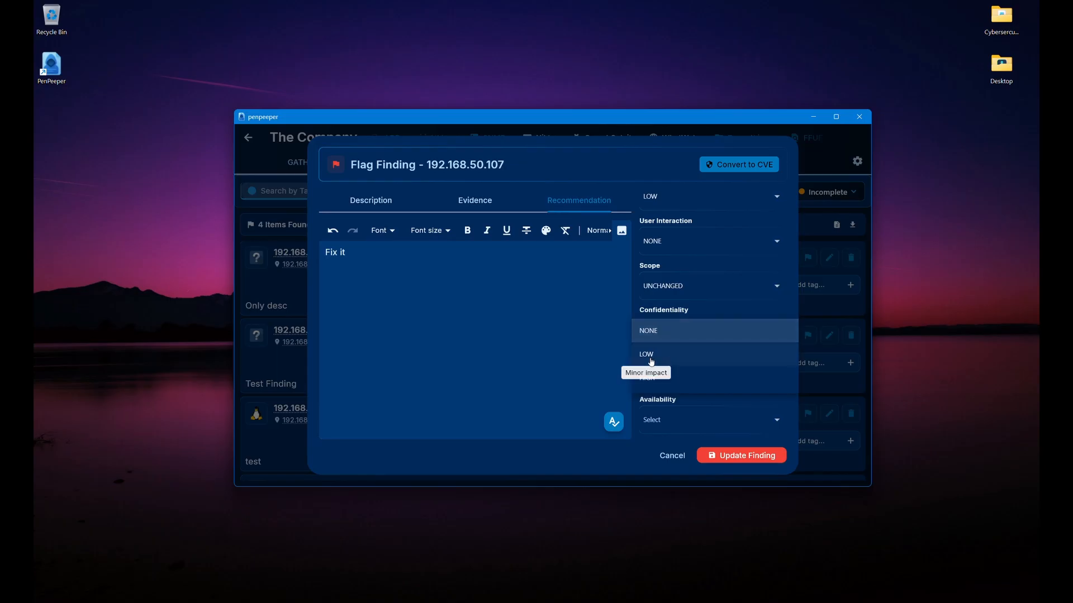
pyautogui.click(651, 357)
pyautogui.click(667, 389)
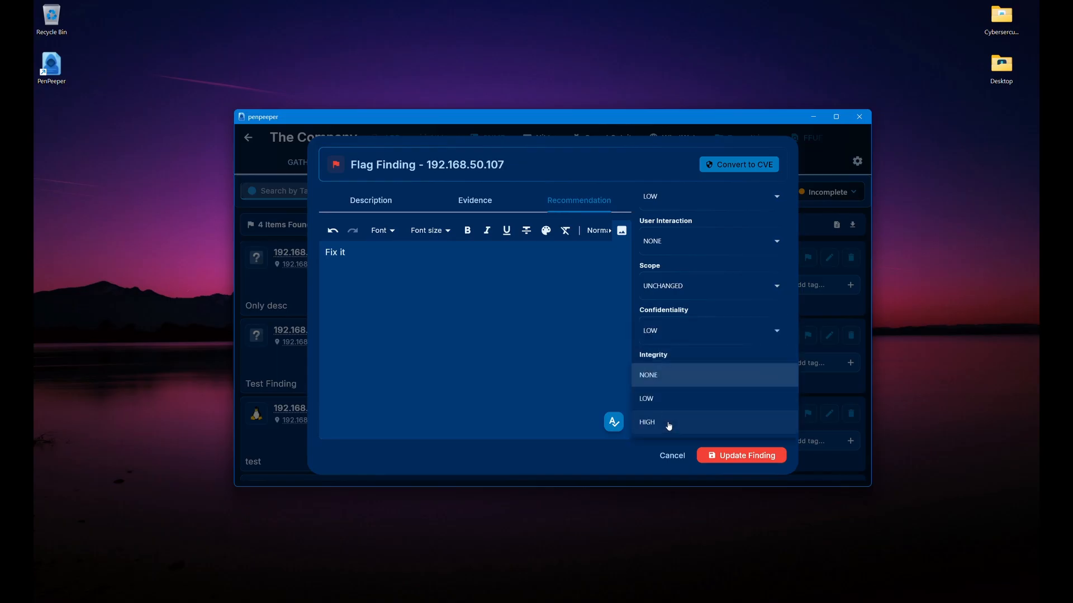
pyautogui.click(668, 424)
pyautogui.click(669, 426)
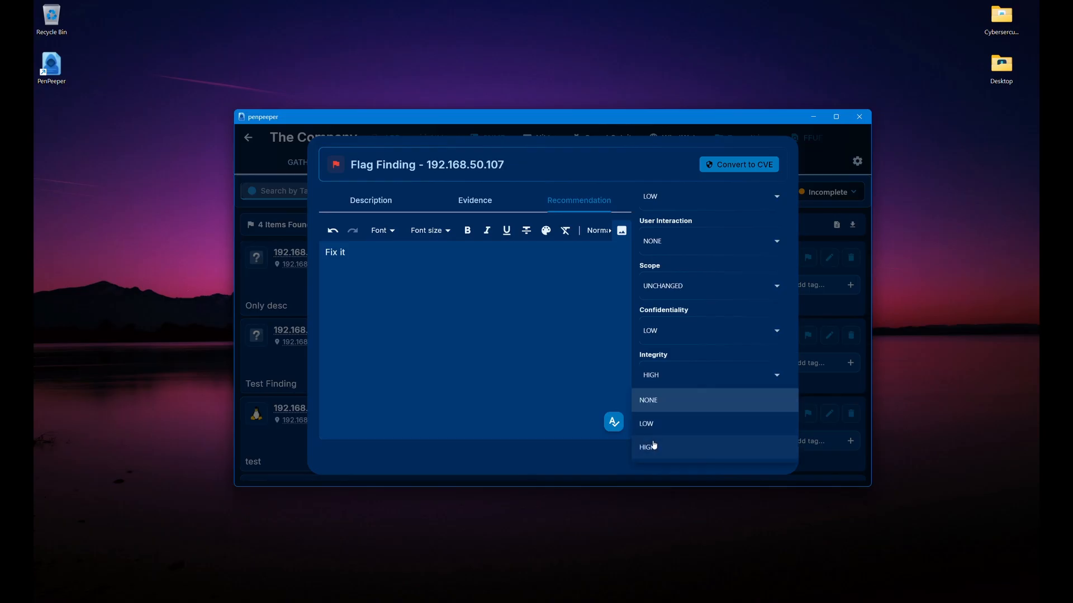
pyautogui.click(658, 425)
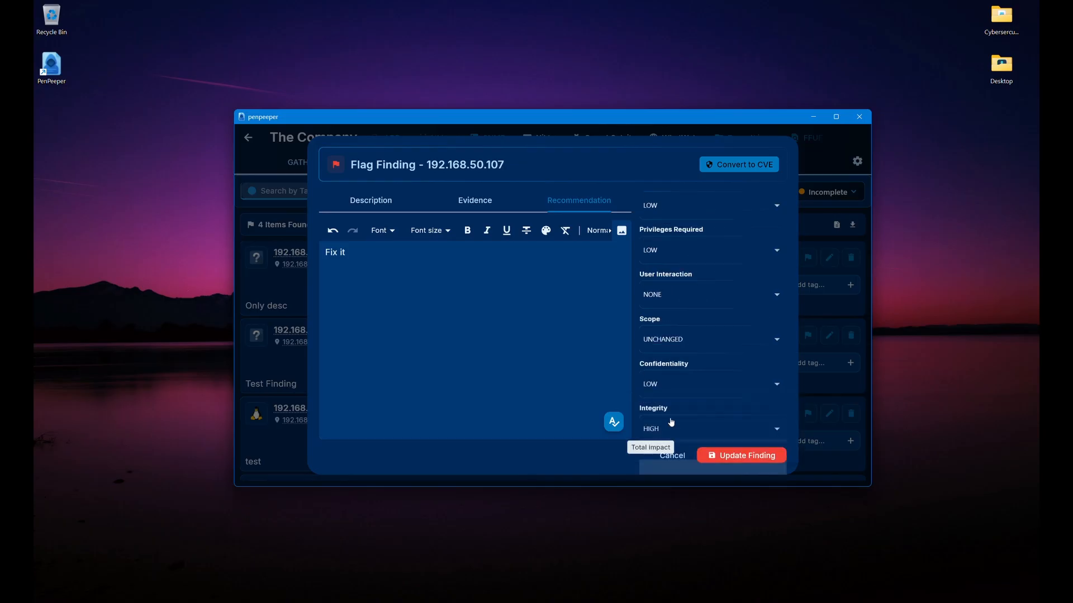
# Step: Review the classification and severity score of the 192.168.50.107 finding, and save the updated finding
pyautogui.scroll(10, 696, 416)
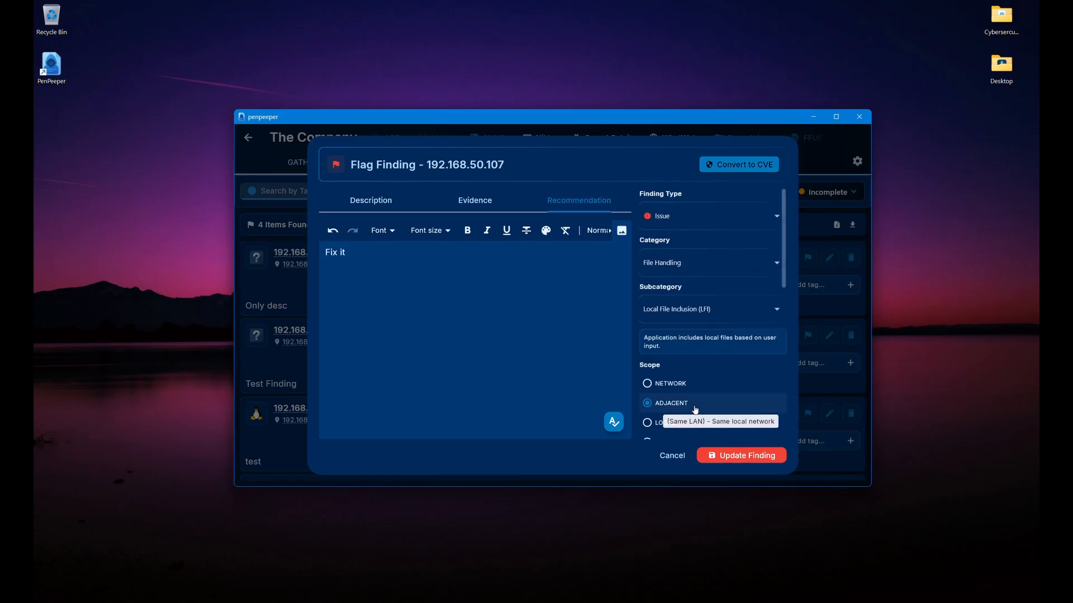
pyautogui.scroll(-6, 695, 358)
pyautogui.scroll(2, 687, 313)
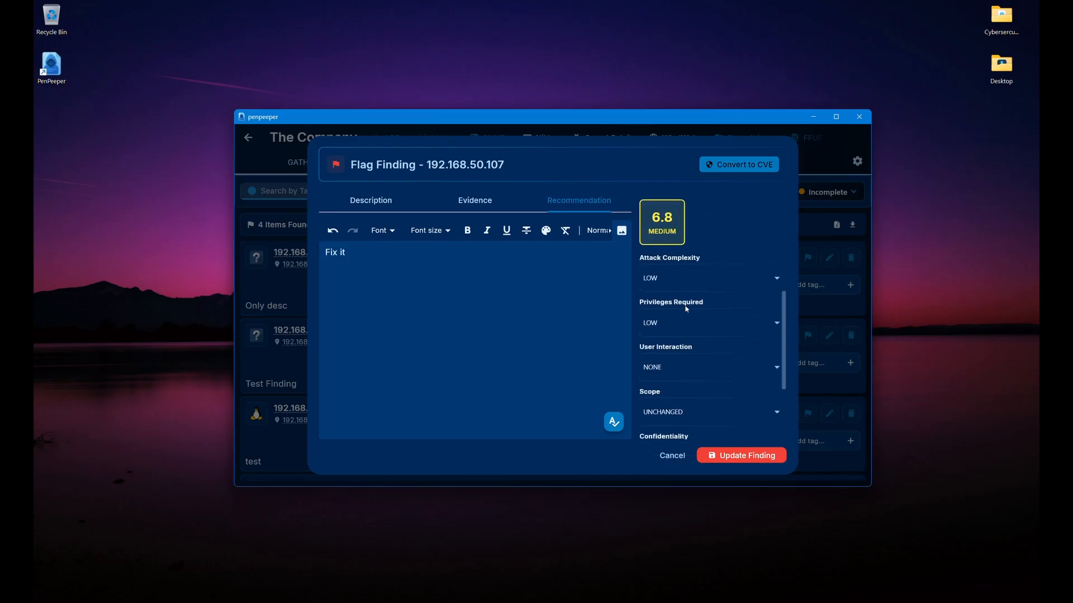
pyautogui.scroll(3, 686, 309)
pyautogui.scroll(-1, 686, 310)
pyautogui.scroll(-3, 686, 309)
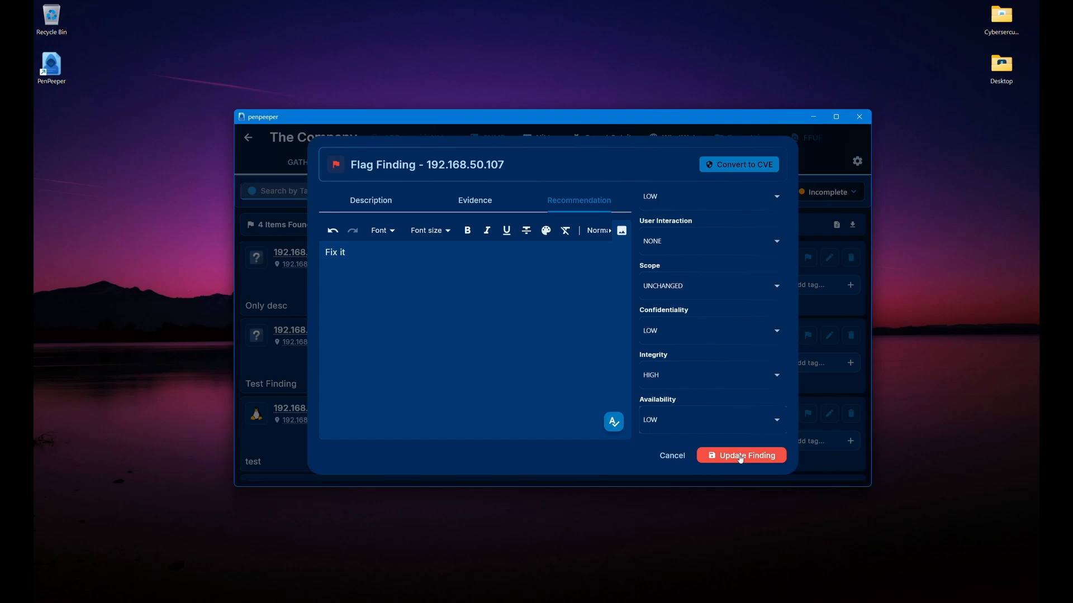
pyautogui.click(740, 455)
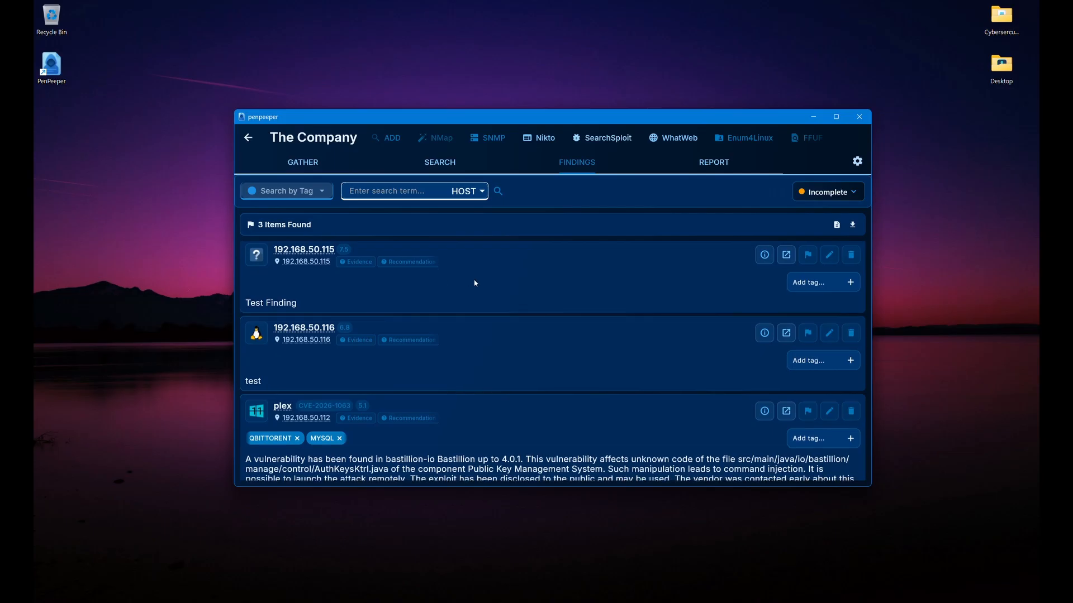
# Step: Look through the incomplete findings, and compare the findings list filtered by Complete, All Findings and Incomplete
pyautogui.scroll(-1, 475, 283)
pyautogui.scroll(1, 475, 283)
pyautogui.scroll(-1, 475, 280)
pyautogui.scroll(1, 474, 279)
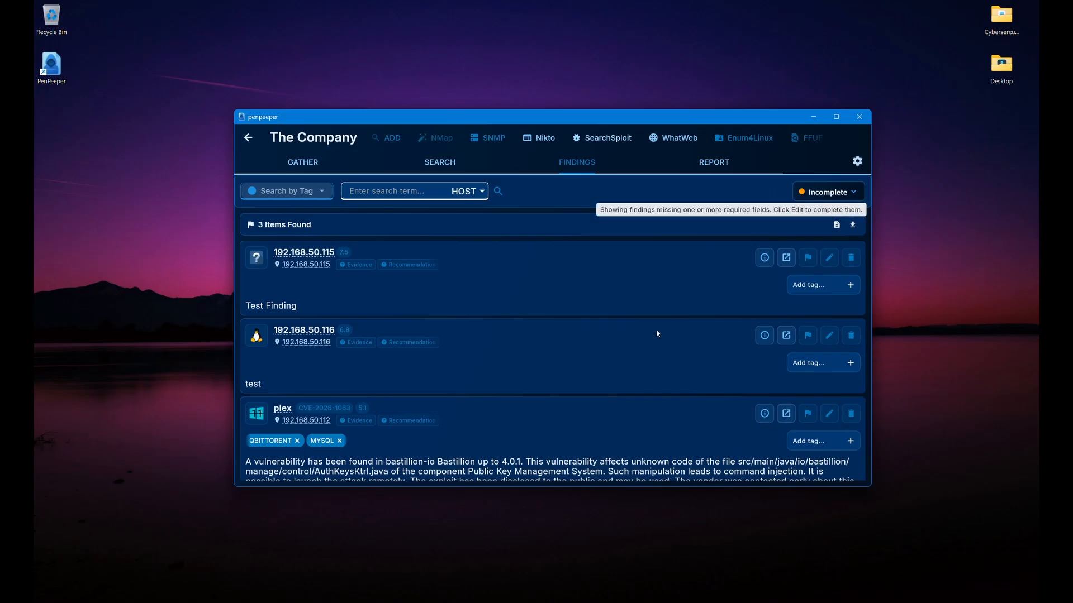
pyautogui.click(809, 191)
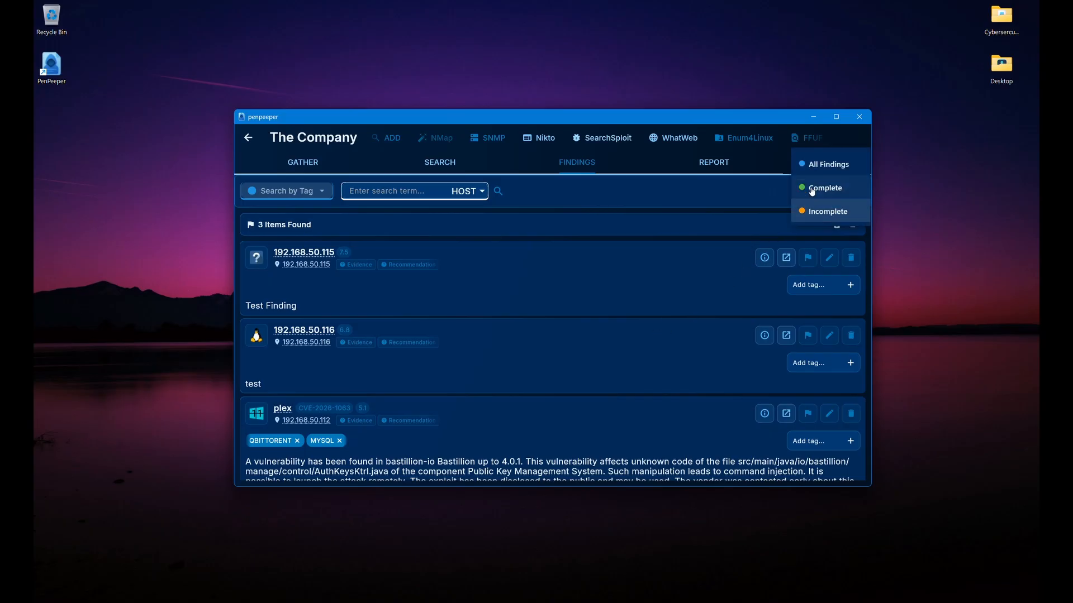
pyautogui.click(810, 187)
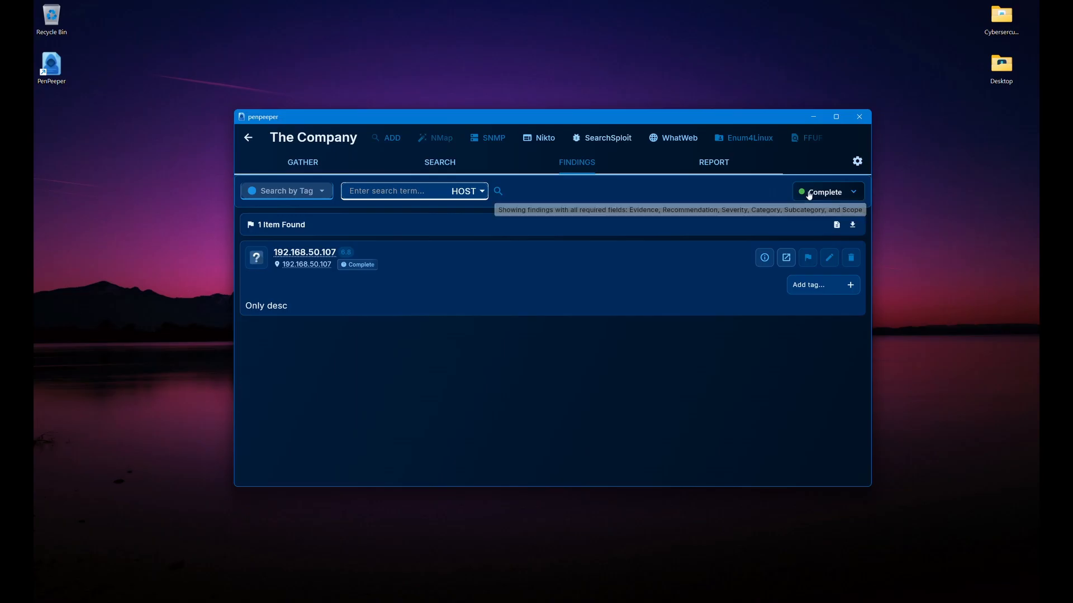
pyautogui.click(810, 192)
pyautogui.click(814, 170)
pyautogui.click(814, 192)
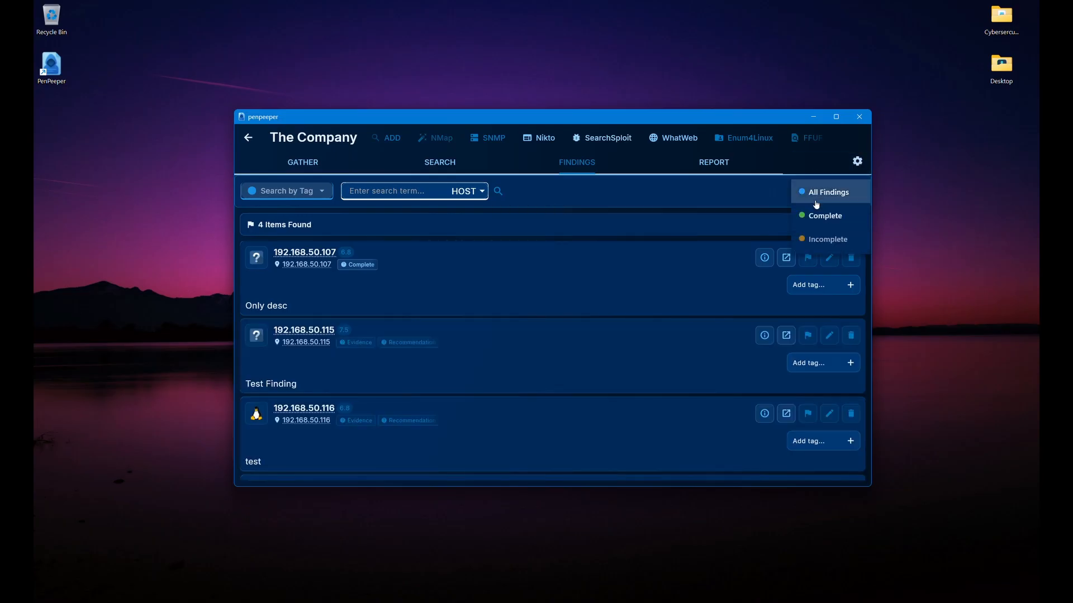
pyautogui.click(814, 240)
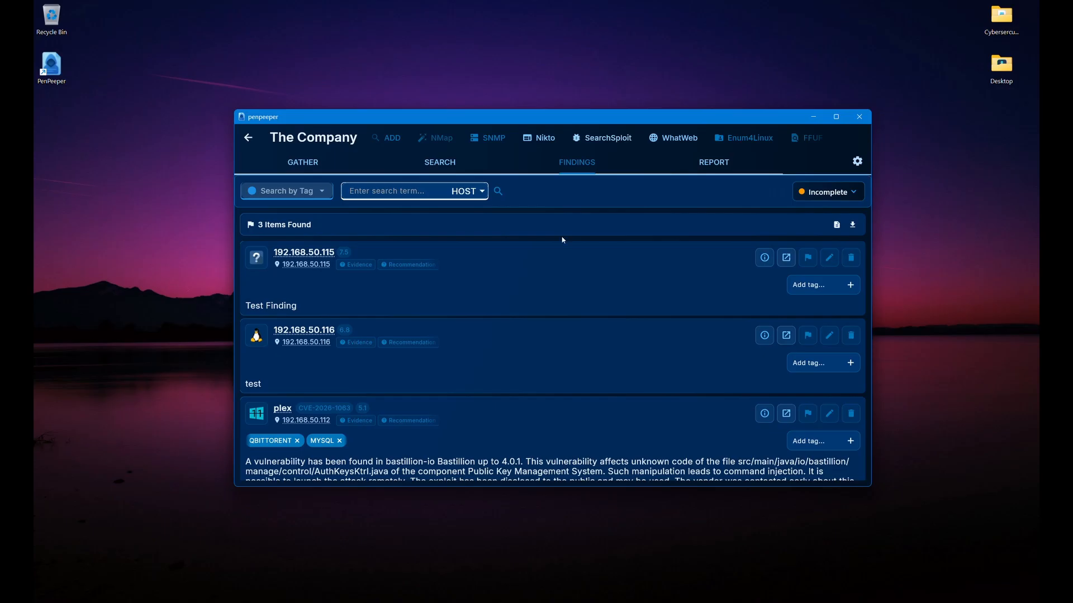
# Step: Examine the project-wide scan tools on the Gather page, and open the Automate Scan prompt and cancel it
pyautogui.click(302, 162)
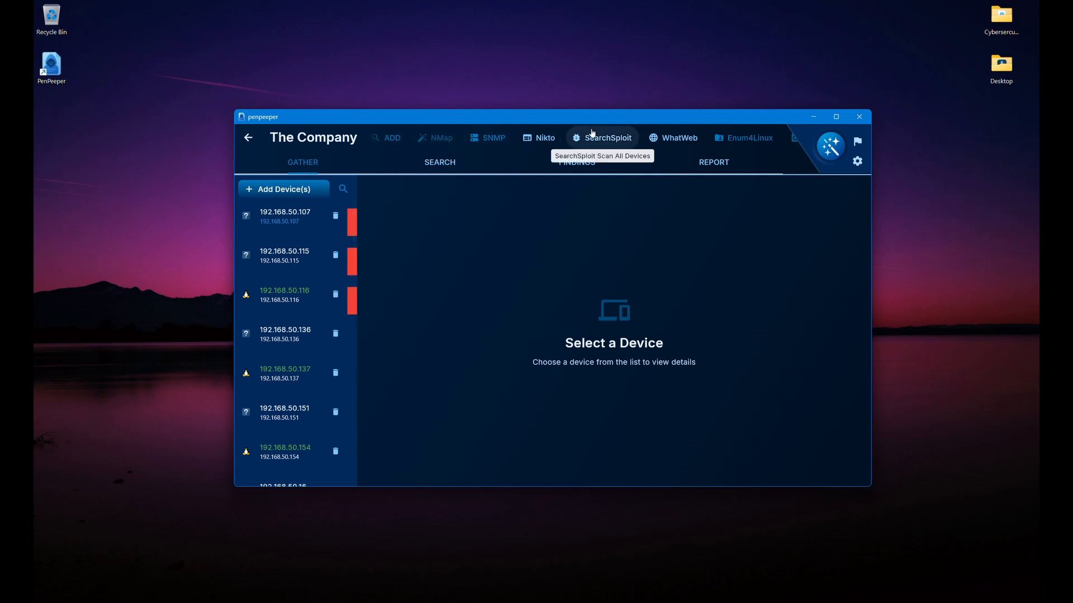
pyautogui.hscroll(1, 592, 134)
pyautogui.hscroll(-1, 593, 134)
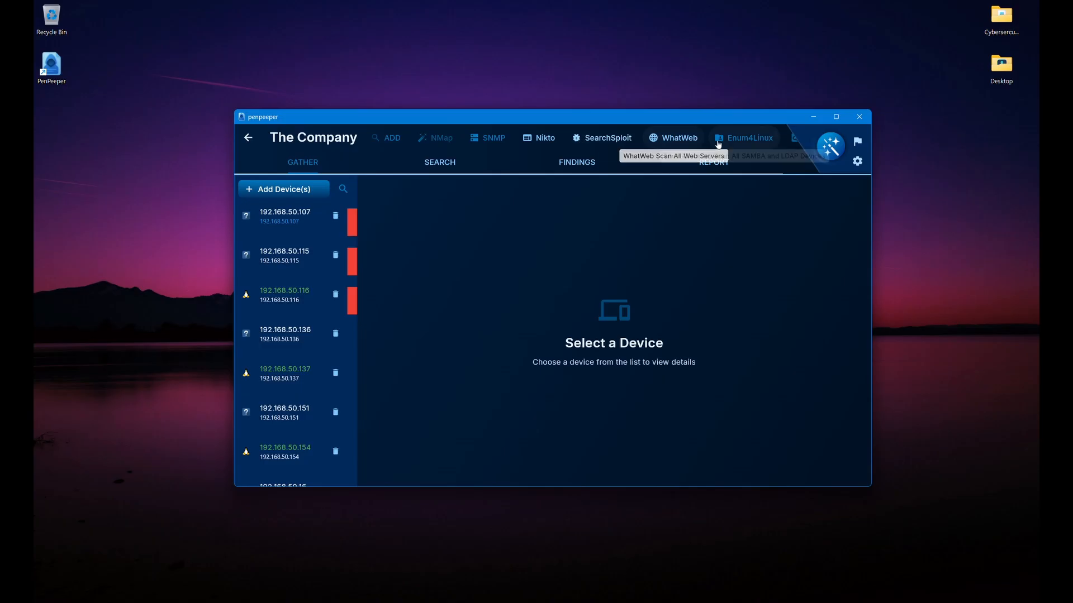
pyautogui.hscroll(2, 631, 137)
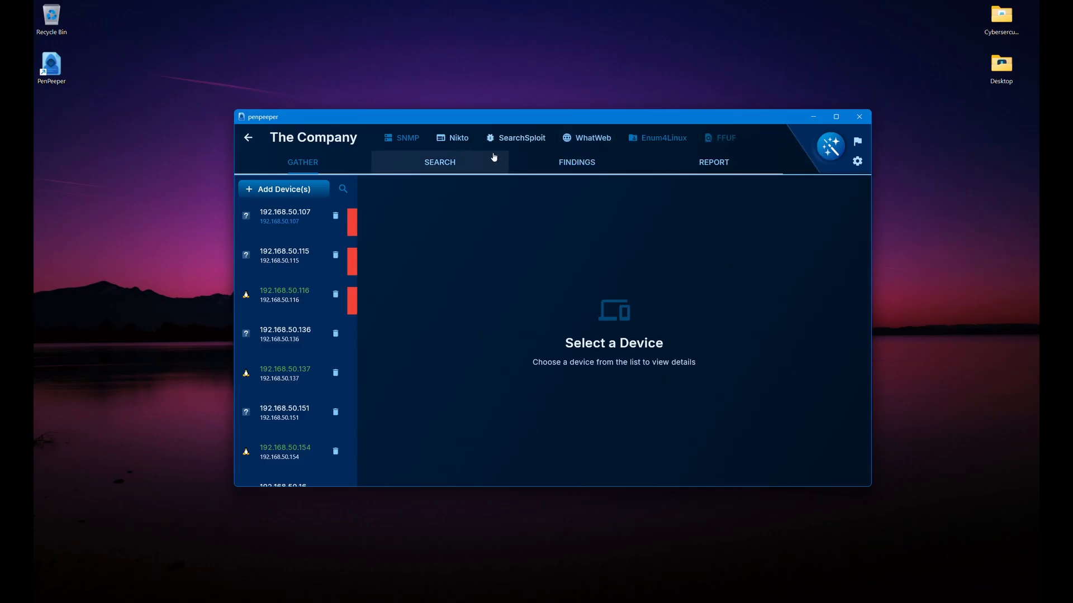
pyautogui.hscroll(-2, 442, 141)
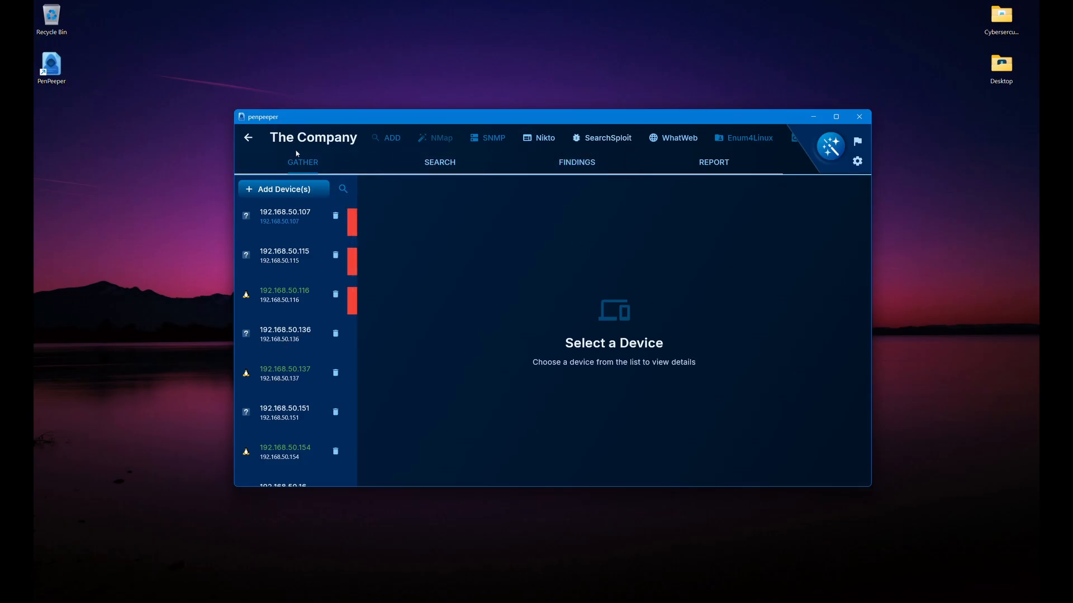
pyautogui.click(386, 141)
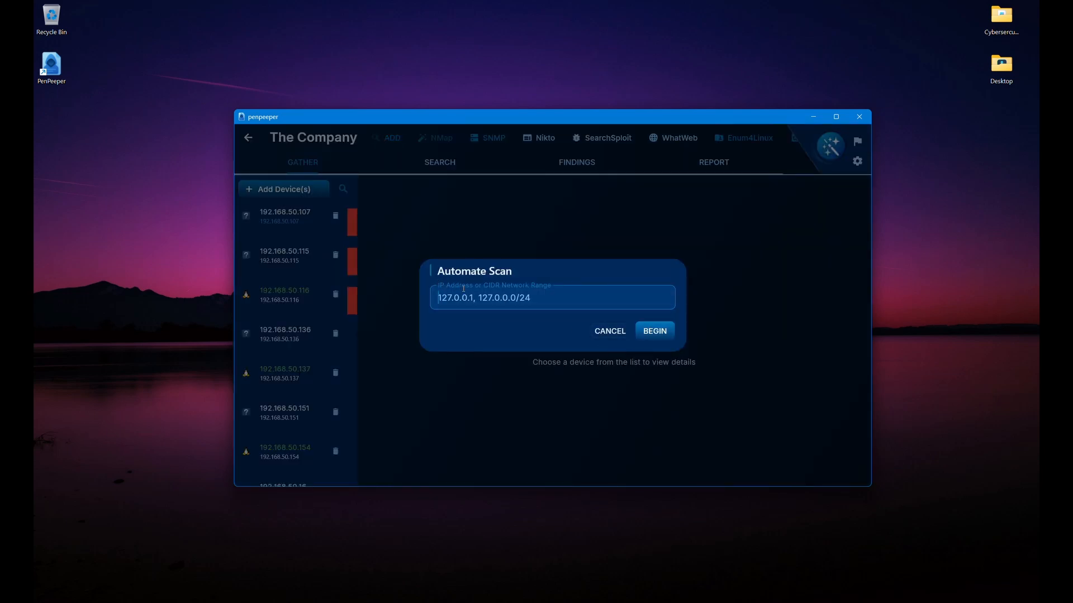
pyautogui.click(602, 333)
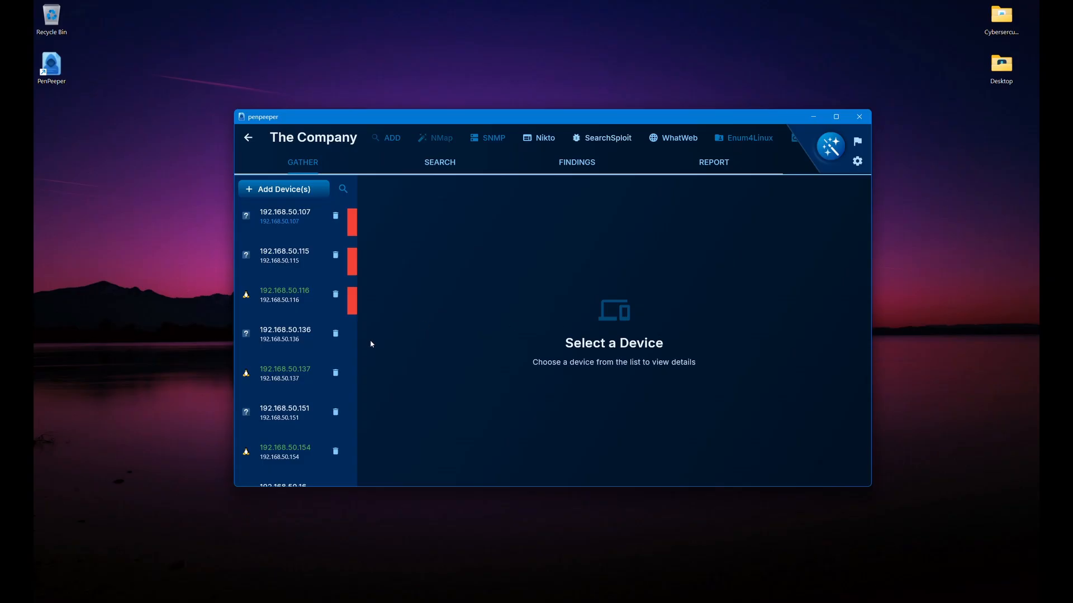
# Step: View the details of devices 192.168.50.136 and 192.168.50.137, and check the options for existing automatic NMAP scans without starting one
pyautogui.click(279, 337)
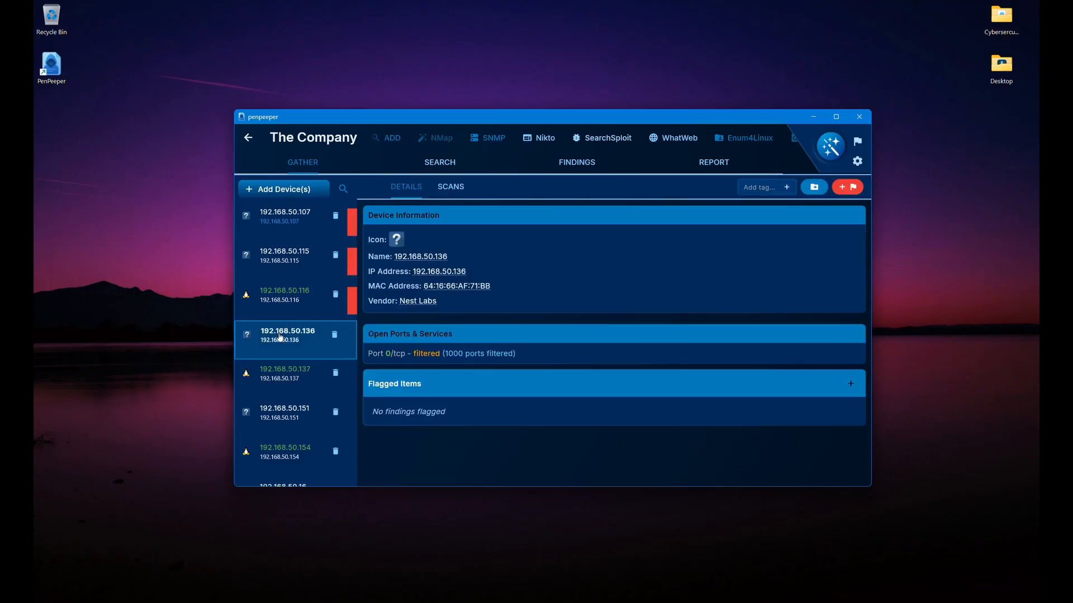
pyautogui.click(287, 366)
pyautogui.scroll(-1, 414, 398)
pyautogui.scroll(1, 414, 397)
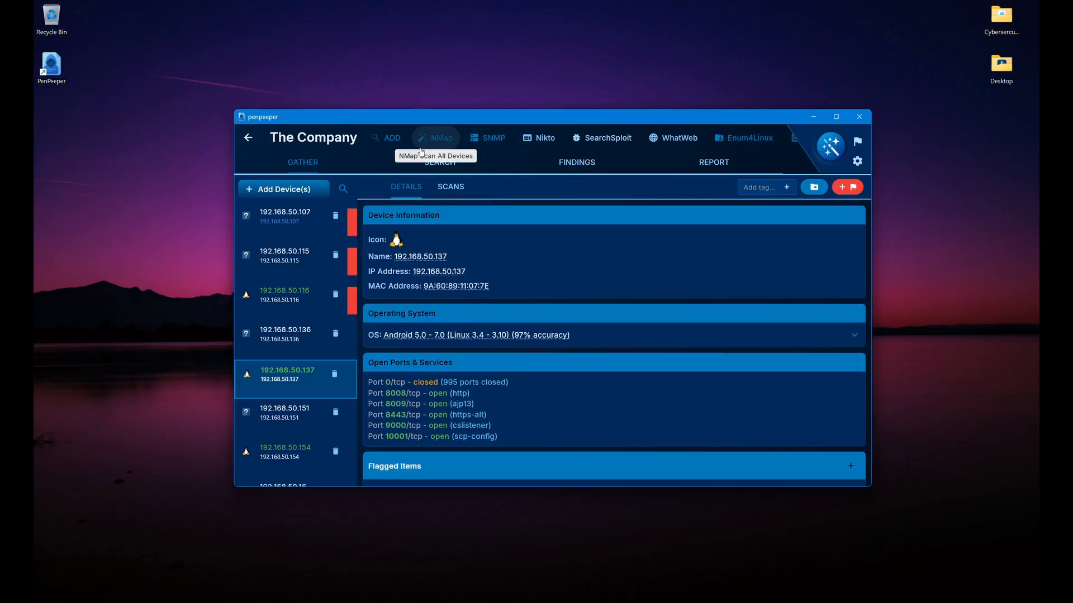
pyautogui.click(449, 143)
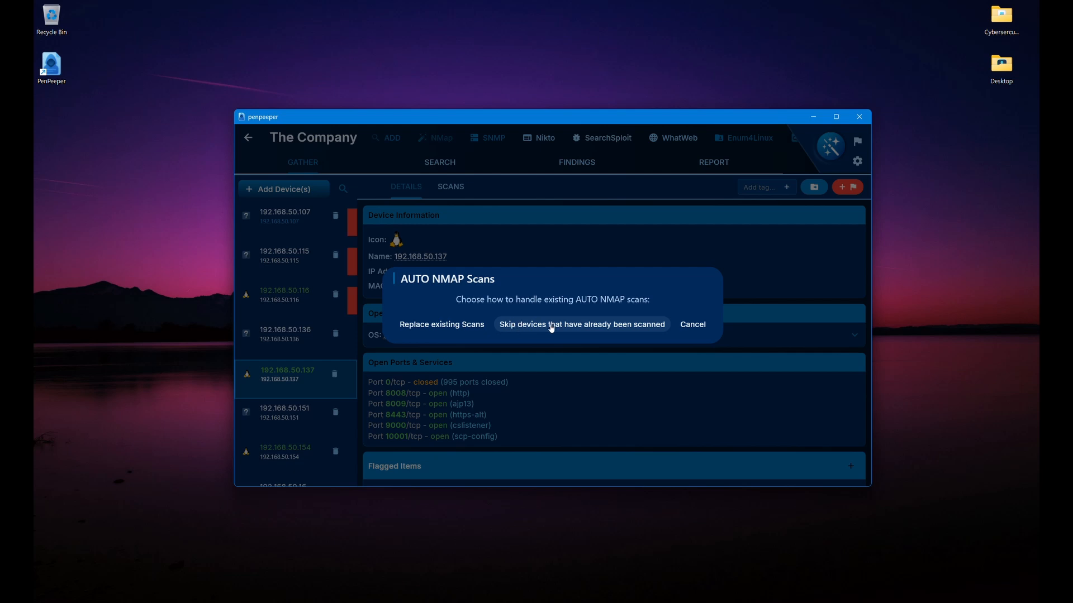
pyautogui.click(688, 324)
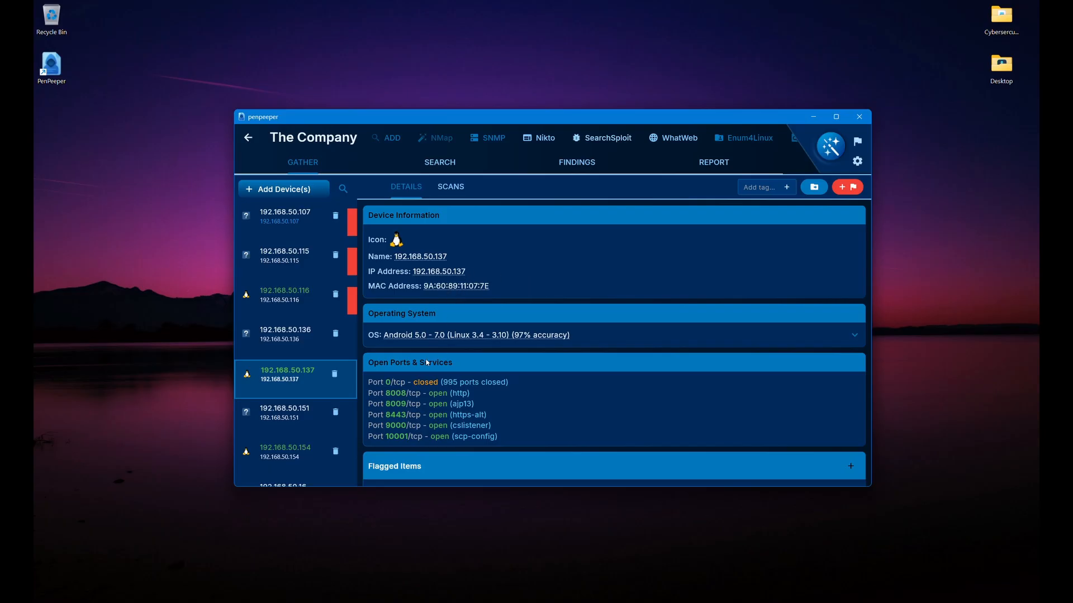
# Step: Inspect the stored scans and single-device scan tools for 192.168.50.137, and return to the device's details
pyautogui.click(442, 187)
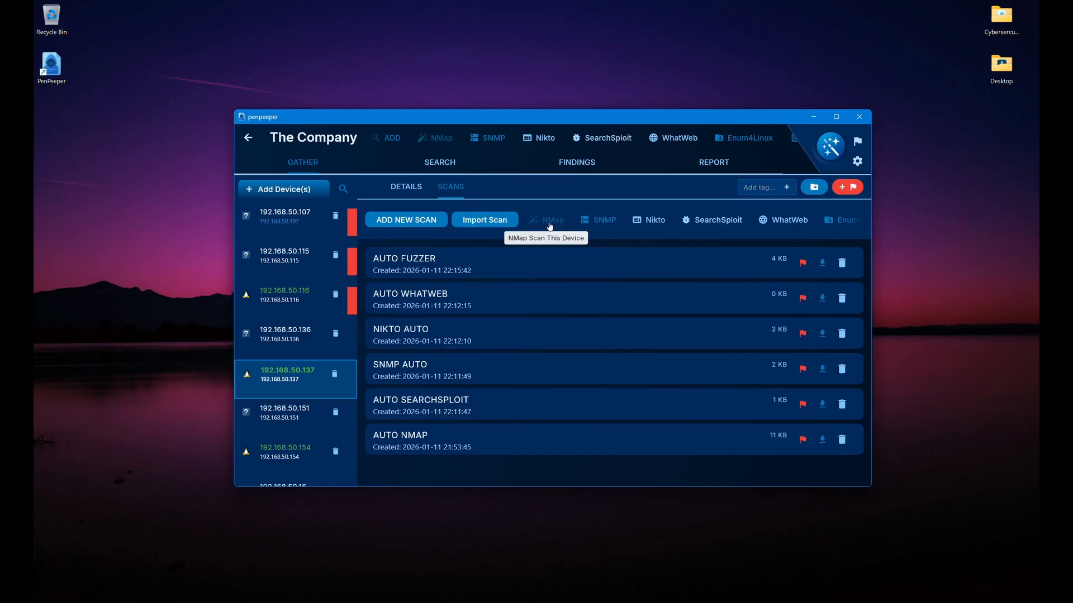
pyautogui.hscroll(4, 689, 222)
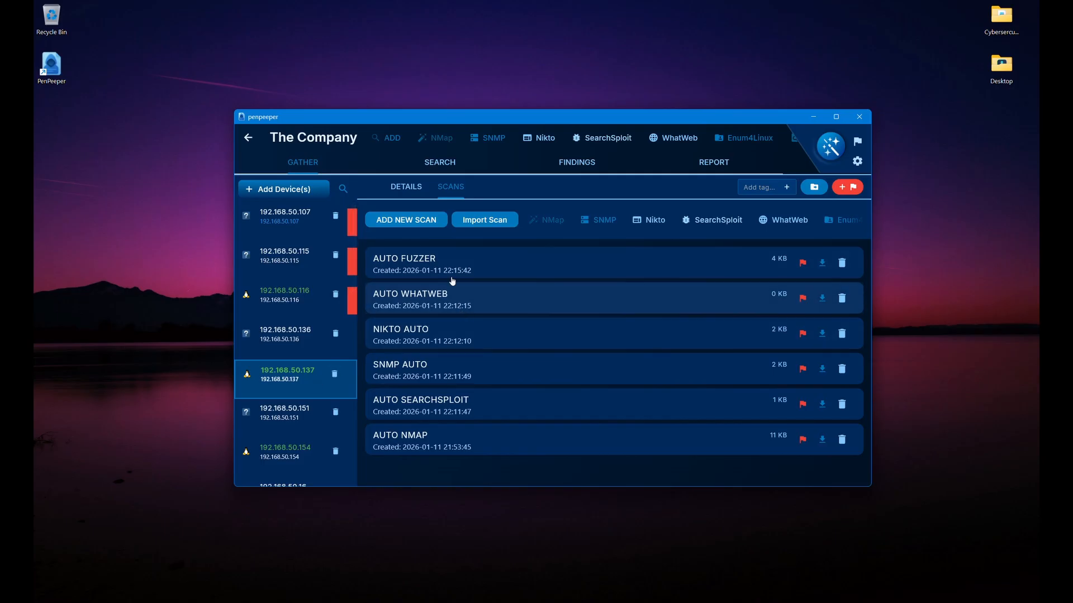
pyautogui.click(407, 195)
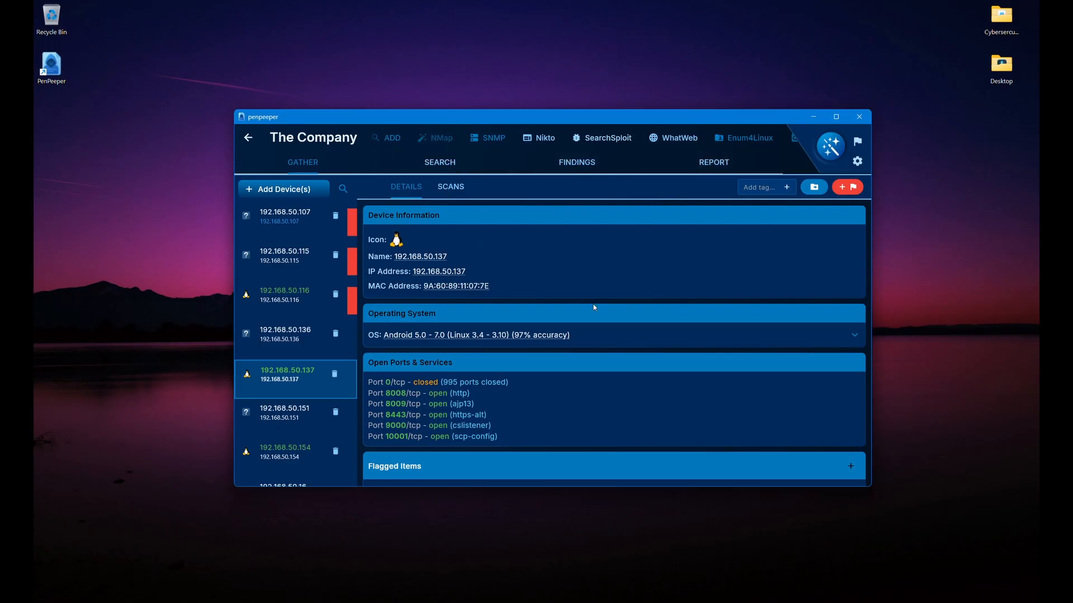
# Step: Open the project's report generation page and look through its header, summary graphic and executive summary sections
pyautogui.click(585, 173)
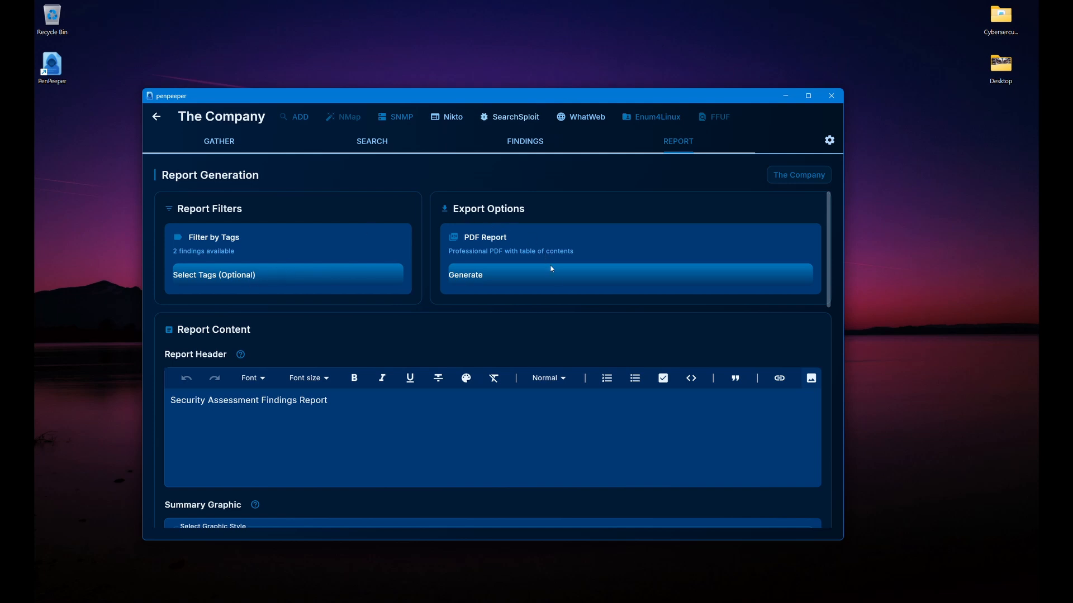
pyautogui.scroll(-2, 552, 277)
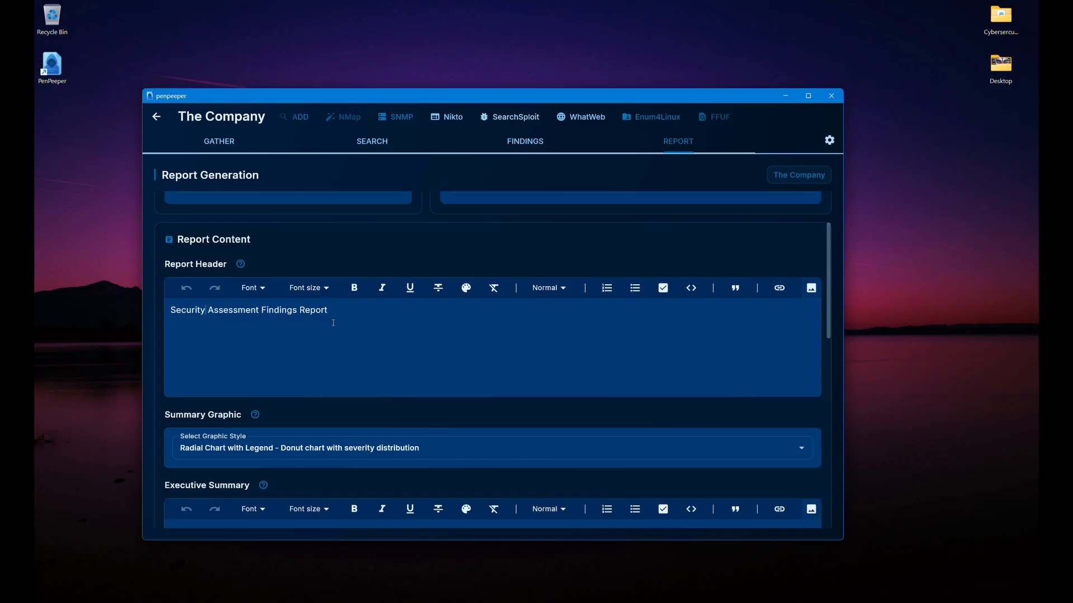
pyautogui.scroll(-3, 341, 357)
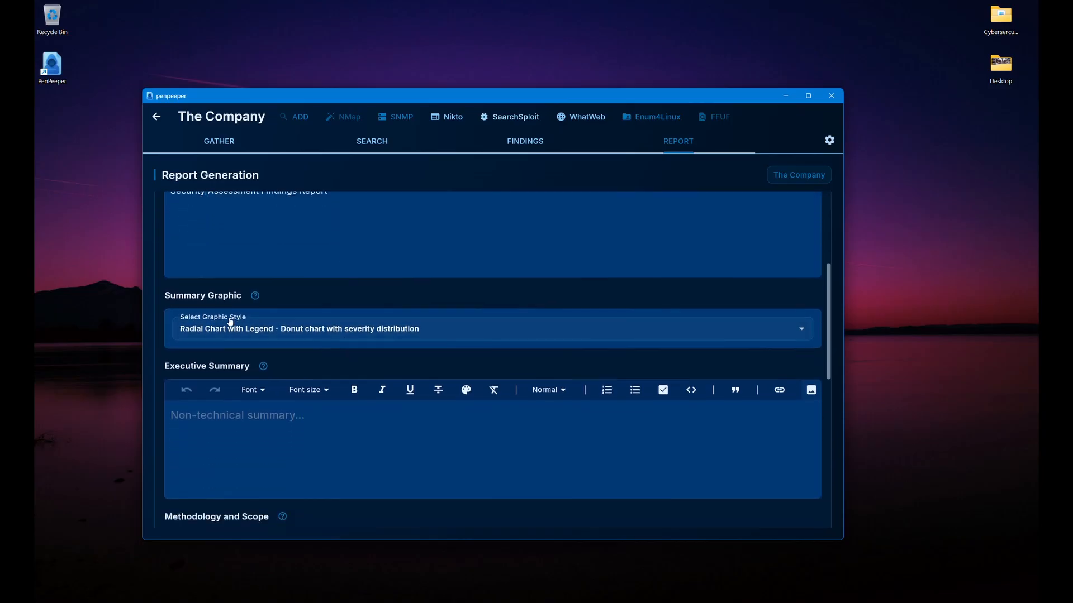
# Step: Preview the available summary graphic styles and set the report's graphic style to Stacked Category Bars
pyautogui.click(256, 297)
pyautogui.scroll(-5, 420, 373)
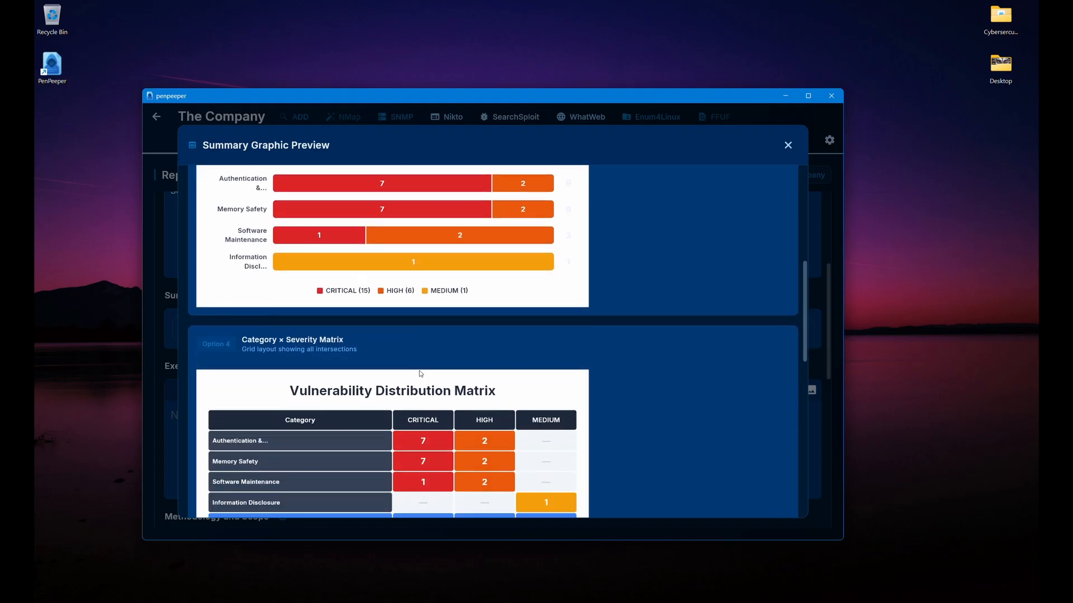
pyautogui.scroll(-8, 420, 373)
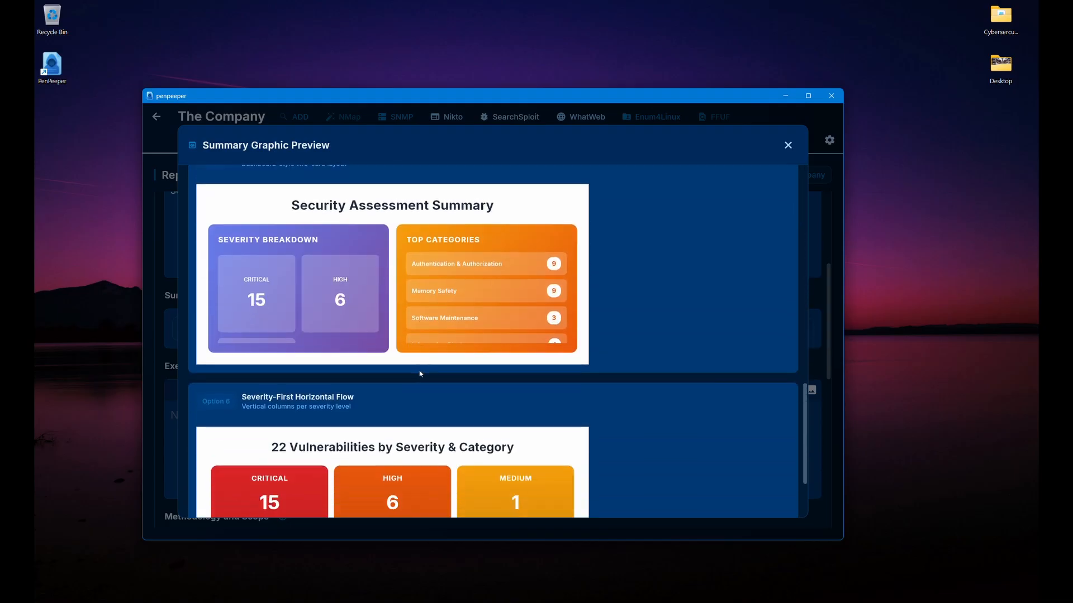
pyautogui.scroll(-2, 420, 373)
pyautogui.scroll(5, 420, 374)
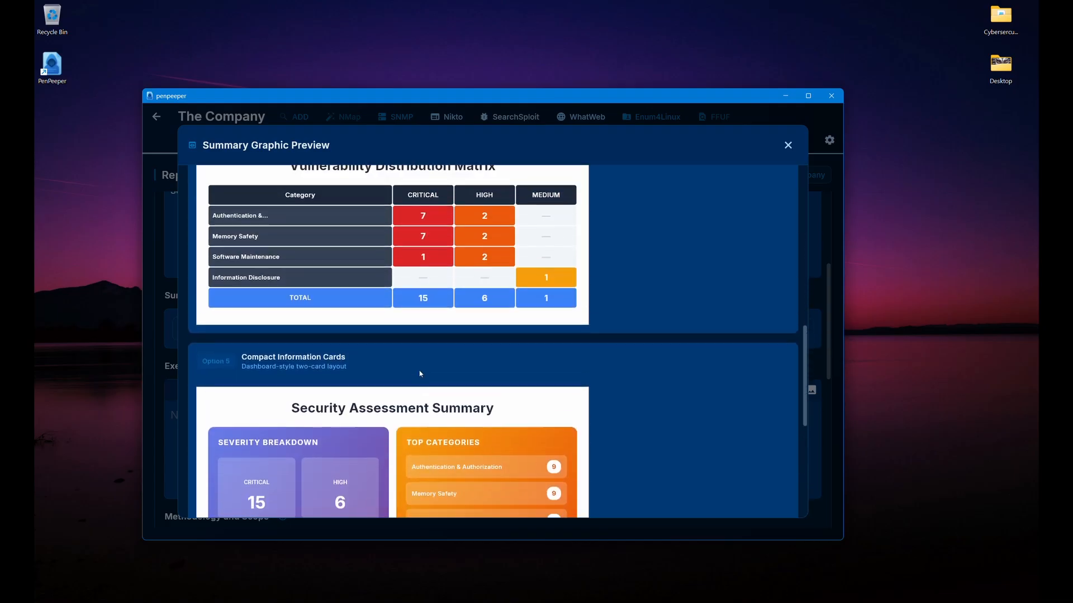
pyautogui.scroll(10, 421, 373)
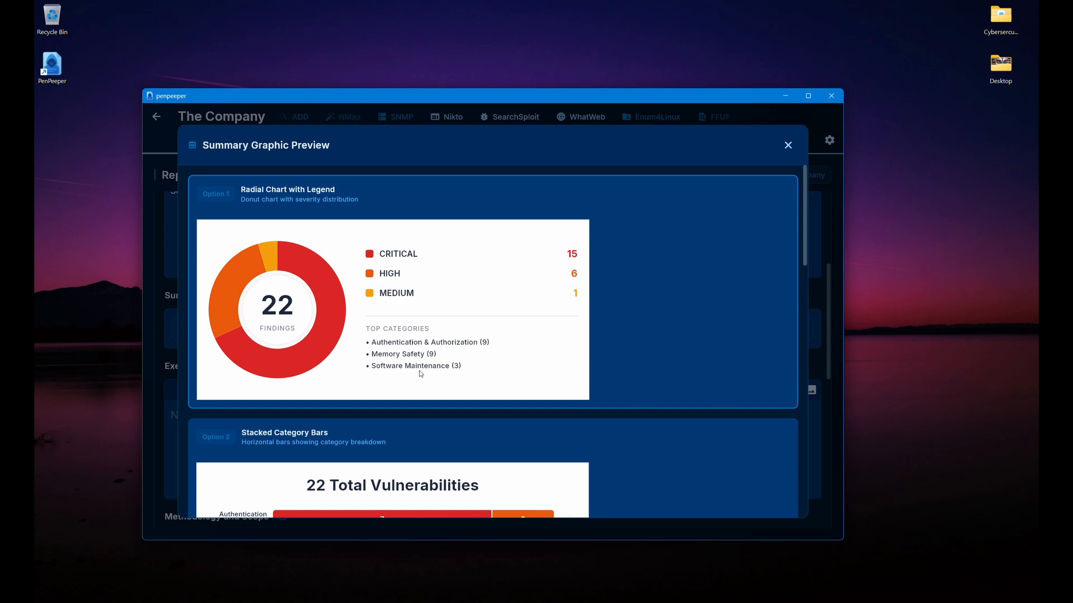
pyautogui.scroll(-3, 420, 373)
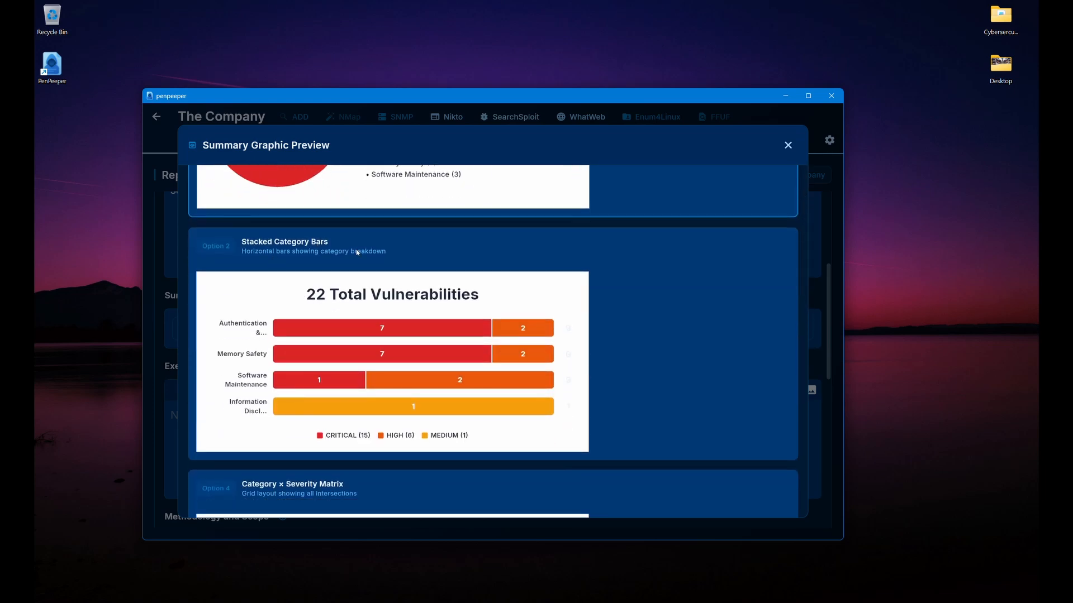
pyautogui.click(788, 145)
pyautogui.click(297, 335)
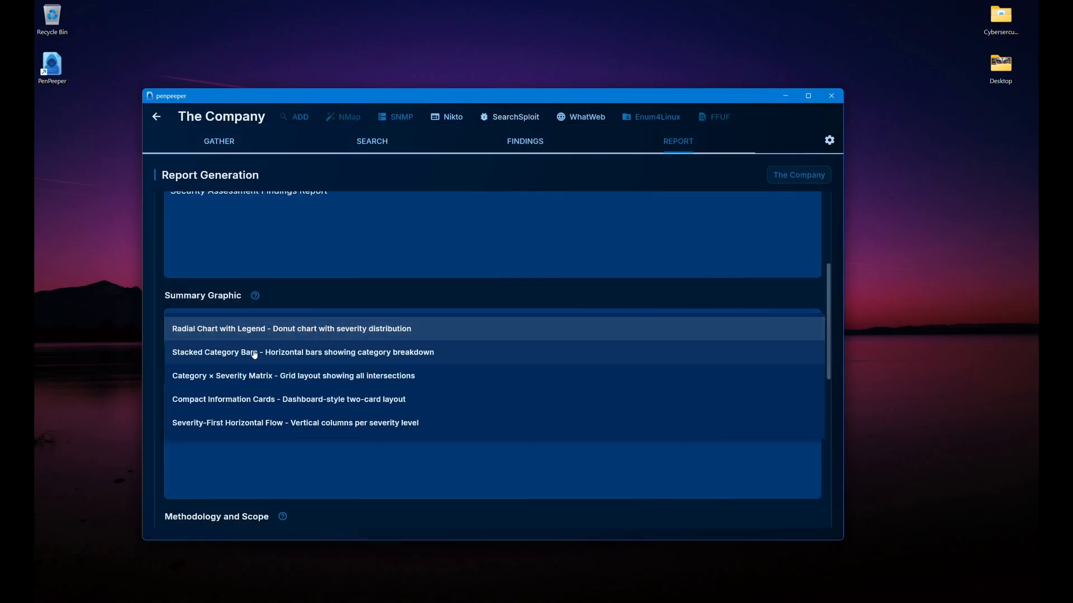
pyautogui.click(322, 351)
# Step: Look through the report's Executive Summary, Methodology and Scope, Risk Rating Model and Conclusion sections
pyautogui.scroll(-2, 478, 374)
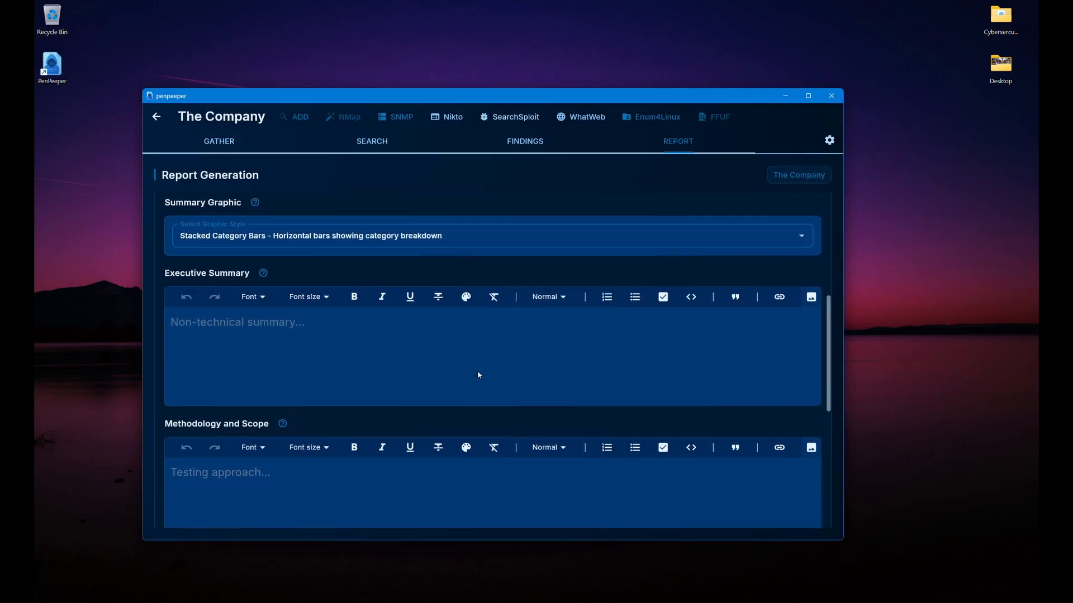
pyautogui.scroll(-4, 319, 357)
pyautogui.scroll(-2, 318, 357)
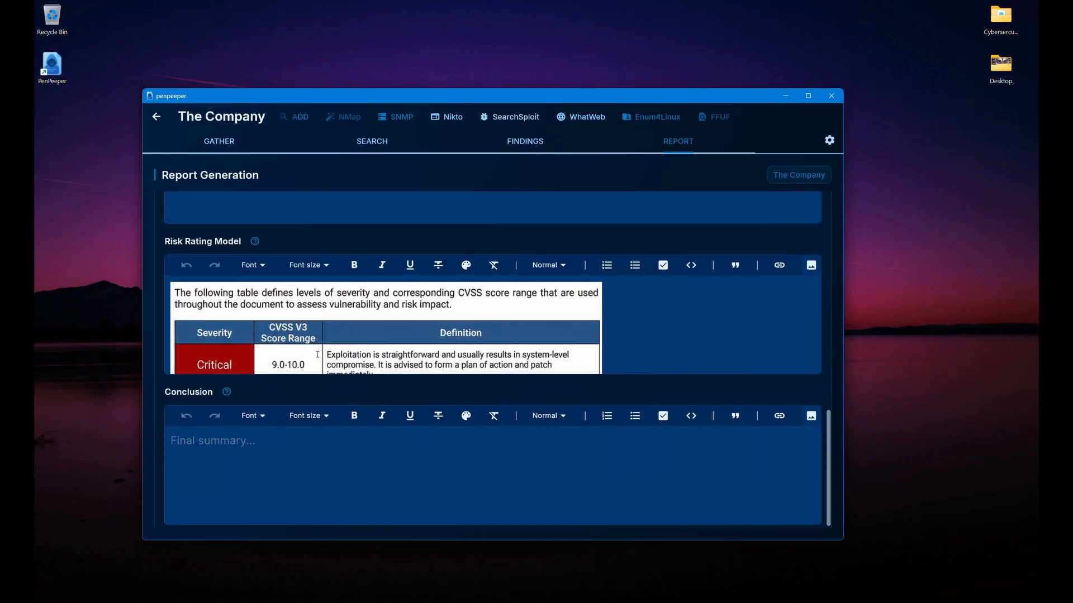
pyautogui.scroll(-2, 318, 357)
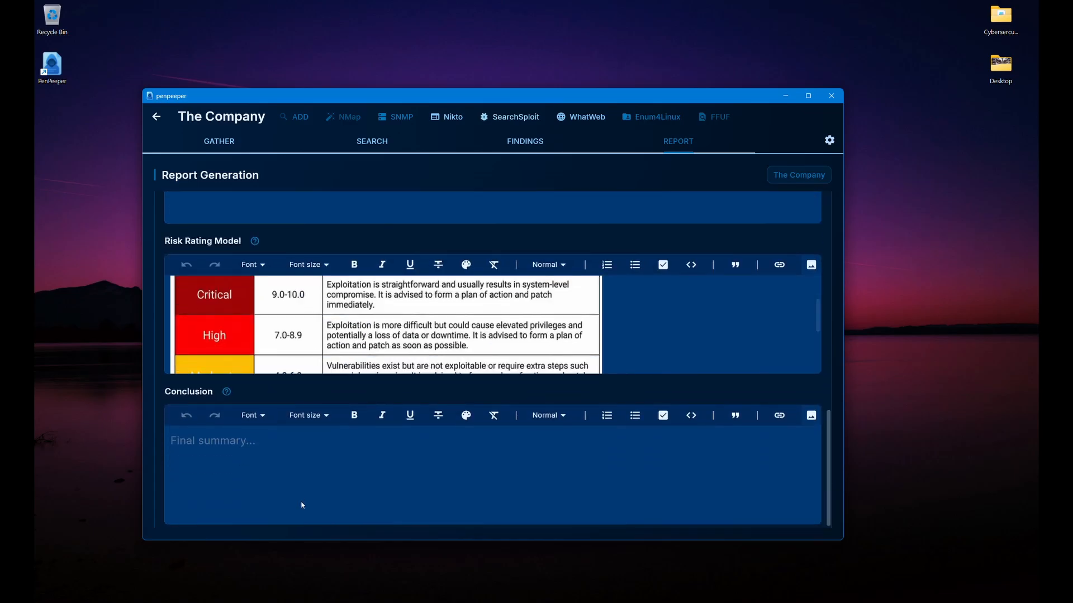
pyautogui.scroll(4, 301, 503)
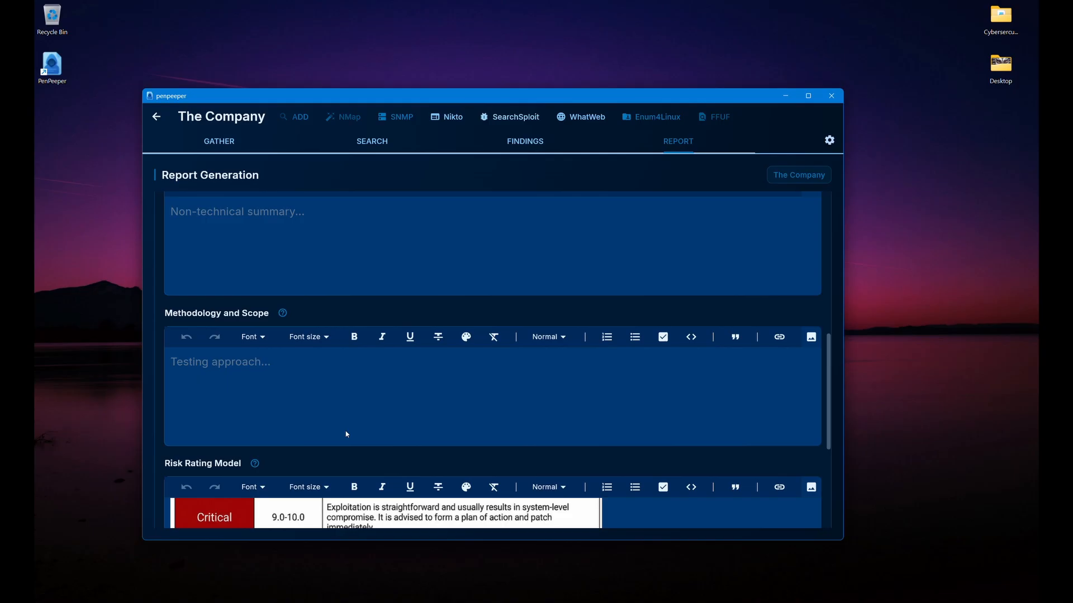
pyautogui.scroll(5, 345, 434)
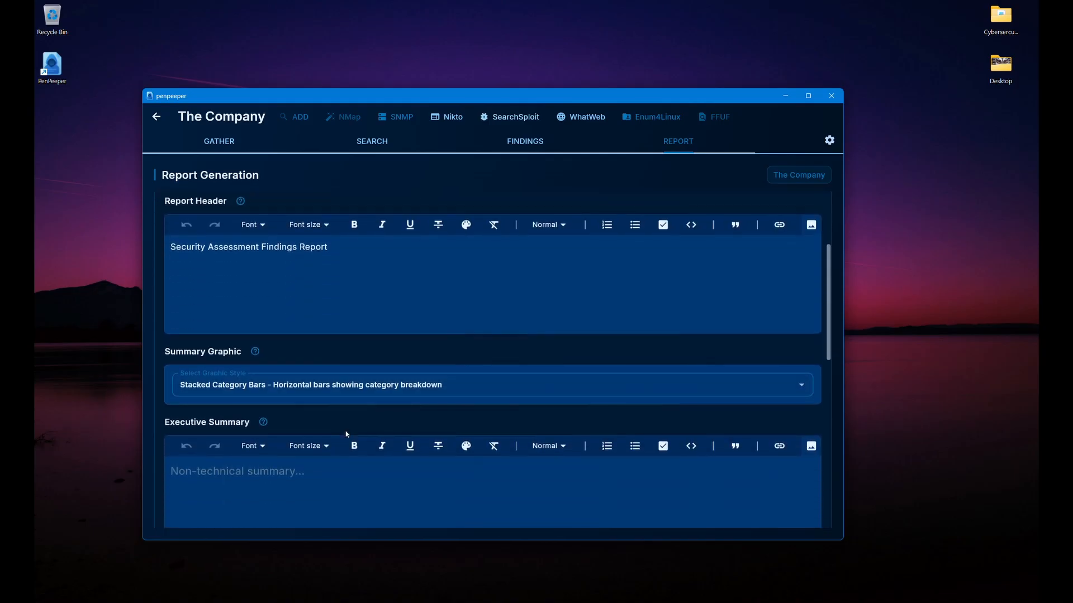
# Step: Copy the example text from the Executive Summary guidance and paste it into the report's Executive Summary
pyautogui.scroll(-3, 345, 432)
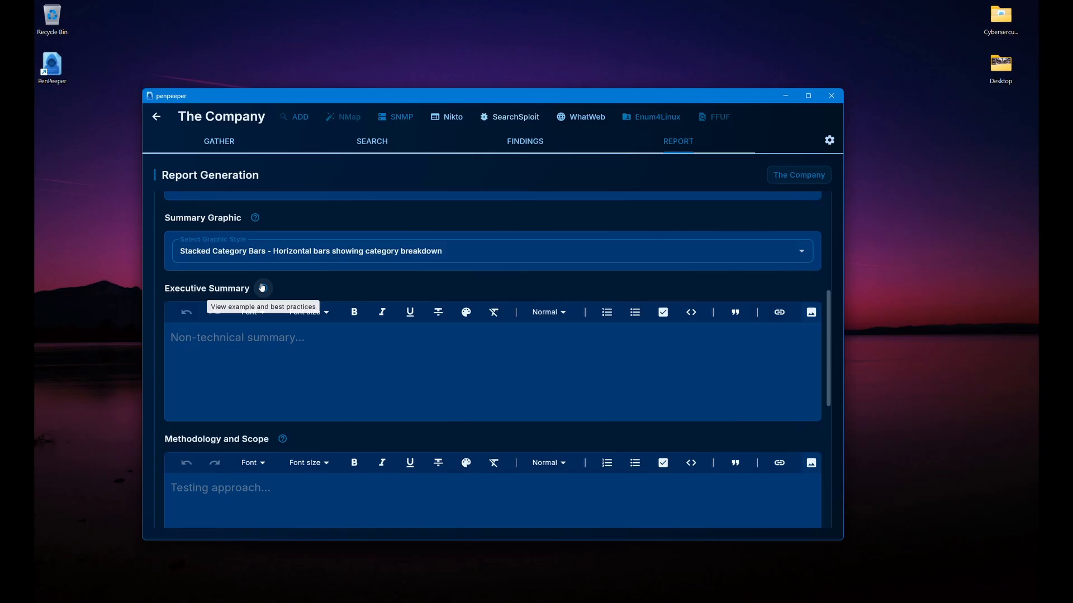
pyautogui.click(262, 288)
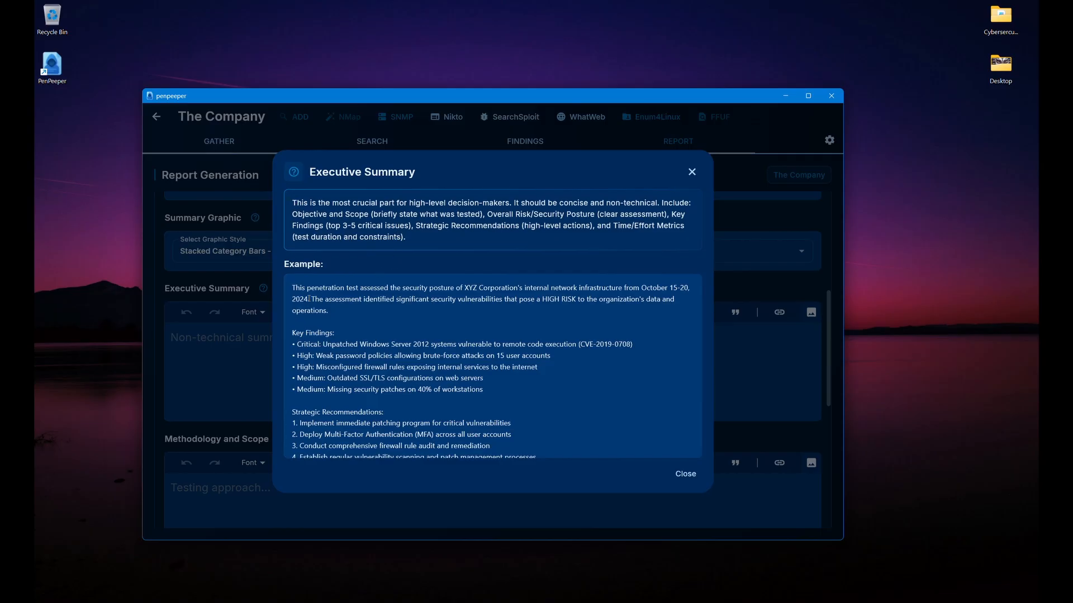
pyautogui.scroll(-2, 309, 299)
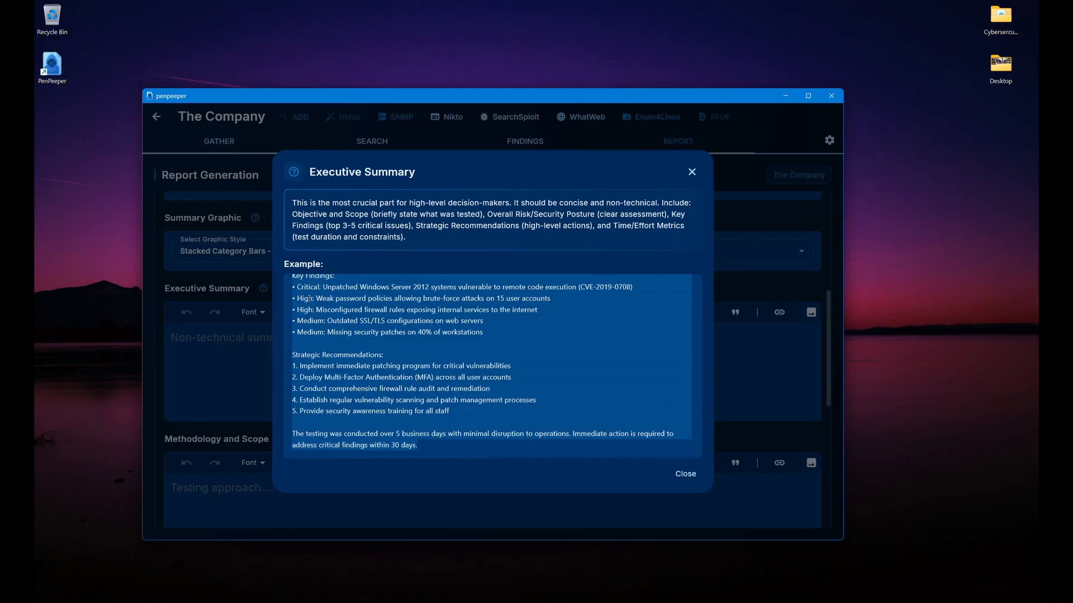
pyautogui.click(685, 474)
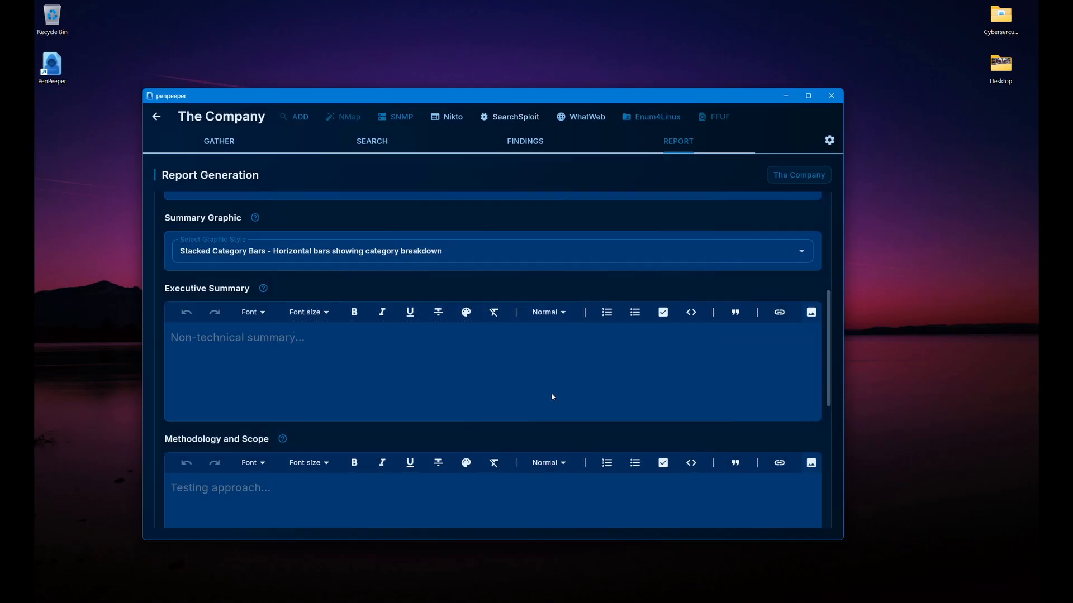
pyautogui.click(553, 397)
pyautogui.hotkey('ctrl', 'v')
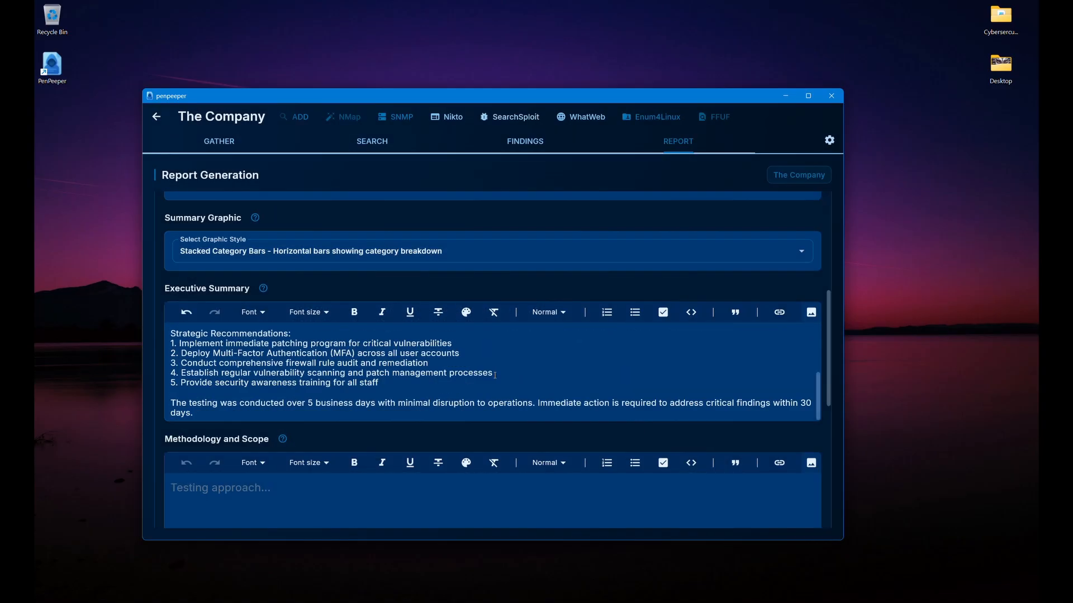
pyautogui.scroll(3, 494, 375)
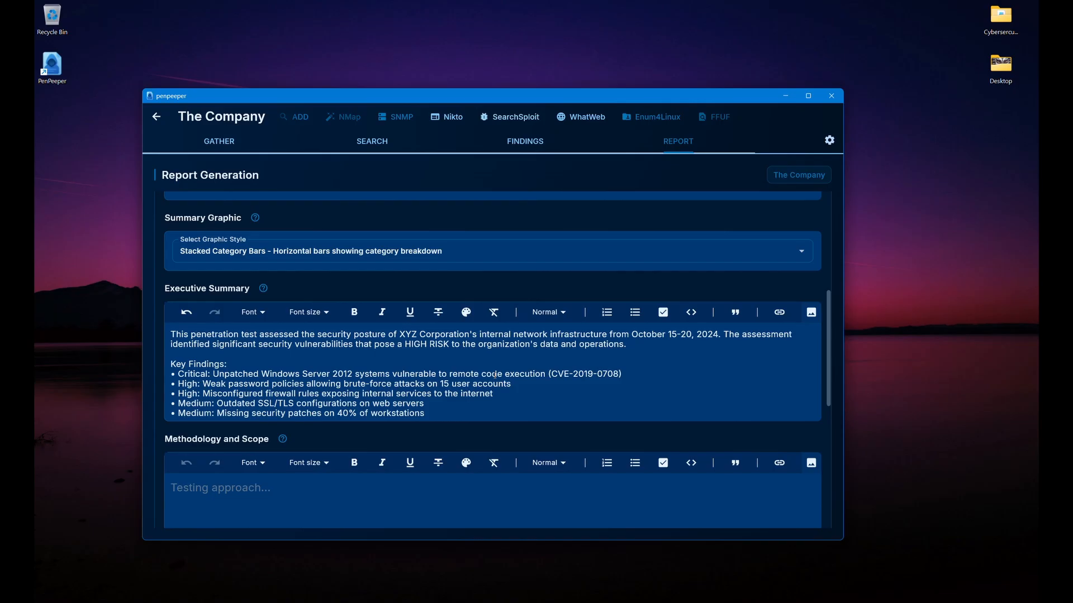
pyautogui.scroll(-3, 409, 346)
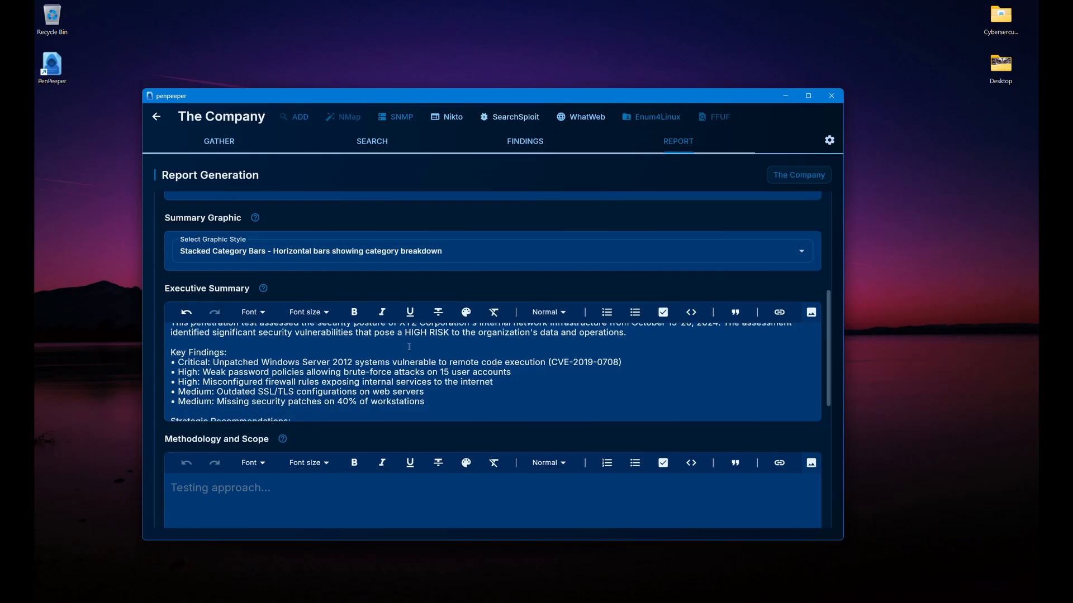
# Step: Read the guidance and example for Methodology and Scope, and examine the Risk Rating Model table and Conclusion section
pyautogui.scroll(-4, 769, 285)
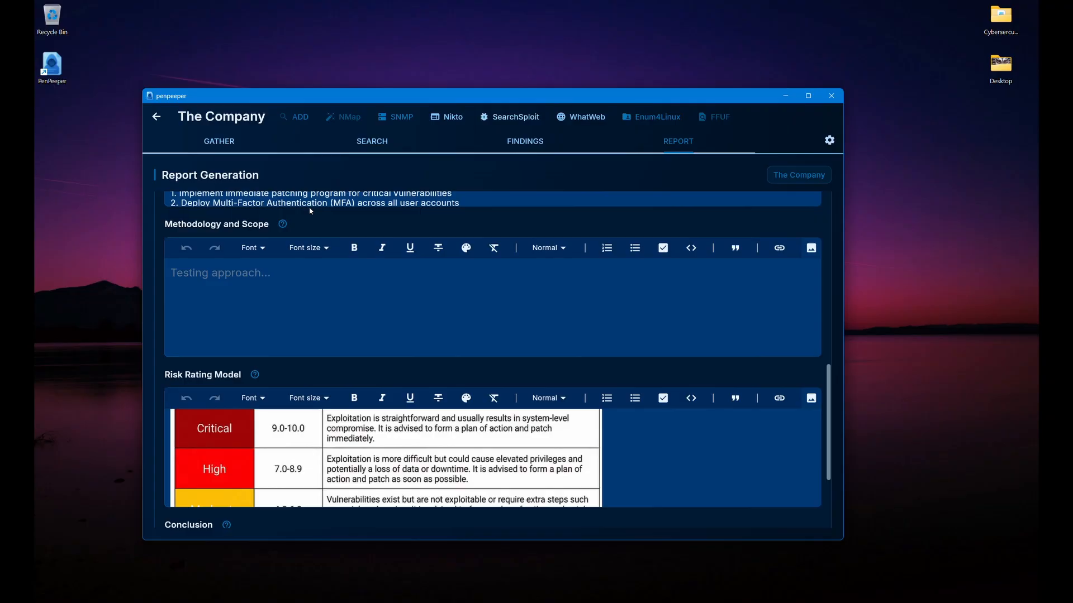
pyautogui.click(282, 224)
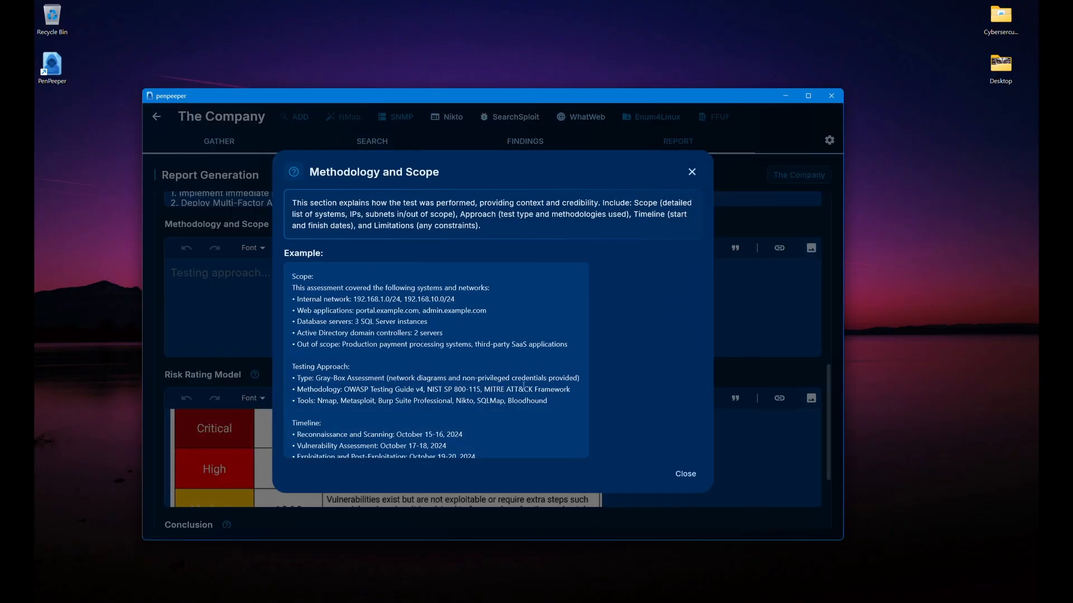
pyautogui.scroll(-3, 483, 356)
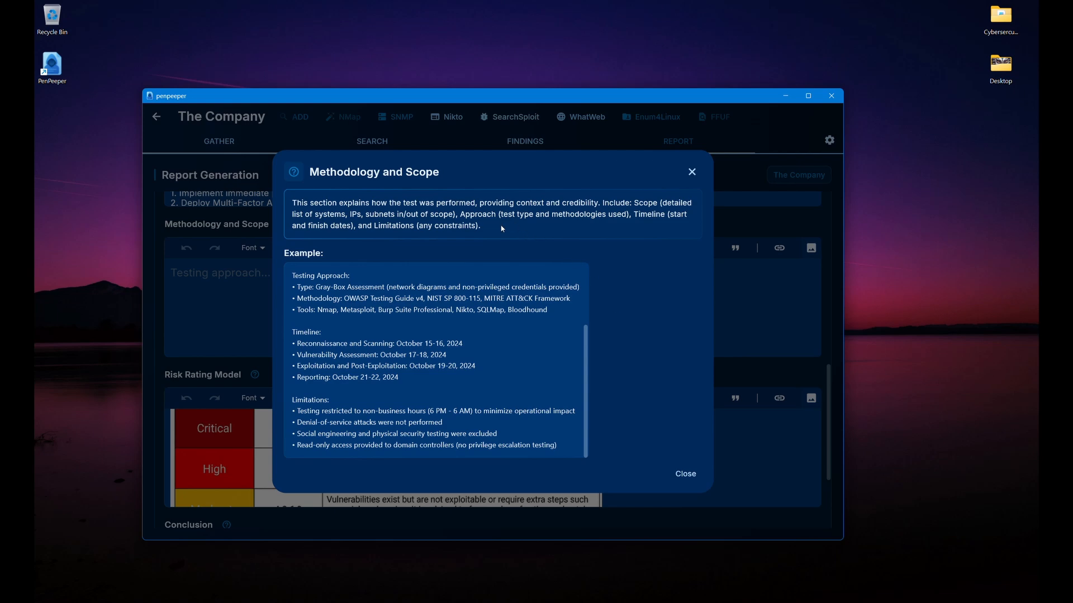
pyautogui.click(686, 474)
pyautogui.scroll(-3, 688, 479)
pyautogui.scroll(-1, 689, 479)
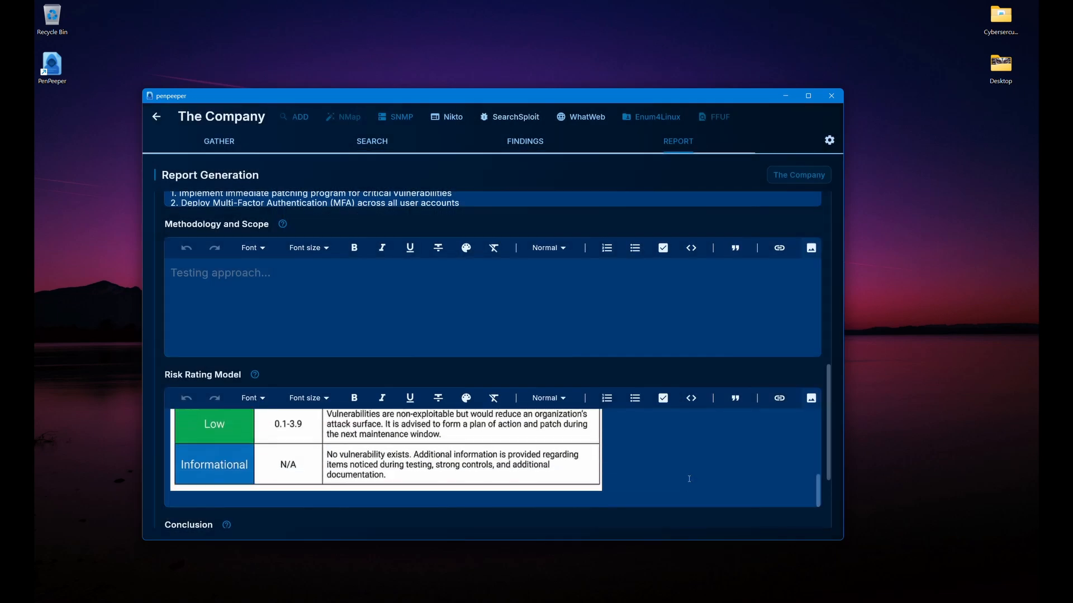
pyautogui.scroll(-3, 689, 479)
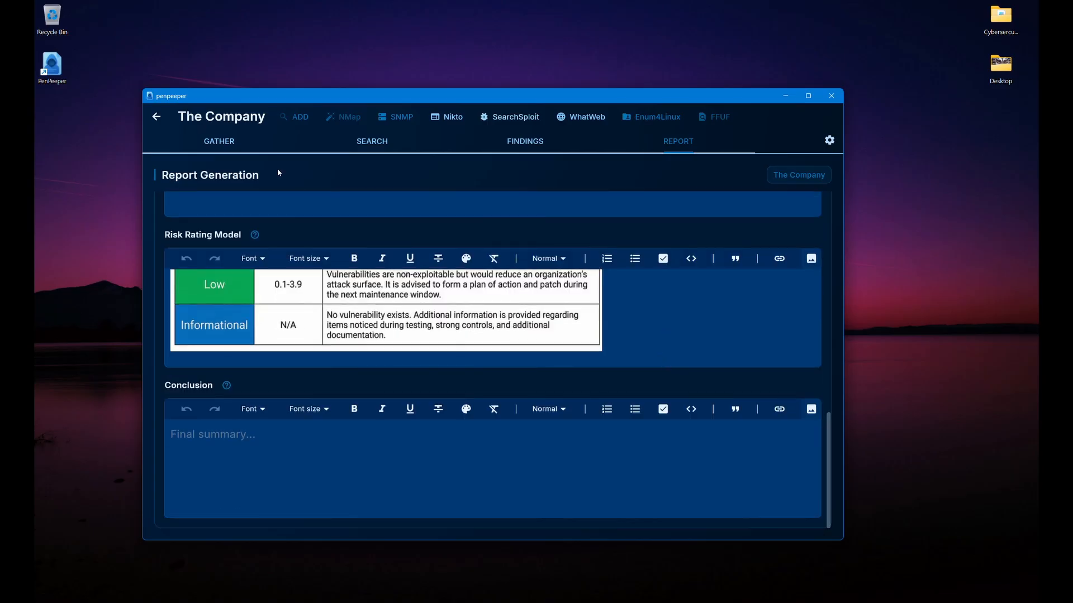
# Step: Return to the project list, check the Win_1.1.69 project's devices, and reopen The Company project
pyautogui.click(153, 117)
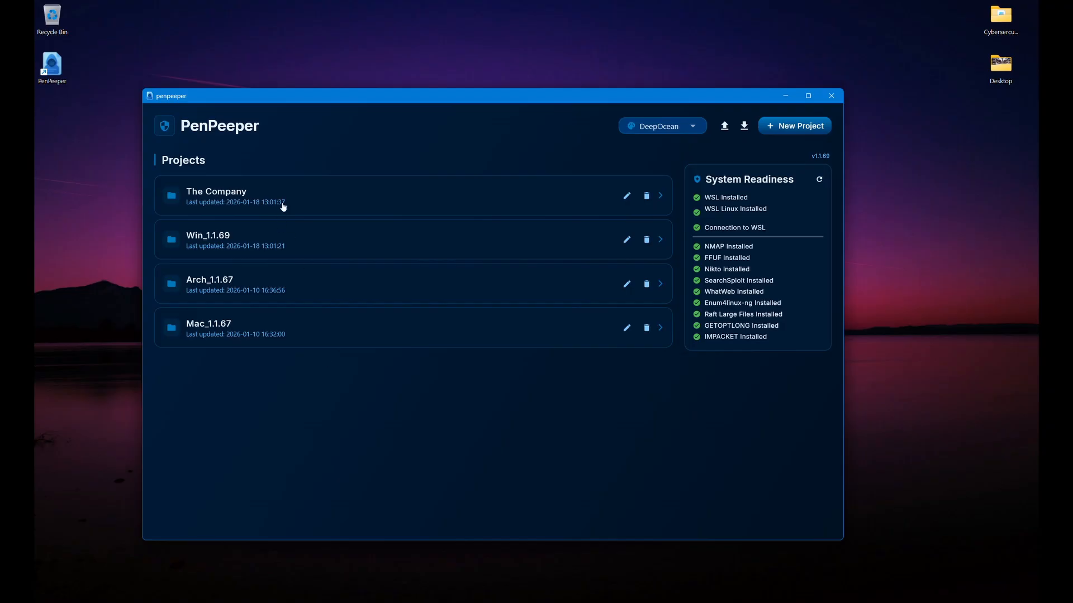
pyautogui.click(291, 238)
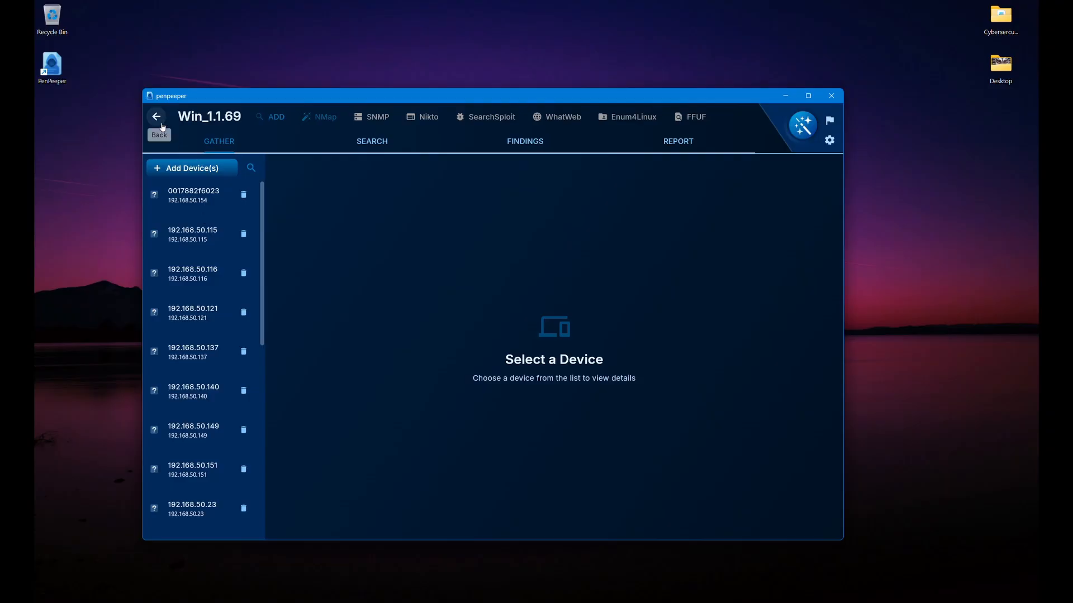
pyautogui.click(155, 116)
pyautogui.click(228, 188)
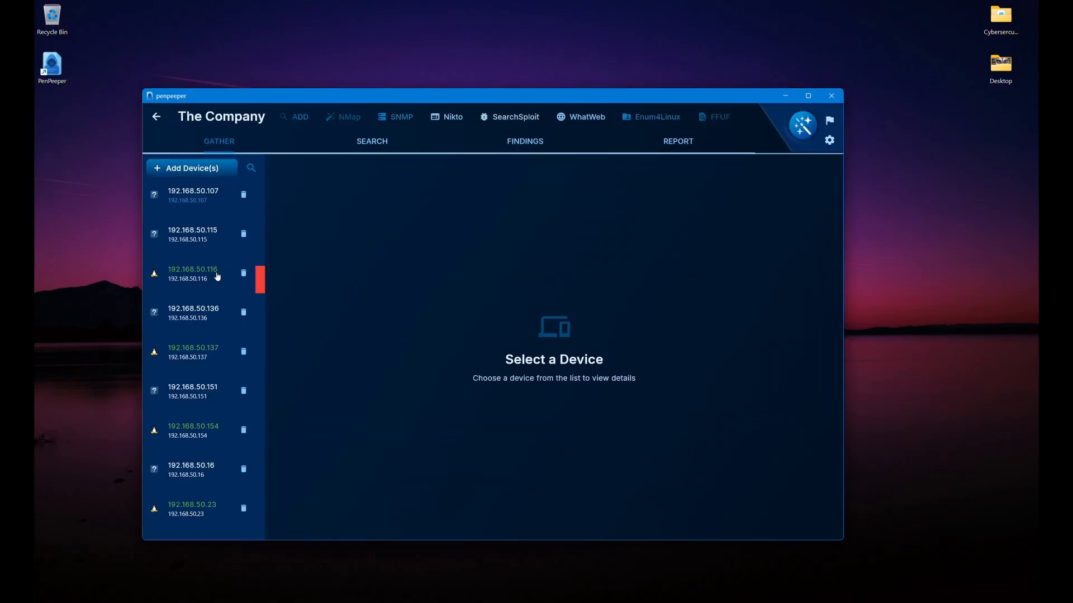
# Step: Examine the details of device 192.168.50.116, and open its flagged issue to review it and close it again
pyautogui.scroll(-1, 212, 386)
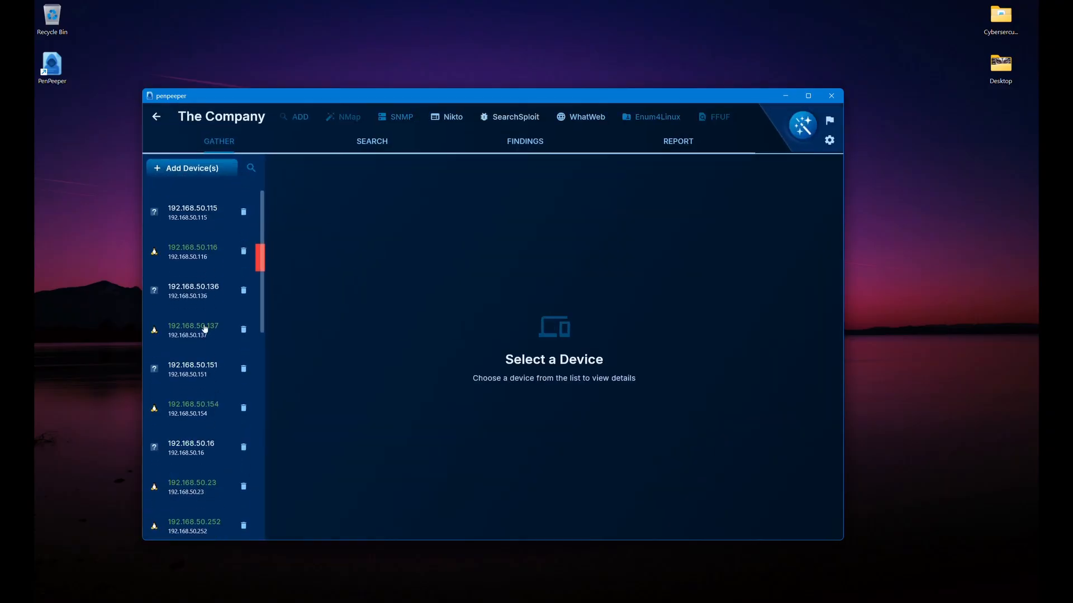
pyautogui.click(193, 263)
pyautogui.scroll(-3, 497, 390)
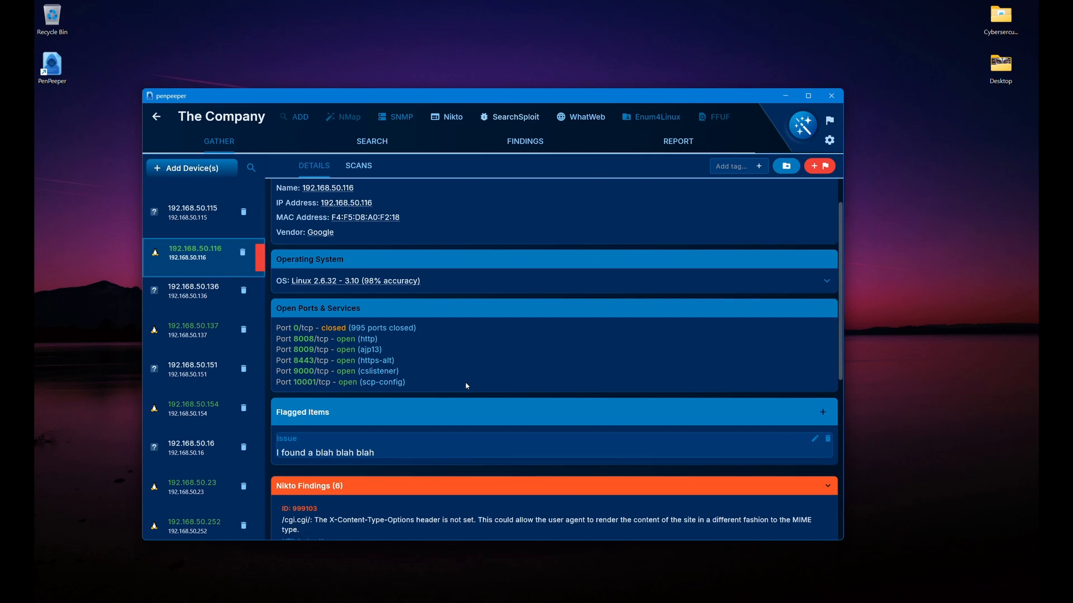
pyautogui.scroll(-2, 700, 436)
pyautogui.scroll(2, 704, 424)
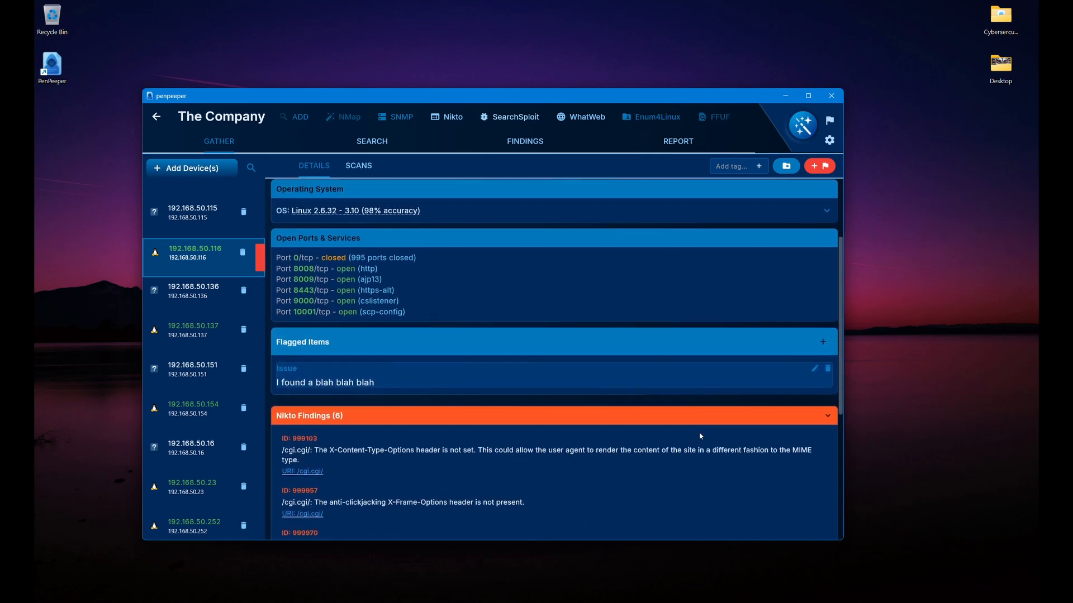
pyautogui.click(816, 368)
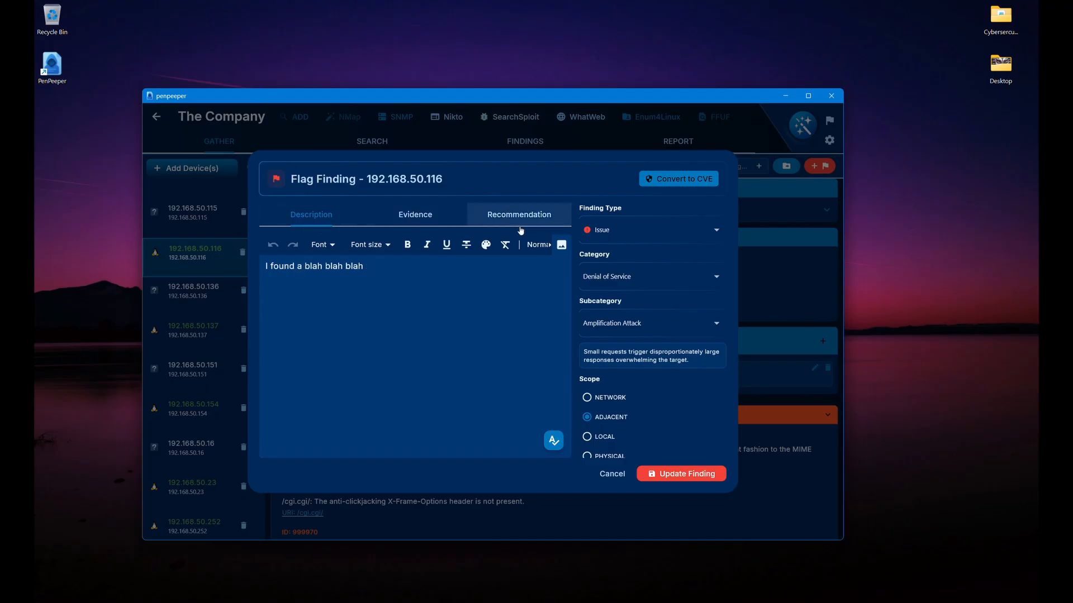
pyautogui.click(679, 474)
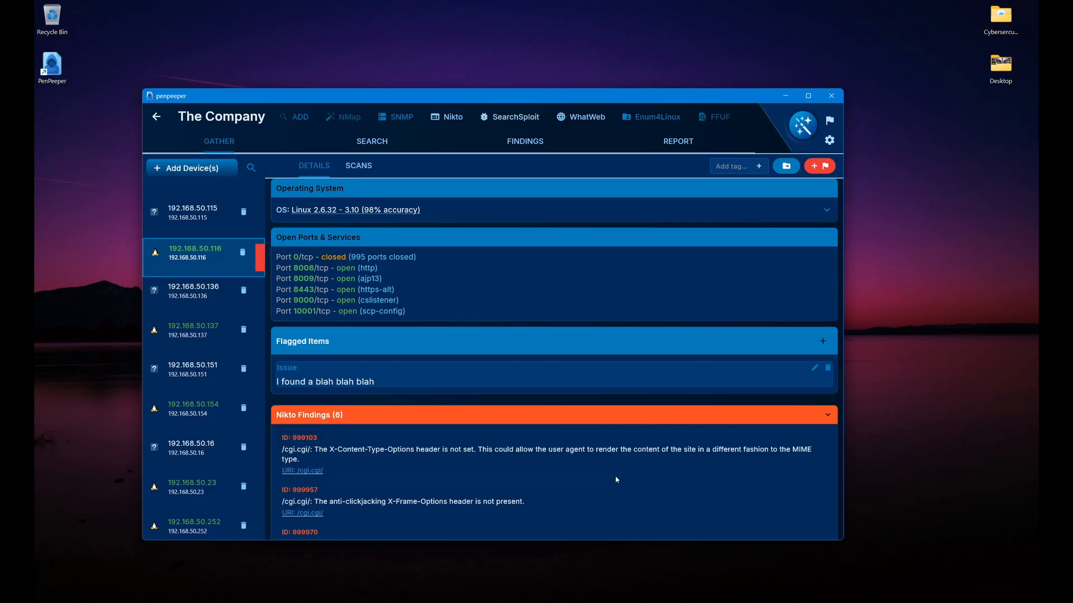
# Step: Return to the report generation page and review its sections from the summary graphic down to the conclusion
pyautogui.click(678, 141)
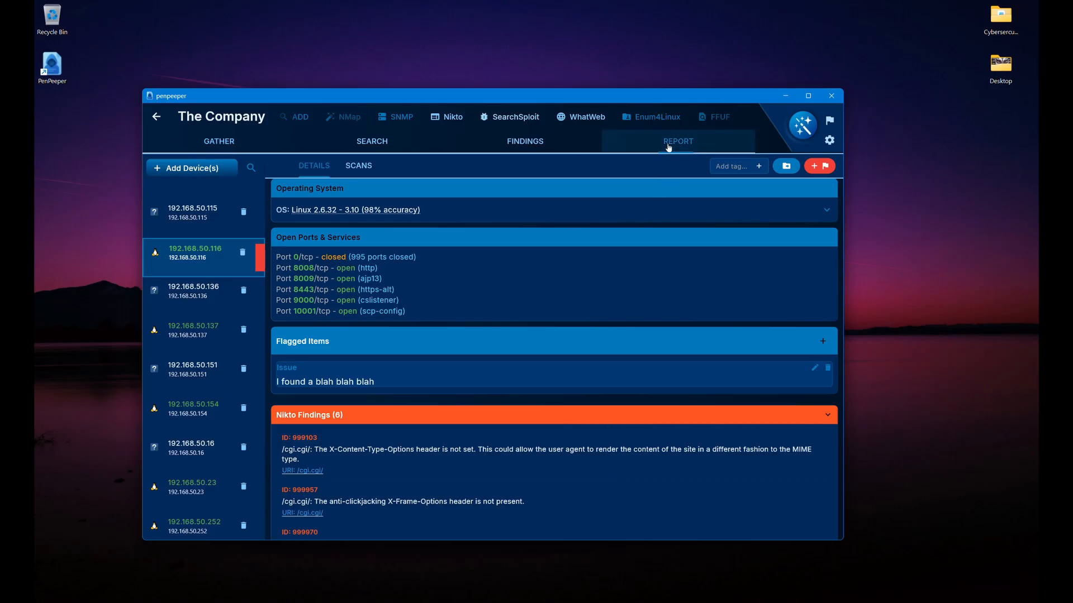
pyautogui.scroll(-2, 503, 420)
pyautogui.scroll(-6, 503, 420)
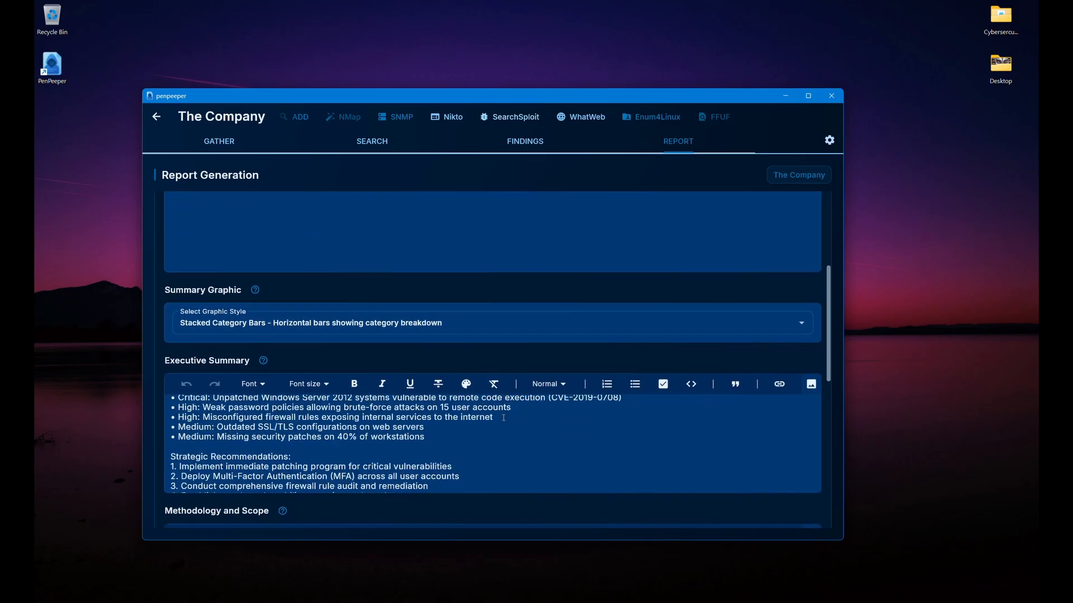
pyautogui.scroll(-3, 503, 418)
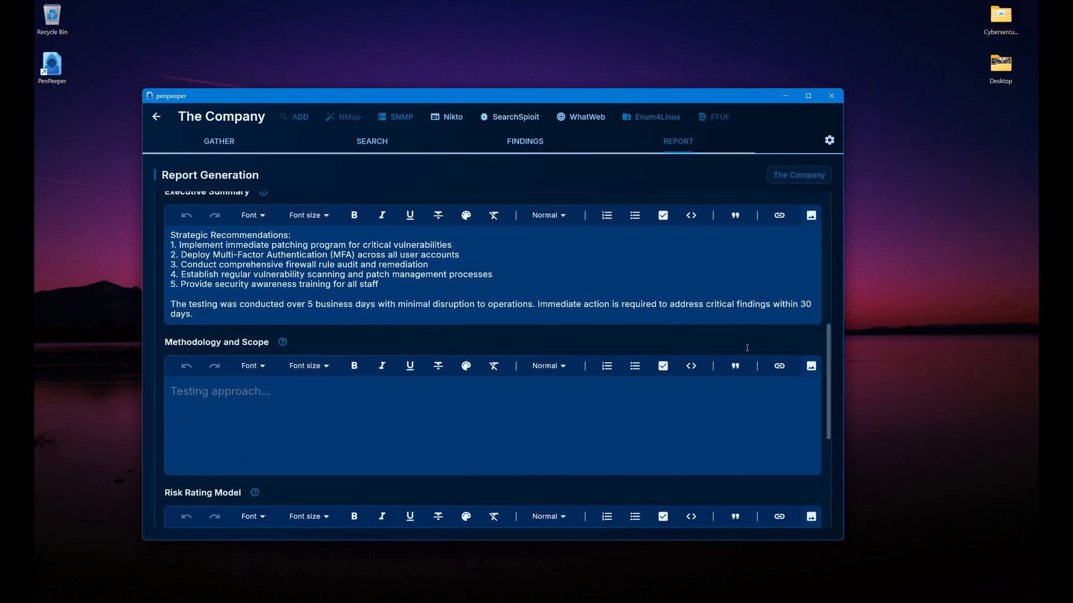
pyautogui.scroll(-3, 757, 431)
pyautogui.scroll(-1, 757, 428)
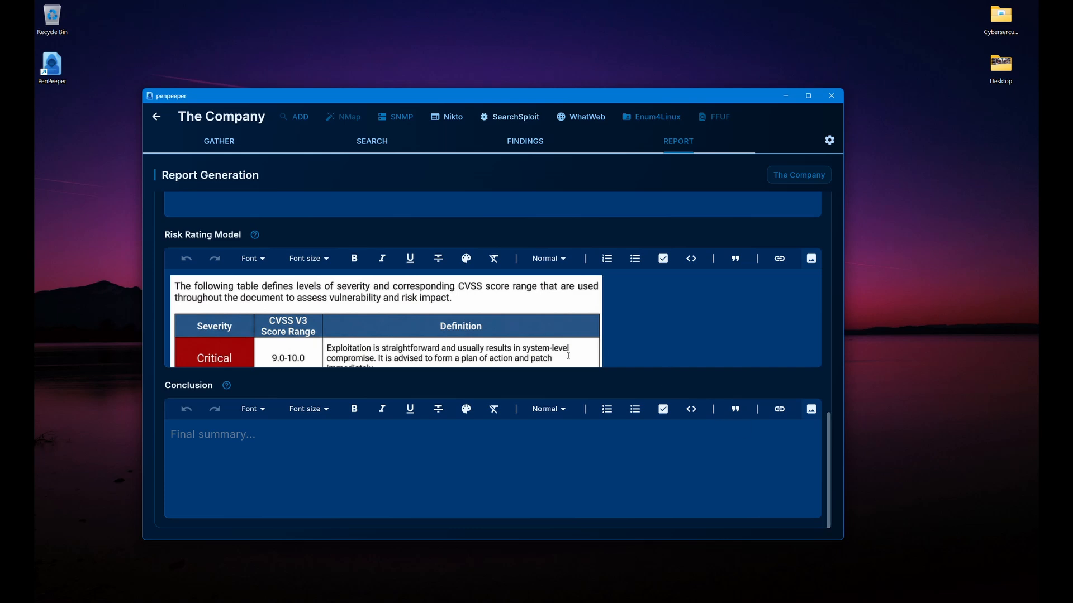
# Step: Examine the severity levels in the Risk Rating Model table, and read that section's guidance and example
pyautogui.scroll(-2, 570, 355)
pyautogui.scroll(1, 568, 356)
pyautogui.scroll(-1, 568, 356)
pyautogui.scroll(1, 569, 356)
pyautogui.scroll(-1, 568, 356)
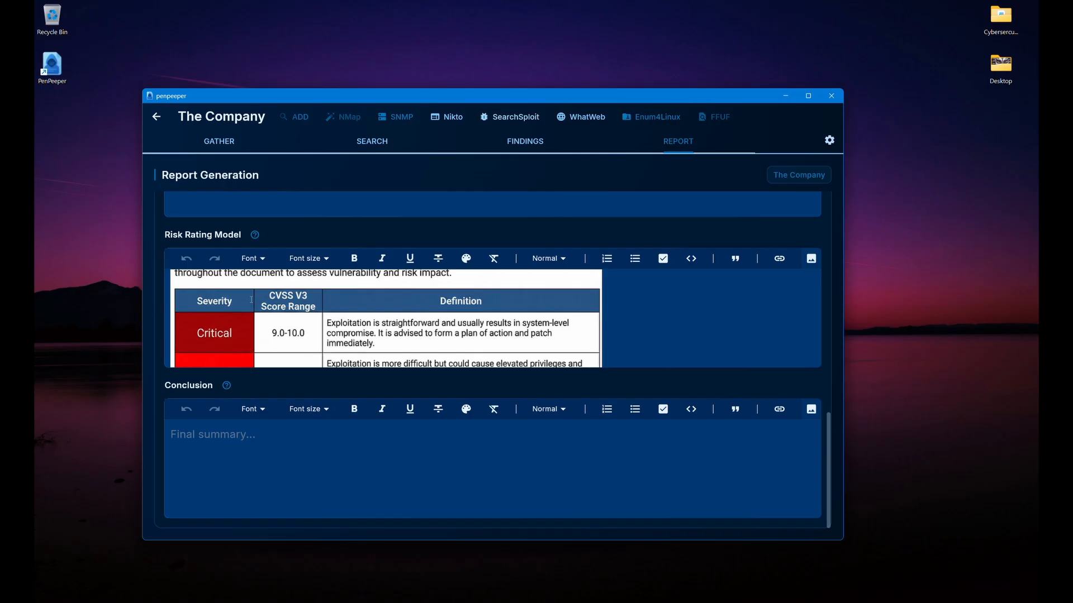
pyautogui.scroll(-5, 251, 299)
pyautogui.scroll(6, 250, 300)
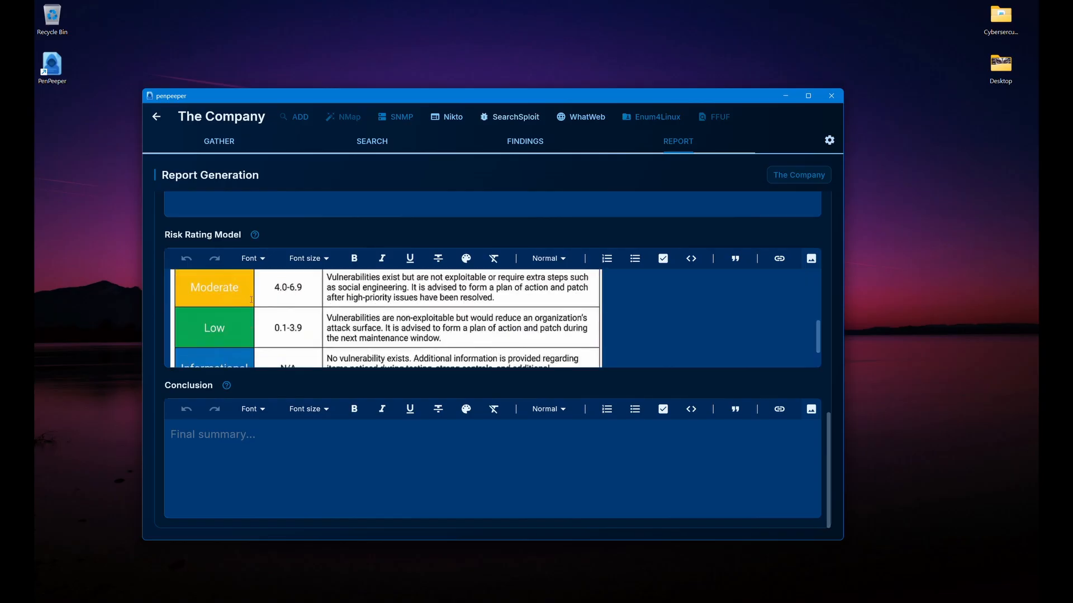
pyautogui.click(254, 236)
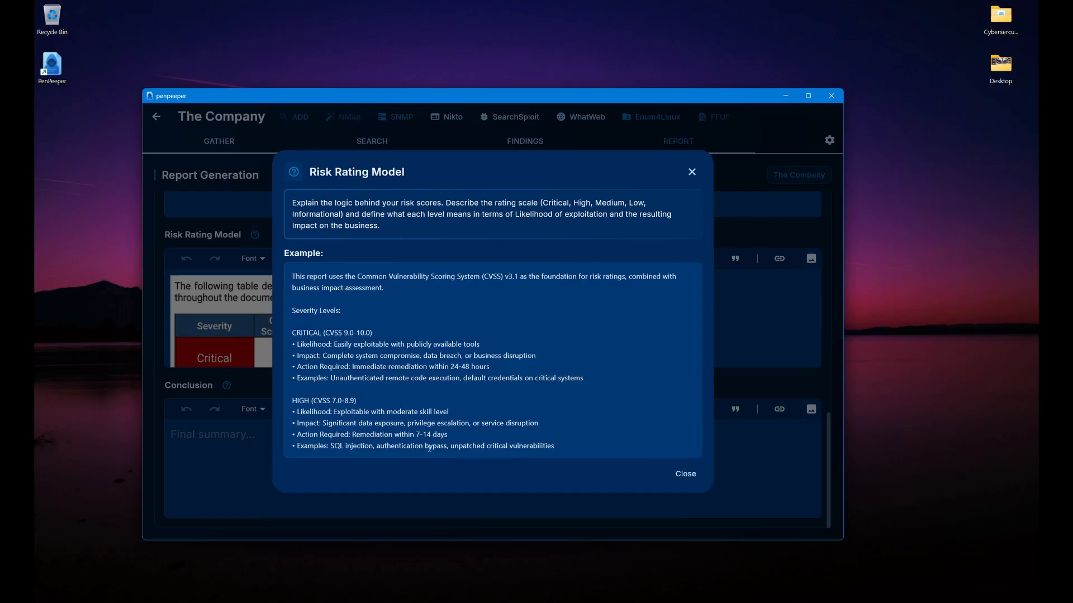
pyautogui.click(685, 473)
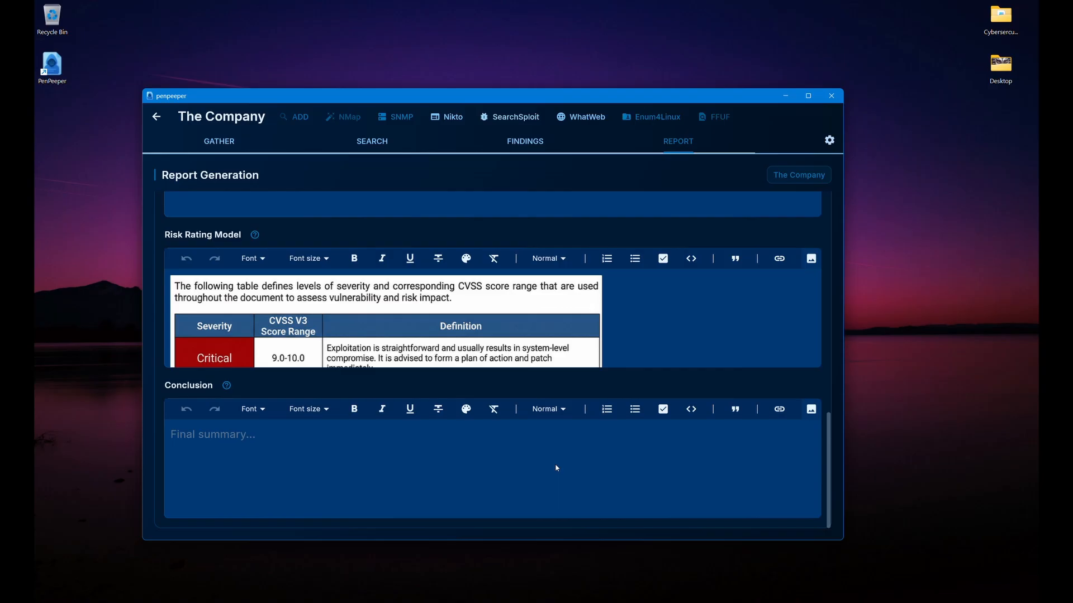
# Step: Read the guidance and example for the Conclusion section, and return to the project list
pyautogui.click(226, 386)
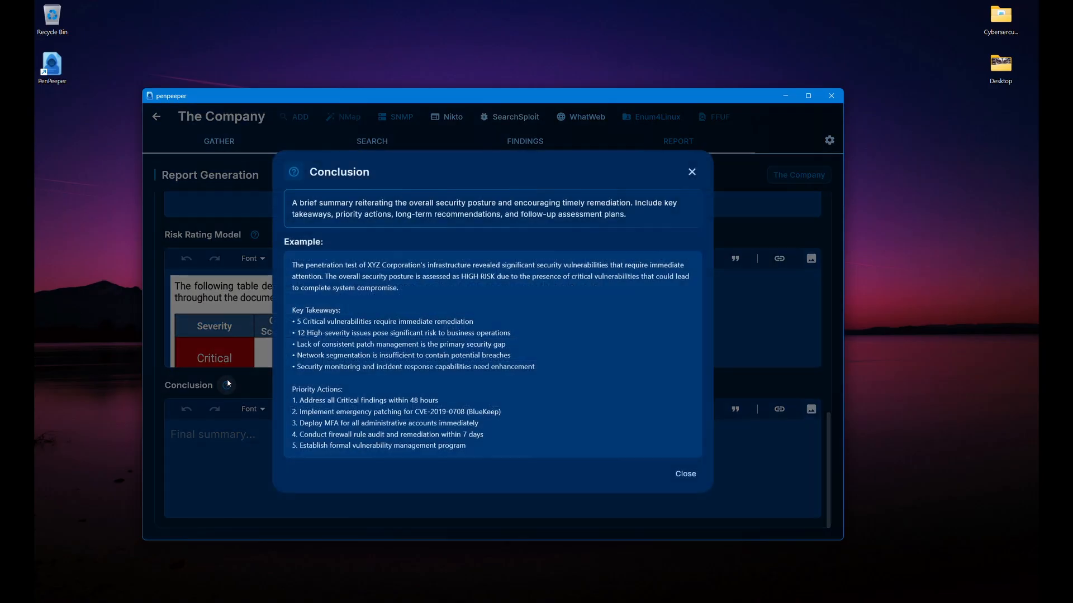
pyautogui.click(679, 474)
pyautogui.scroll(10, 681, 474)
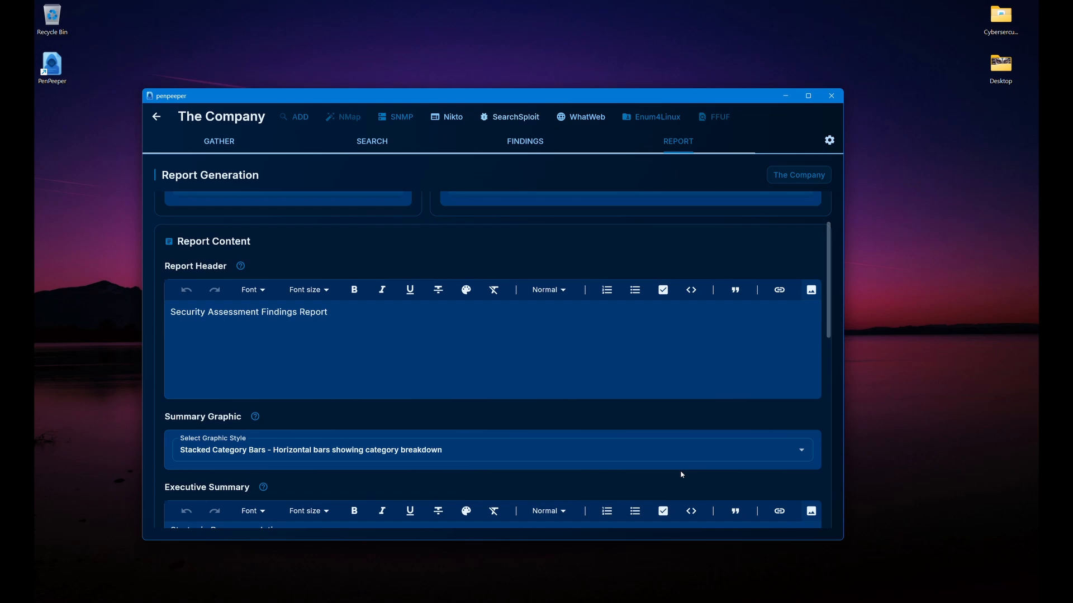
pyautogui.click(156, 116)
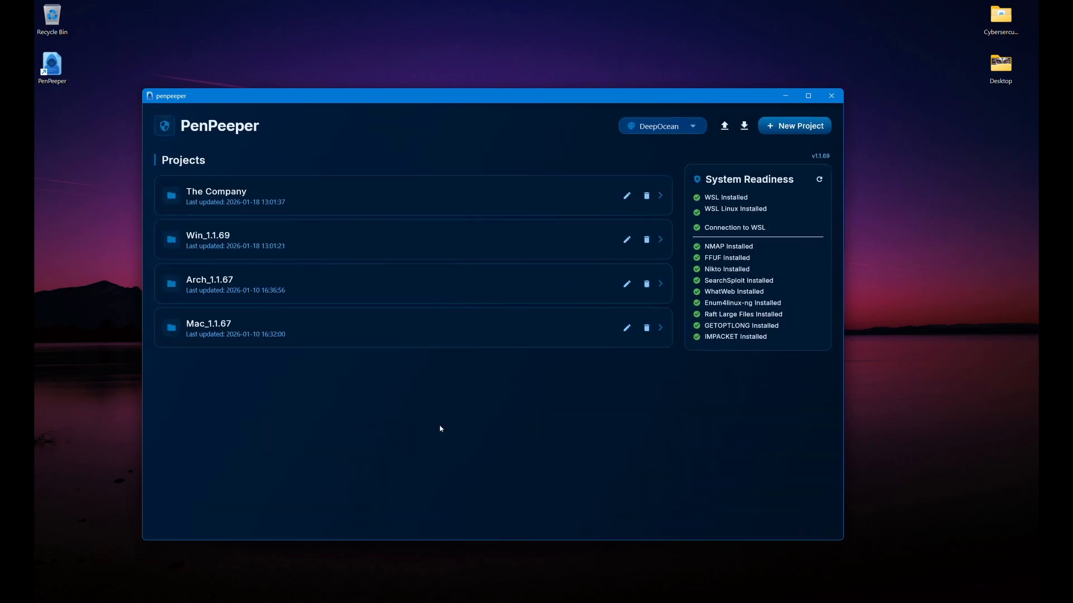